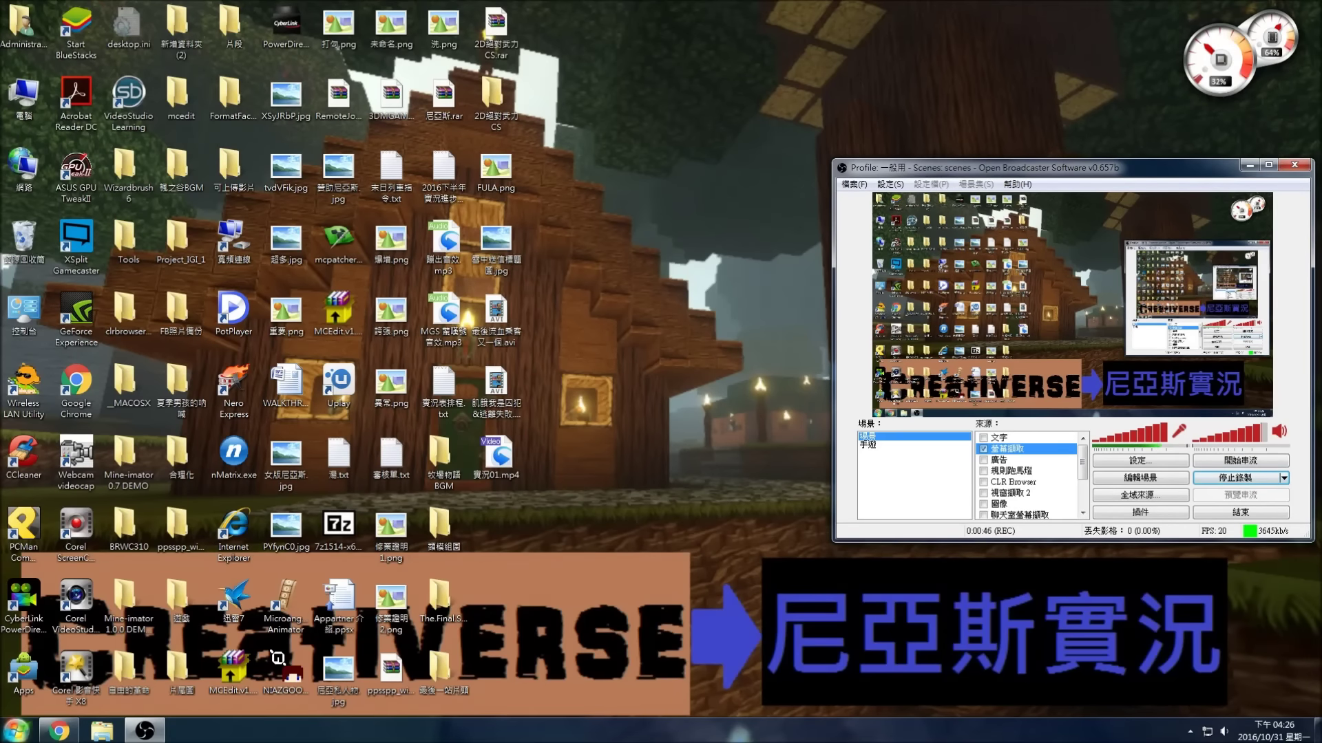
Launch Movie Maker from the list of installed programs.
left_click(17, 728)
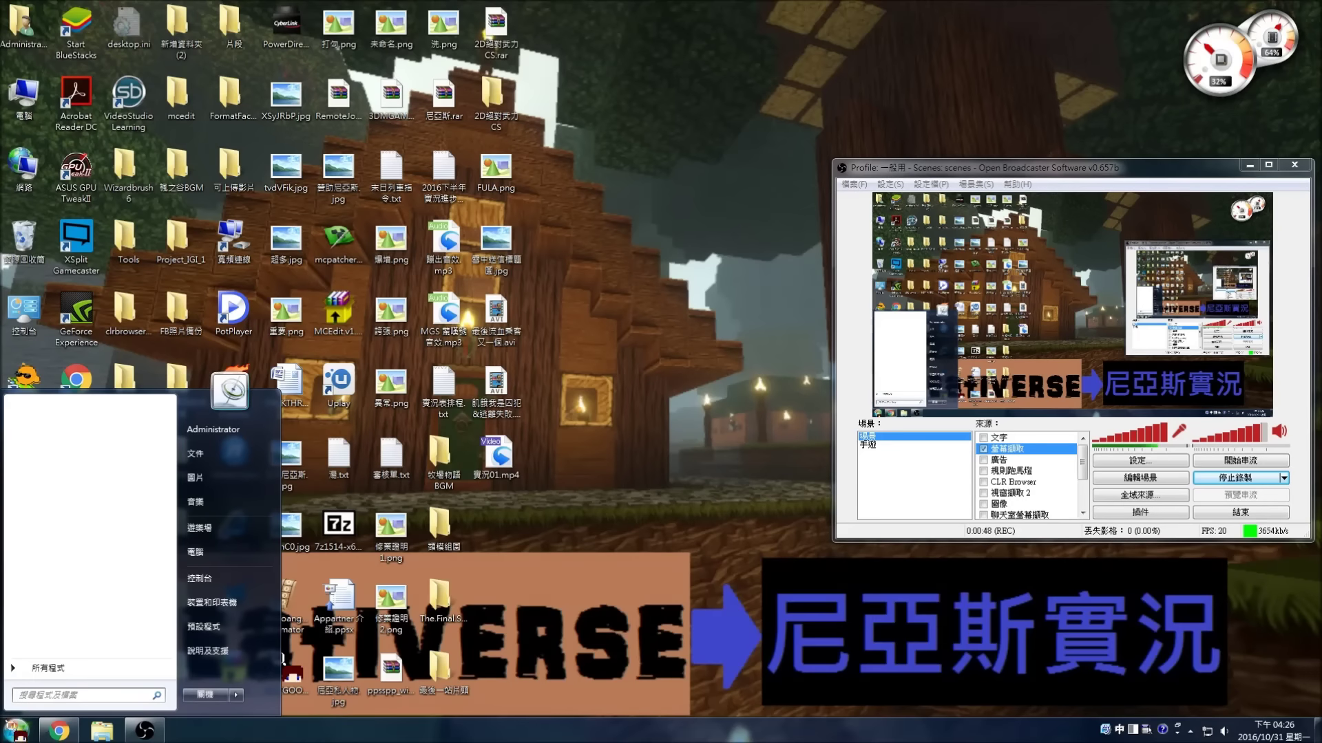
left_click(46, 666)
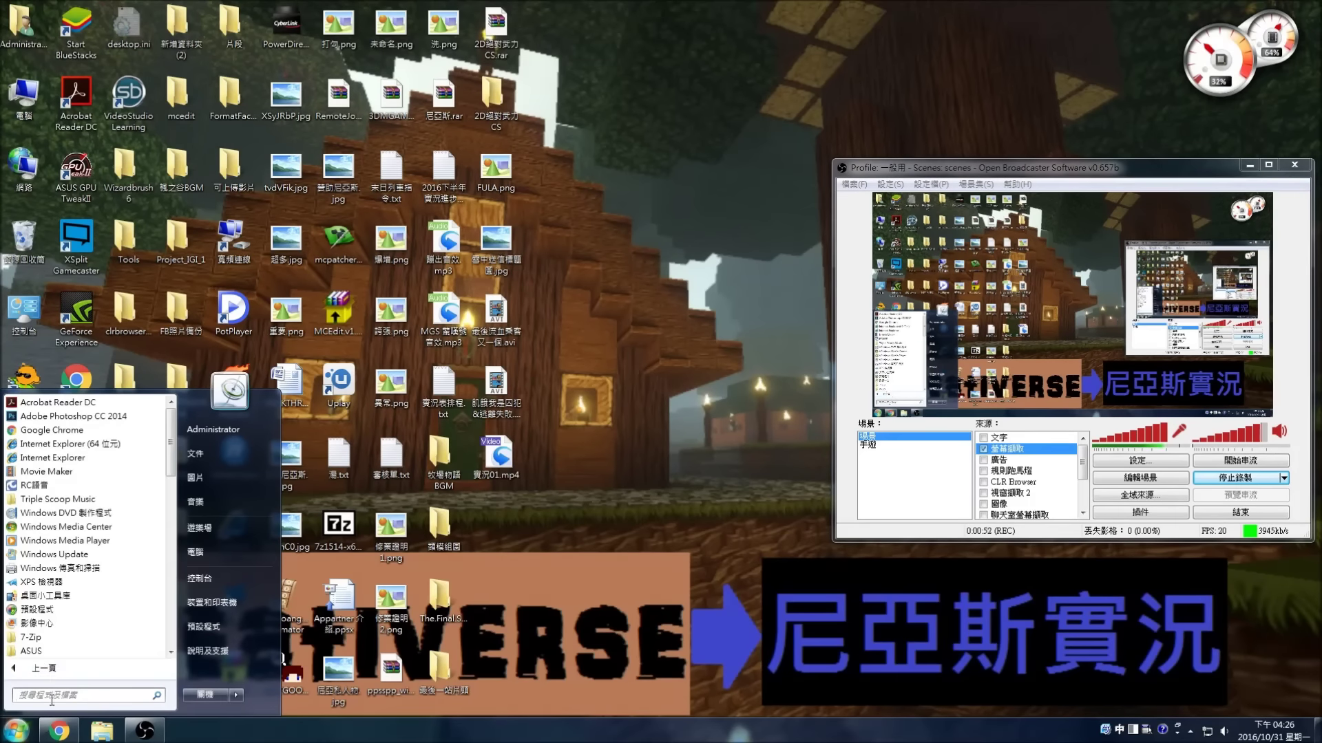
key("shift")
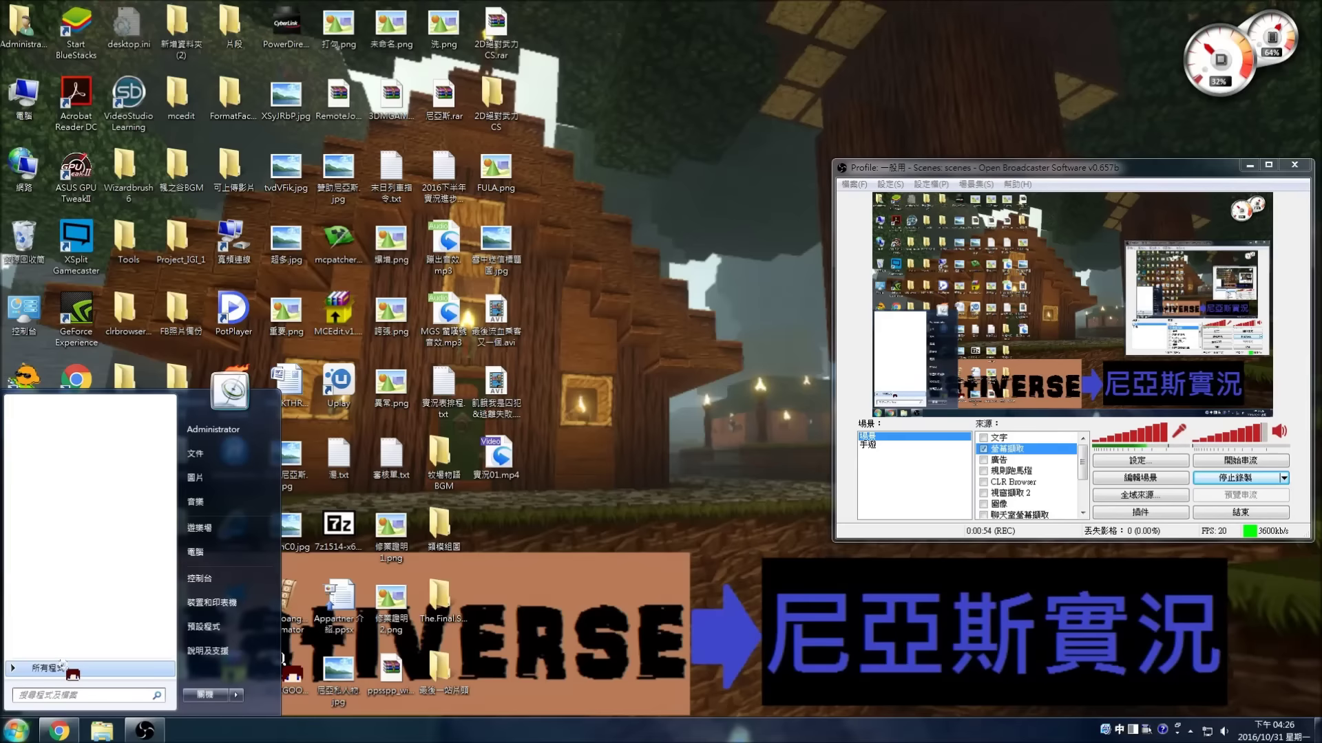
key("shift")
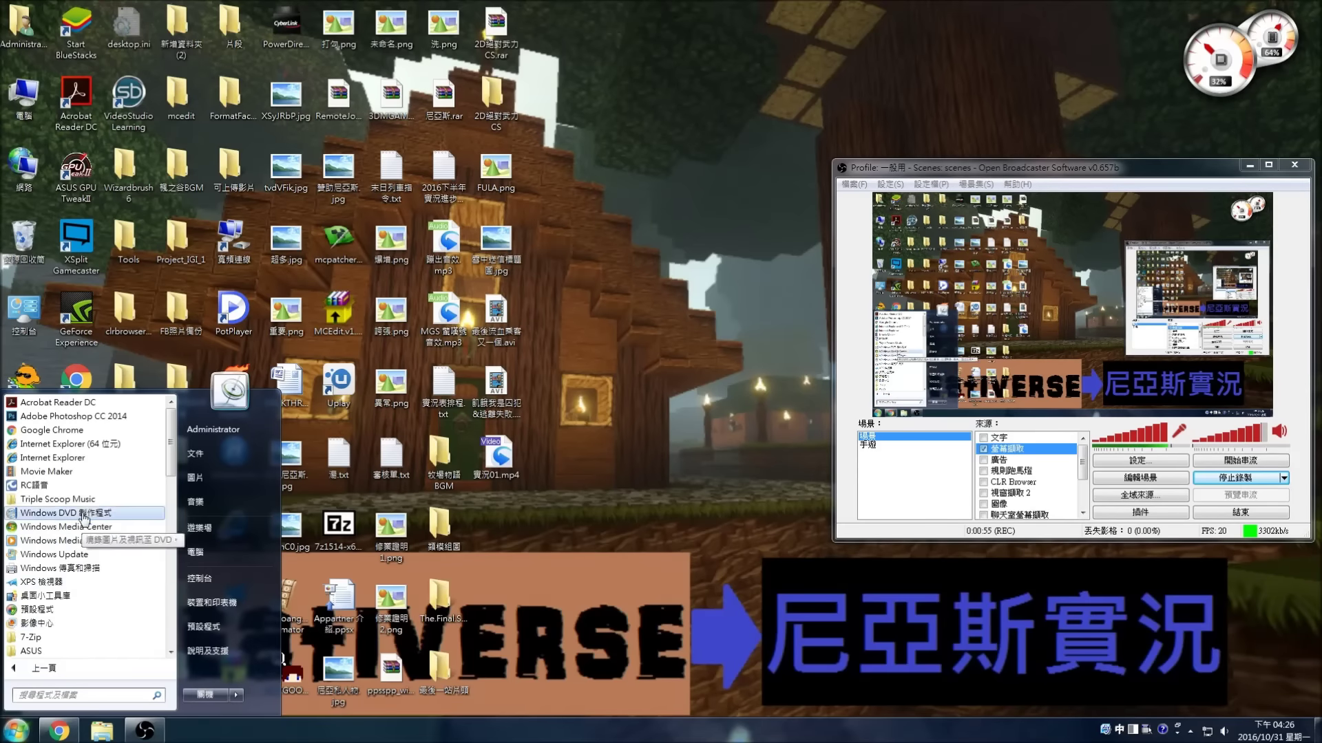
left_click(85, 471)
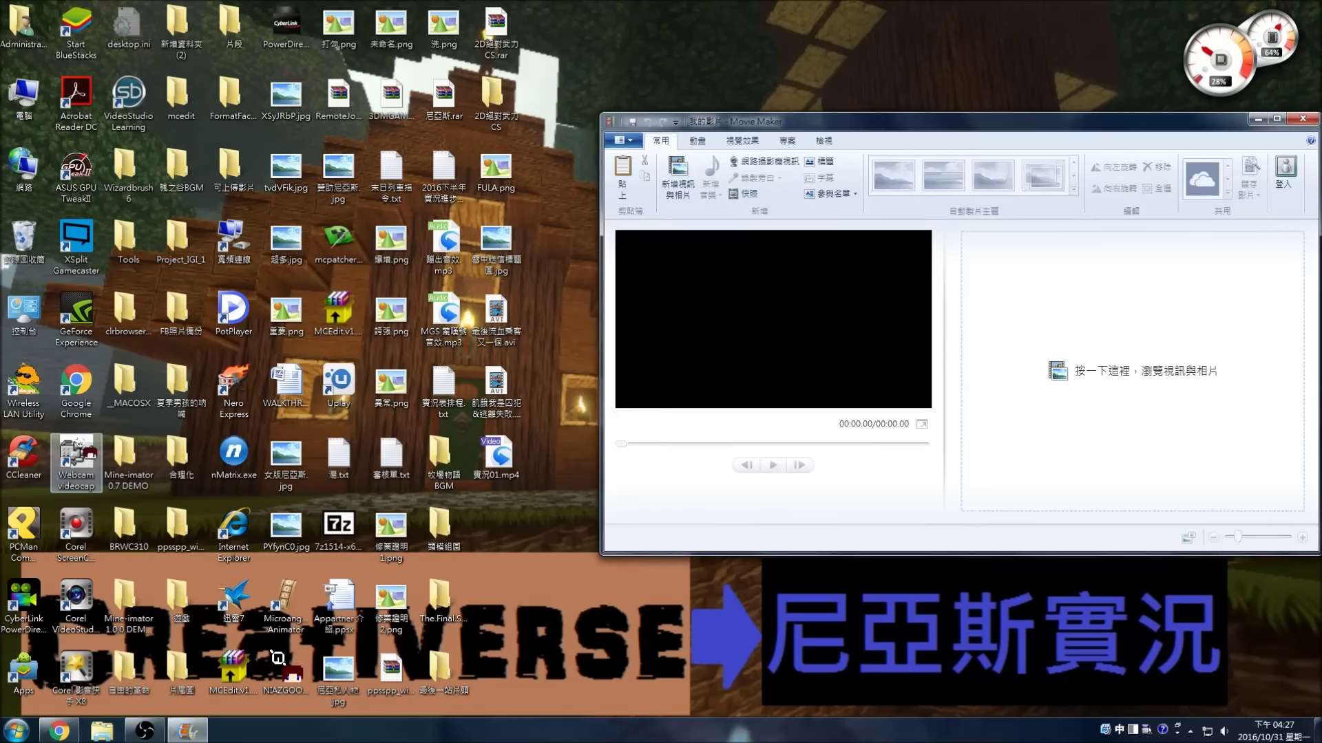
Arrange the Movie Maker and Open Broadcaster Software windows beside the desktop icons, and import the desktop's upper AVI video into the project.
left_click_drag(841, 128, 387, 27)
left_click_drag(1080, 159, 1085, 333)
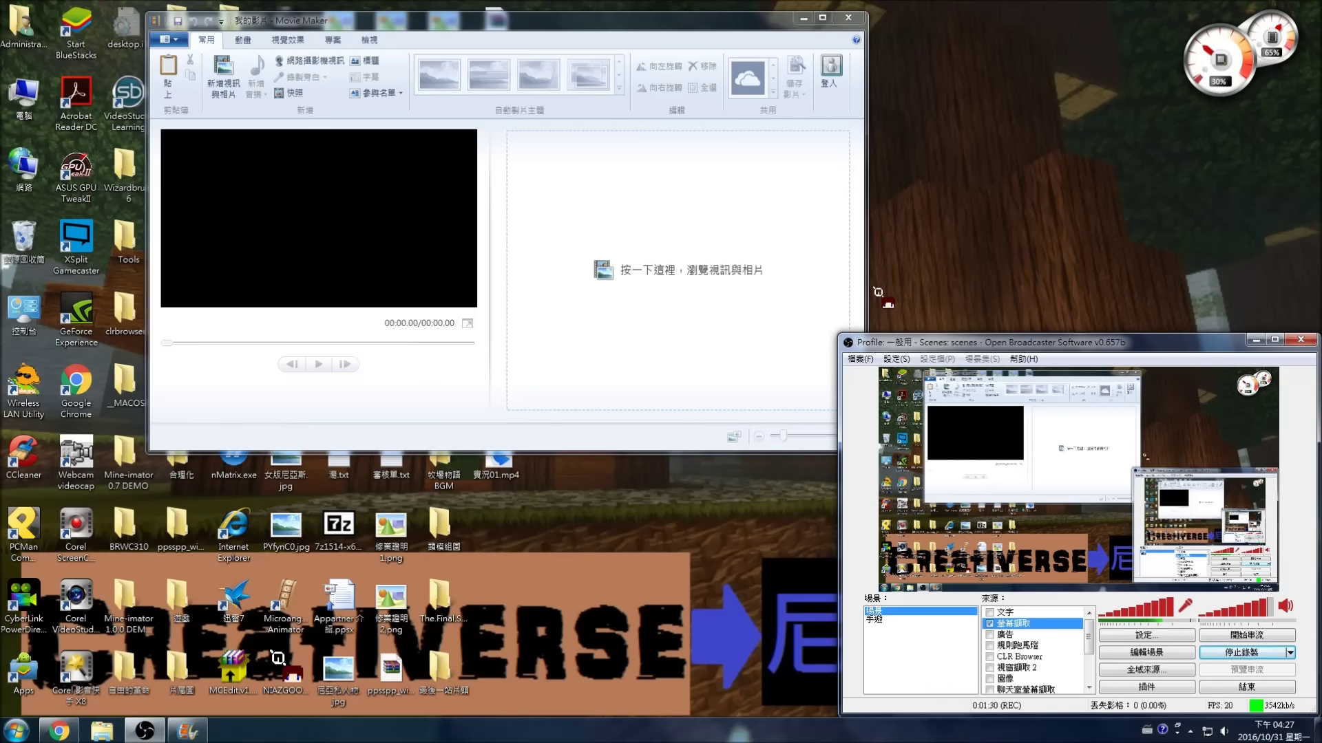
left_click_drag(623, 18, 1018, 45)
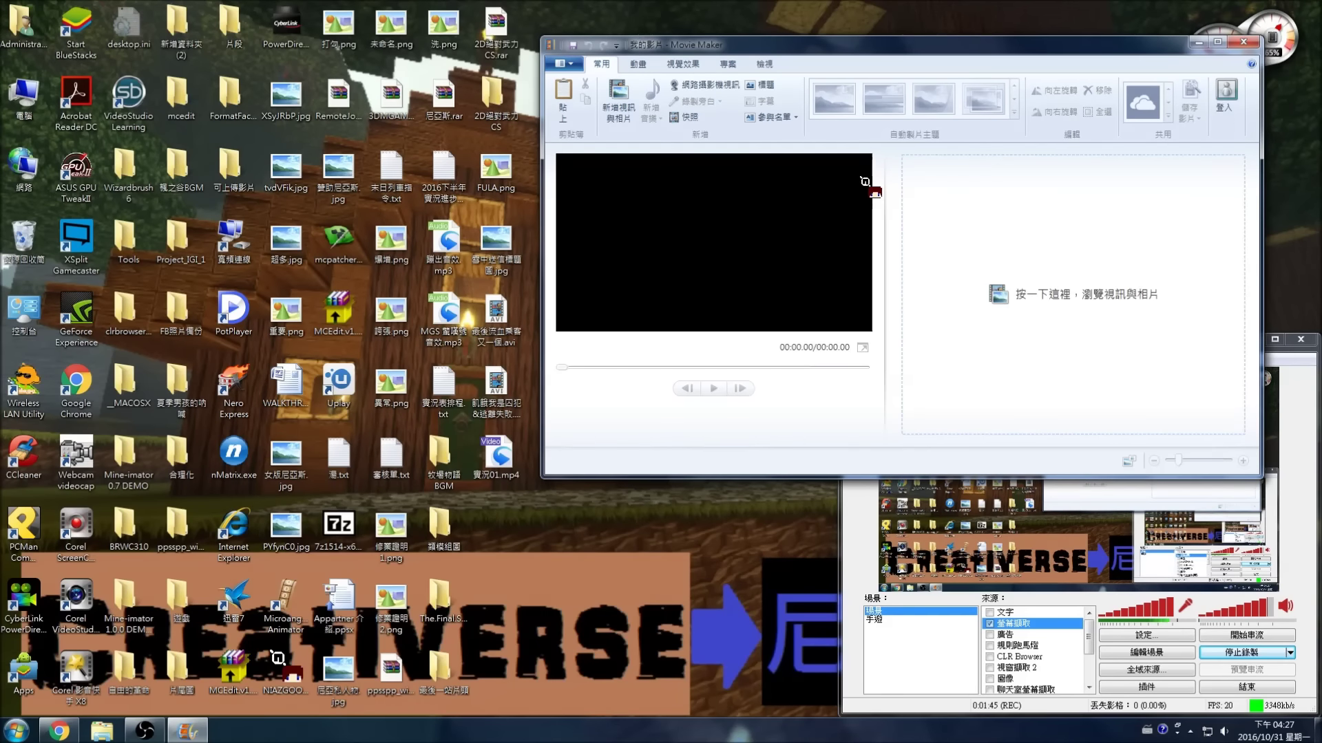
left_click_drag(494, 314, 974, 283)
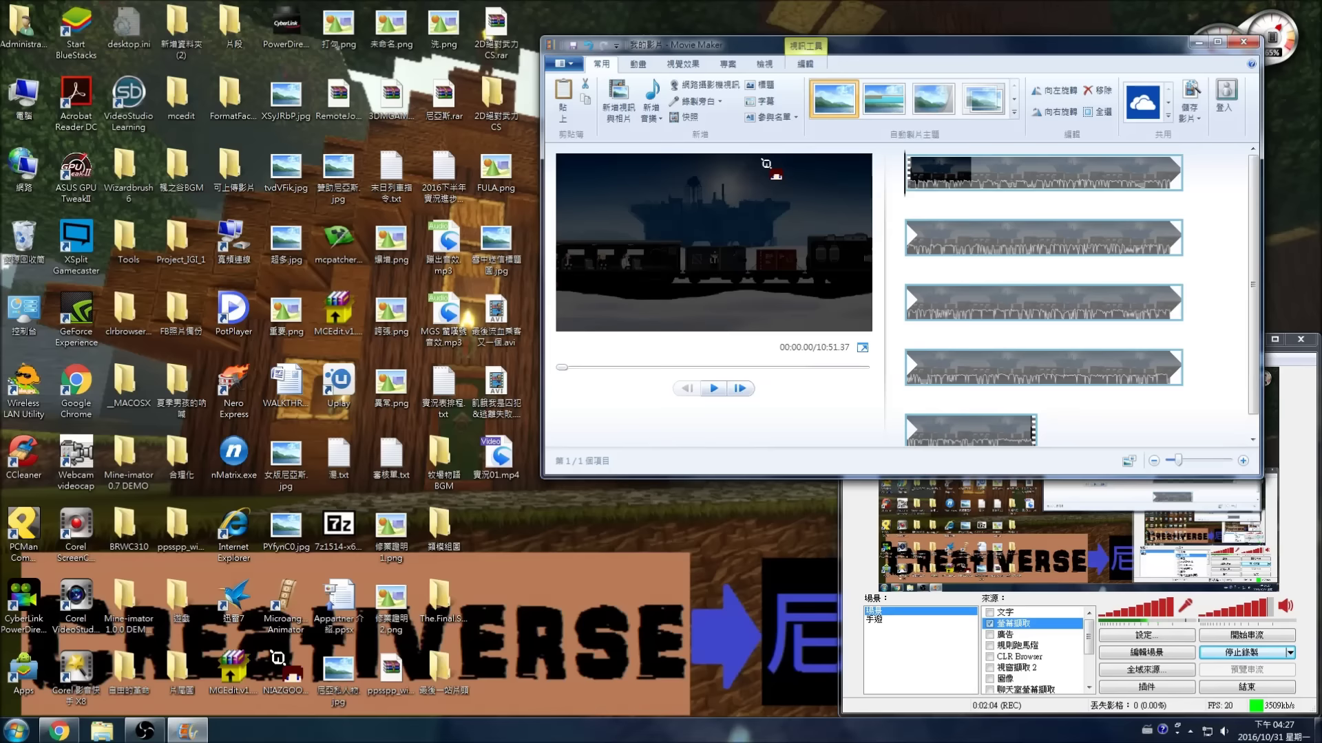
left_click(496, 315)
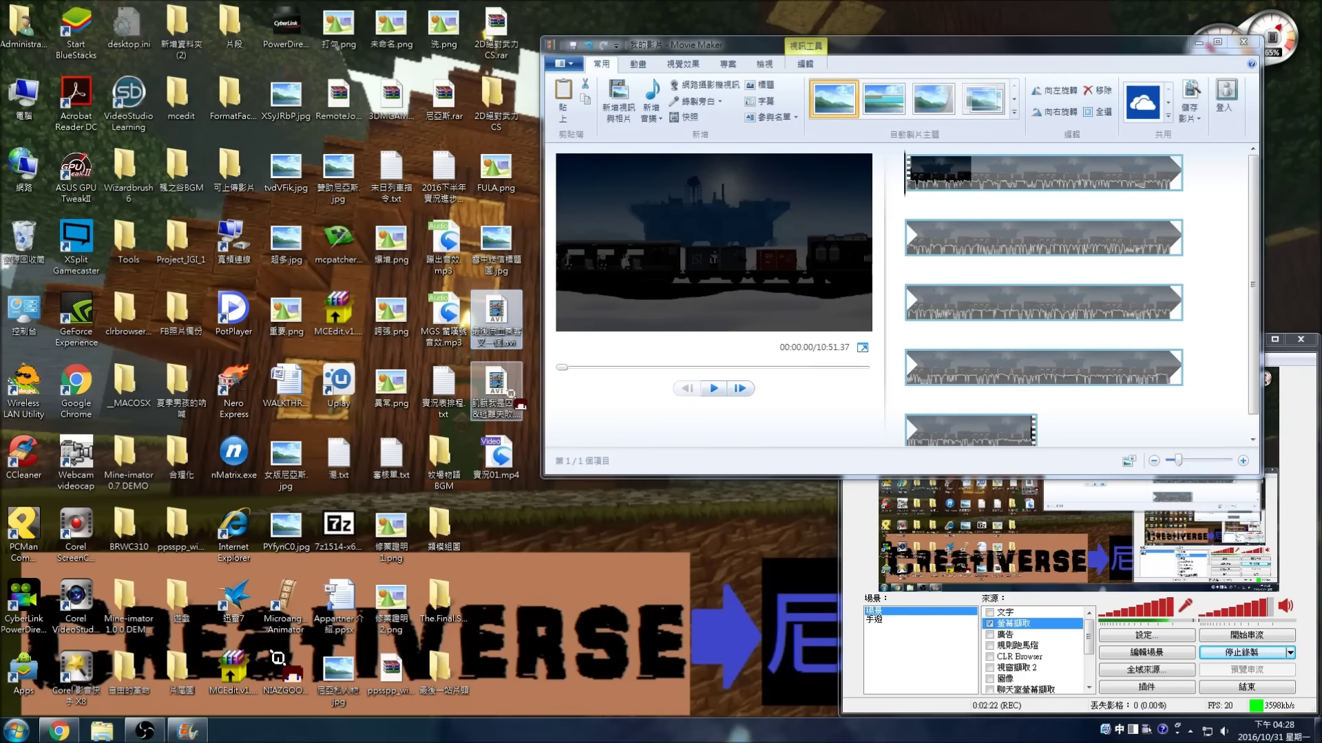
left_click(448, 322)
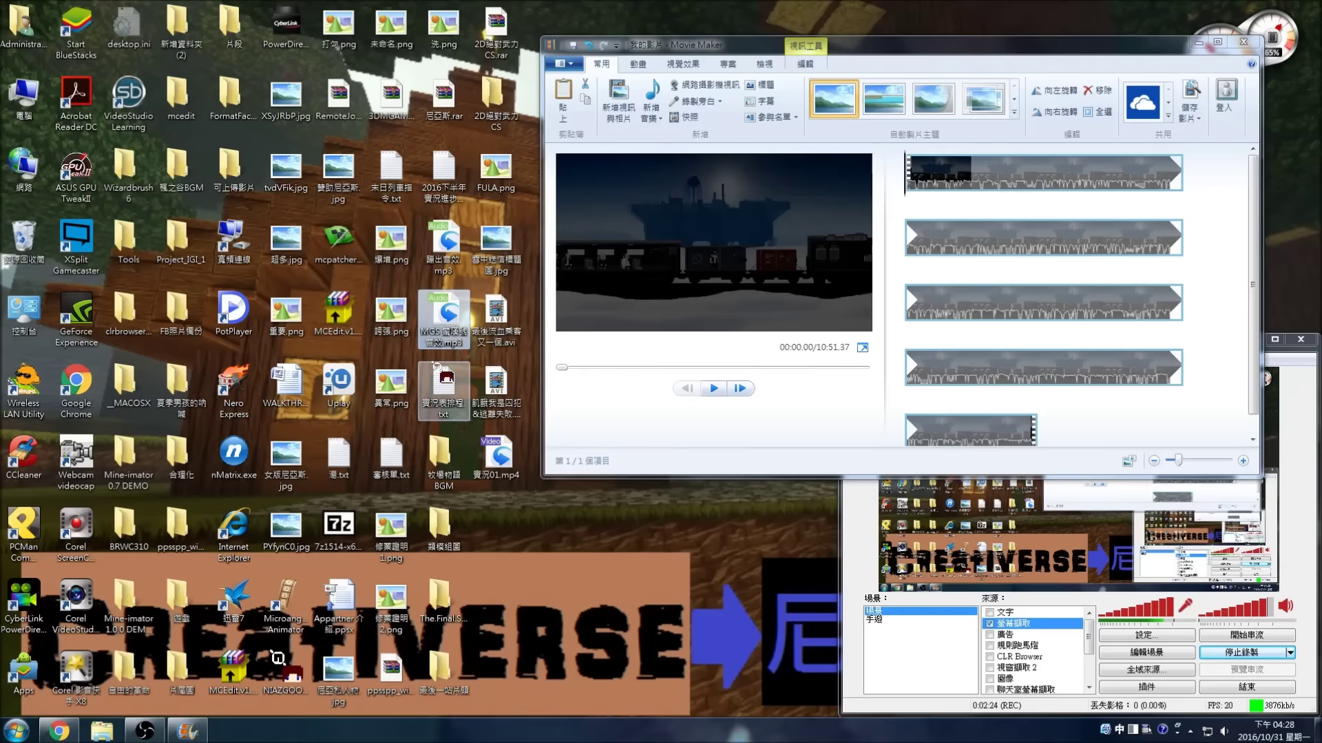
left_click(451, 378)
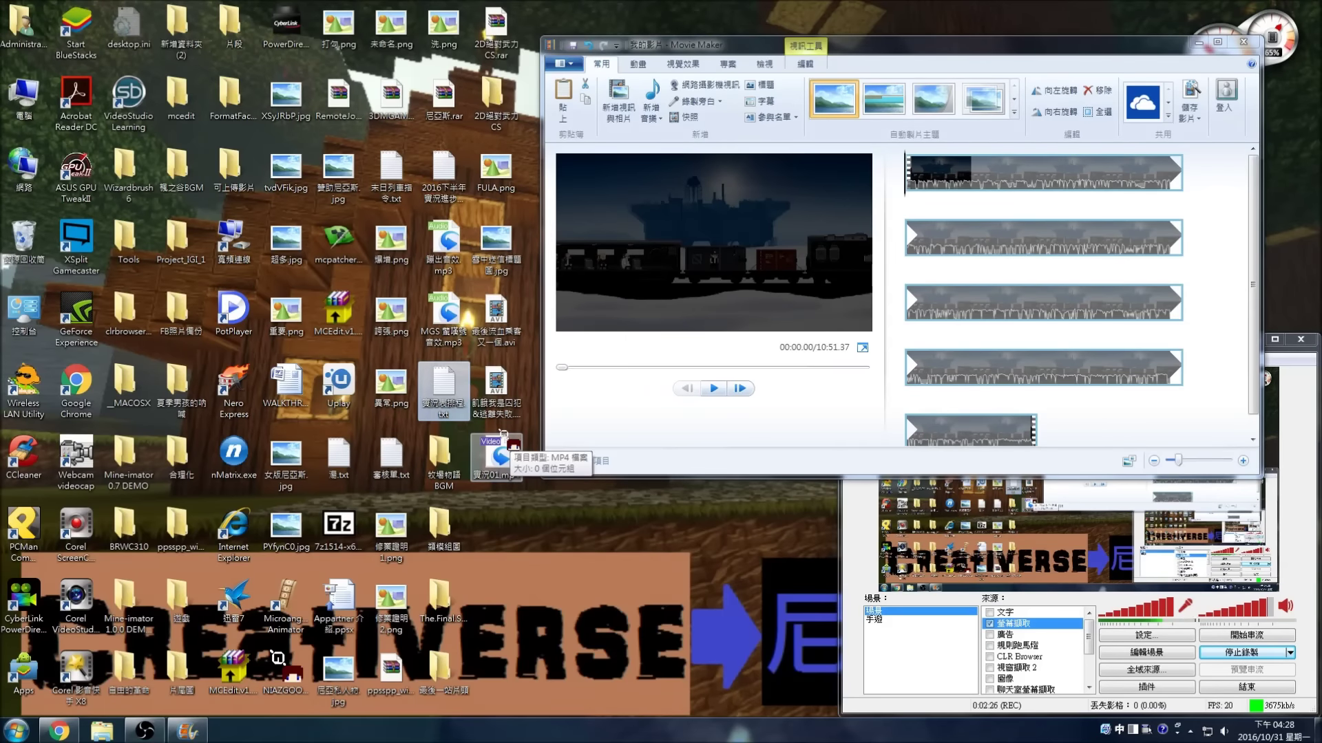
right_click(520, 526)
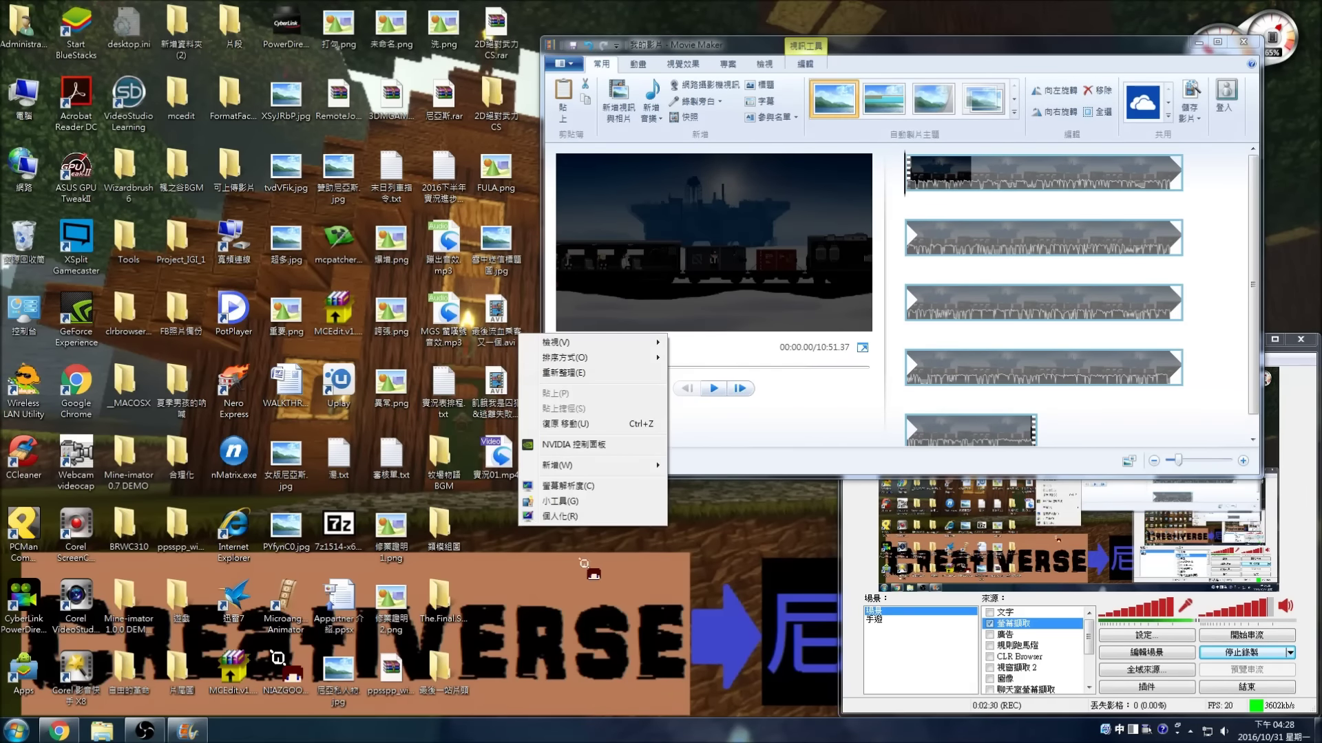
left_click(589, 515)
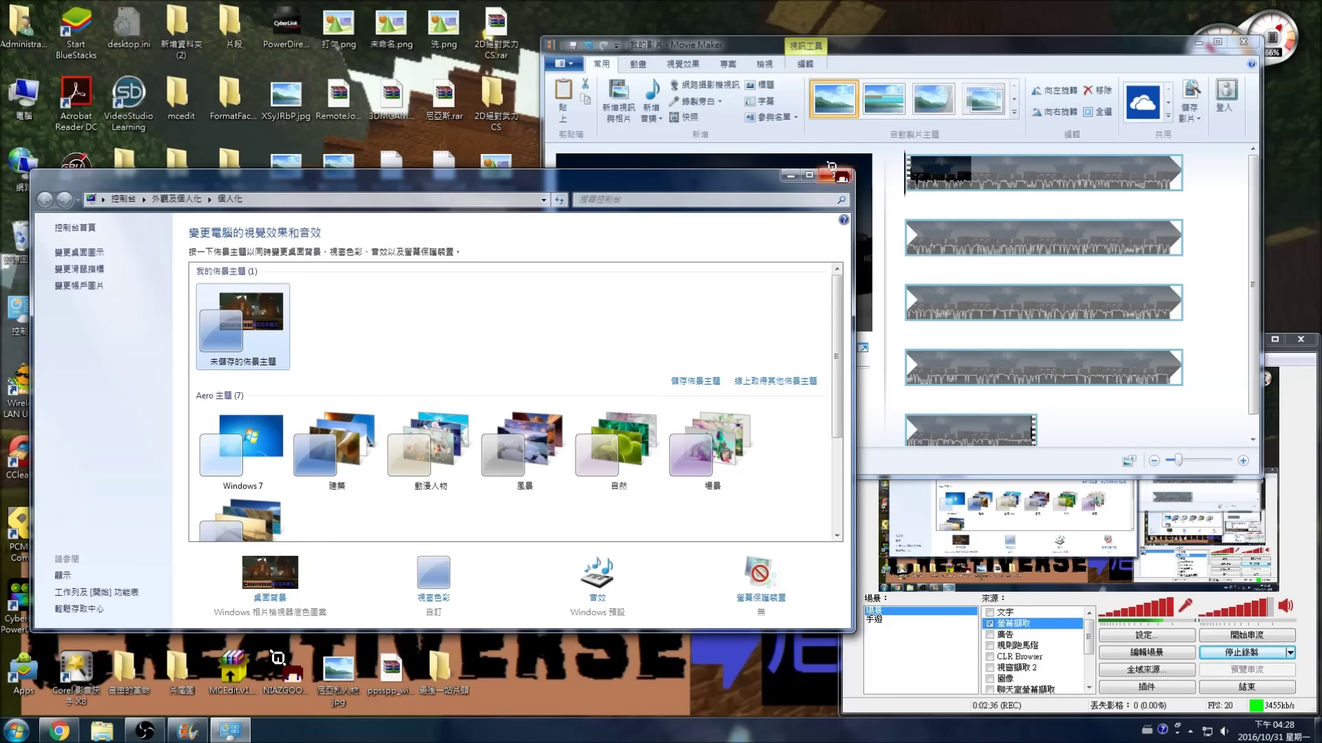
left_click(833, 167)
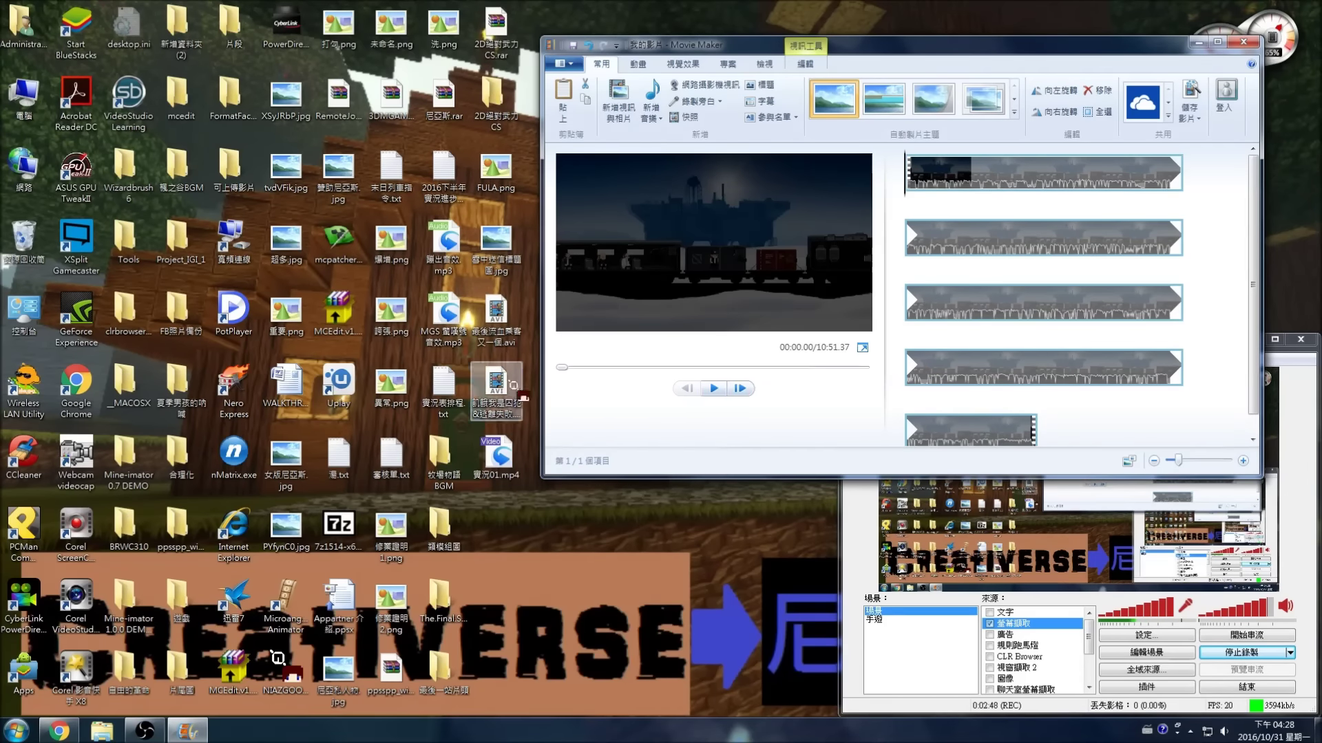
left_click(501, 260)
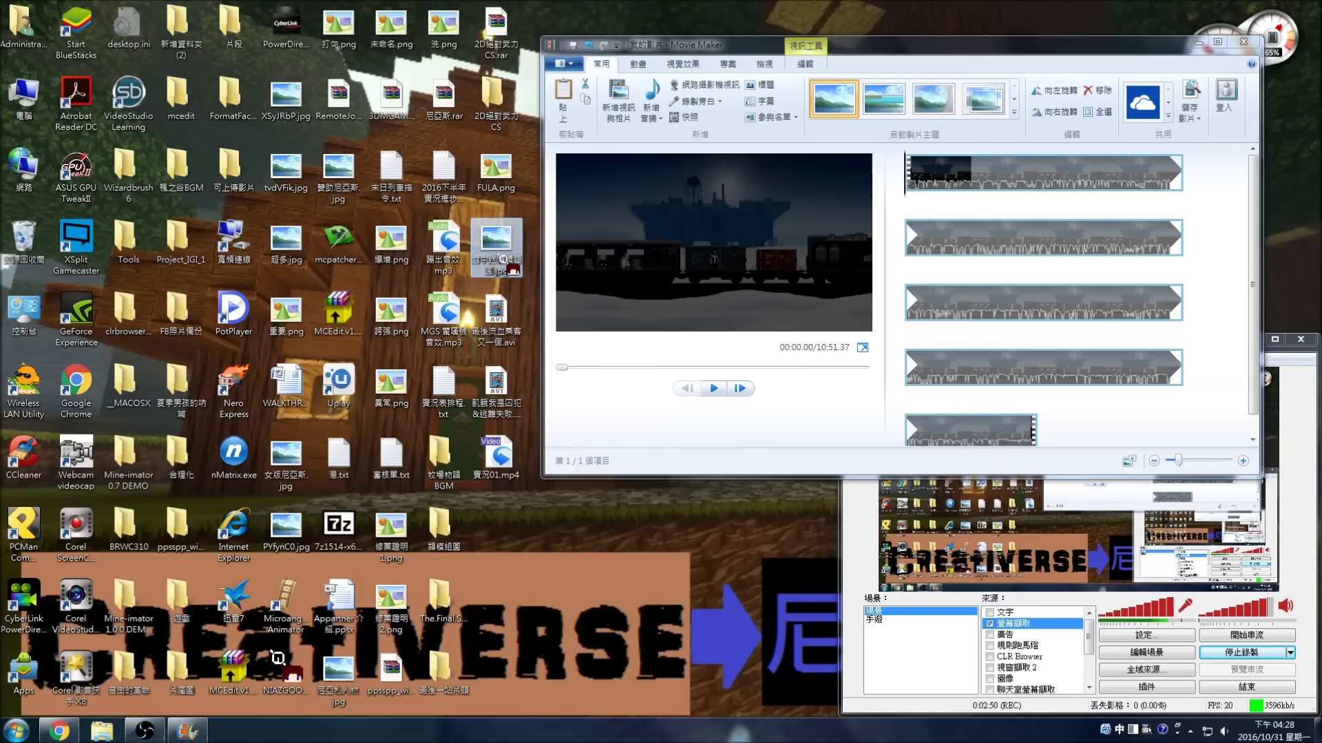
left_click(502, 311)
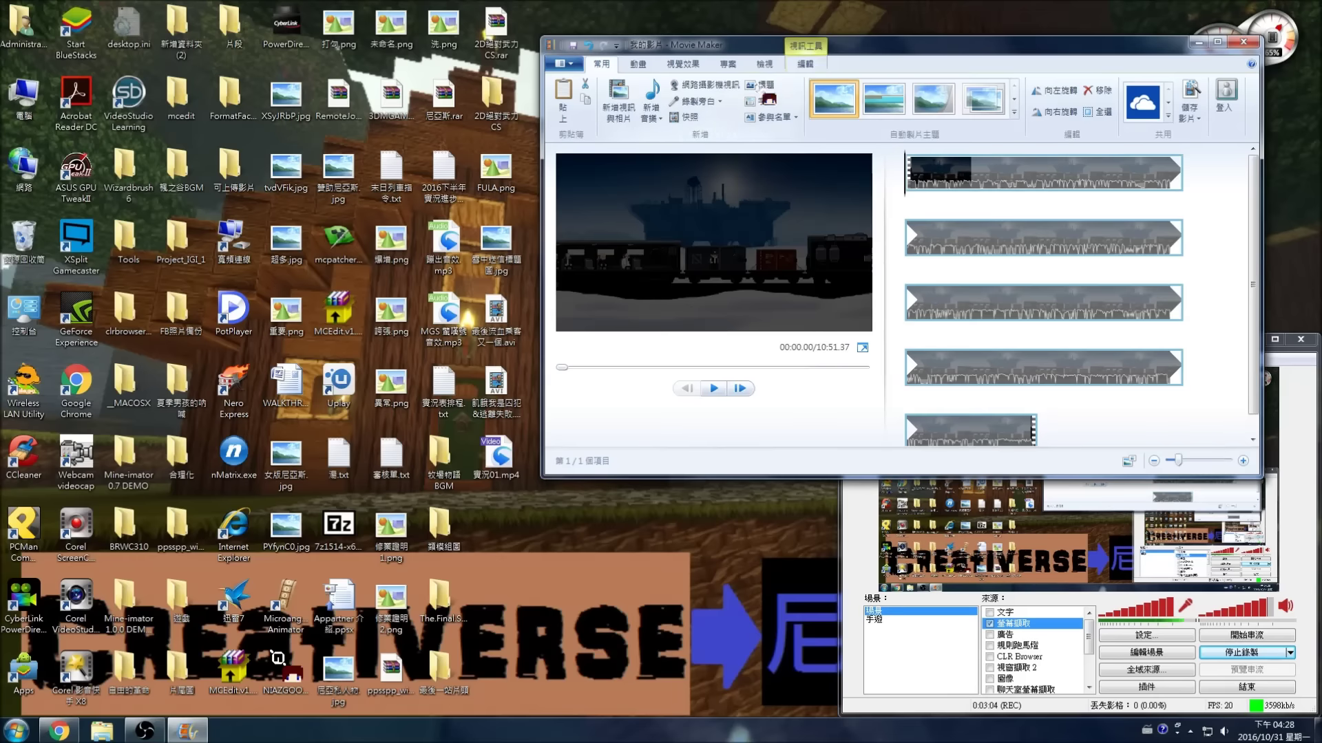
left_click(809, 64)
left_click(605, 64)
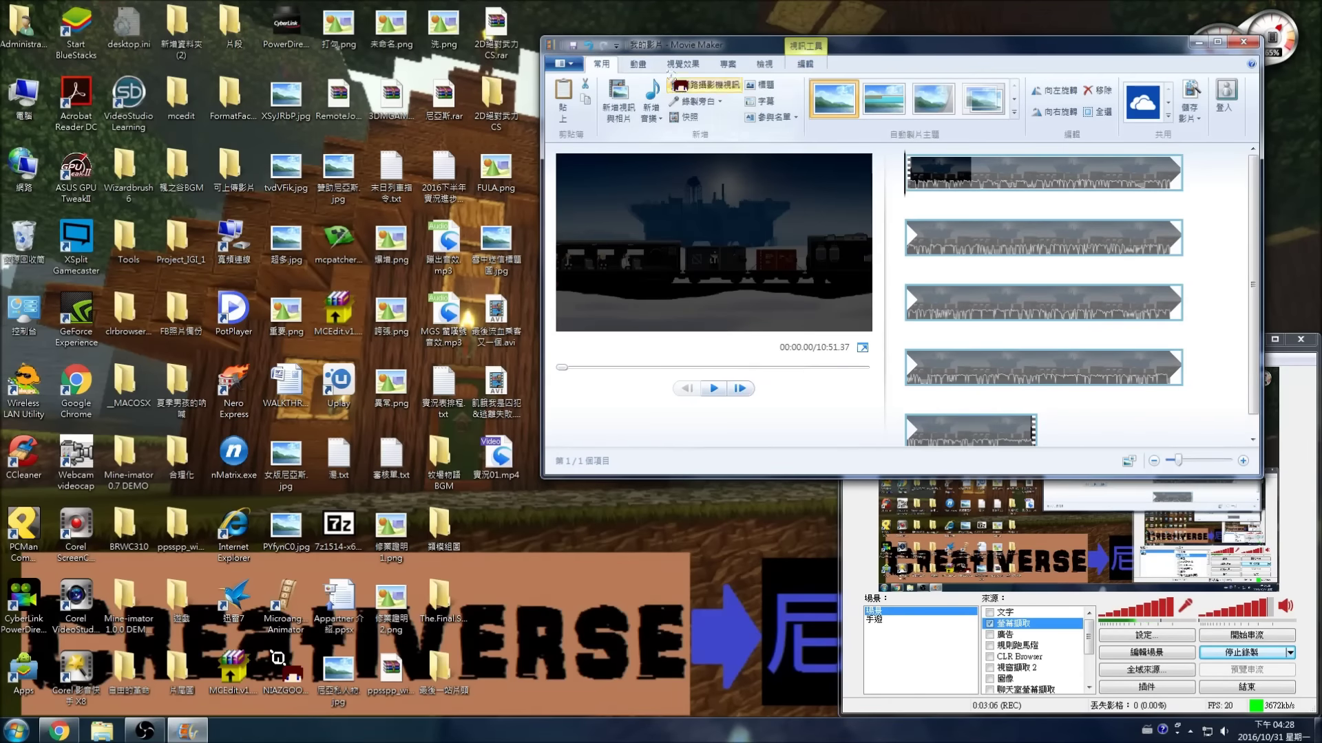
Preview the opening seconds of the imported video and set the playback volume in Open Broadcaster Software to 70%.
left_click(714, 388)
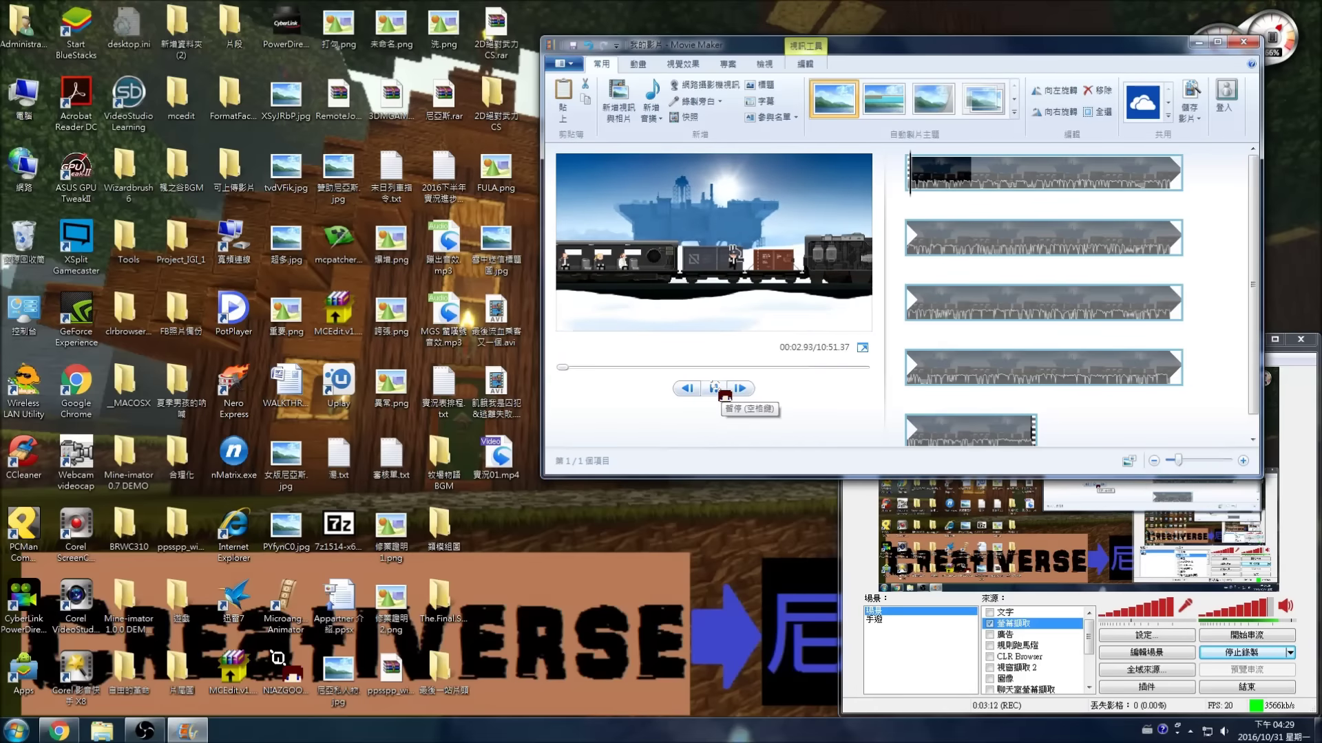
left_click(713, 388)
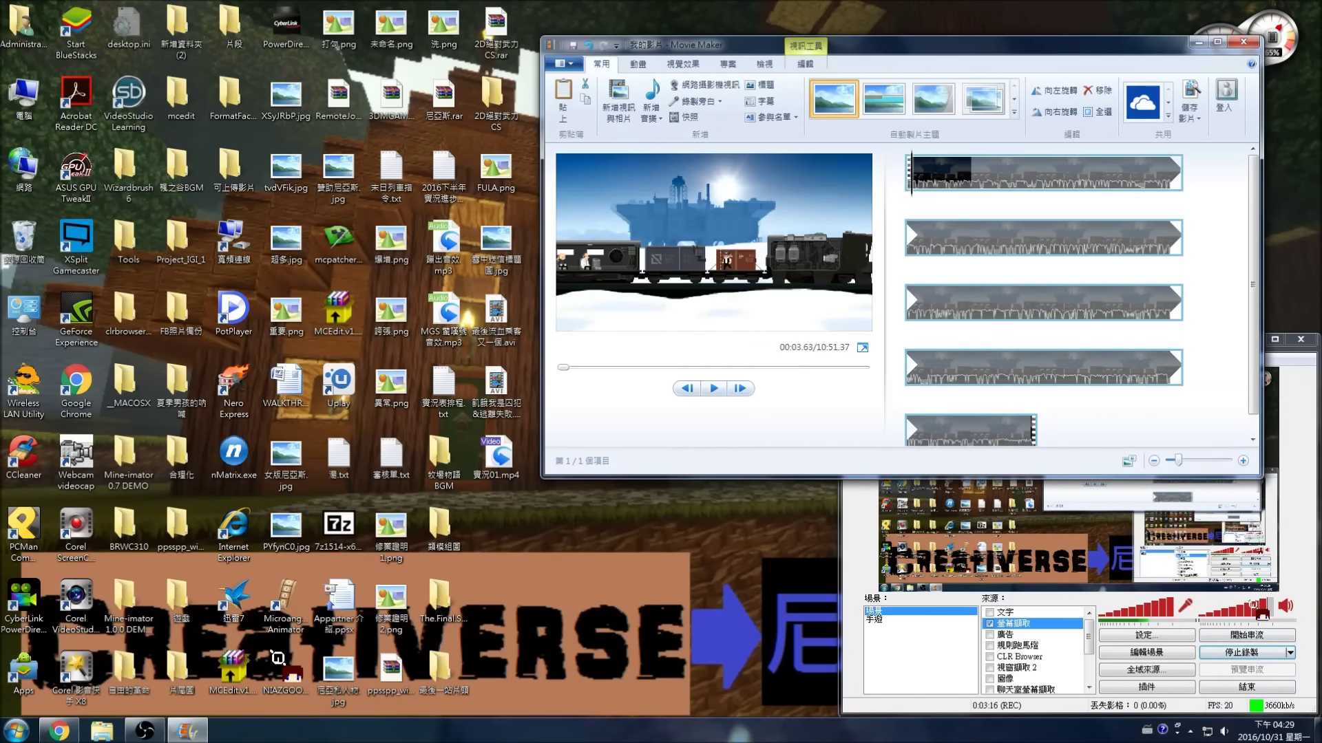
left_click(1253, 615)
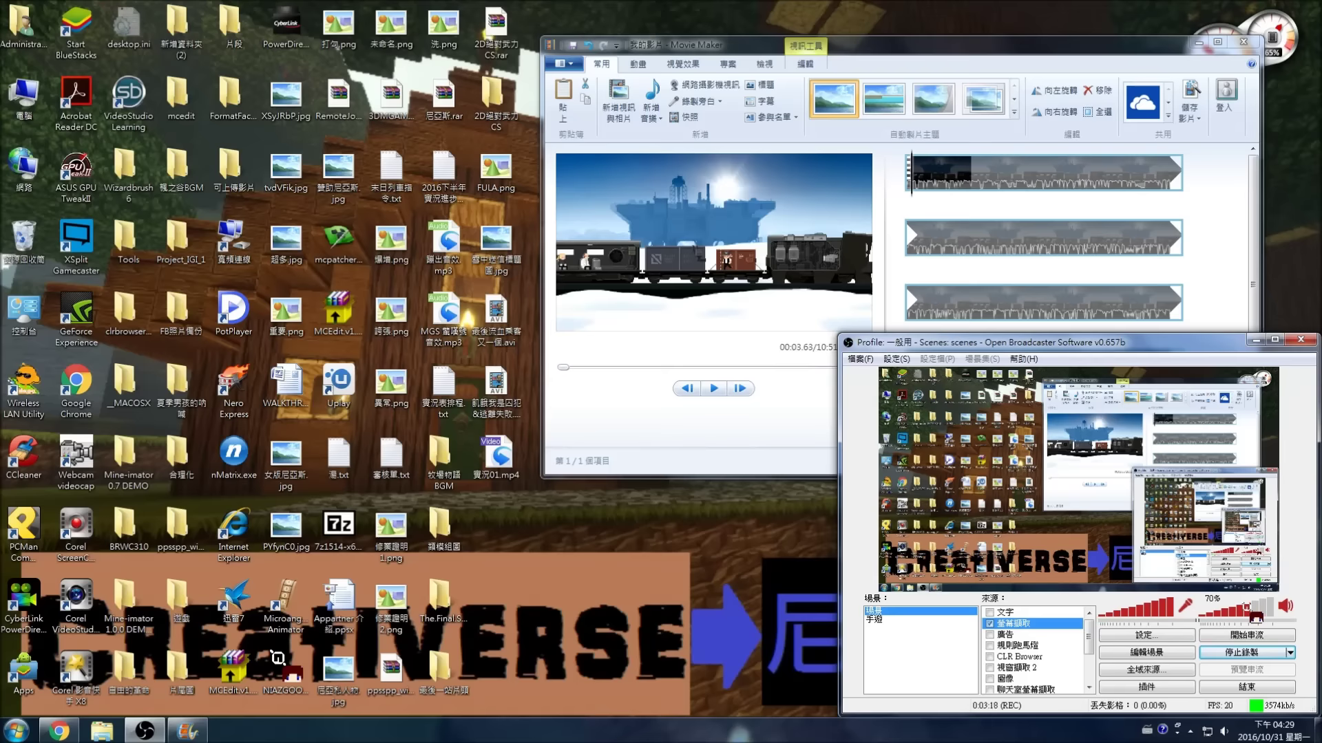
left_click(789, 405)
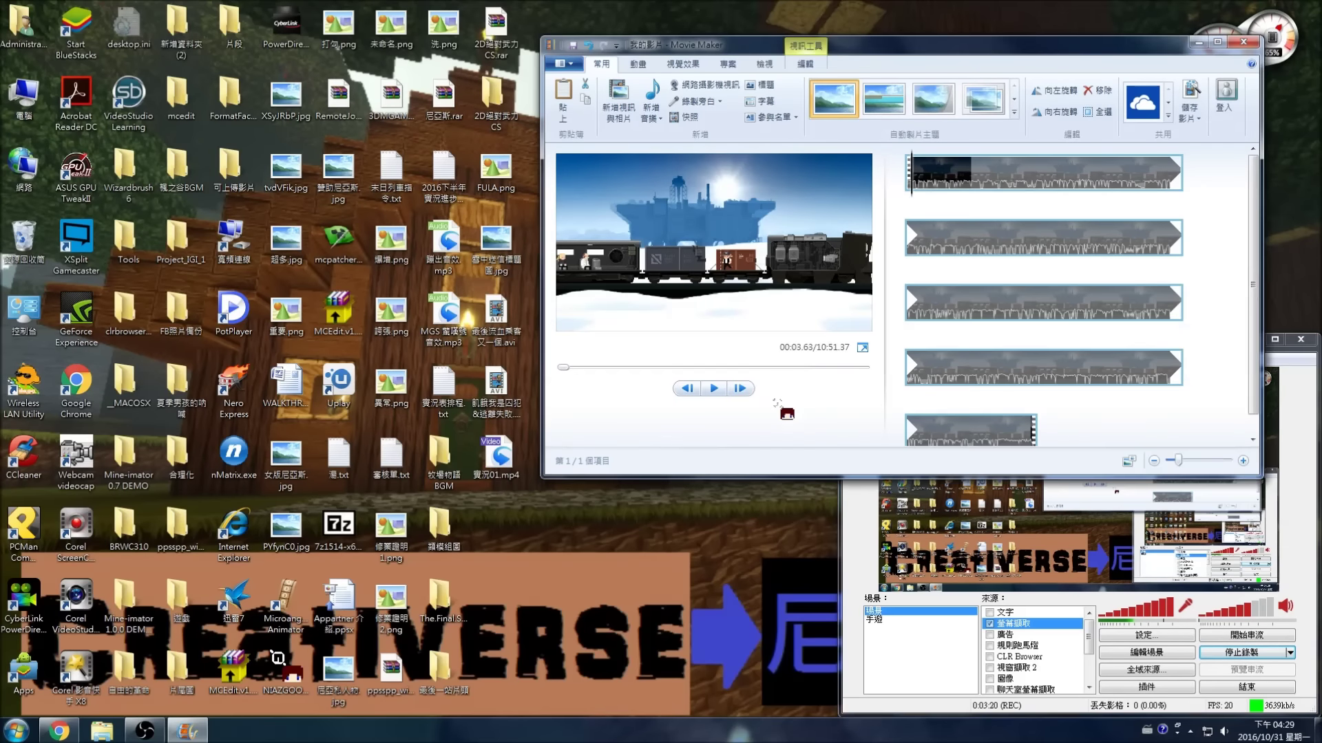
Insert the intro clip 最後一站片頭用.wmv from the 片頭 subfolder of the desktop folder 片段 before the main video.
left_click(912, 171)
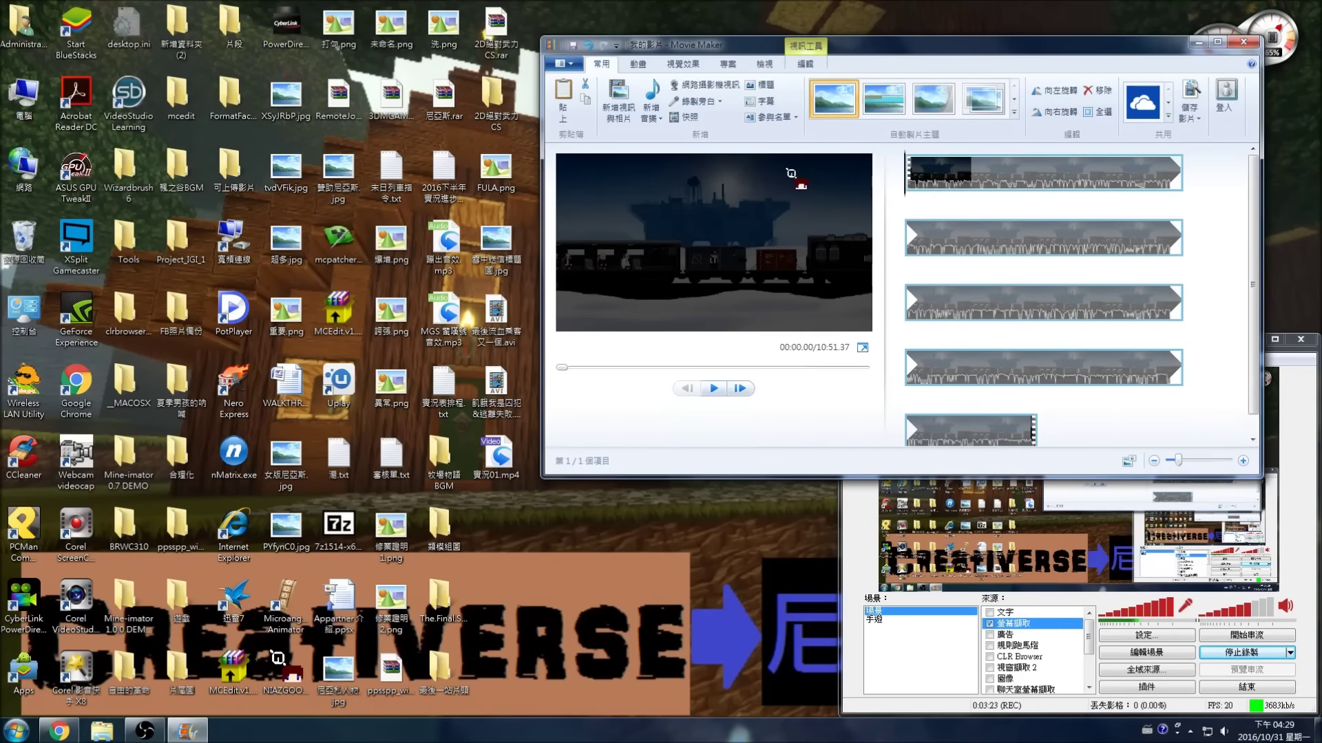
left_click(217, 31)
double_click(217, 31)
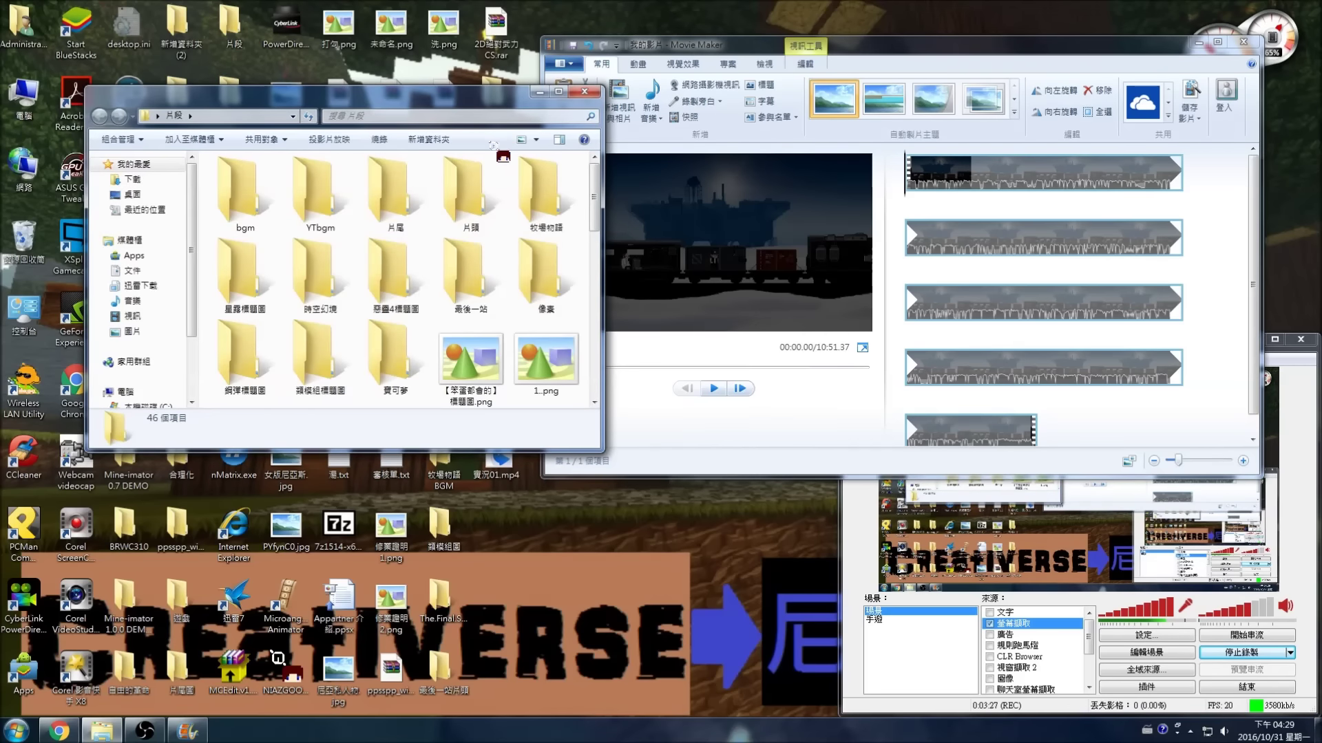
double_click(474, 193)
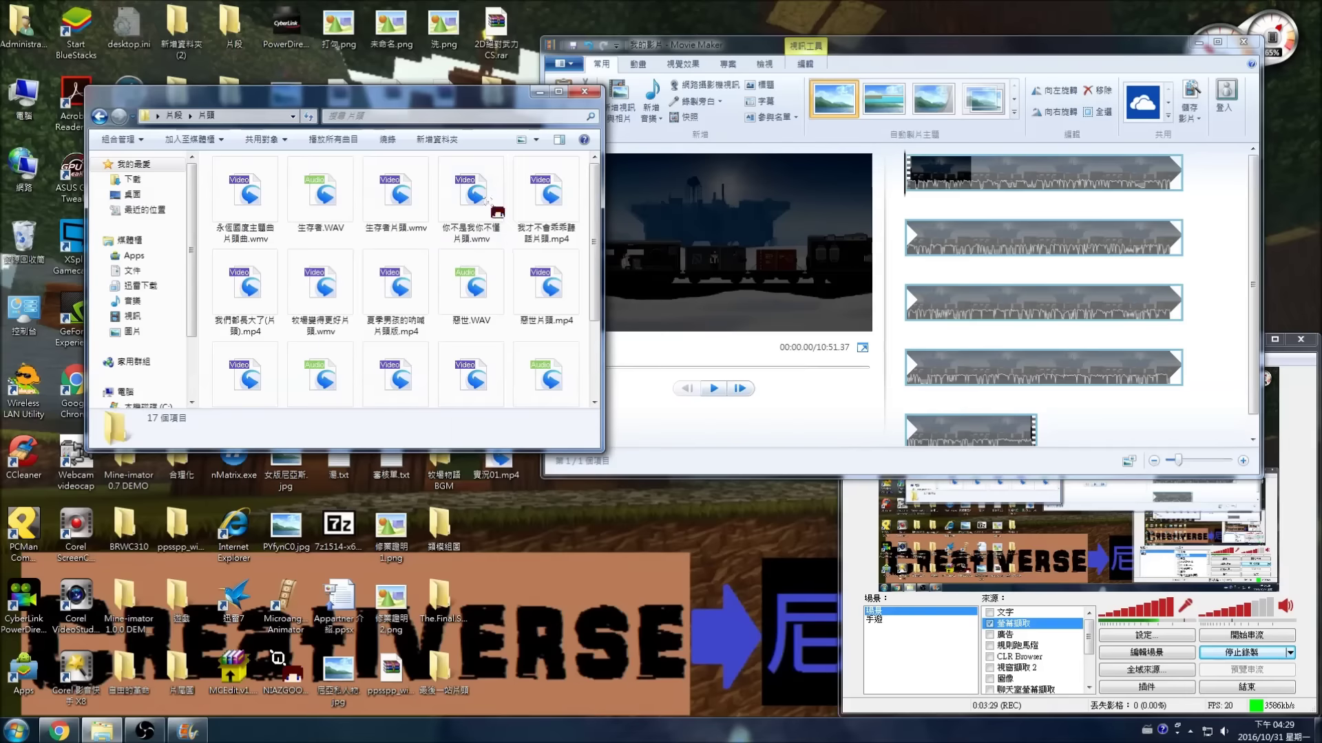
left_click_drag(596, 219, 598, 298)
left_click_drag(245, 262, 902, 182)
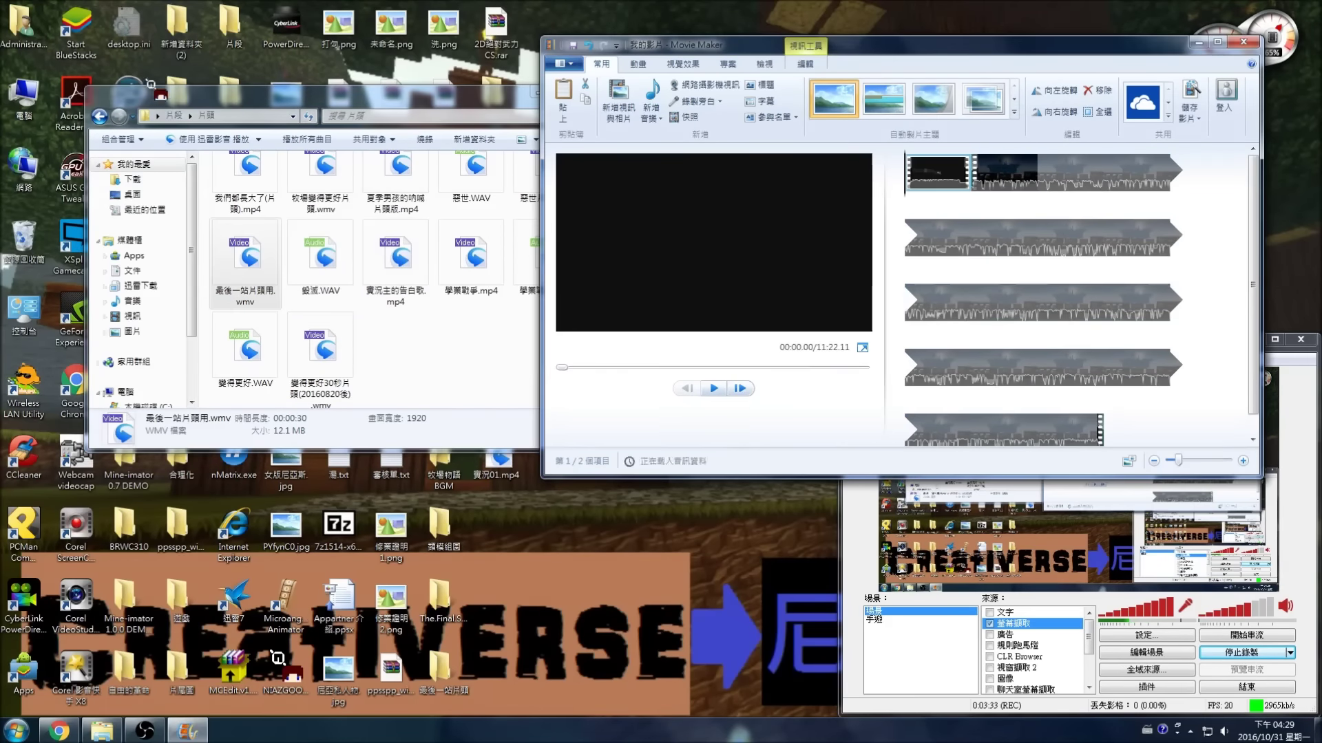
Append the outro clip 配合YOUTUBE結尾的片尾.mp4 from the 片尾 subfolder of 片段 after the main video, and close the folder window.
left_click(174, 116)
left_click(392, 191)
double_click(392, 191)
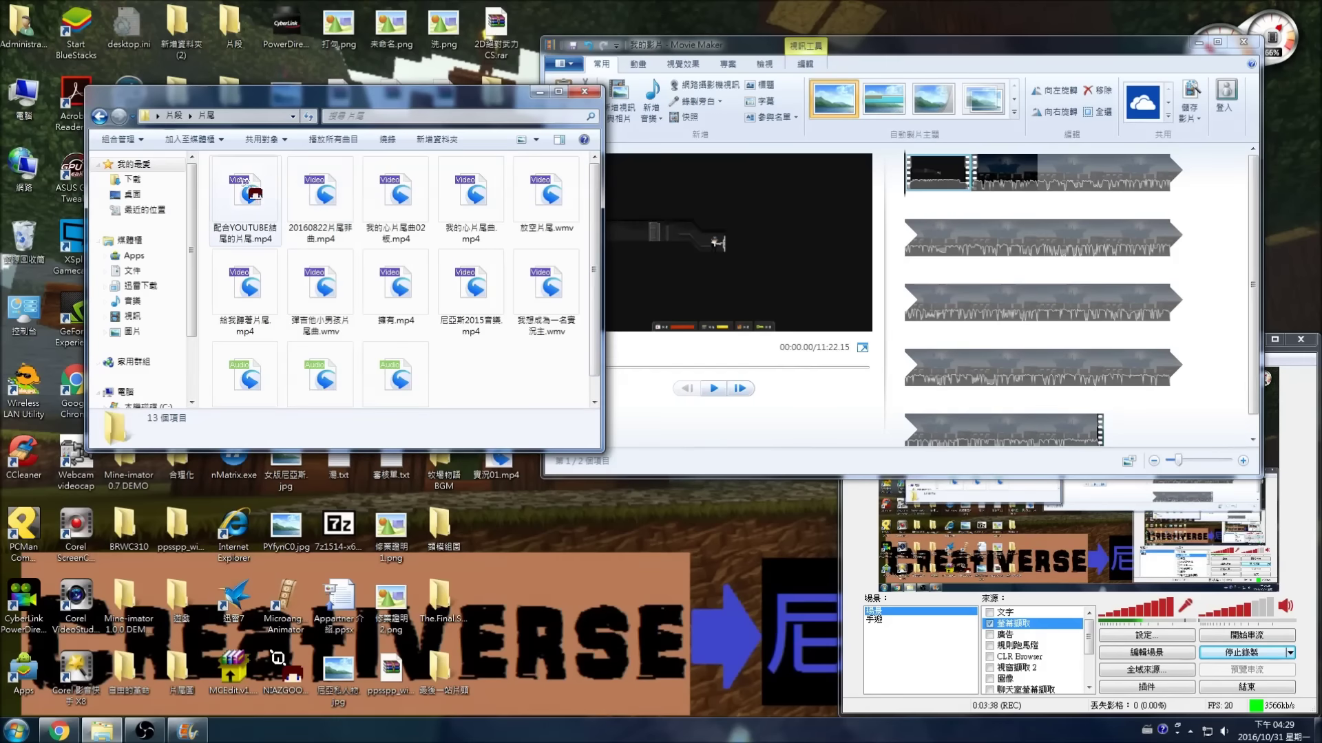
left_click_drag(244, 200, 1186, 432)
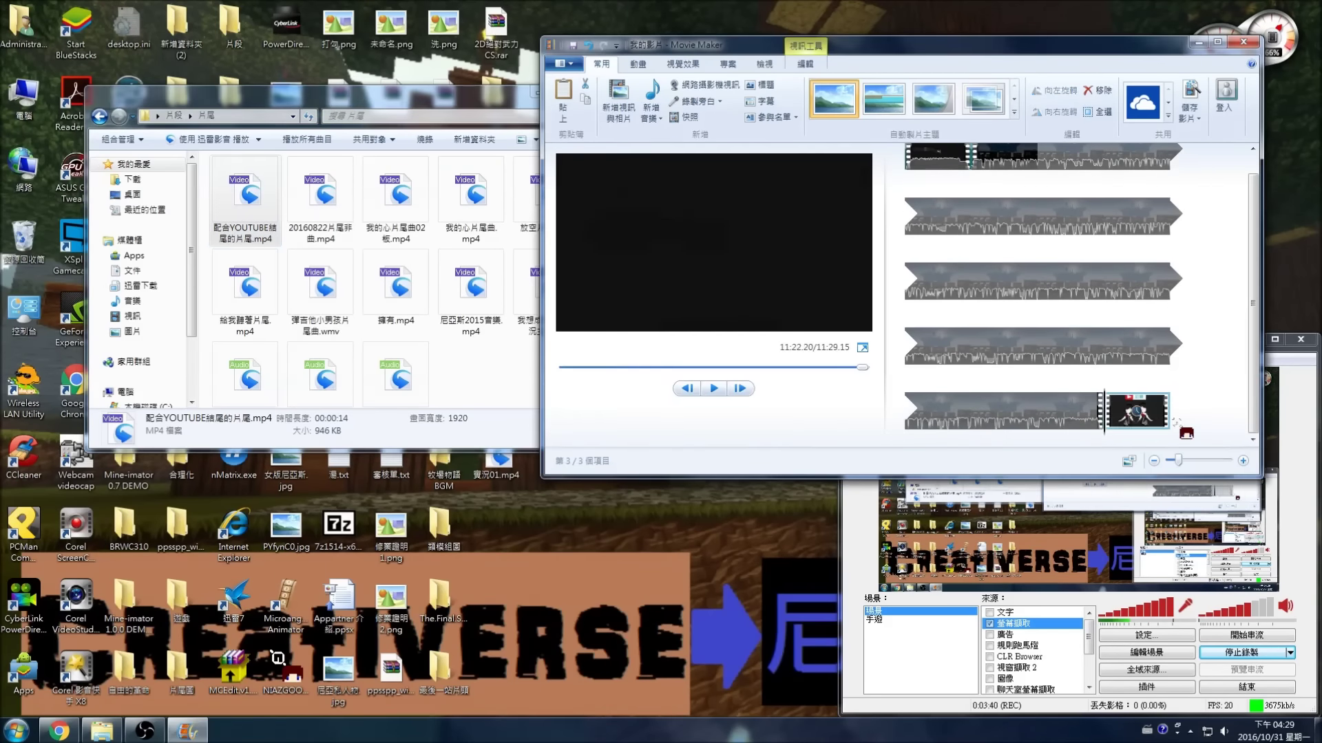
left_click(592, 93)
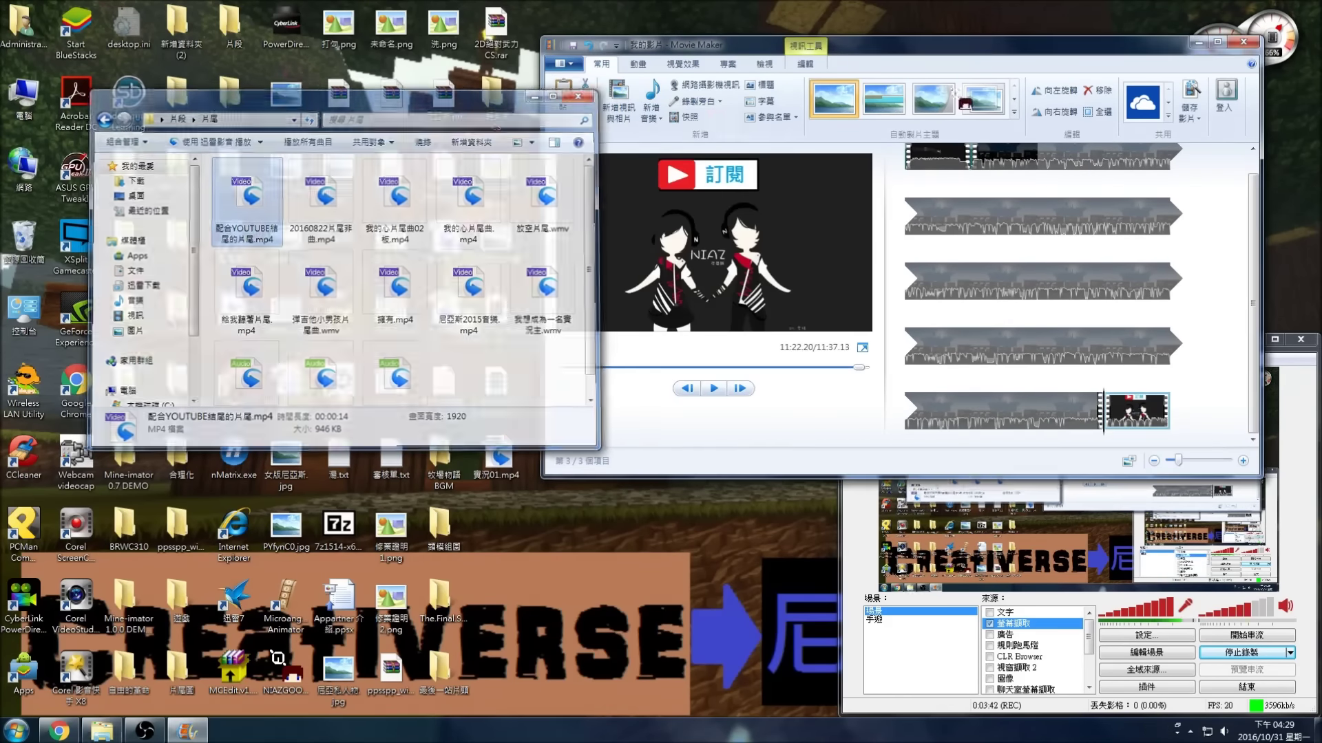
left_click_drag(827, 152, 1139, 427)
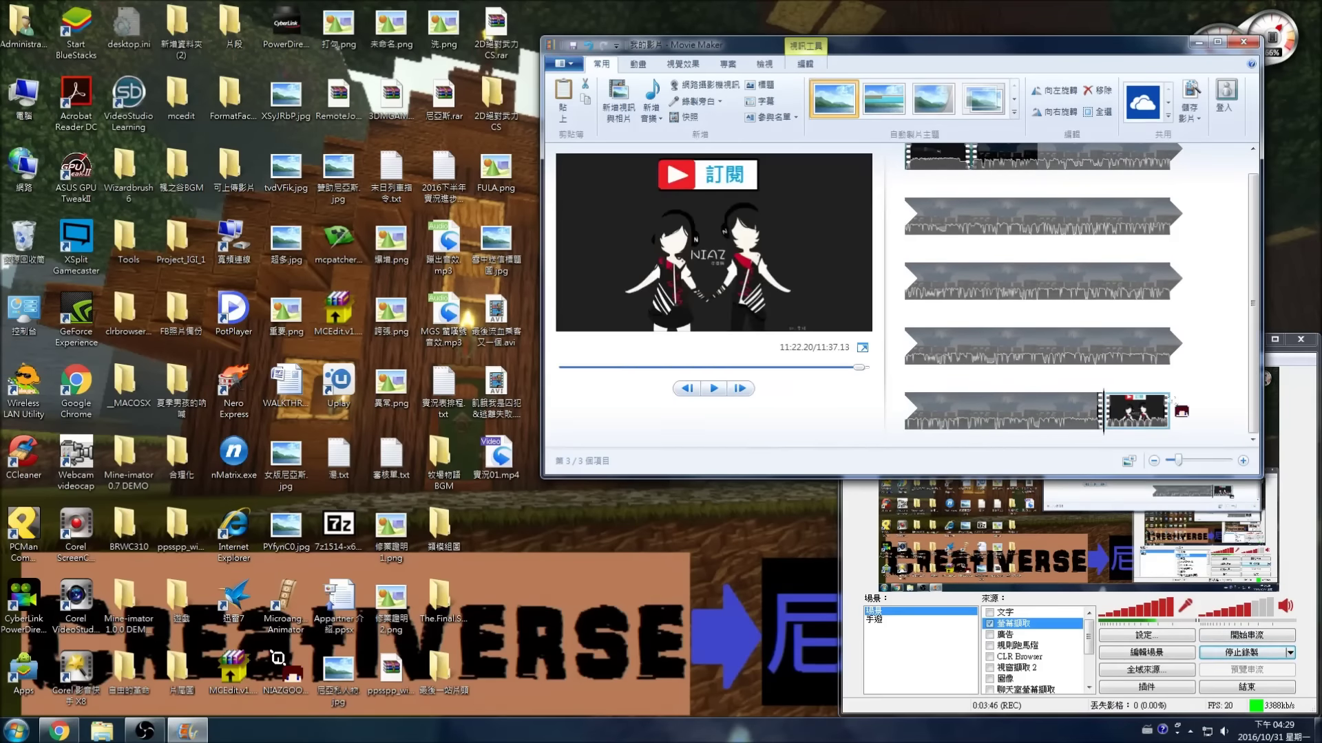
Apply the mosaic (馬賽克) transition to the main video where it follows the intro clip.
left_click(923, 160)
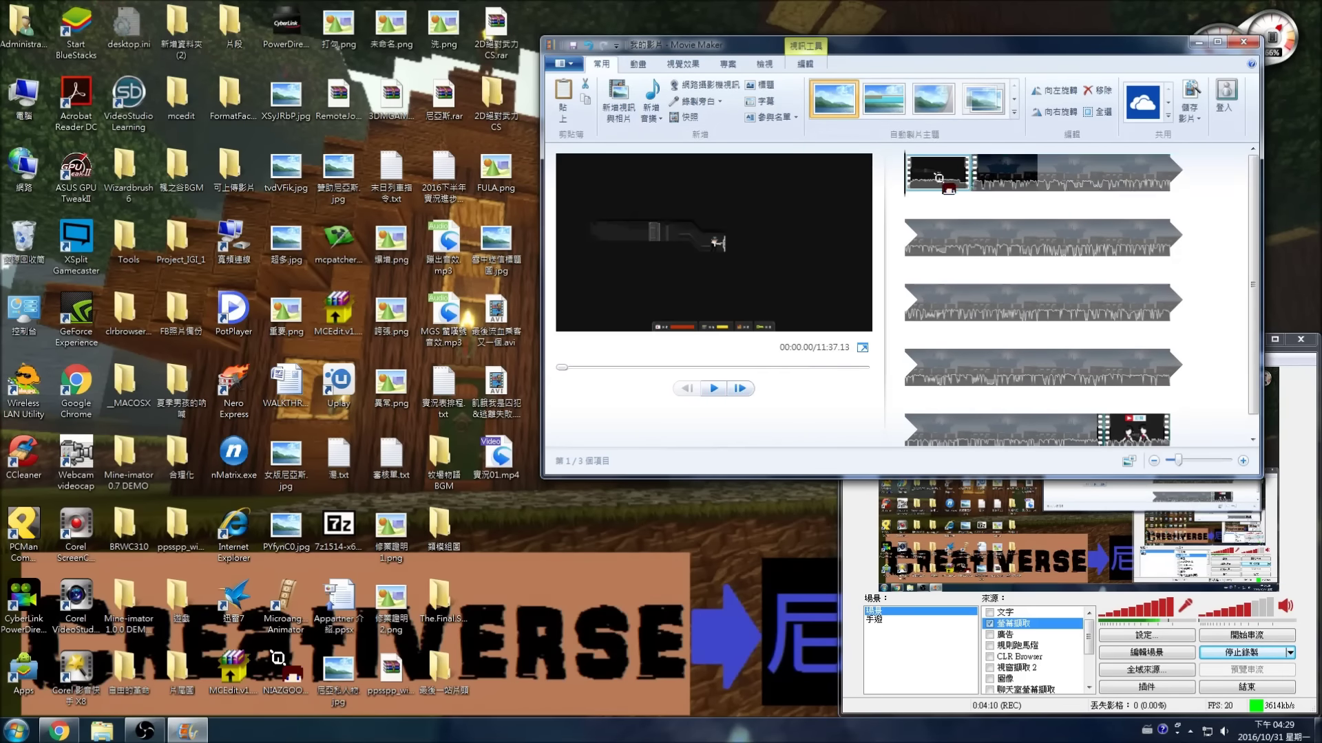
left_click_drag(906, 165, 973, 171)
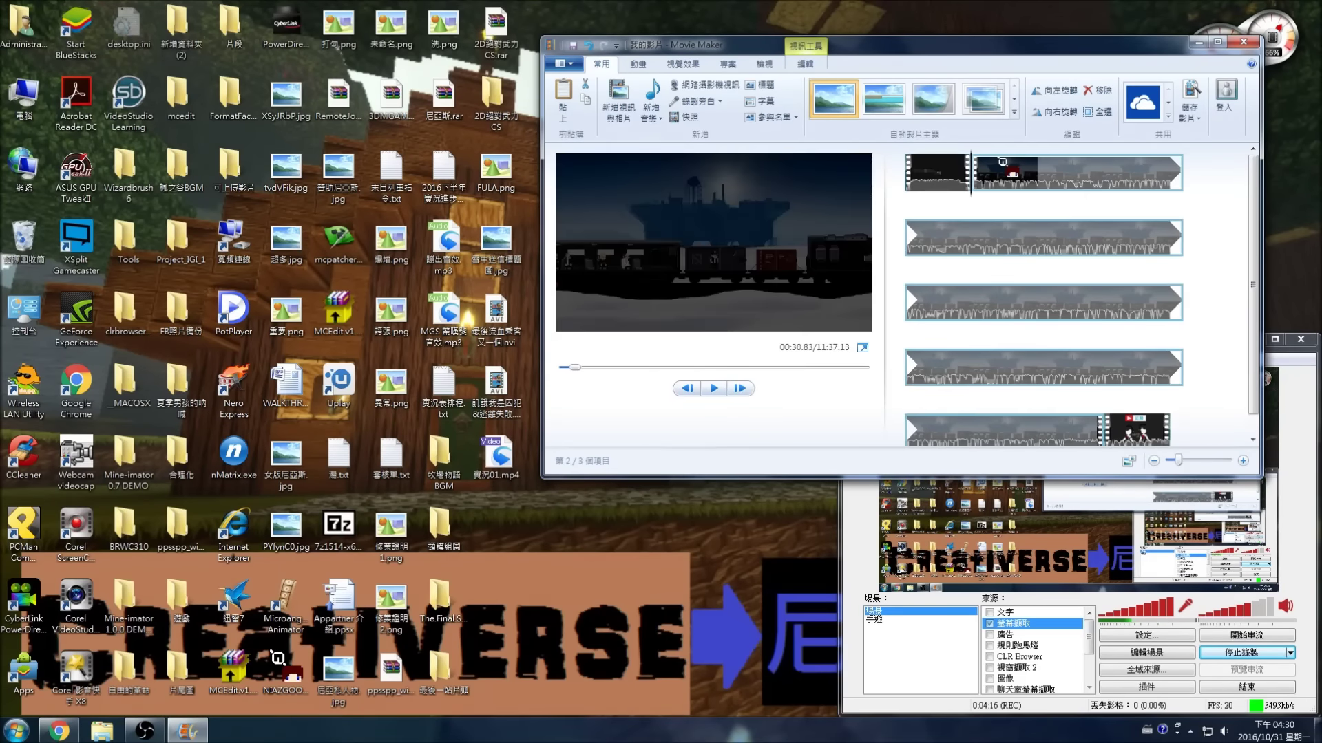
left_click(651, 68)
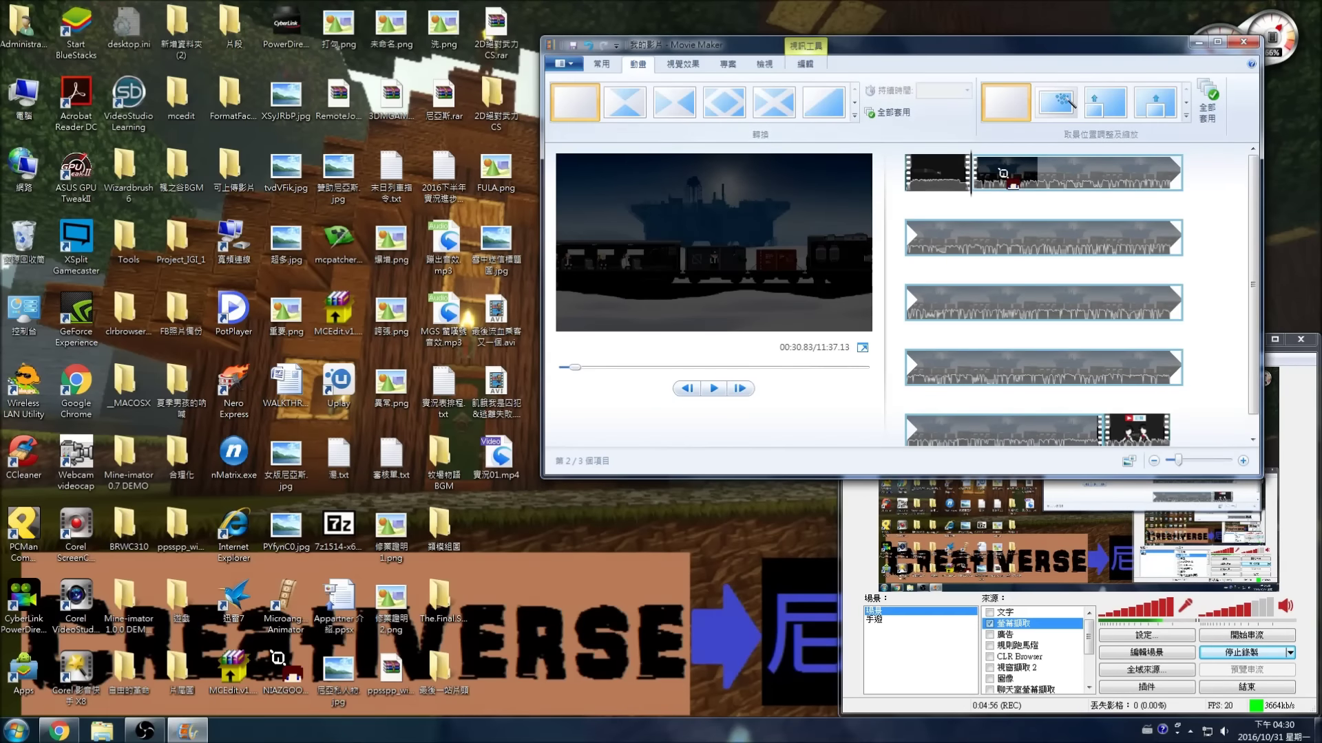
mouse_move(908, 168)
left_mouse_down()
mouse_move(916, 180)
mouse_move(996, 166)
mouse_move(902, 172)
left_mouse_up()
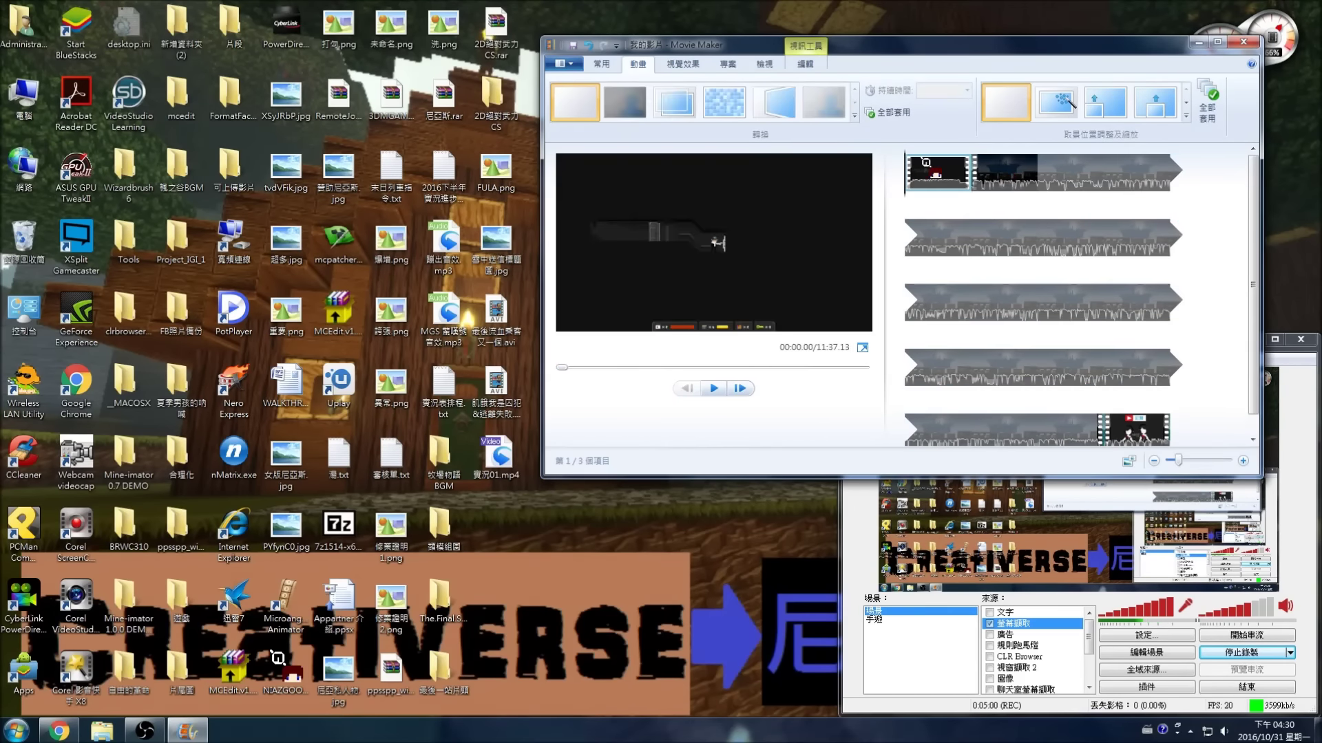
left_click(990, 166)
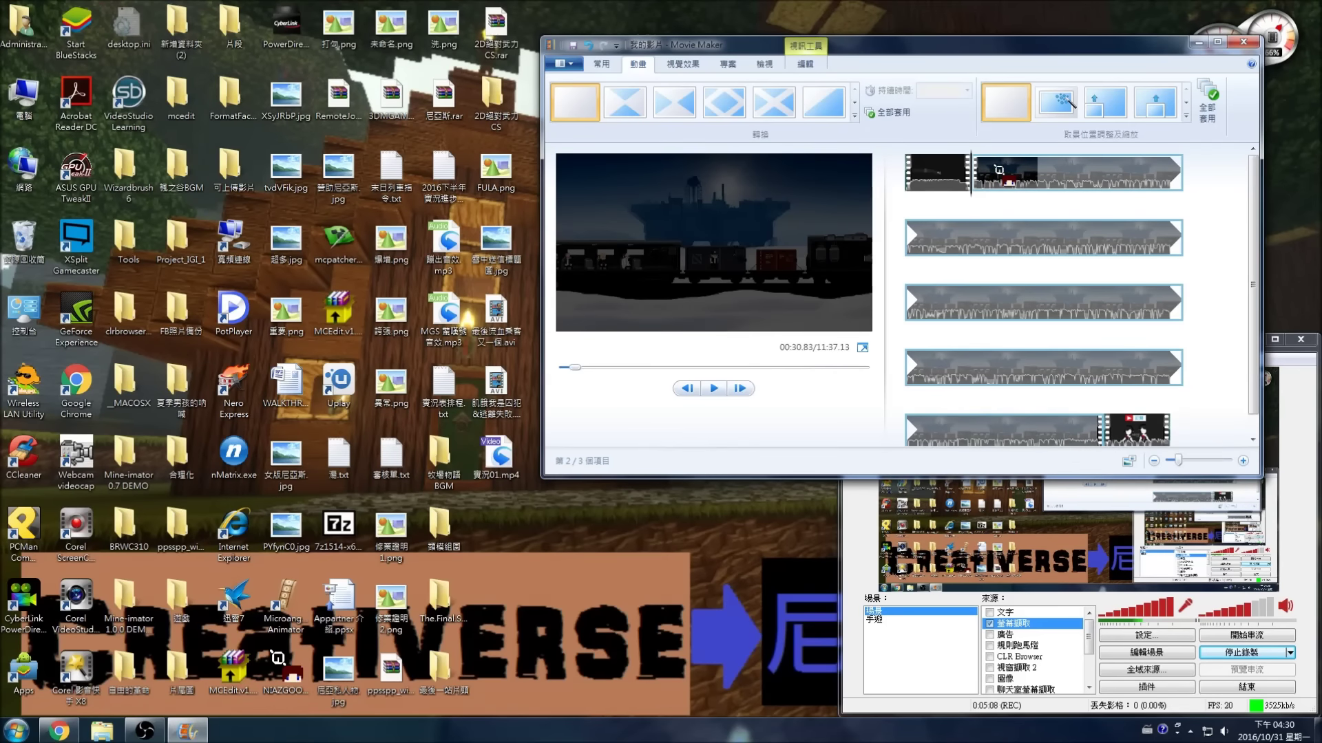
left_click(854, 115)
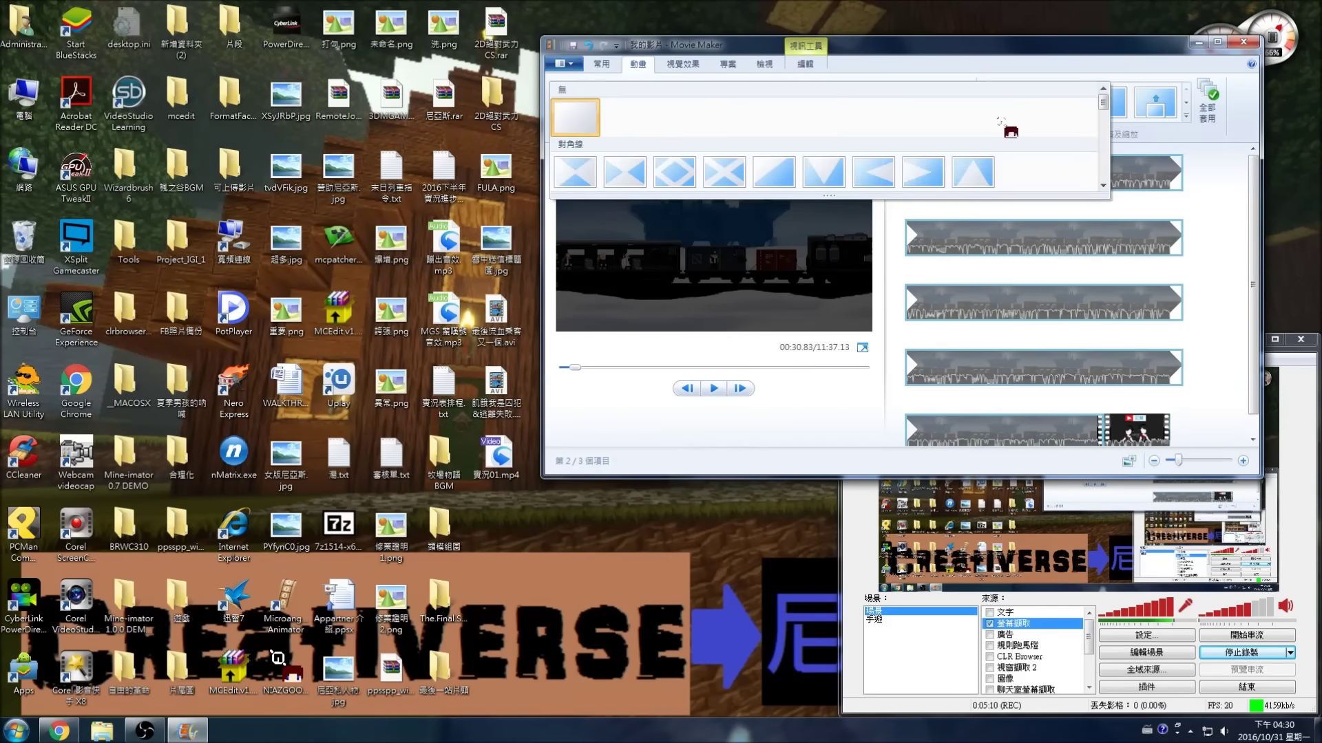
scroll(1011, 131, "down", 3)
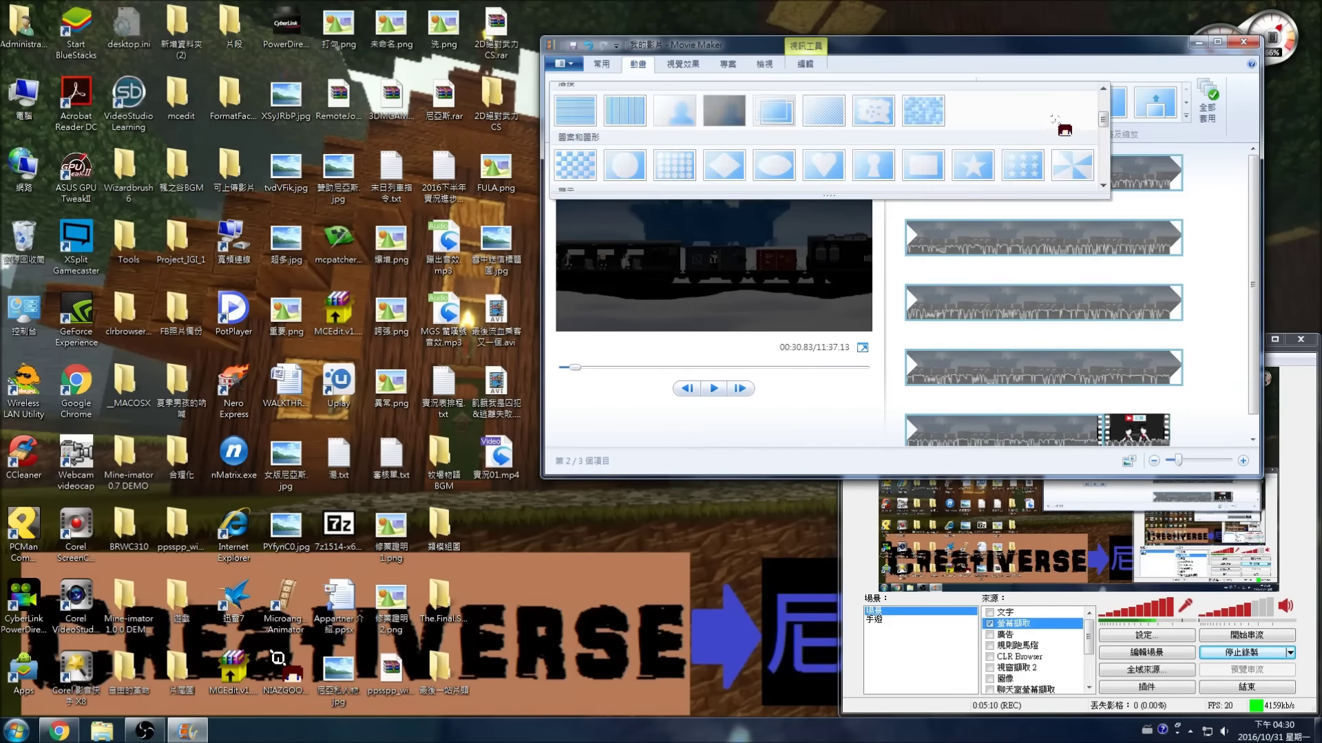
left_click(923, 104)
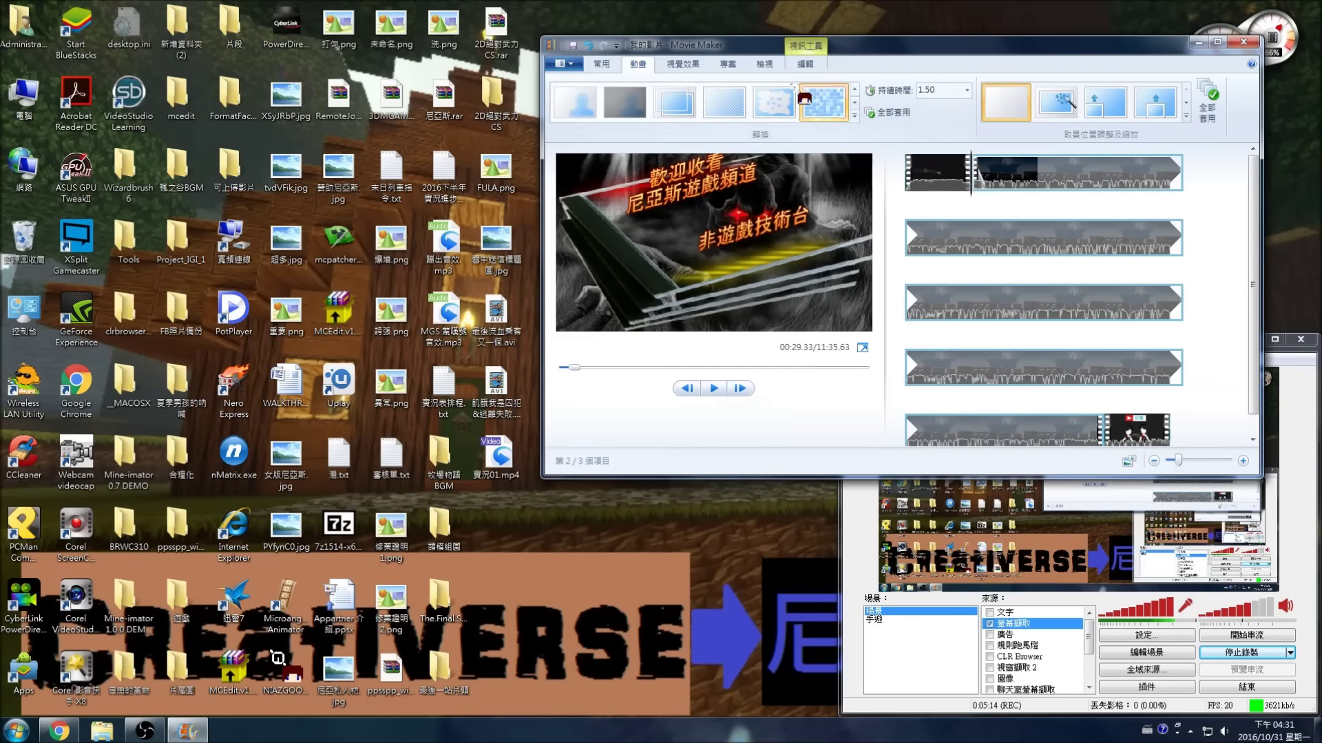
Preview the mosaic transition between the intro and the main video, and browse the other available transitions.
left_click(971, 176)
left_click(714, 388)
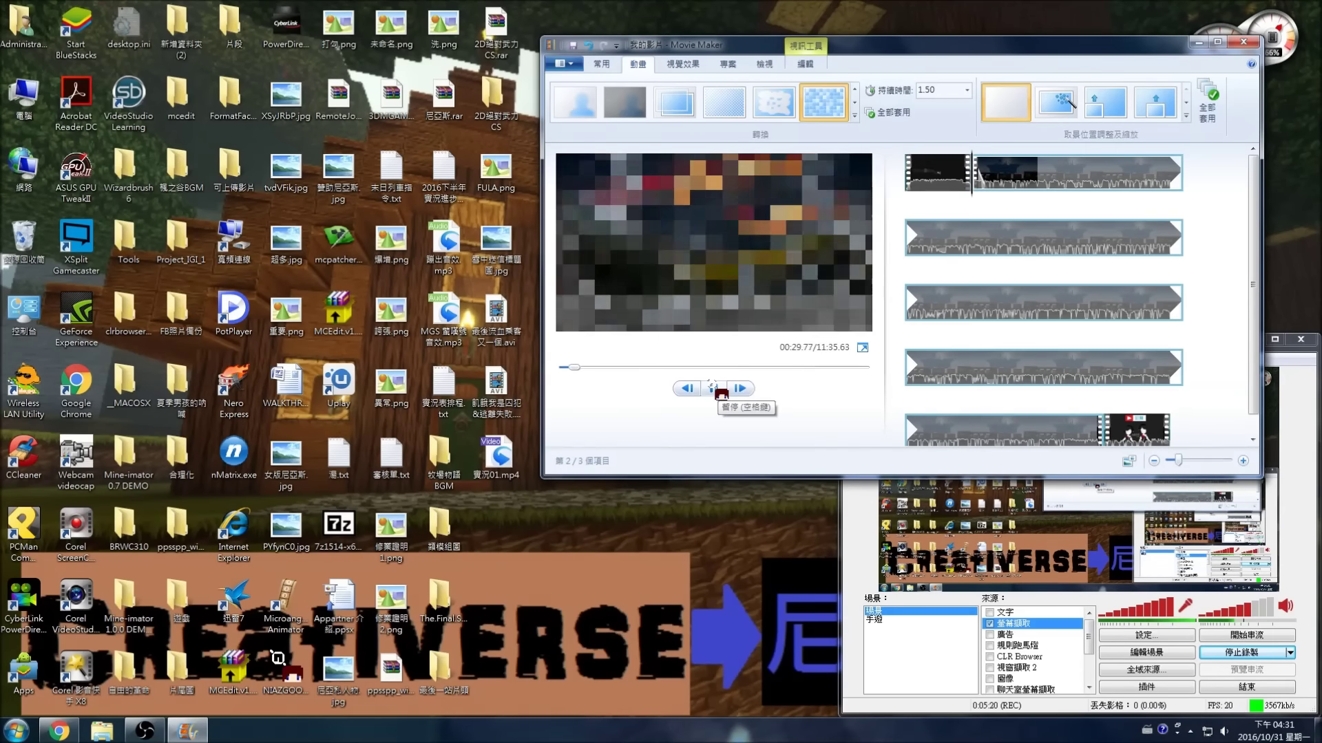
left_click(713, 388)
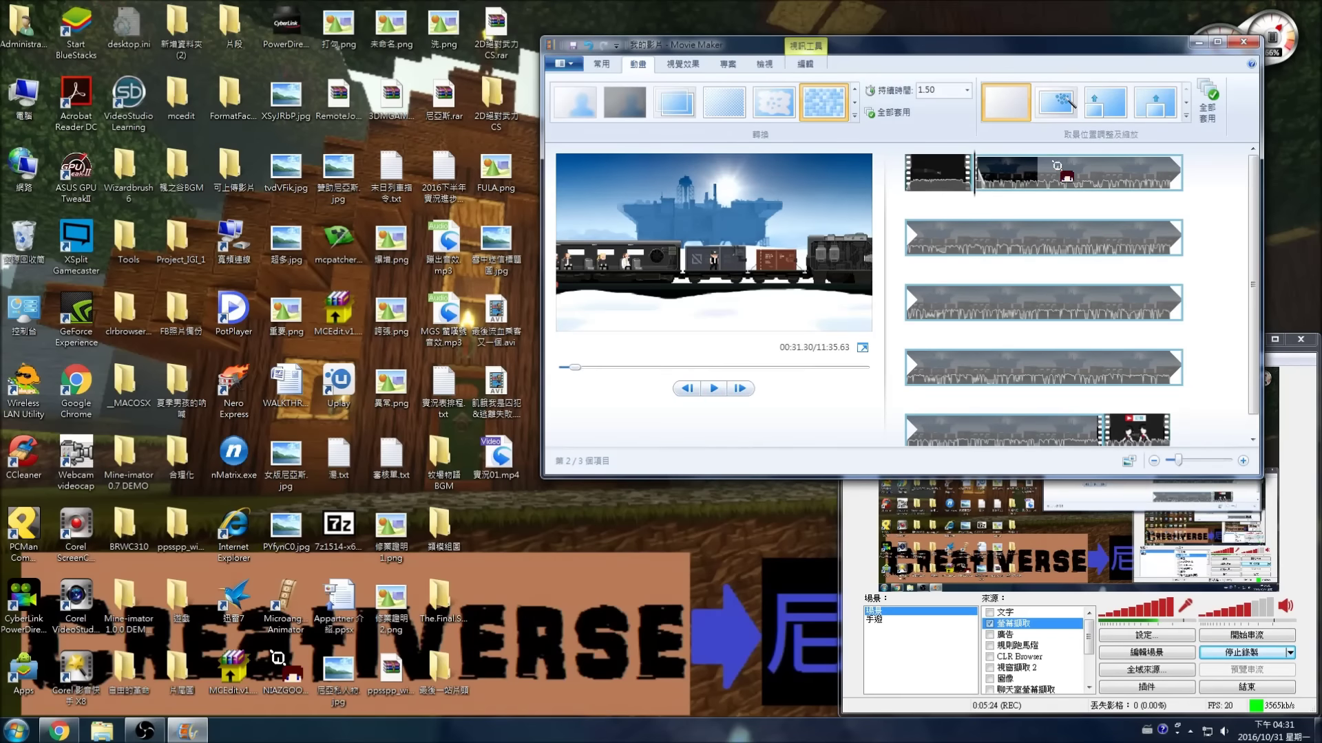
left_click(854, 116)
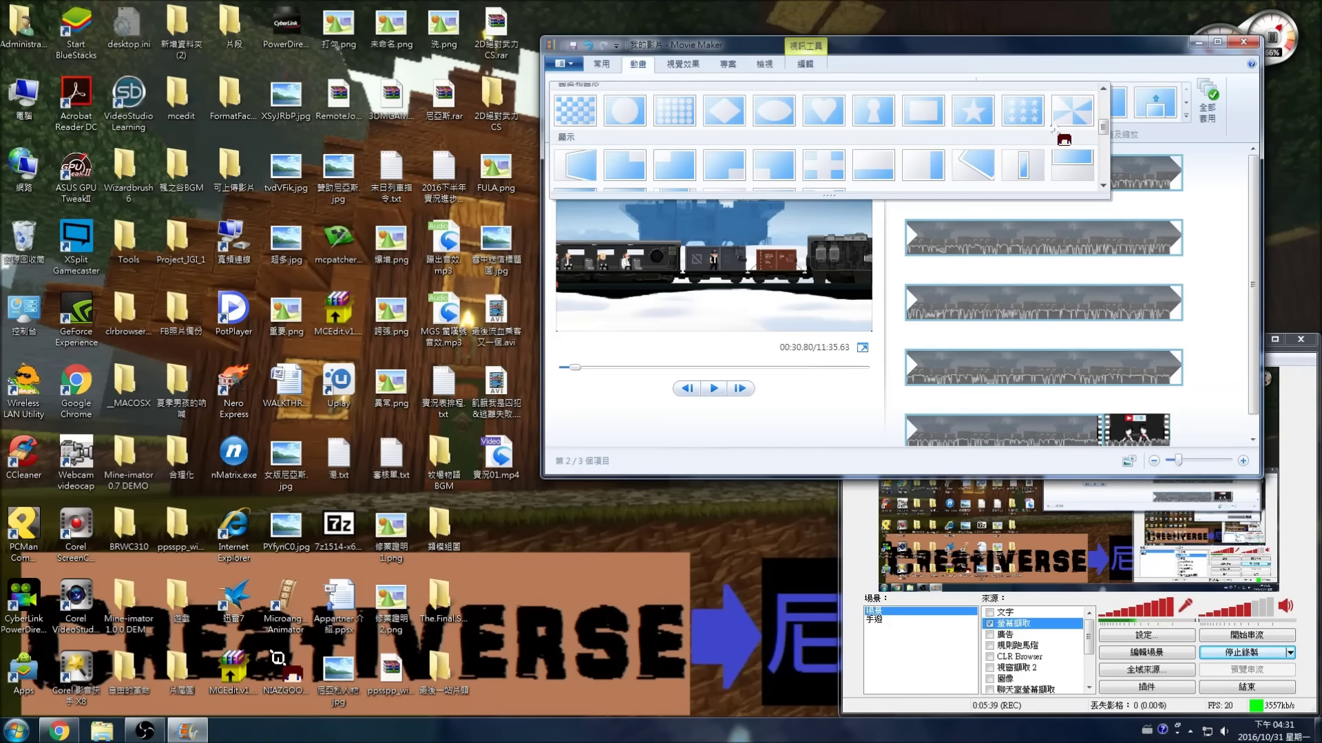
left_click(1102, 88)
left_click(1101, 68)
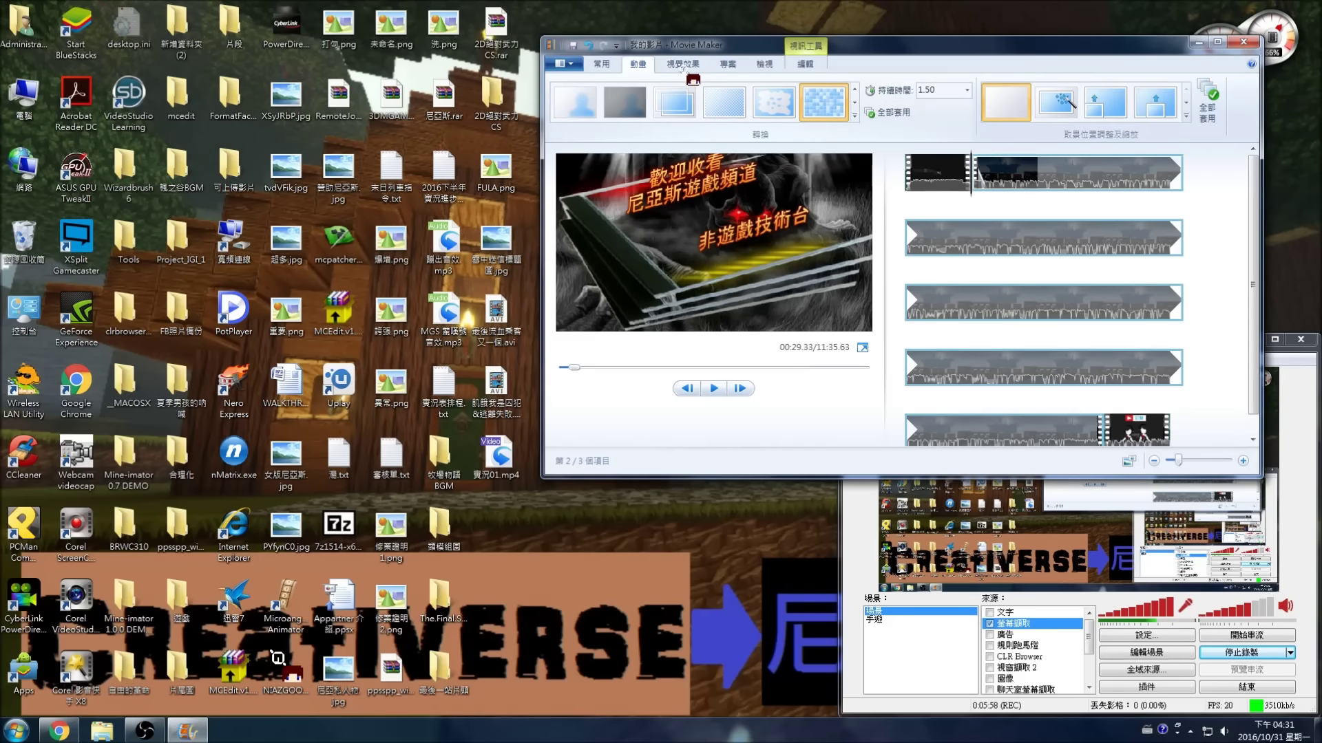
Add Sugar_Pines(家裡).mp3 from the 牧場物語BGM folder to the project as background music.
left_click(610, 64)
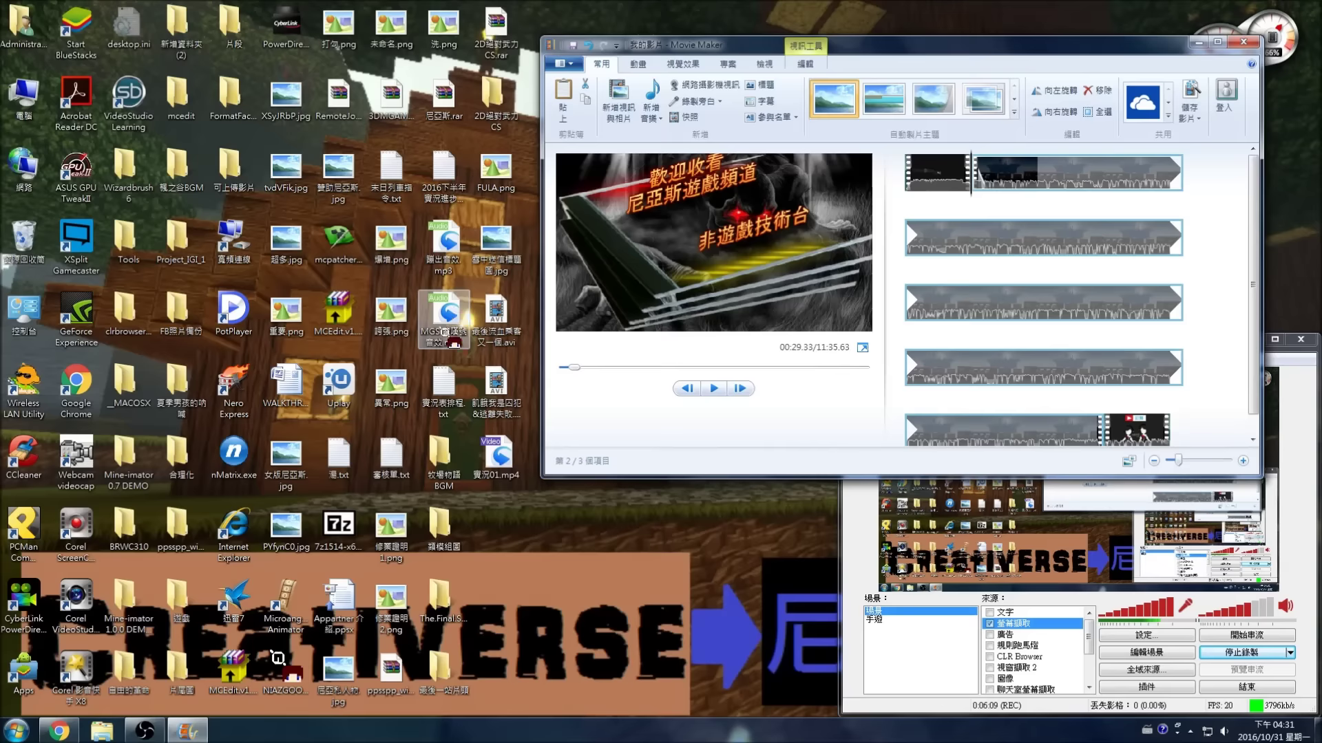
left_click(487, 324)
left_click_drag(486, 323, 841, 403)
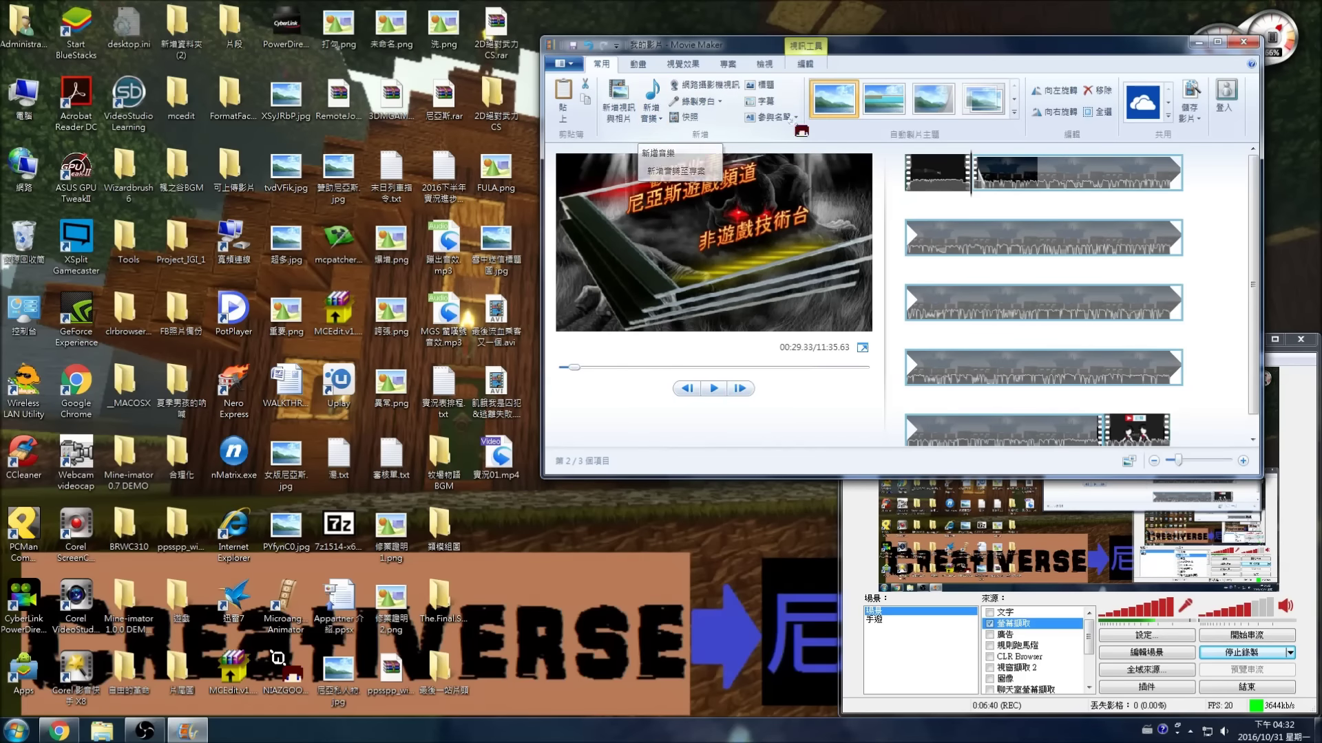
left_click_drag(424, 335, 440, 303)
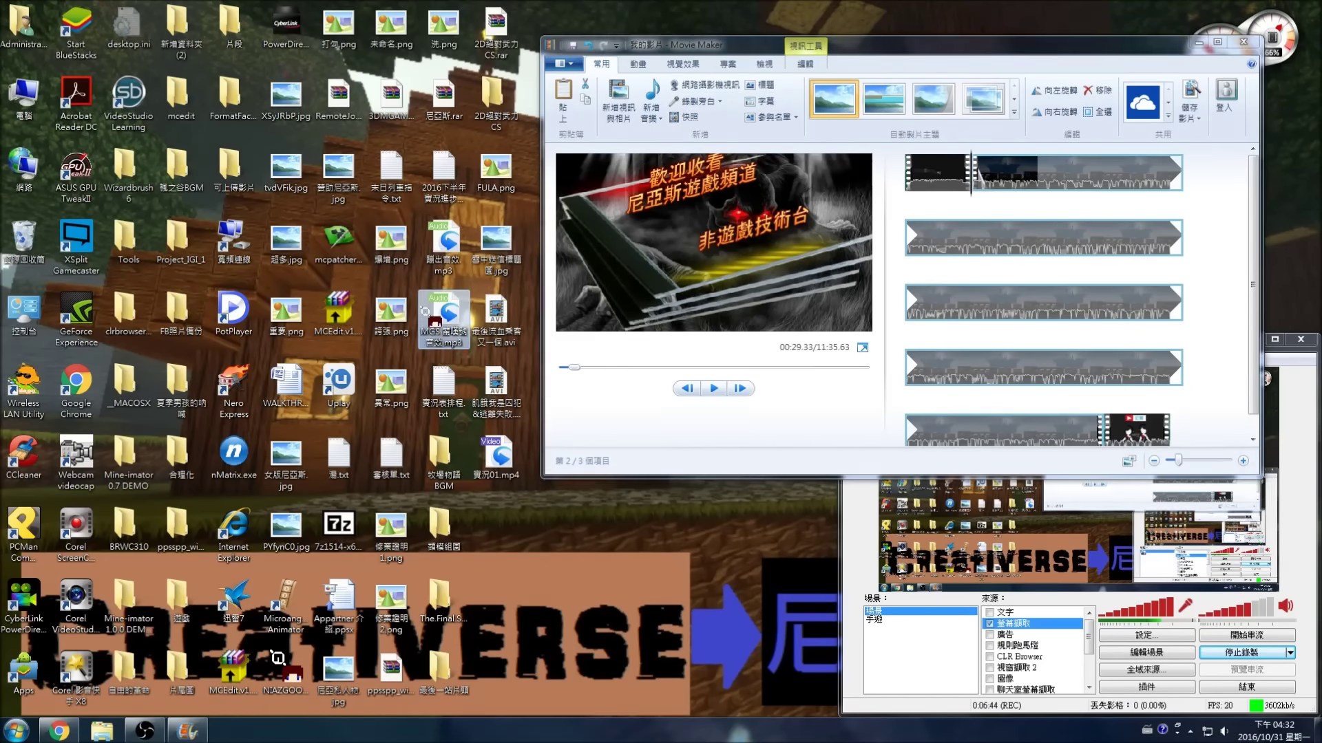
left_click(653, 89)
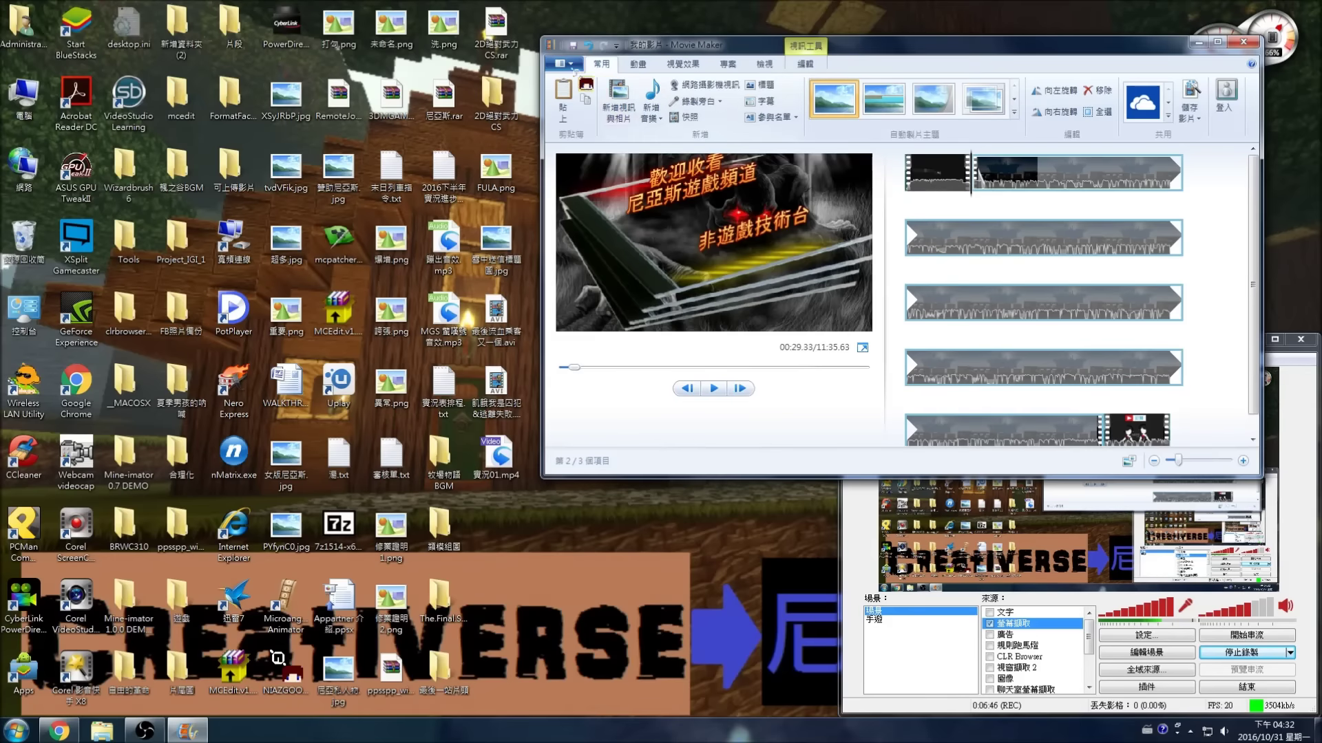
left_click(652, 116)
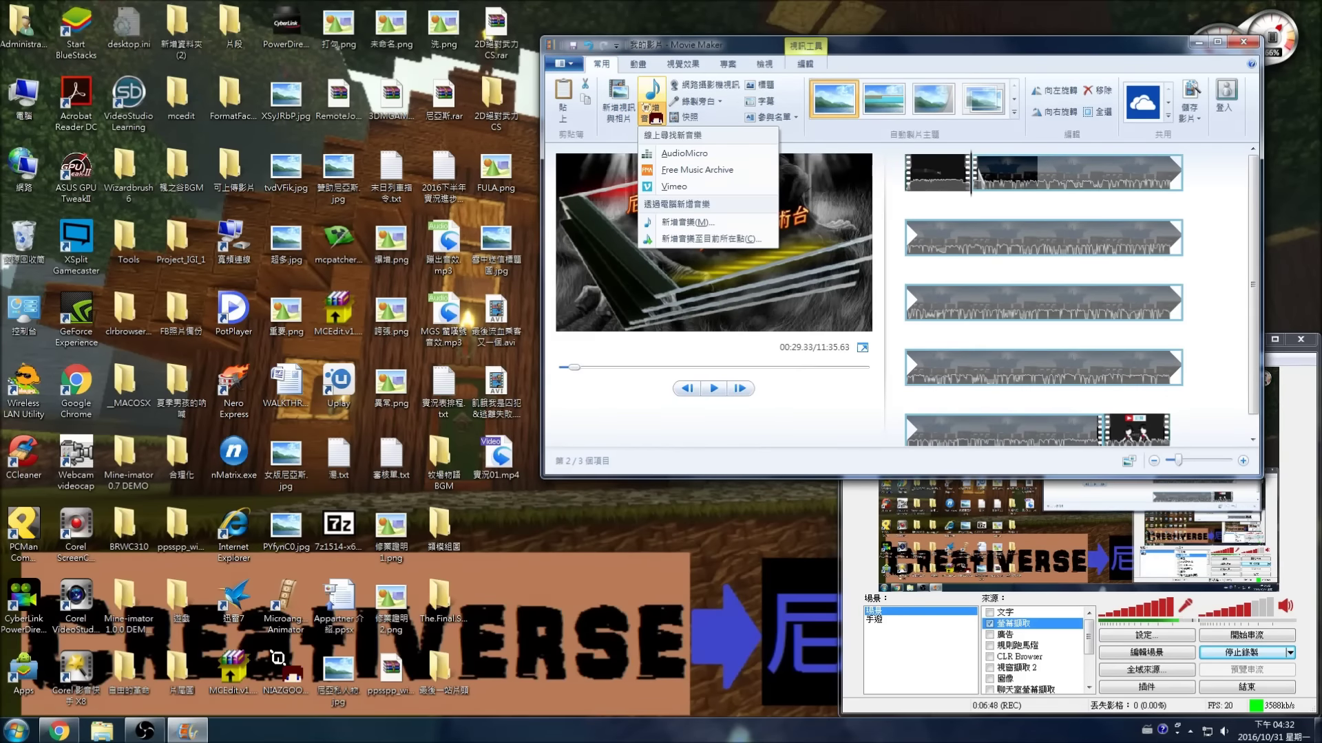
left_click(658, 96)
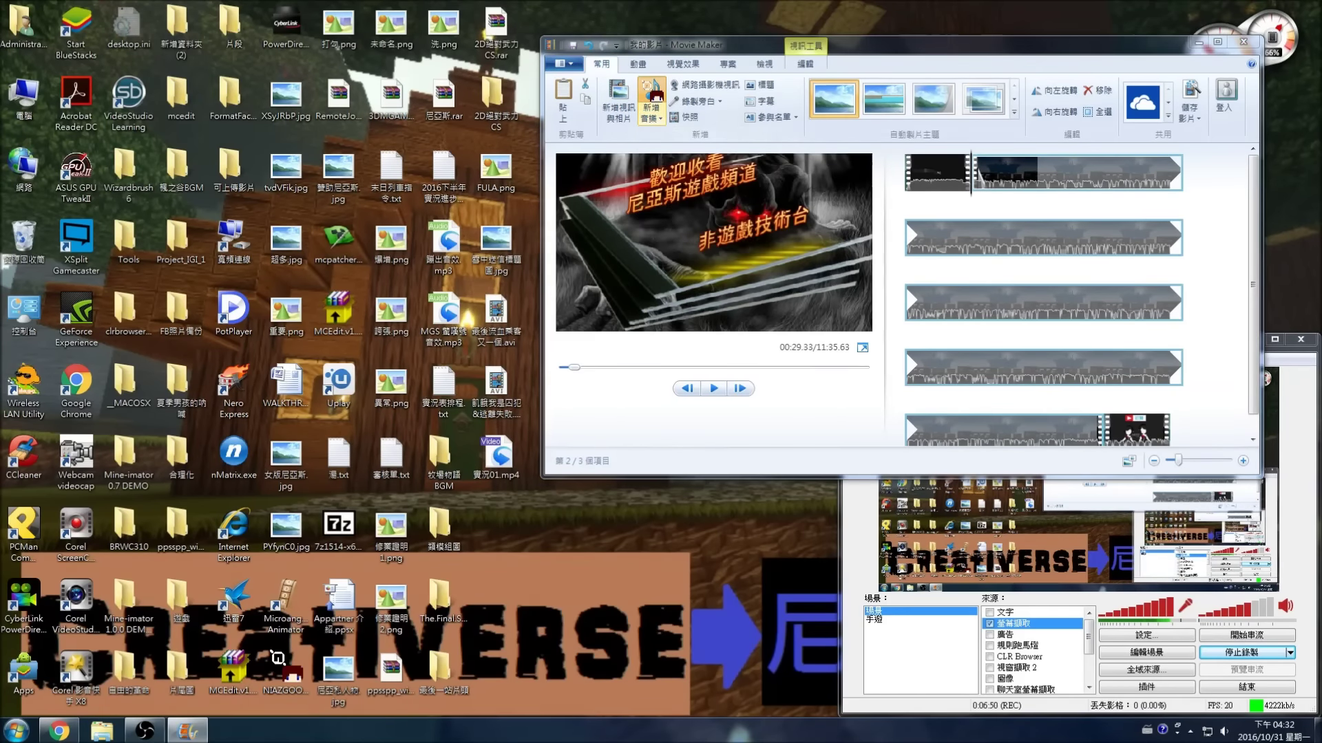
left_click(654, 95)
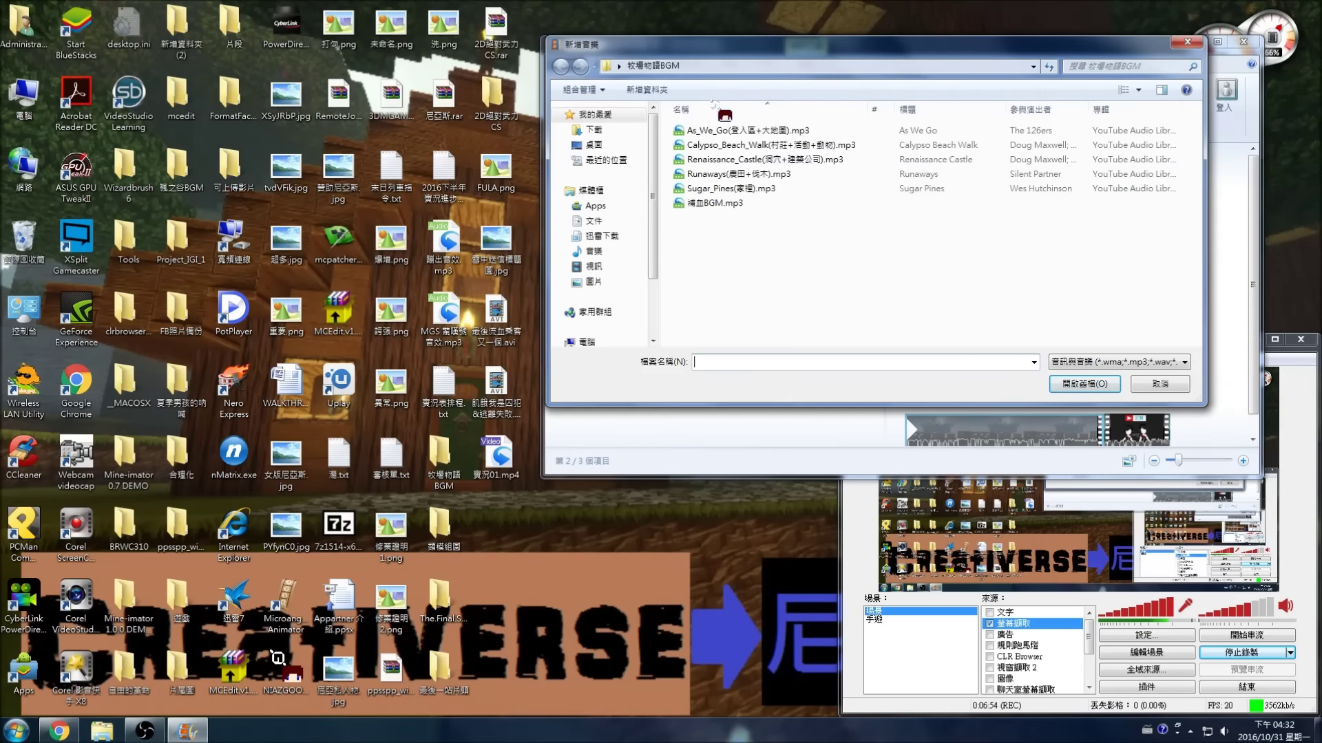
left_click(758, 187)
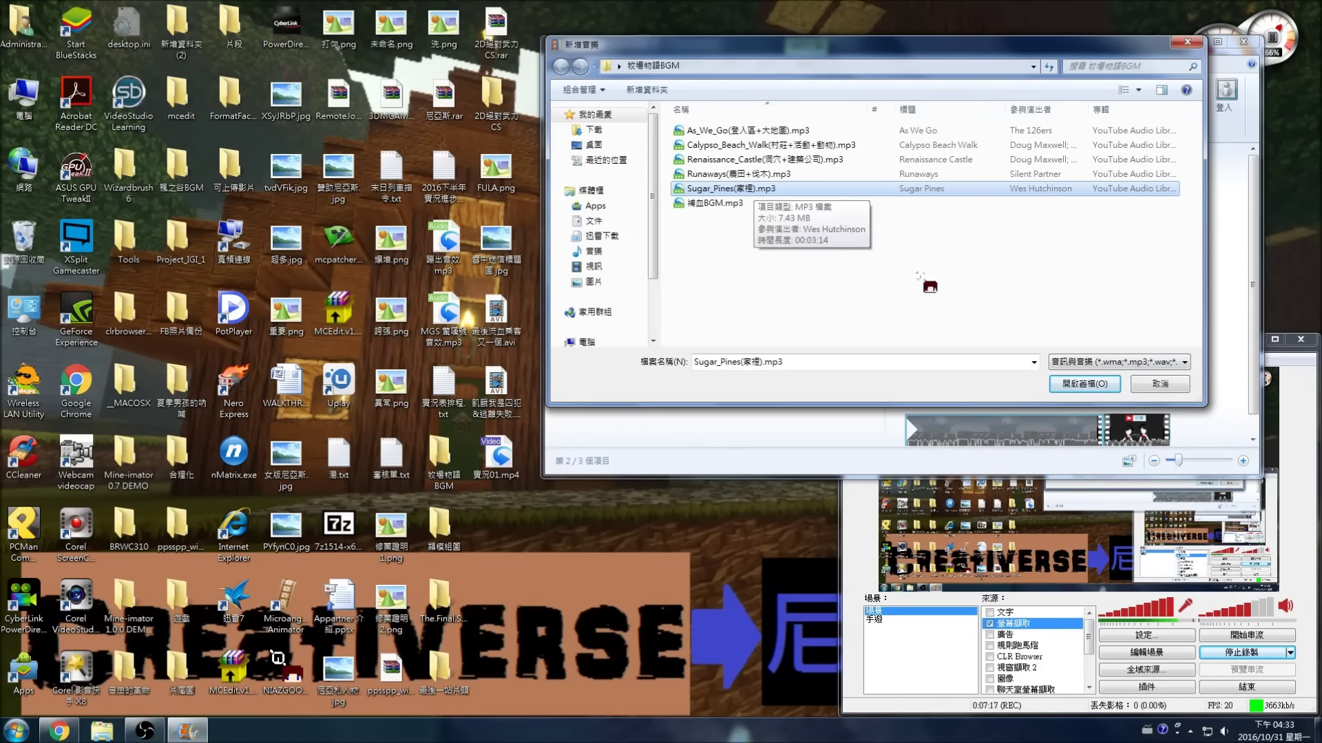
left_click(1078, 384)
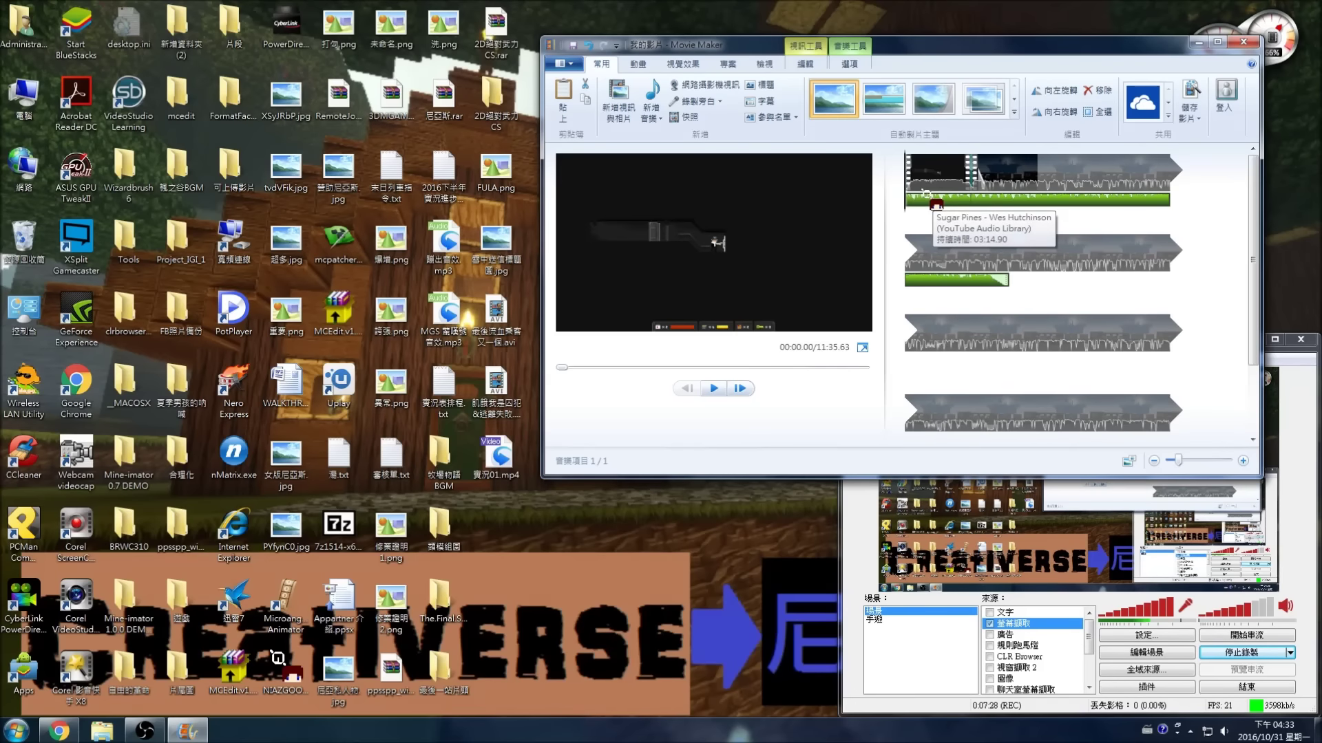
Play the first seconds of the intro clip with the added background music.
left_click(972, 180)
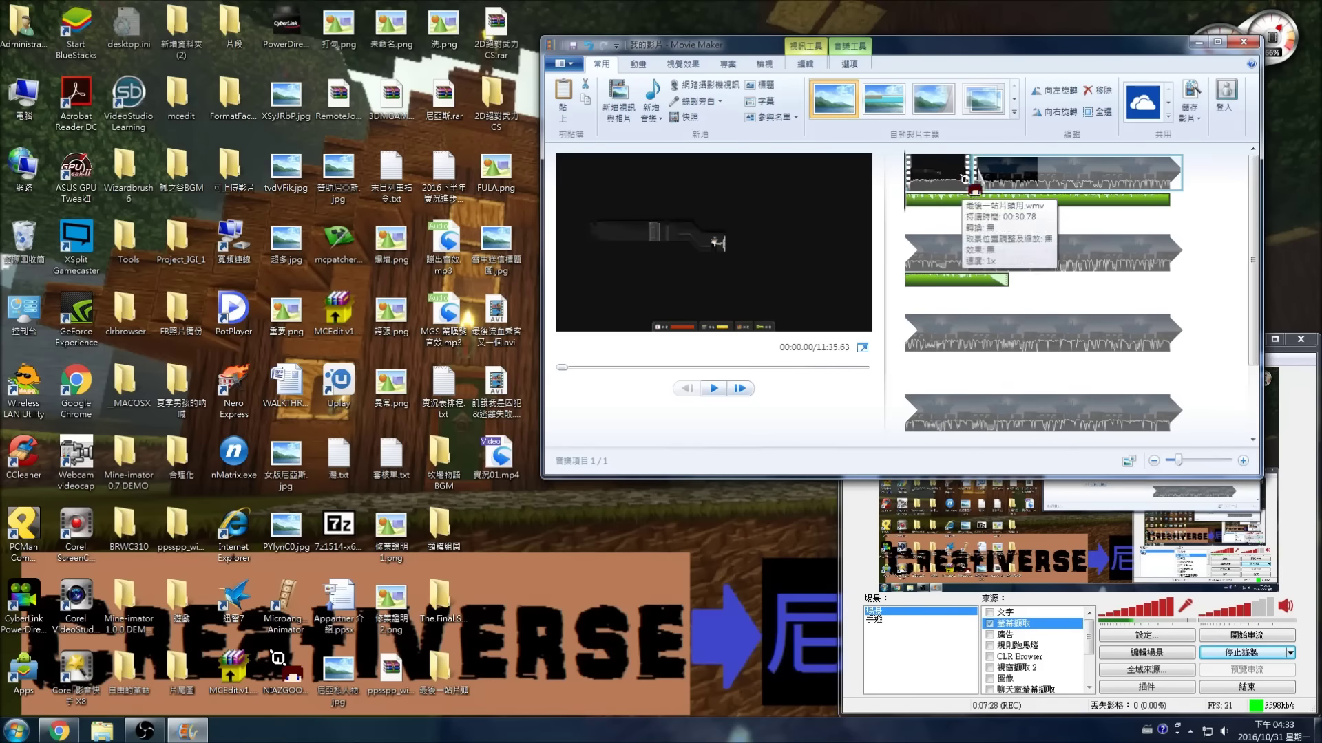
left_click(921, 196)
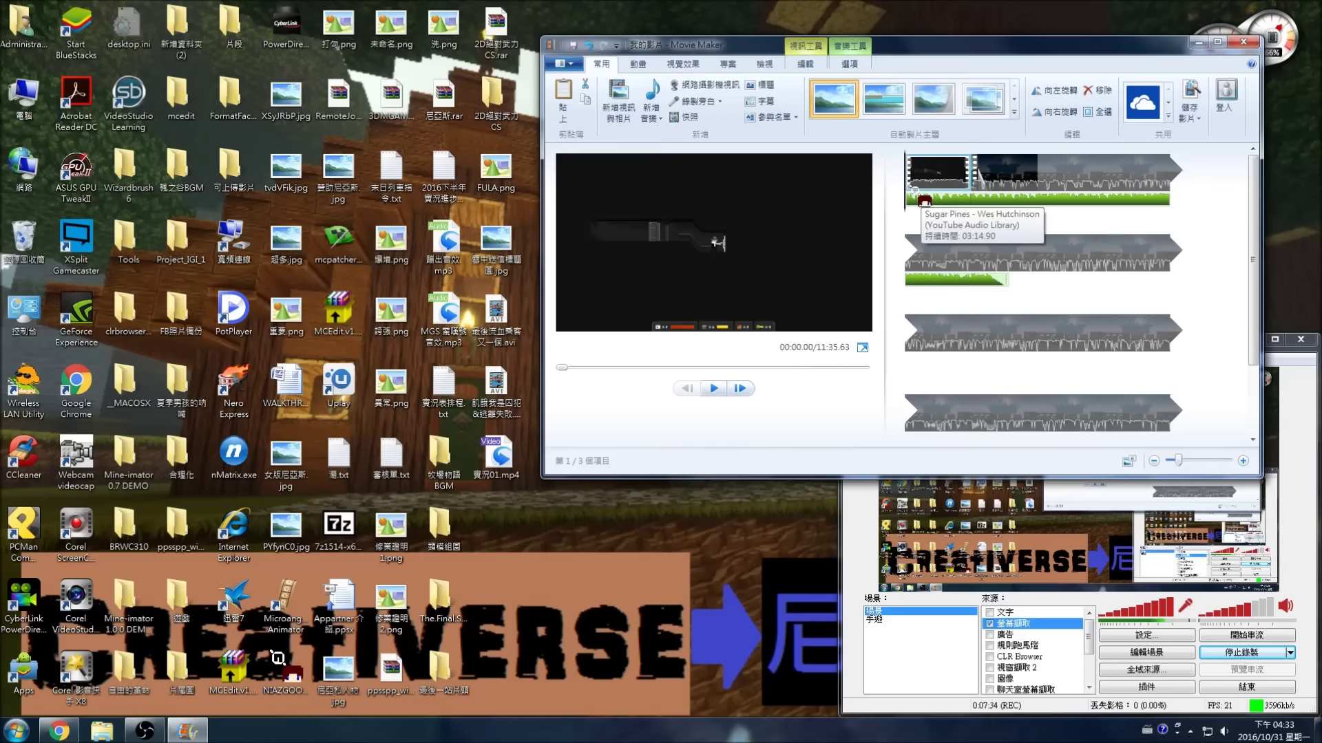
left_click(715, 389)
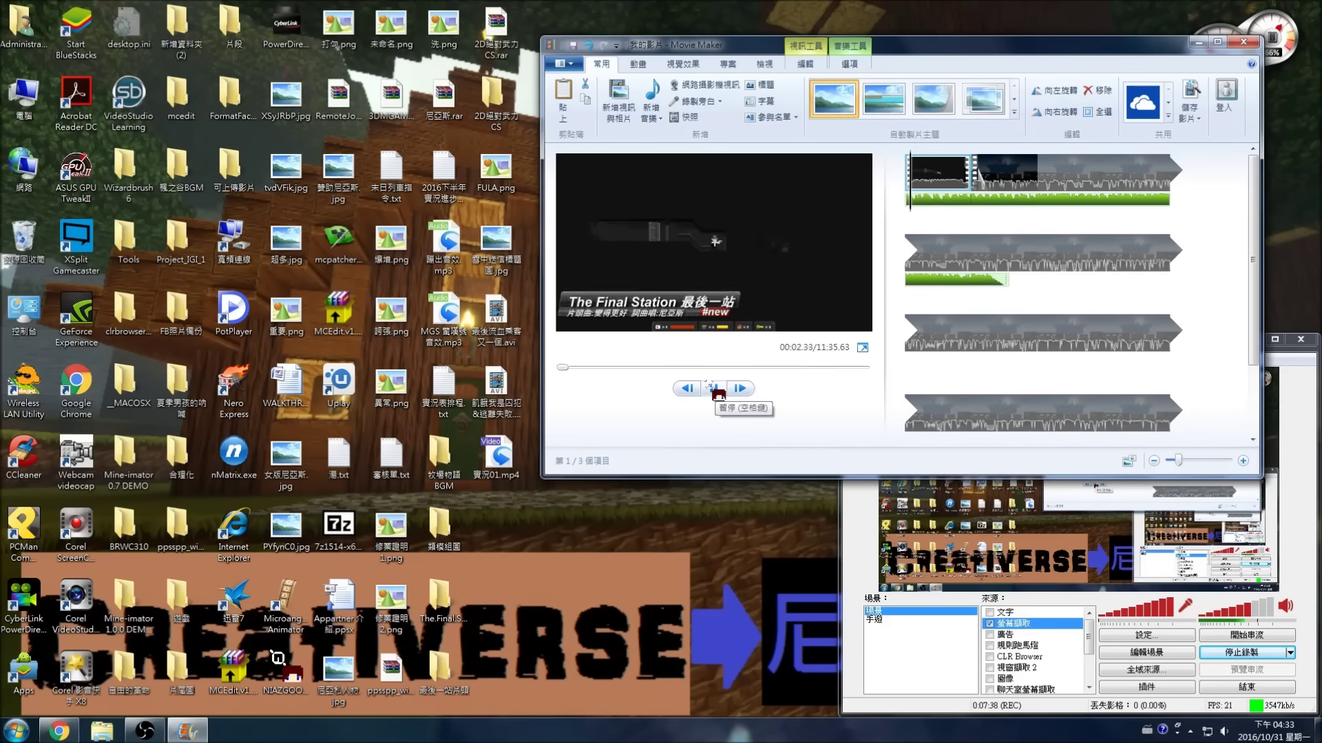
left_click(714, 389)
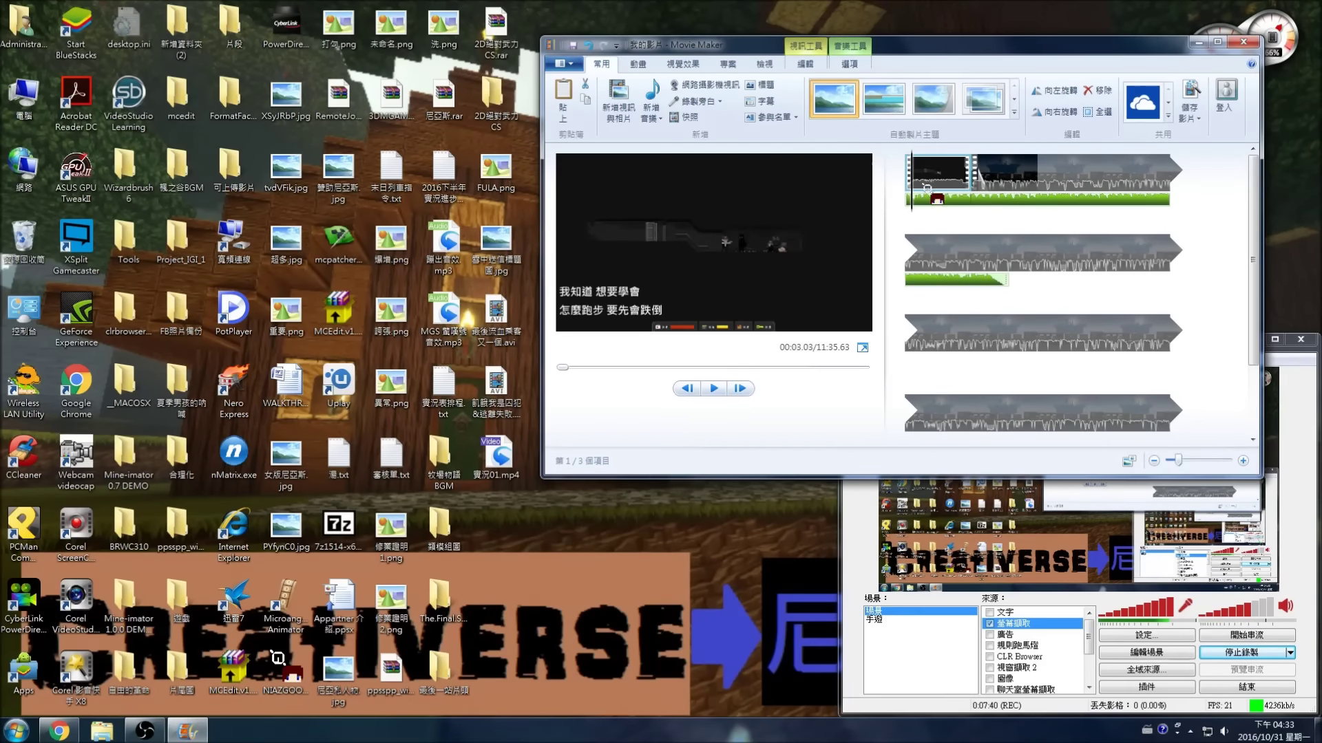
Move the background music so it starts where the main video begins, at 00:29.33, and preview that passage.
left_click(919, 195)
left_click_drag(920, 195, 972, 200)
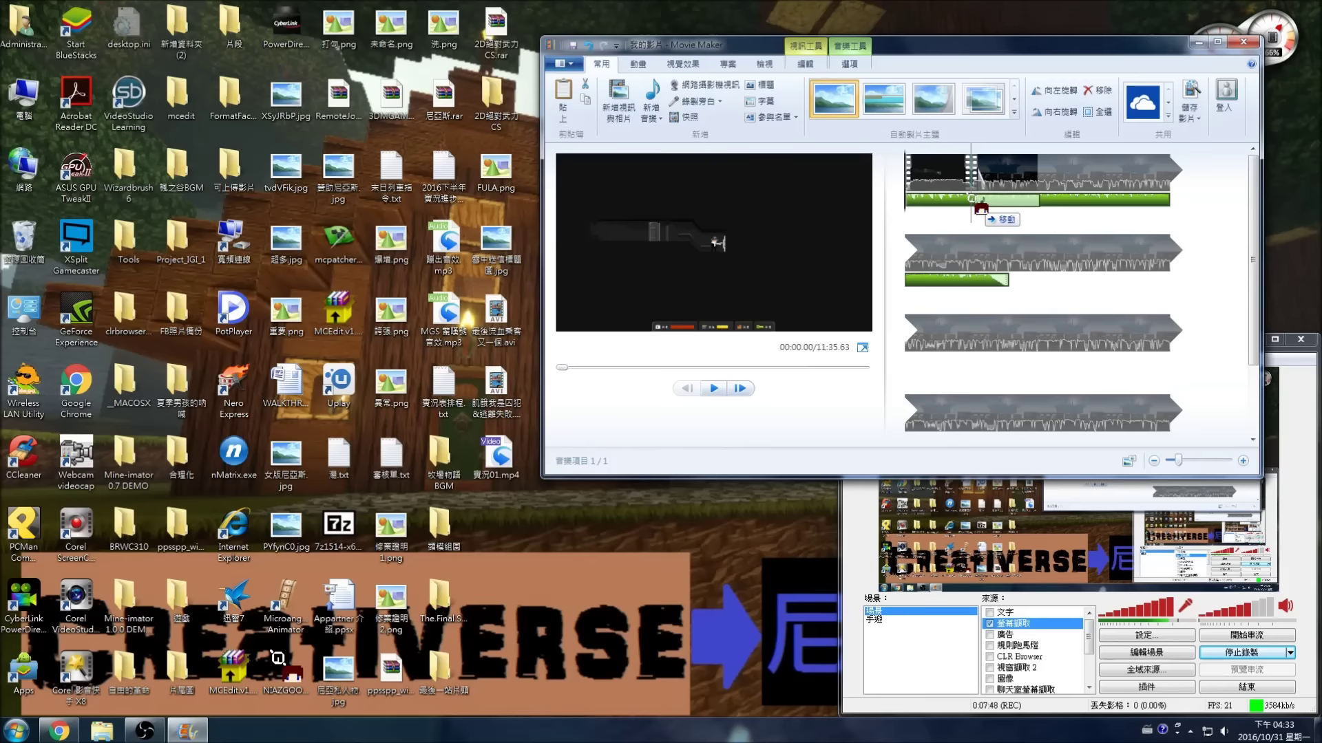
mouse_move(971, 199)
left_mouse_down()
mouse_move(992, 199)
mouse_move(970, 199)
left_mouse_up()
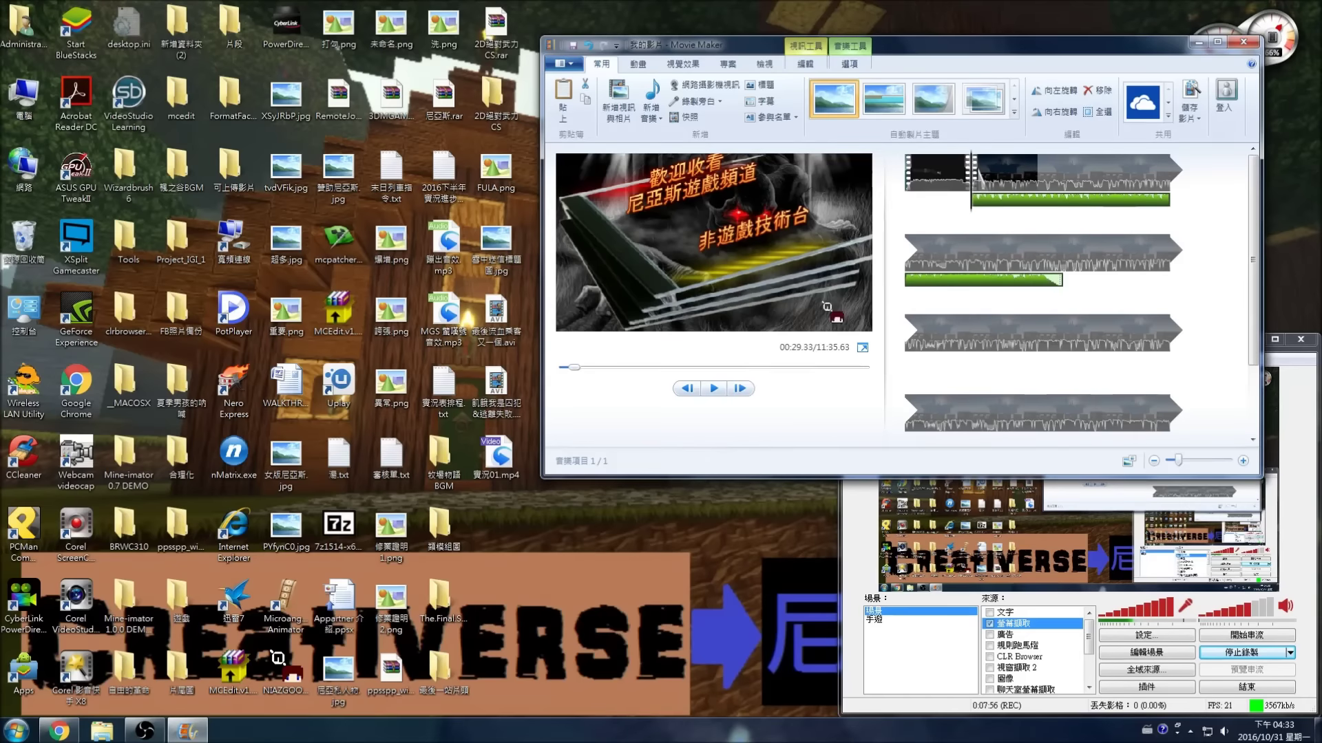
left_click(714, 388)
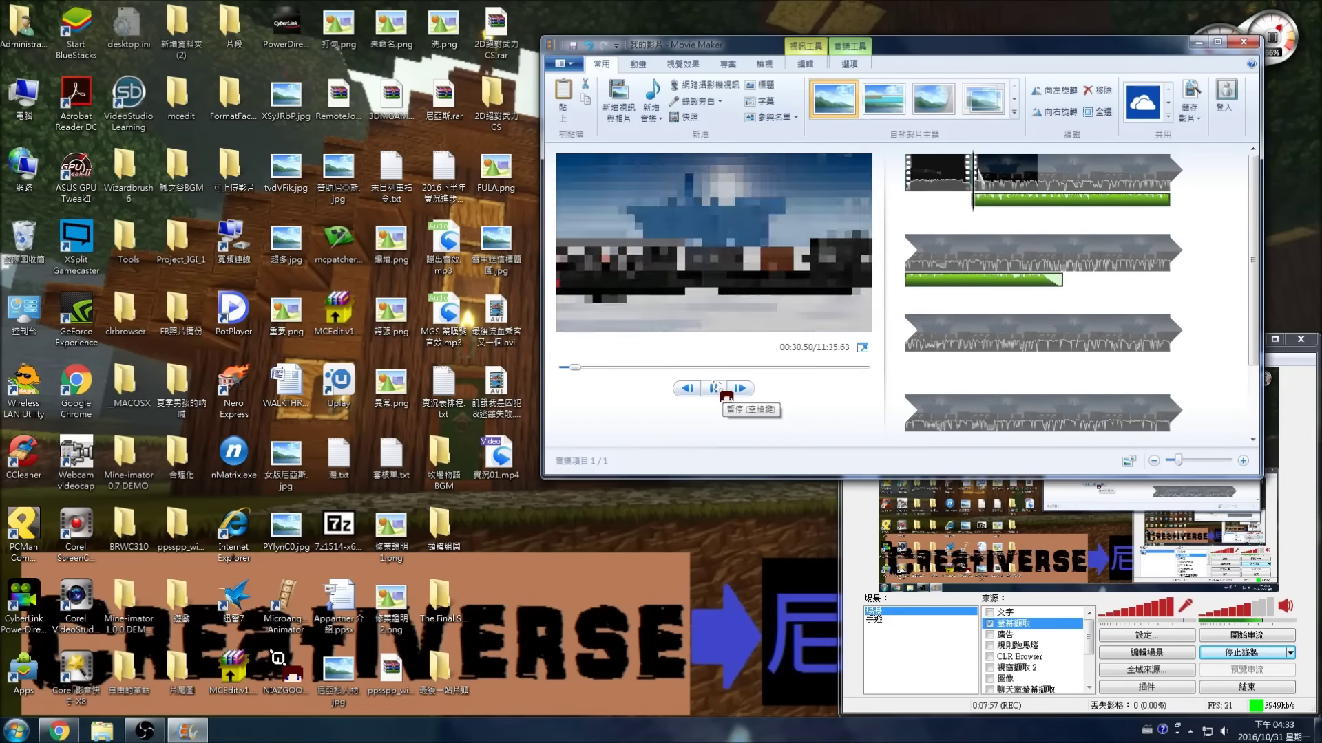
left_click(716, 389)
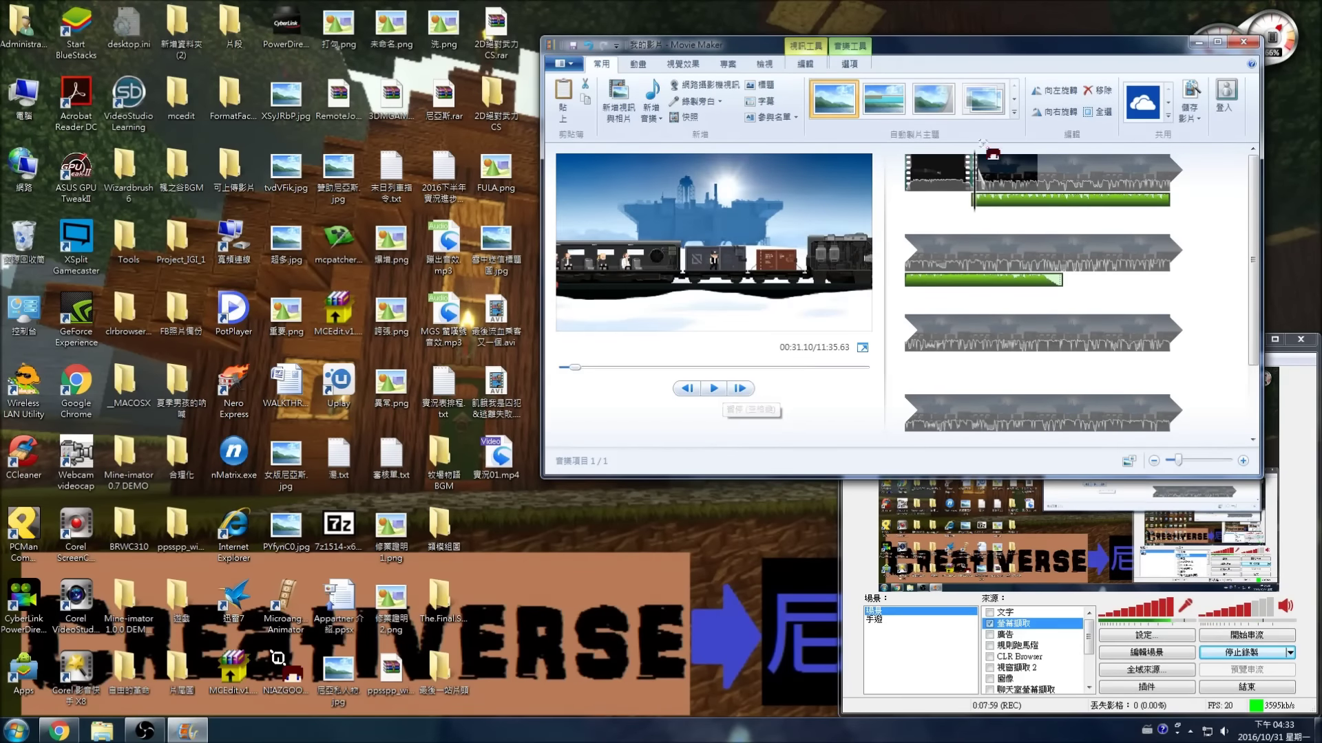
Set the project's audio mix to emphasize the video (強調影片) and preview the start of the main video with the music.
left_click(993, 195)
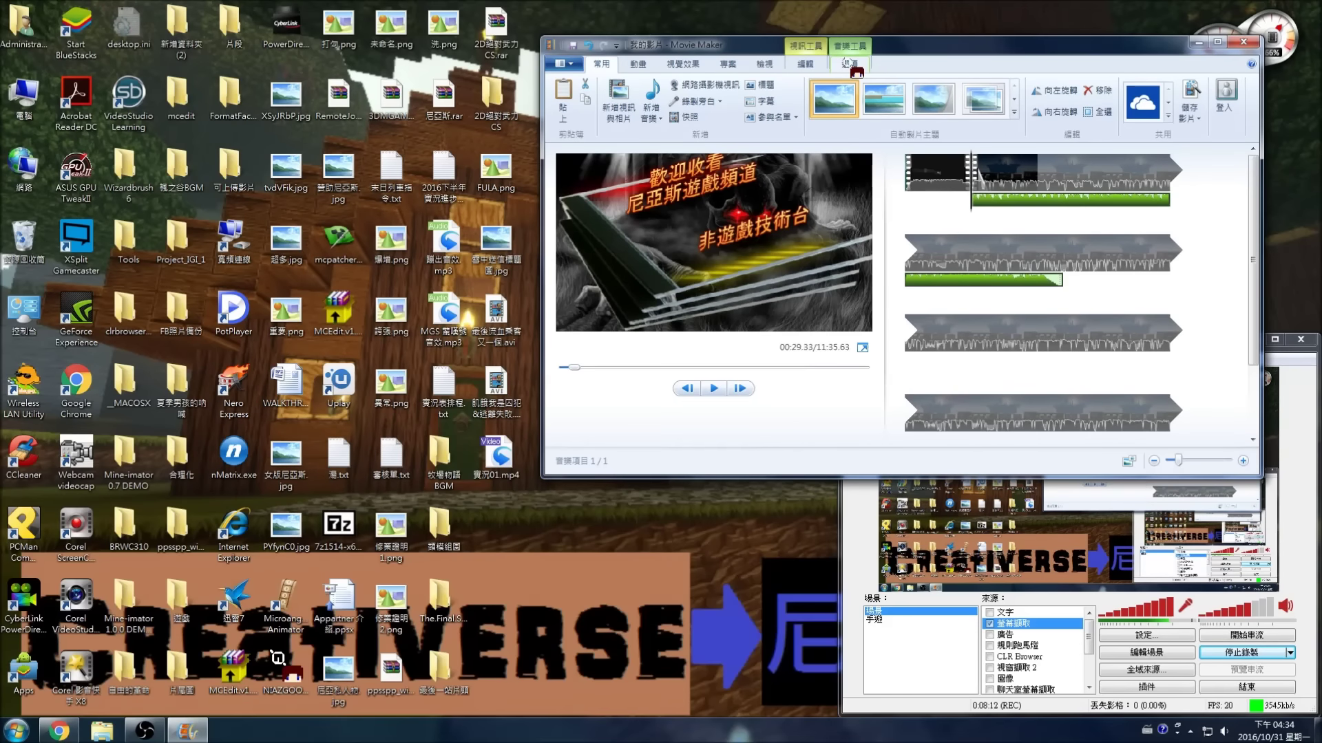
left_click(718, 62)
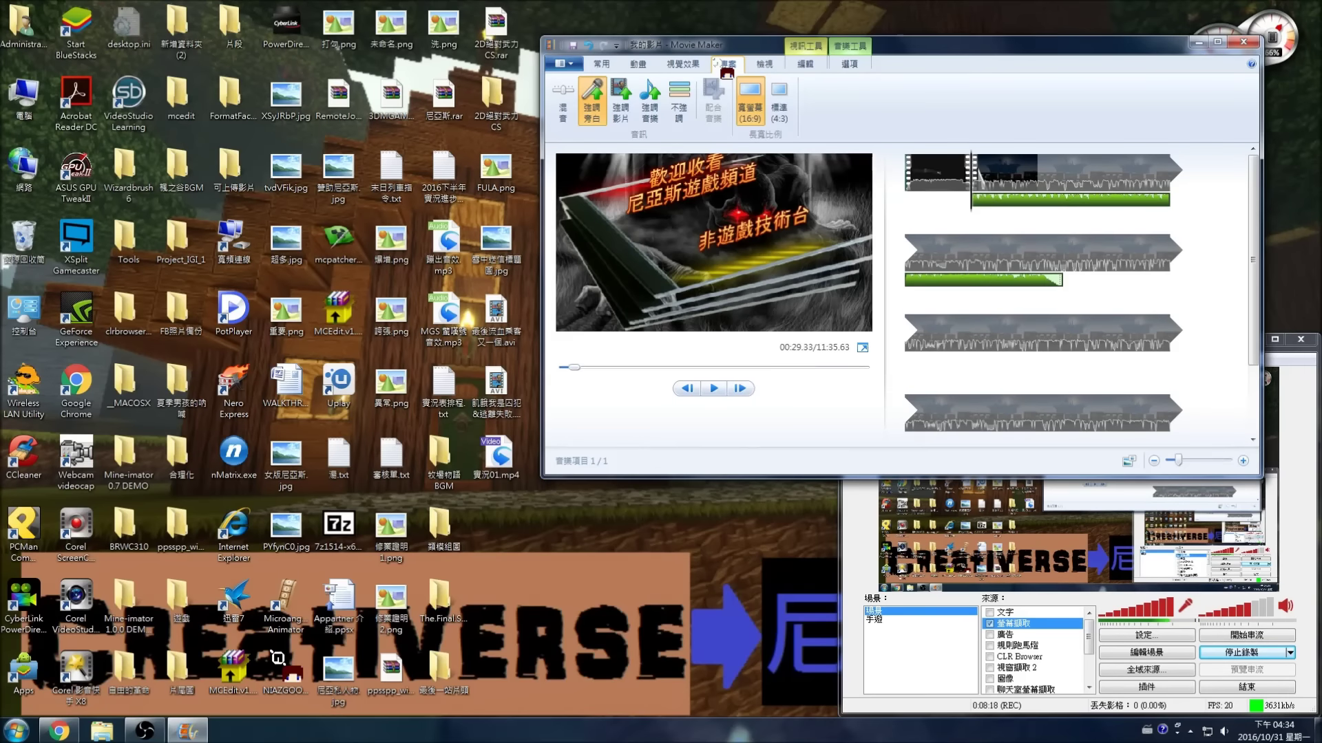
left_click(620, 103)
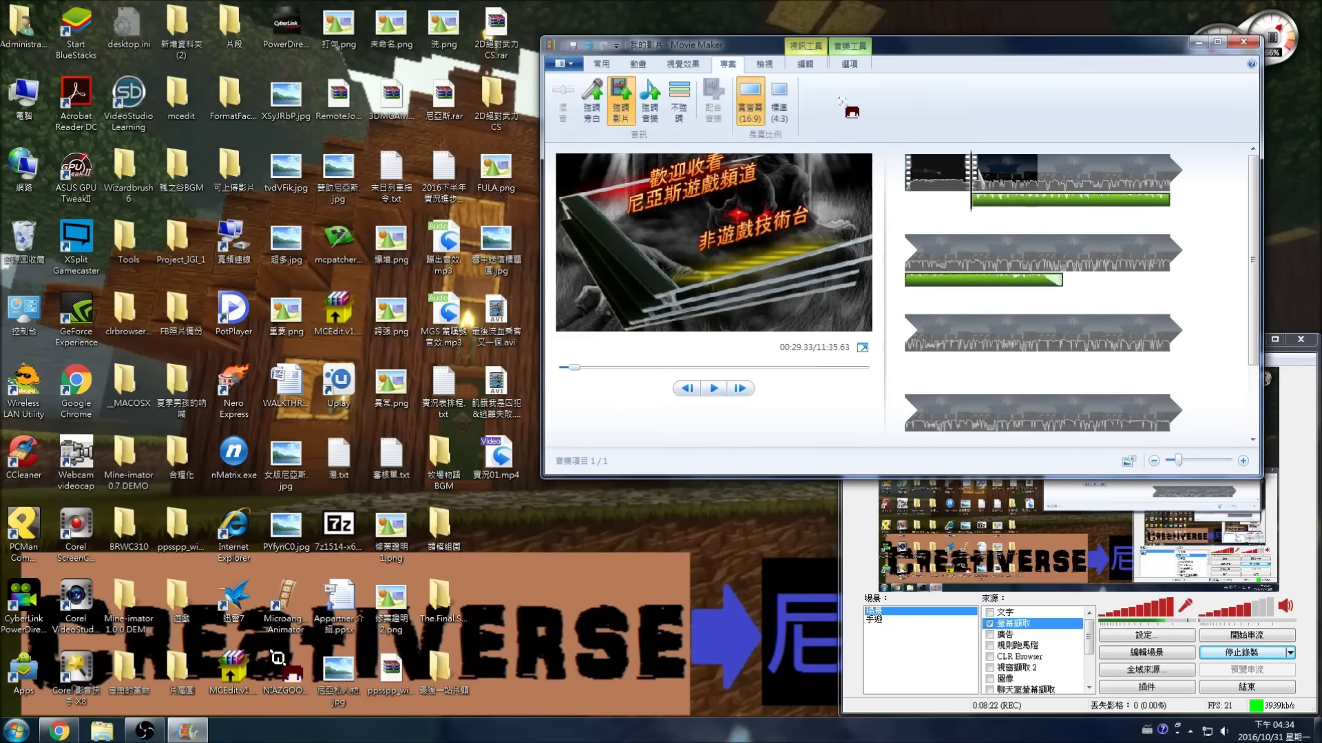
left_click(1006, 178)
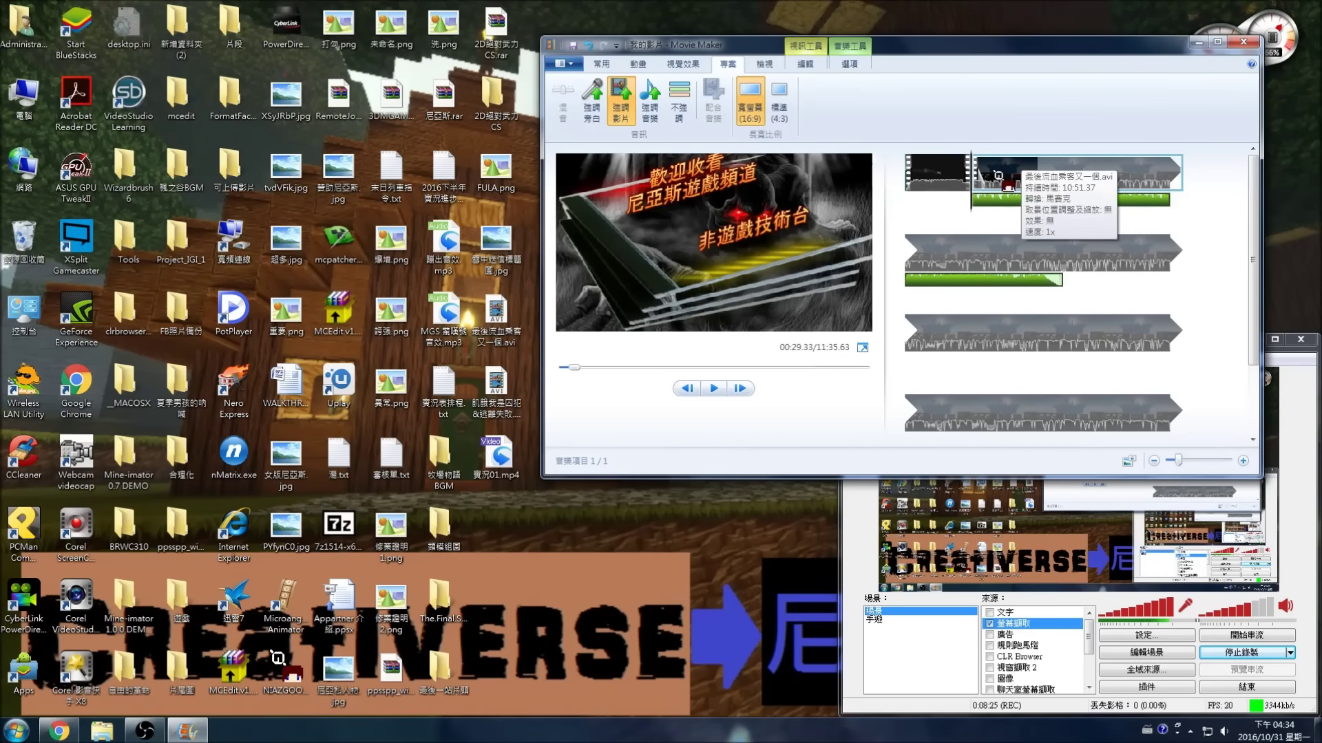
left_click(718, 397)
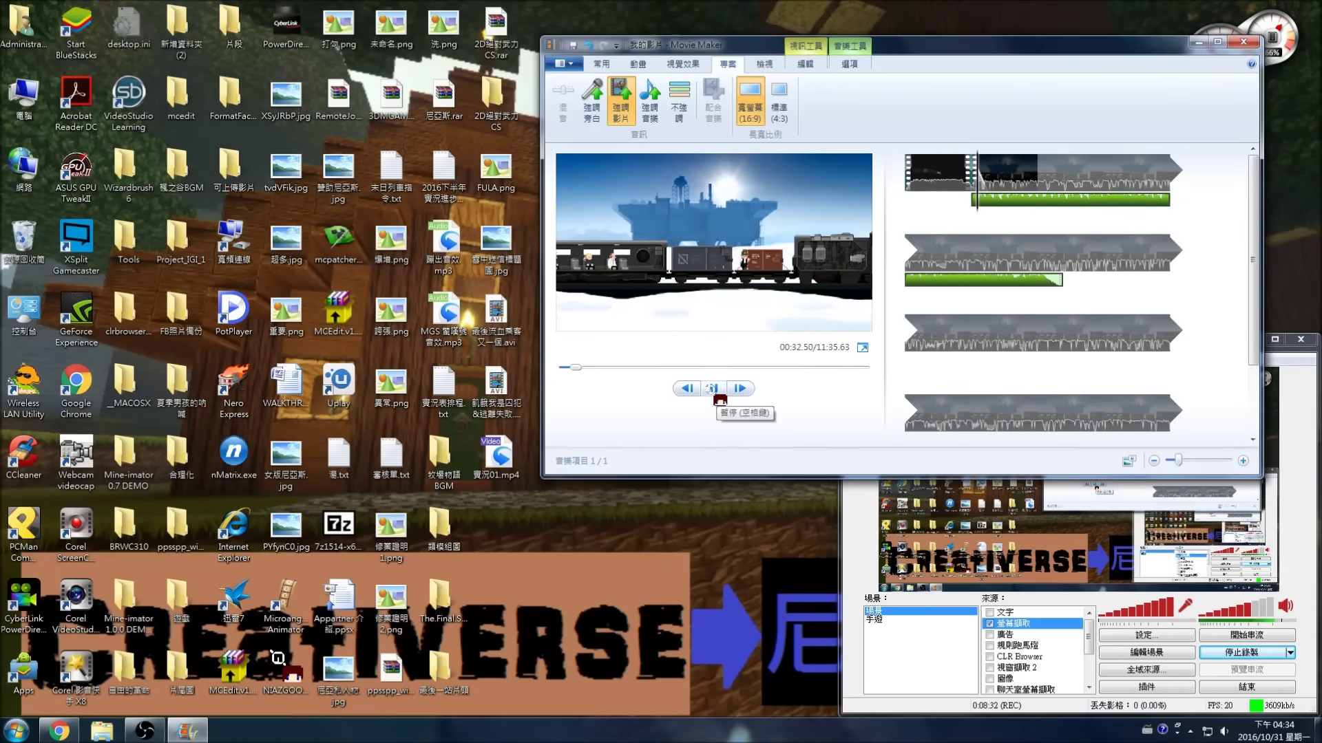
left_click(718, 397)
left_click(984, 195)
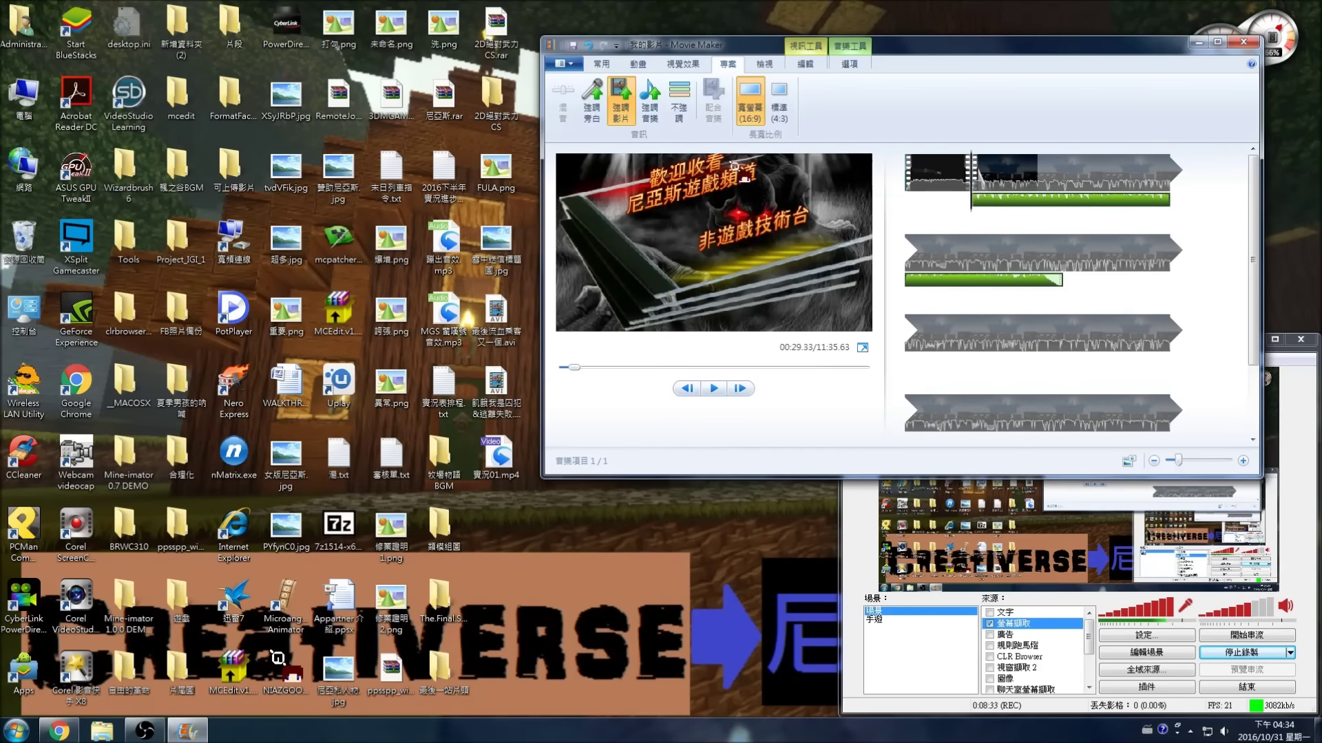
Try the audio mix that emphasizes narration (強調旁白) and preview the start of the main video with the music.
left_click(592, 113)
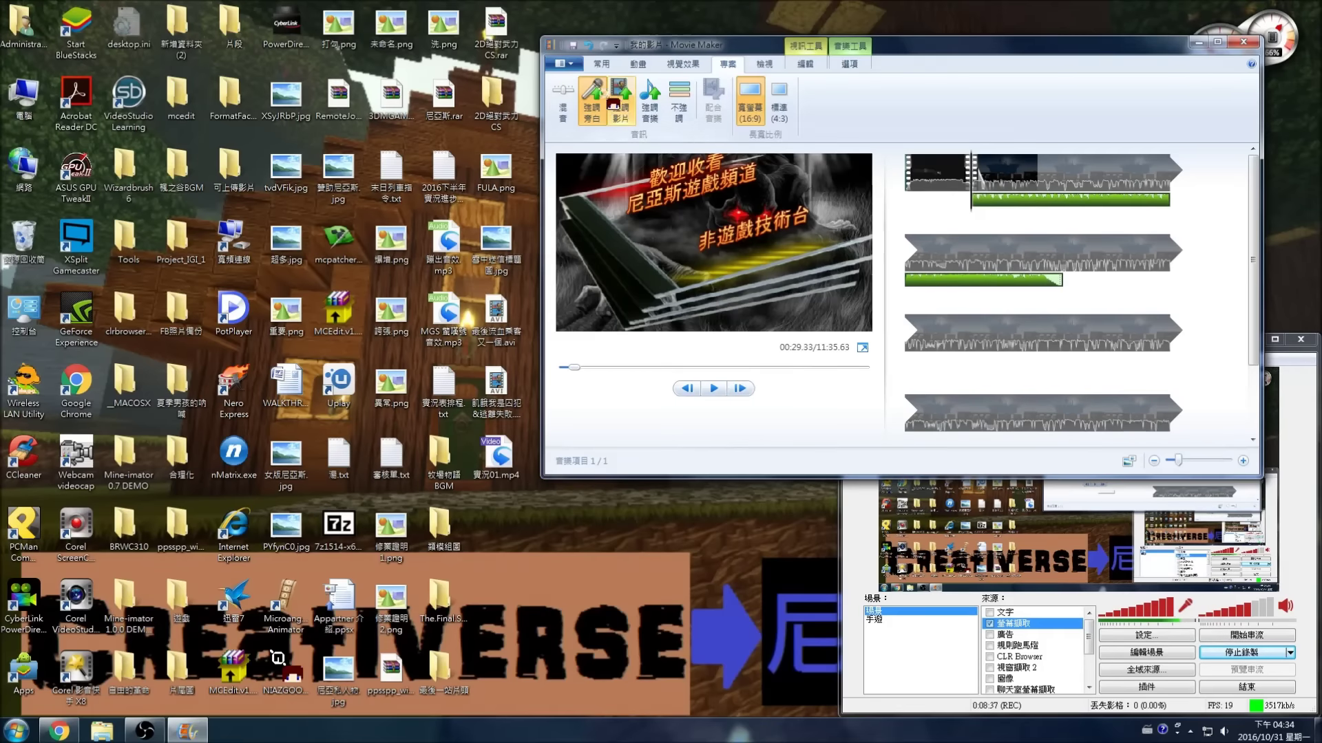
left_click(601, 64)
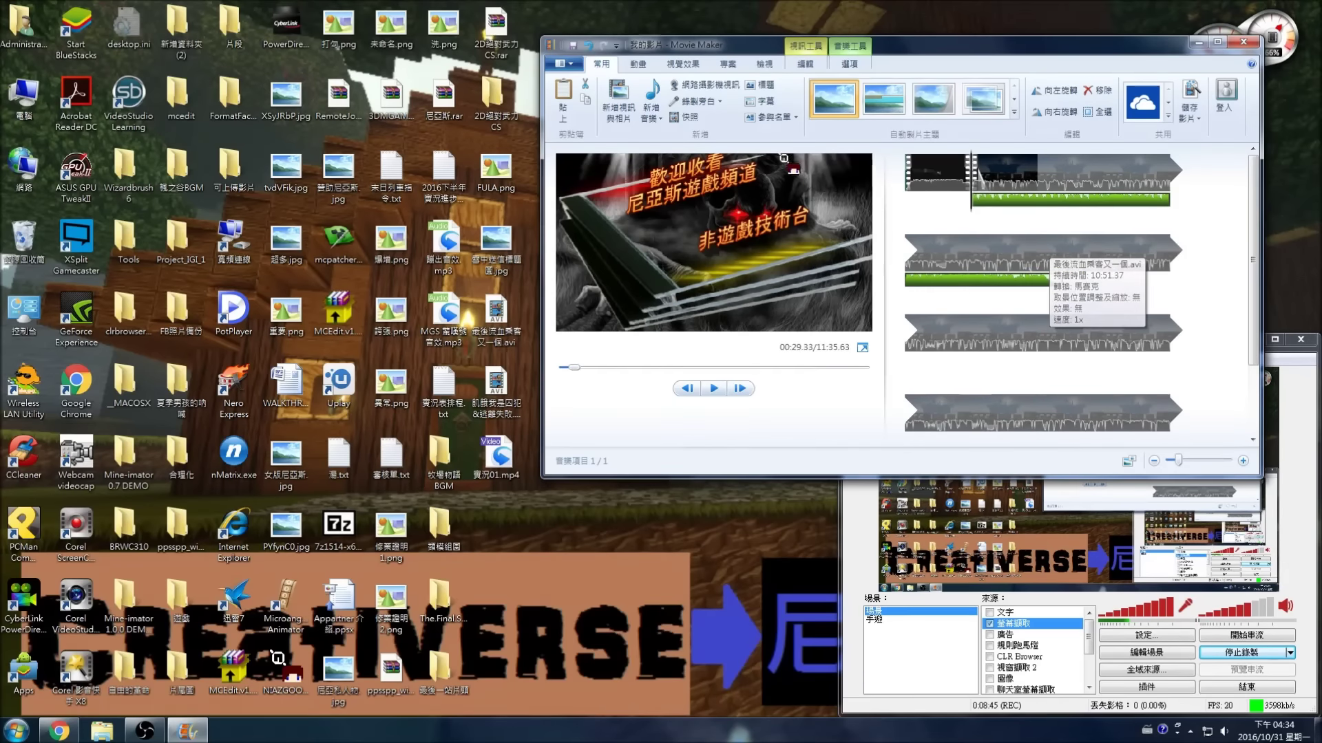
left_click(638, 64)
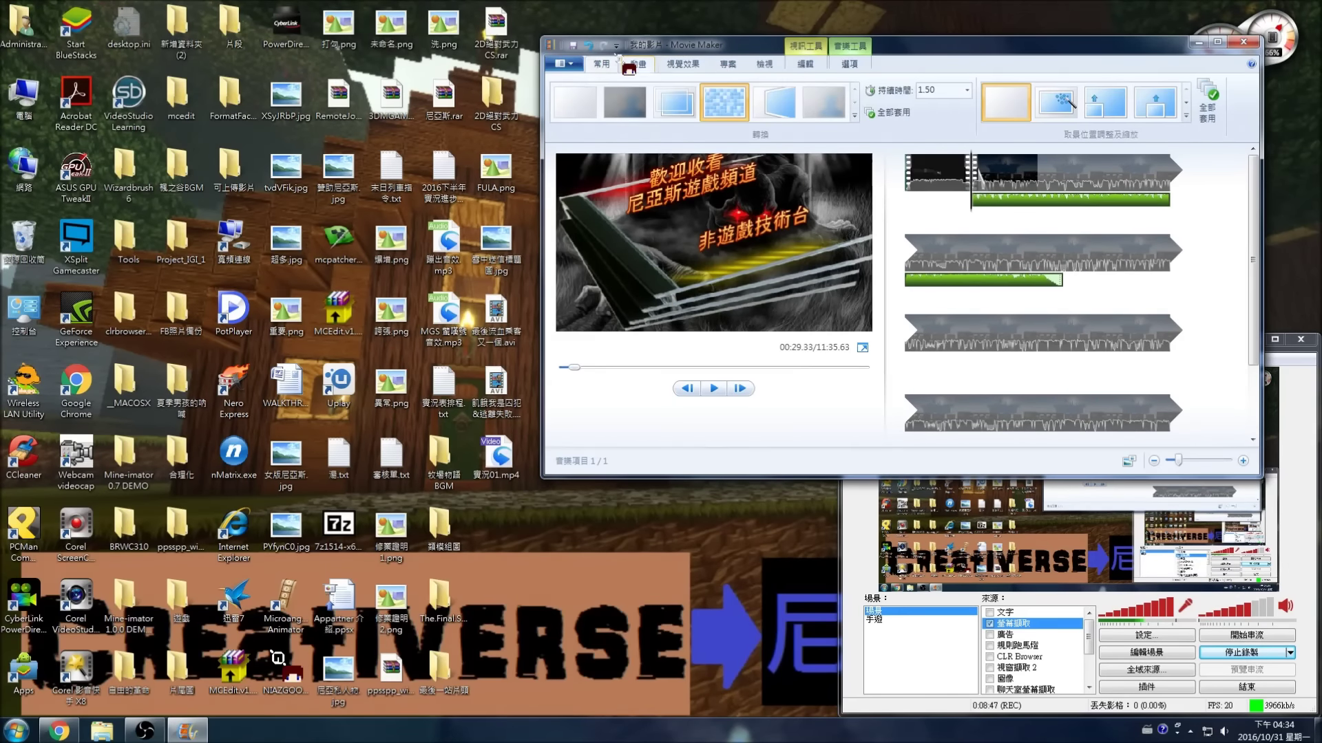
left_click(728, 63)
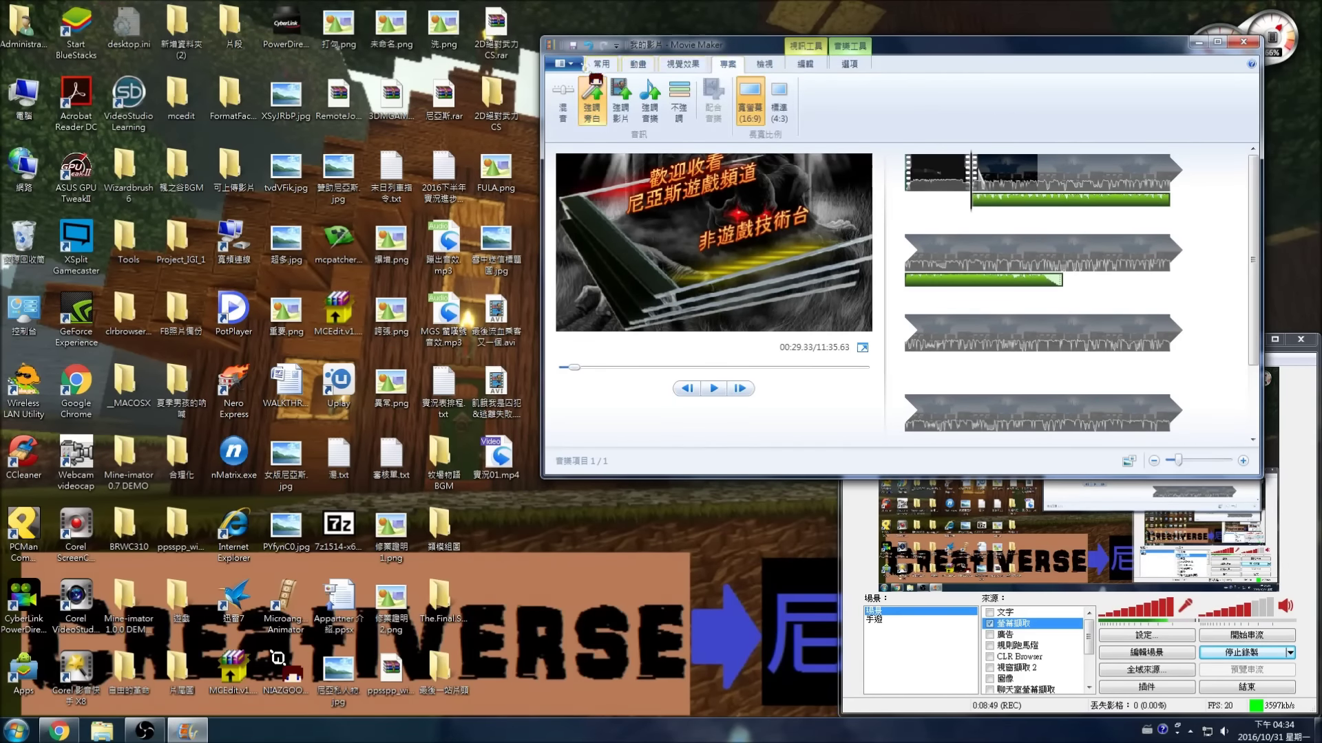
left_click(705, 387)
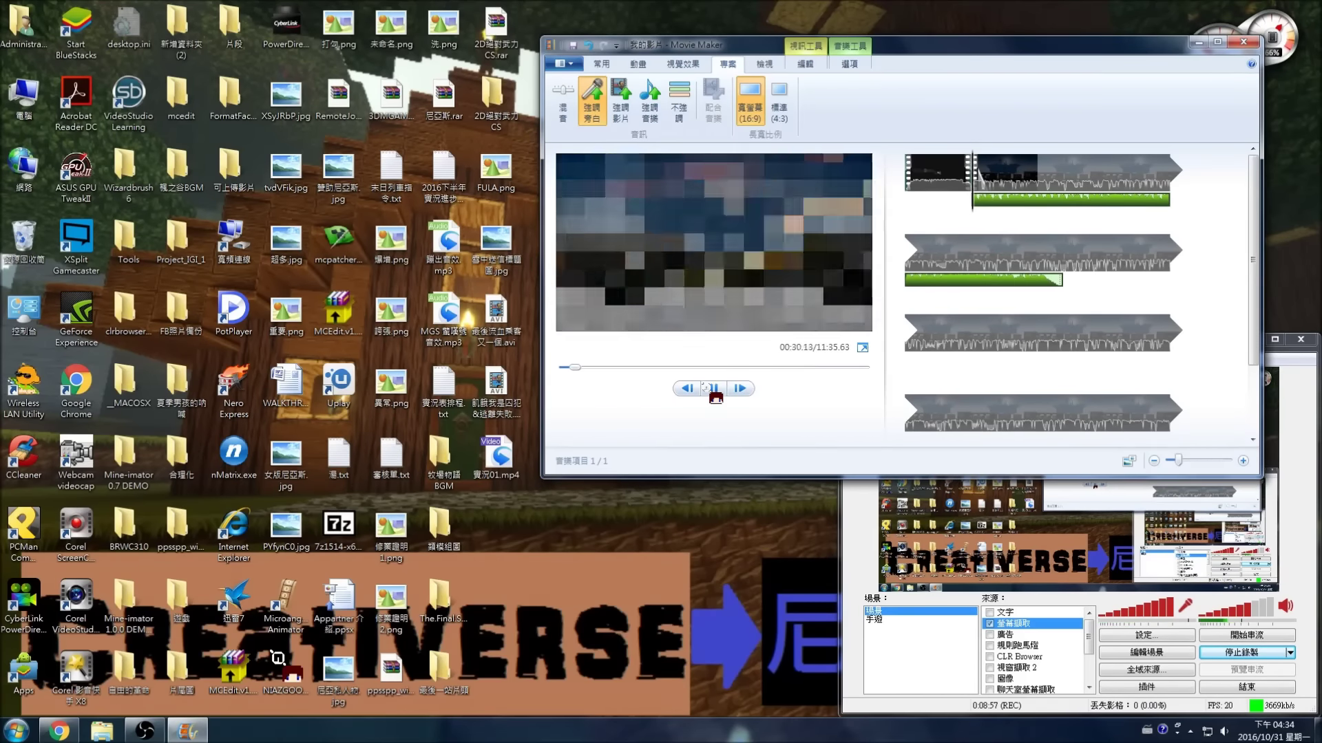
left_click(704, 388)
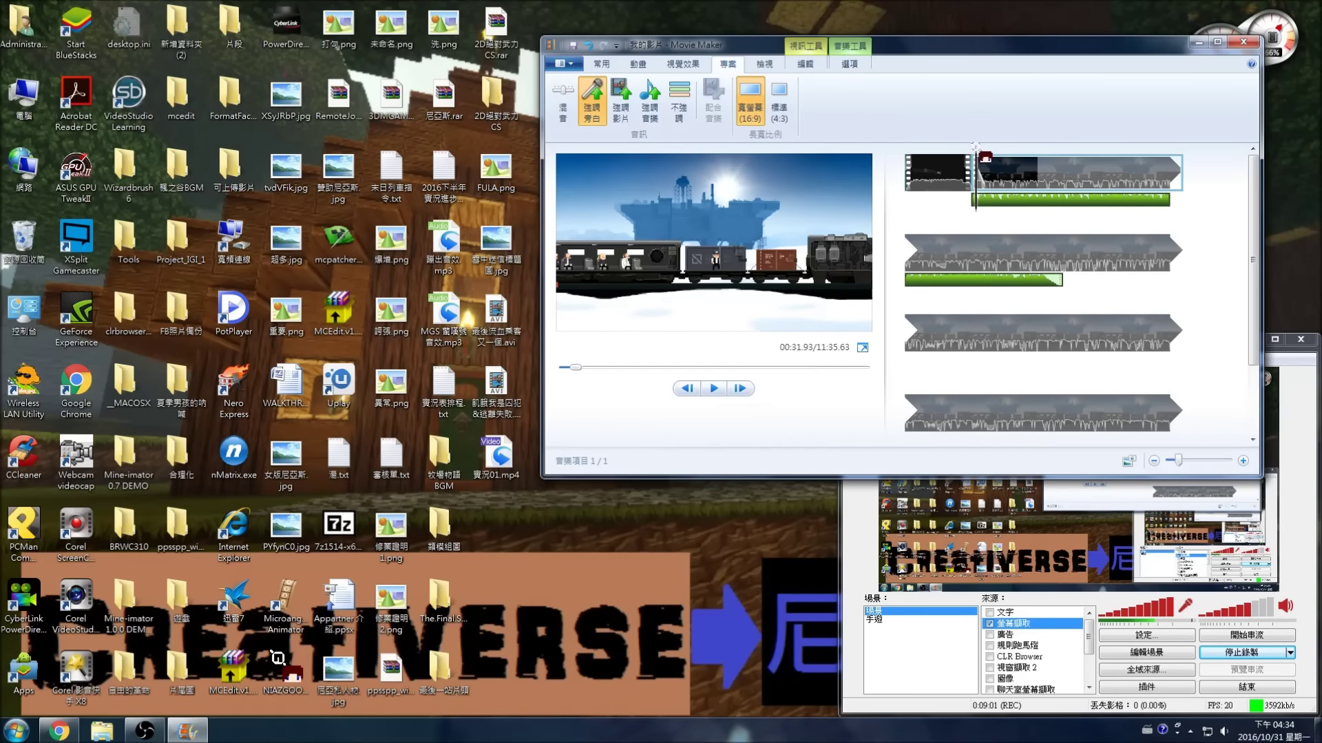
Set the project's audio mix back to emphasizing the video (強調影片).
right_click(999, 167)
key("Escape")
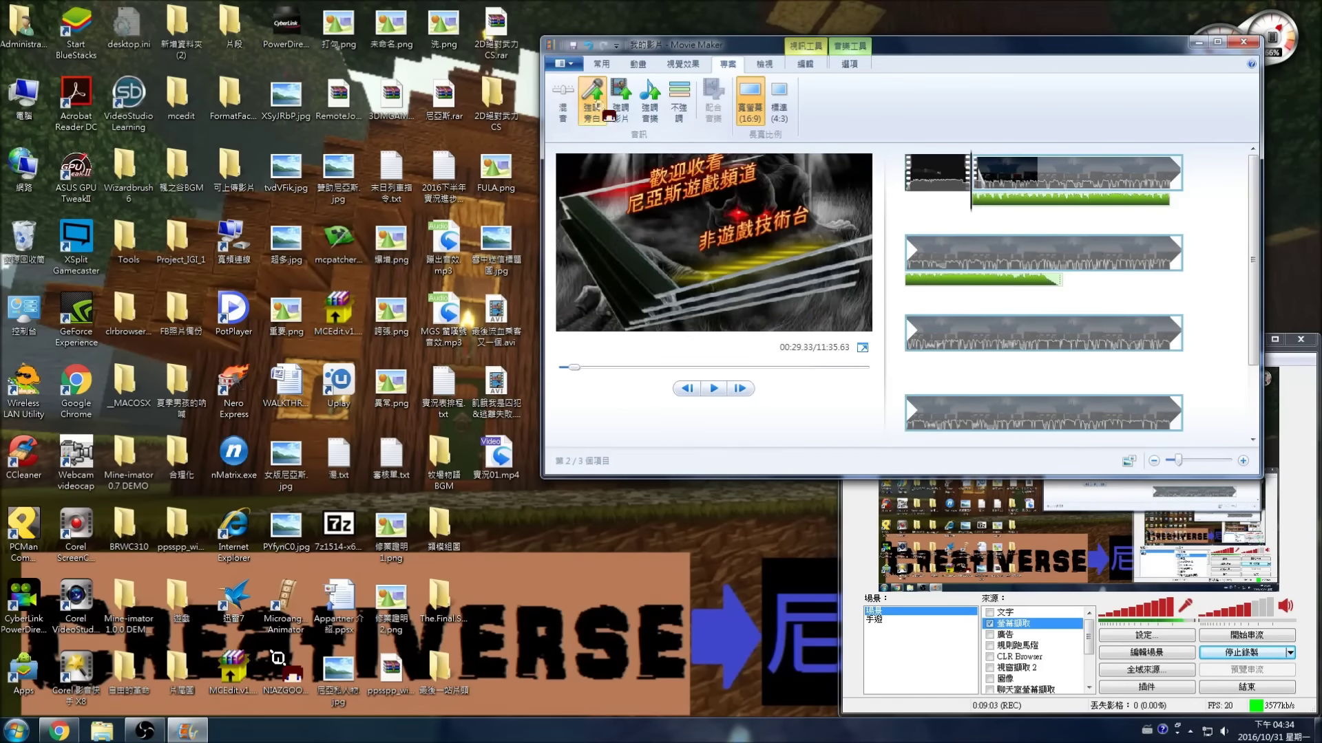
left_click(622, 111)
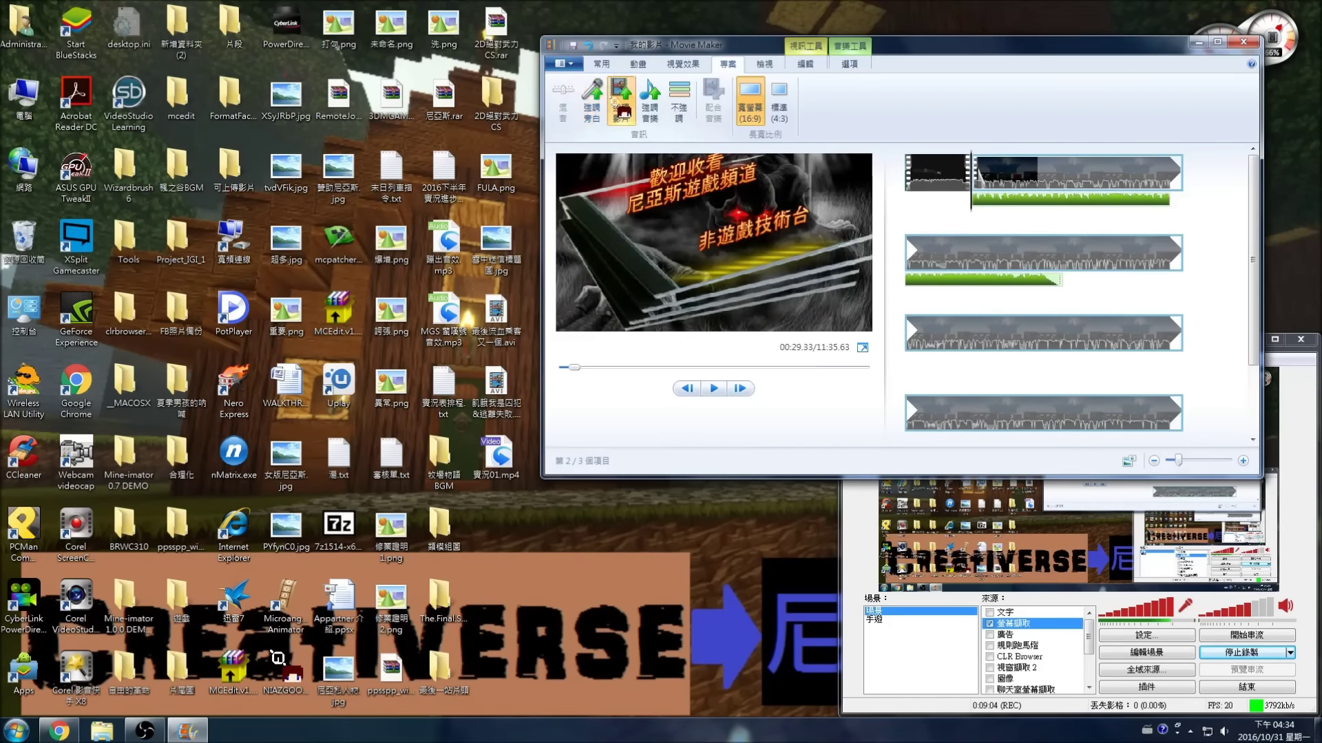
Set the background music's fade-in and fade-out both to fast (快) and preview the start of the main video.
left_click(982, 199)
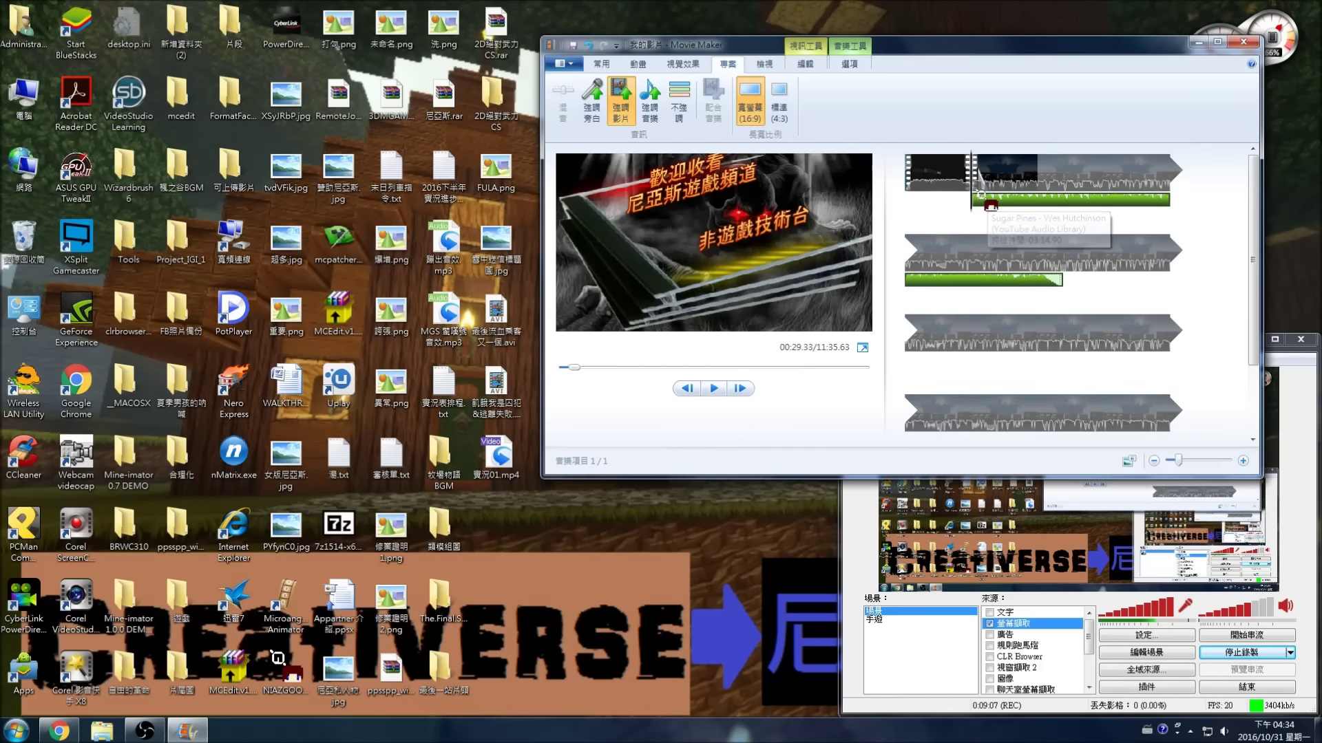
left_click(849, 65)
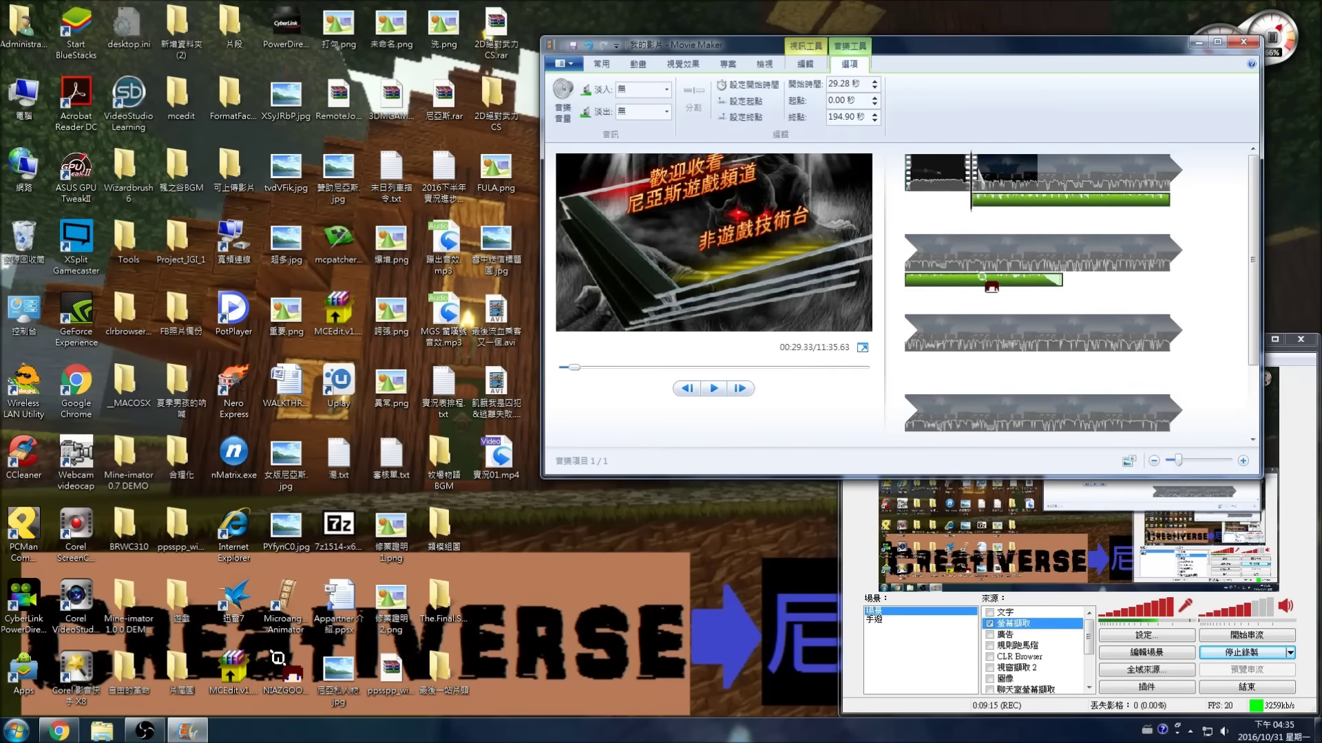
left_click(665, 90)
left_click(640, 146)
left_click(665, 112)
left_click(640, 167)
left_click(713, 388)
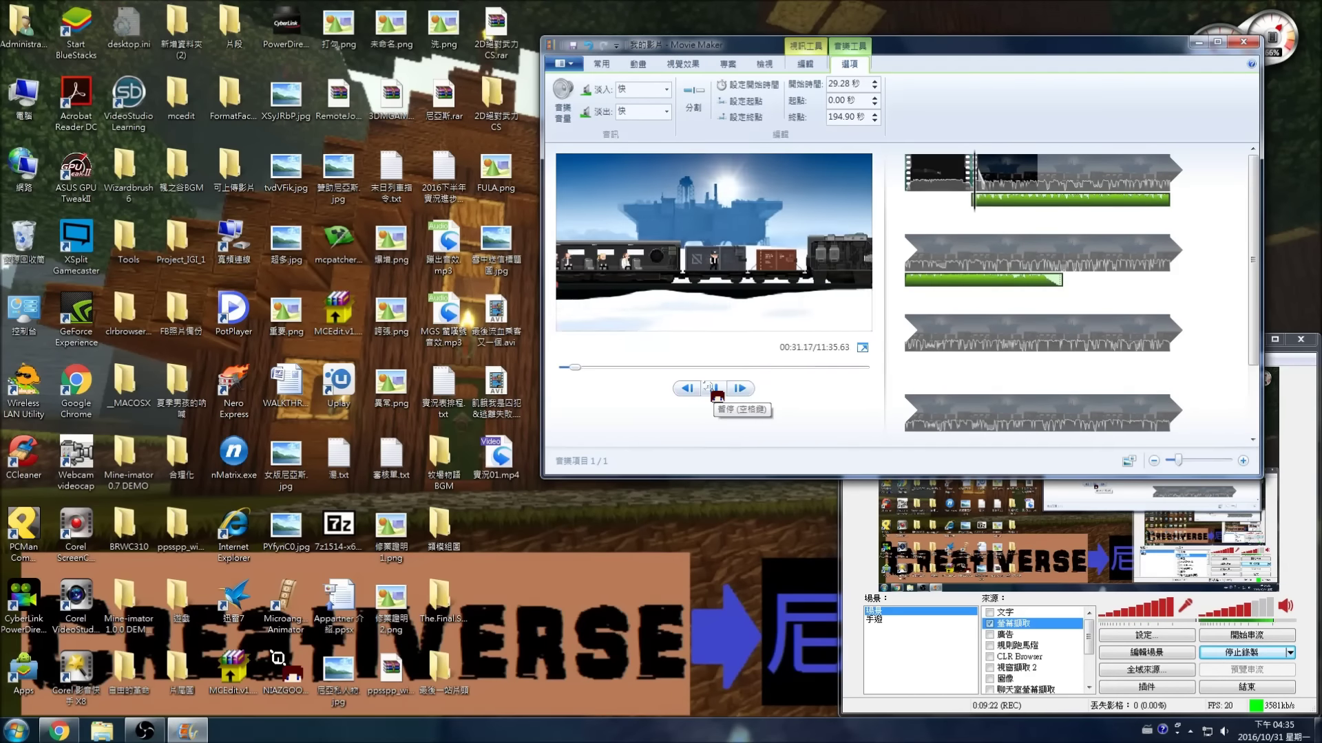
left_click(713, 388)
Try other fade-in speeds for the background music, including slow (慢), and preview how it begins with the main video.
left_click(663, 90)
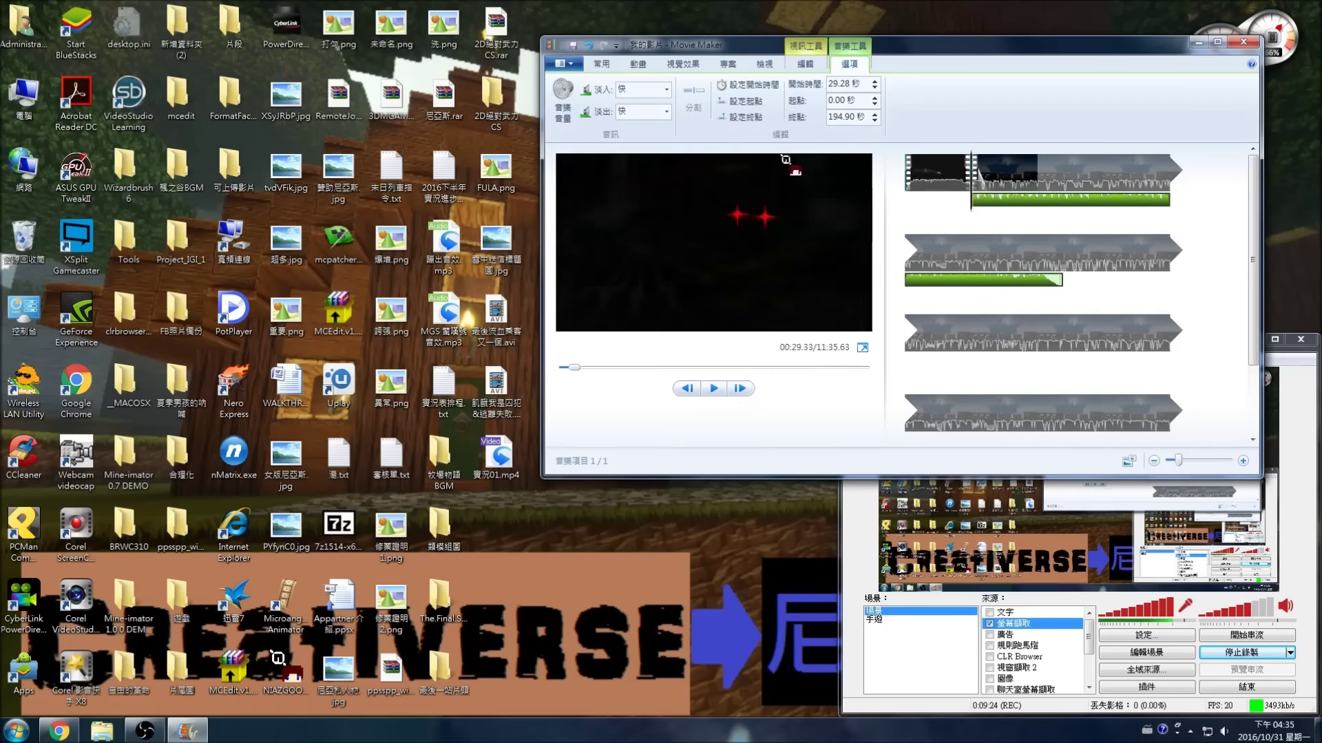
left_click(666, 90)
left_click(640, 102)
left_click(706, 389)
left_click(709, 390)
left_click(658, 88)
left_click(640, 136)
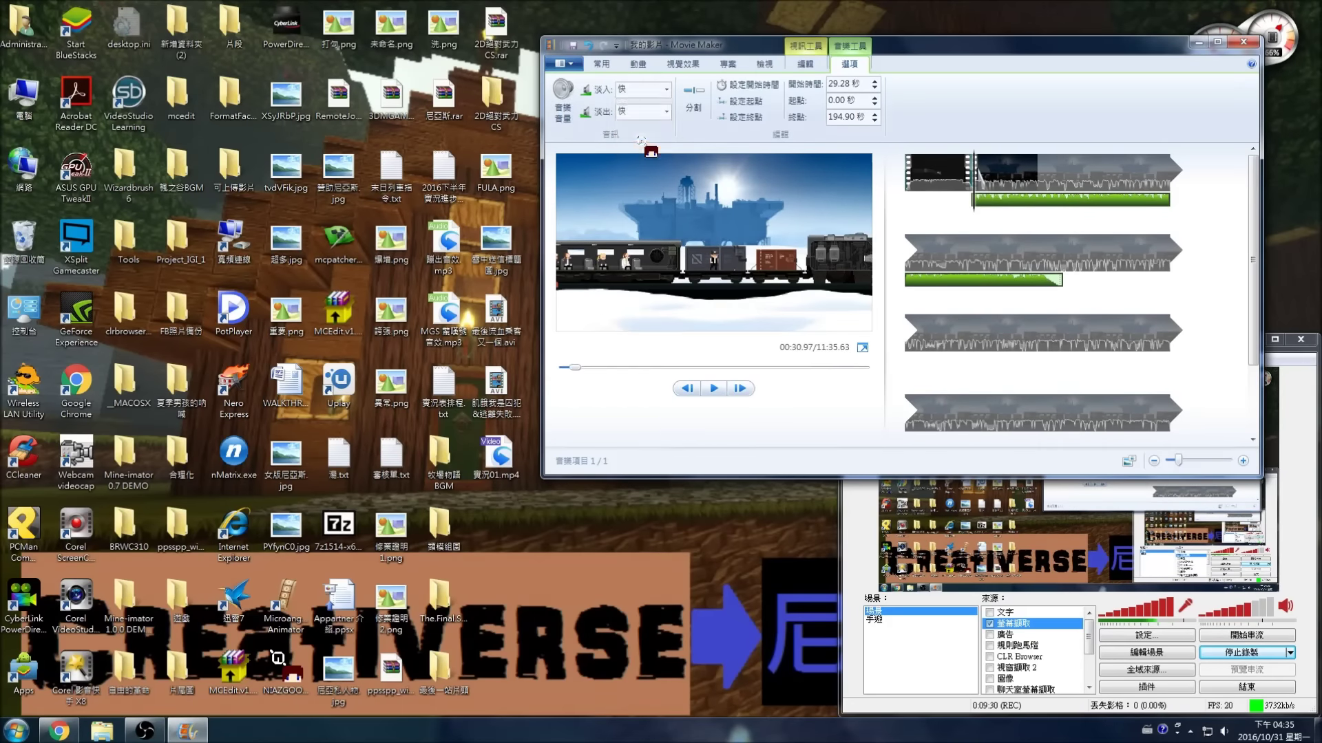
left_click(661, 89)
left_click(637, 114)
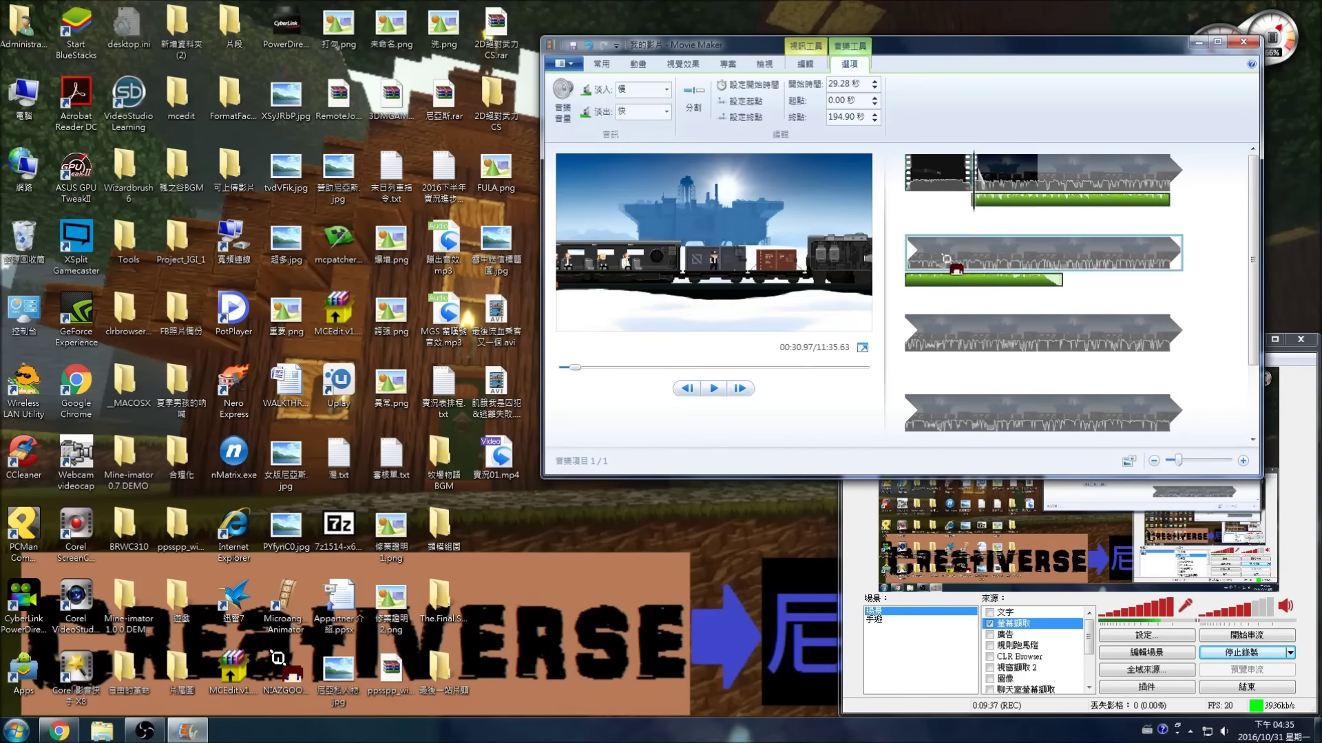
left_click(974, 180)
left_click(711, 387)
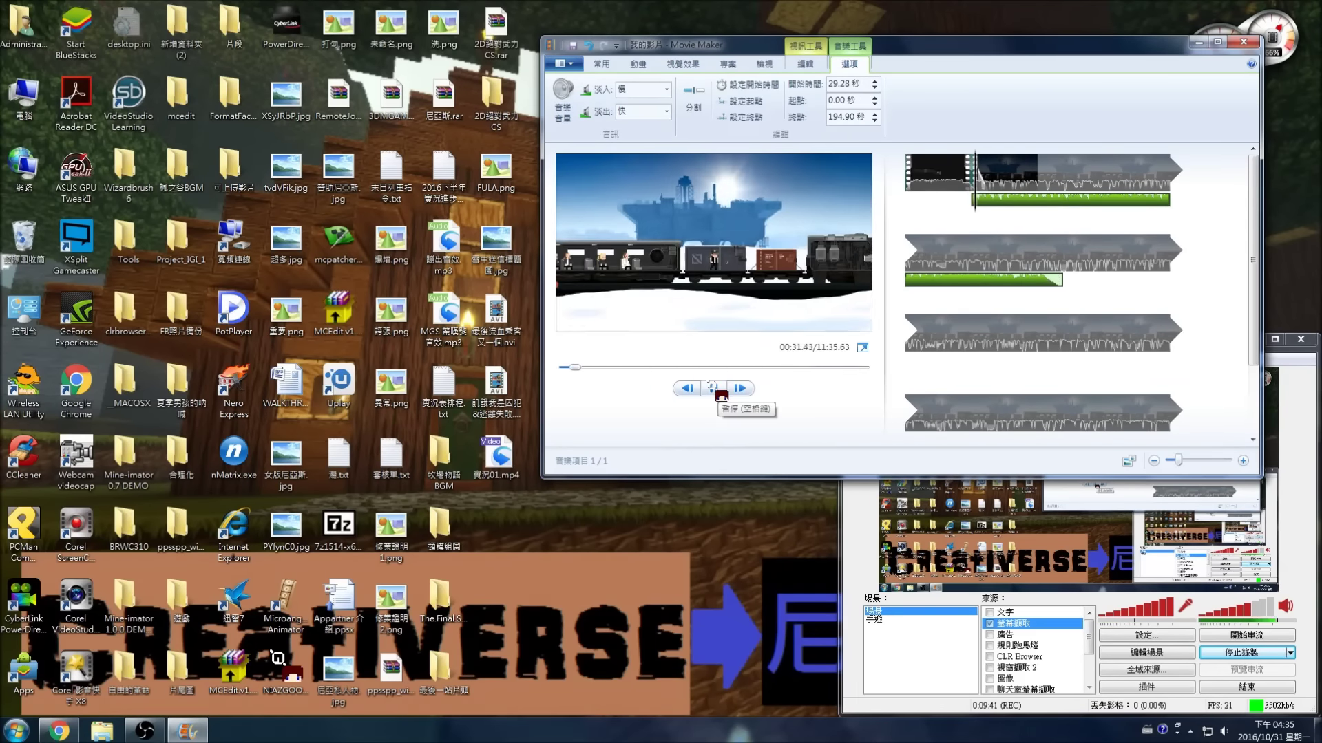
left_click(713, 388)
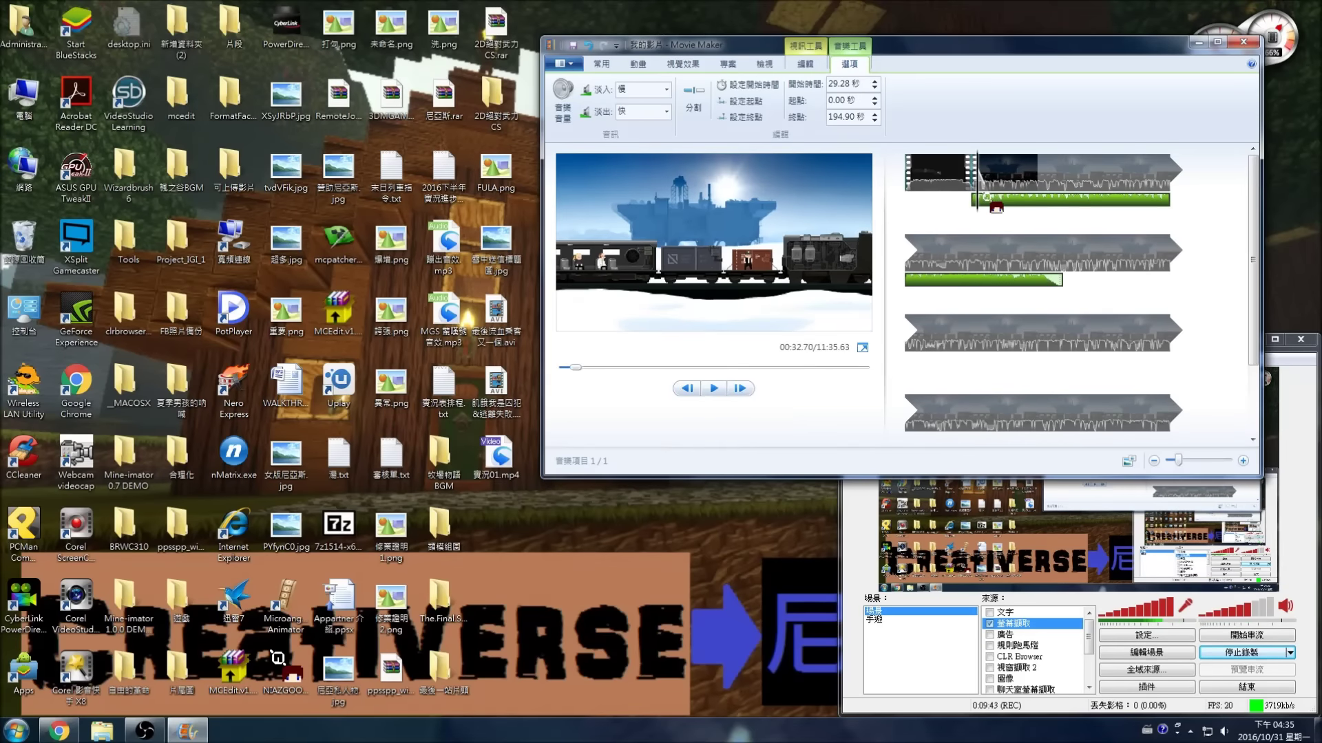
Return to the start of the main video and set the music's fade-in and fade-out to fast (快).
left_click(973, 180)
left_click(662, 85)
left_click(632, 147)
left_click(662, 112)
left_click(632, 166)
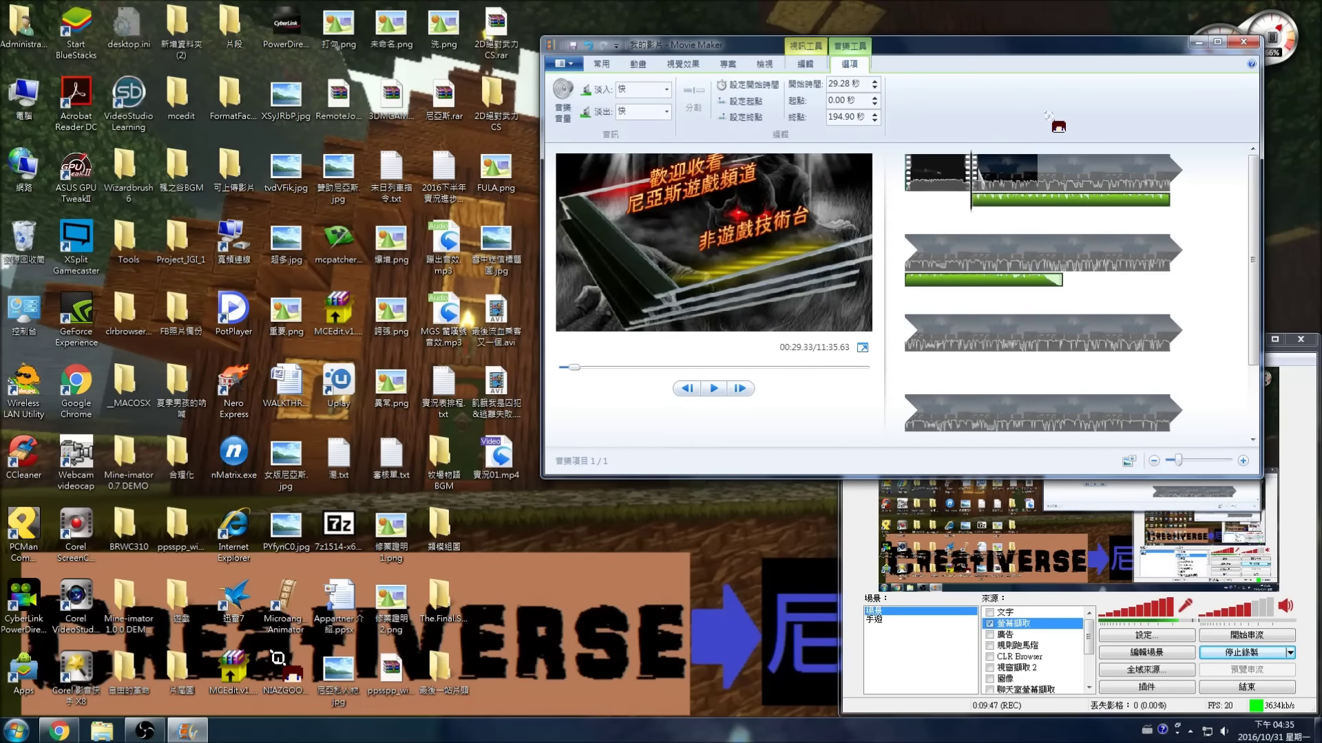
Check the music's volume control and where the background music runs along the main video in the timeline.
left_click(566, 114)
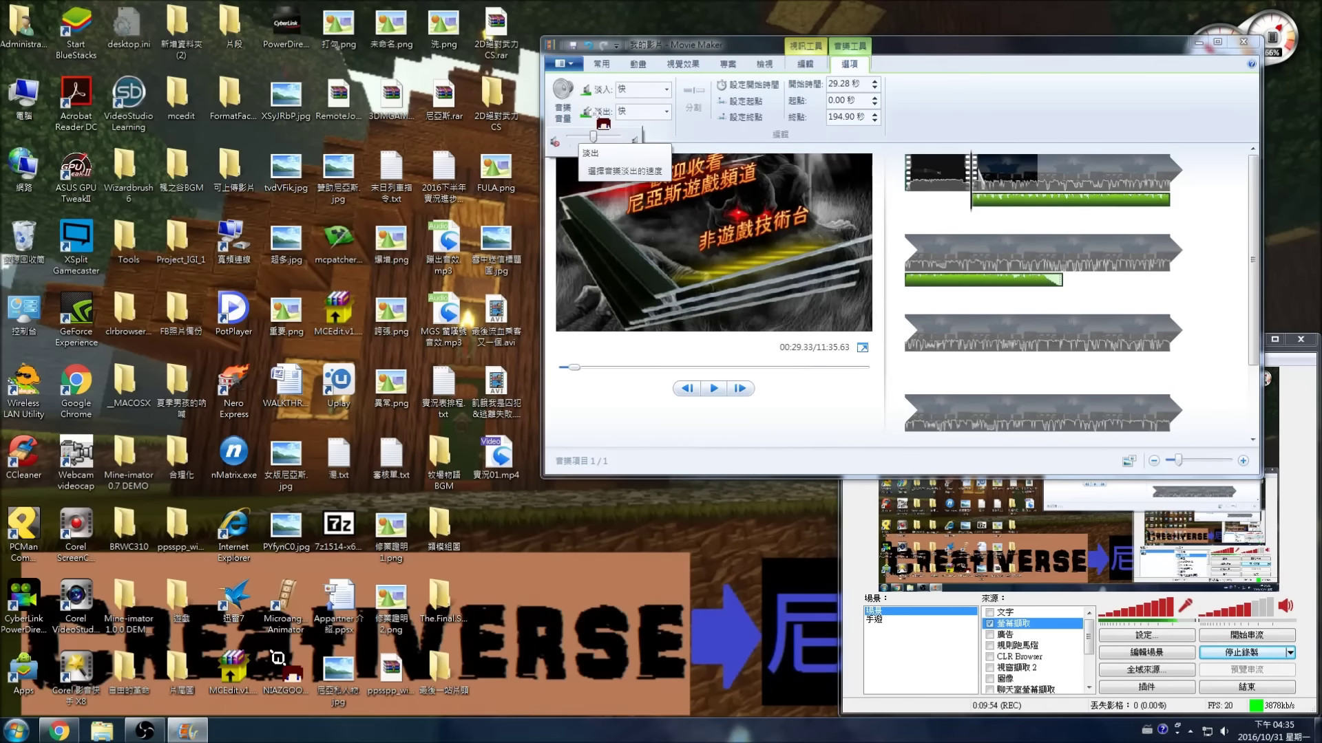
left_click(1038, 176)
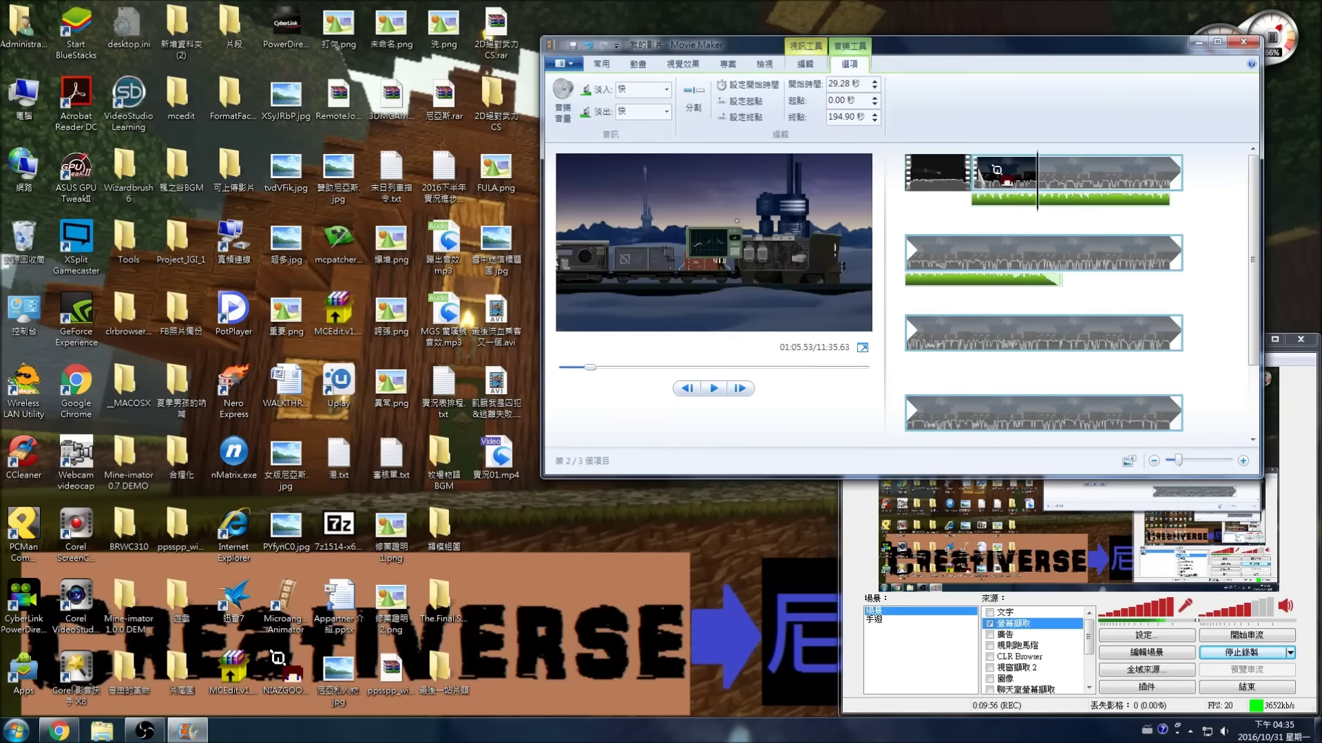
left_click(972, 176)
left_click(993, 198)
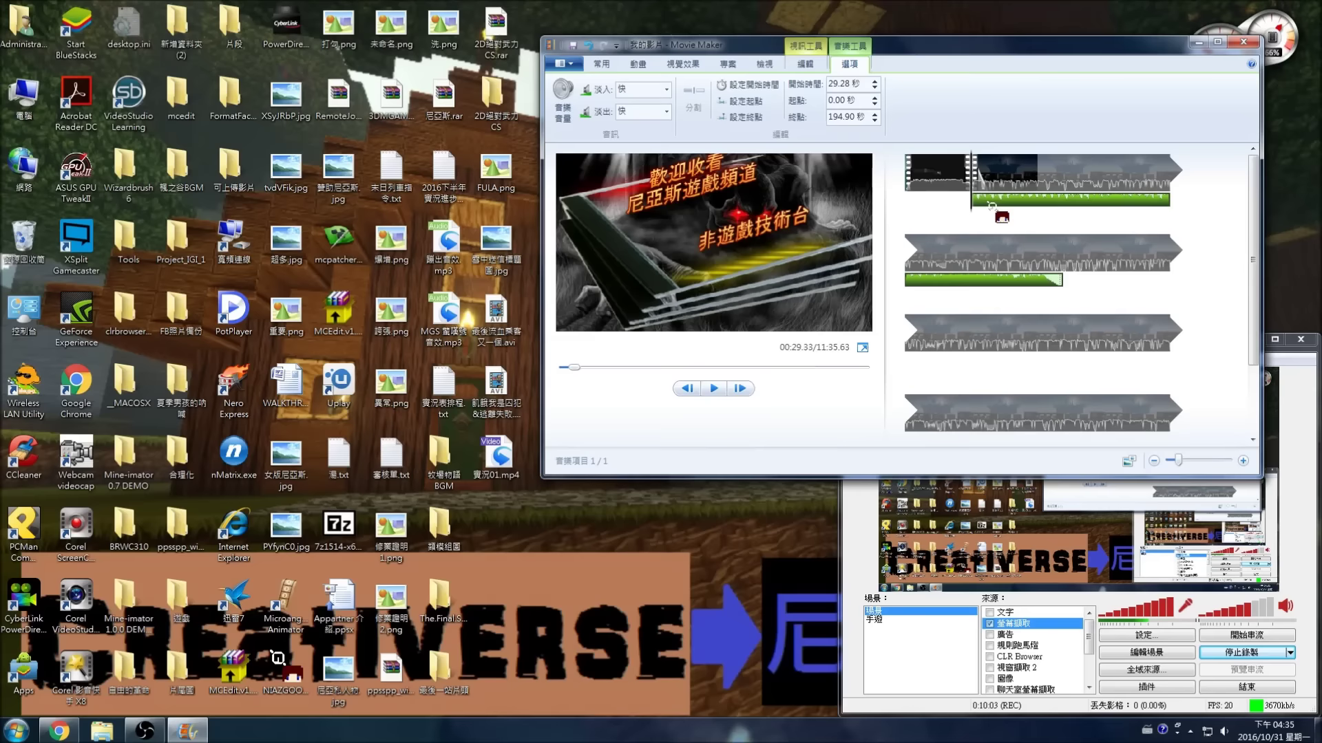
left_click(1054, 278)
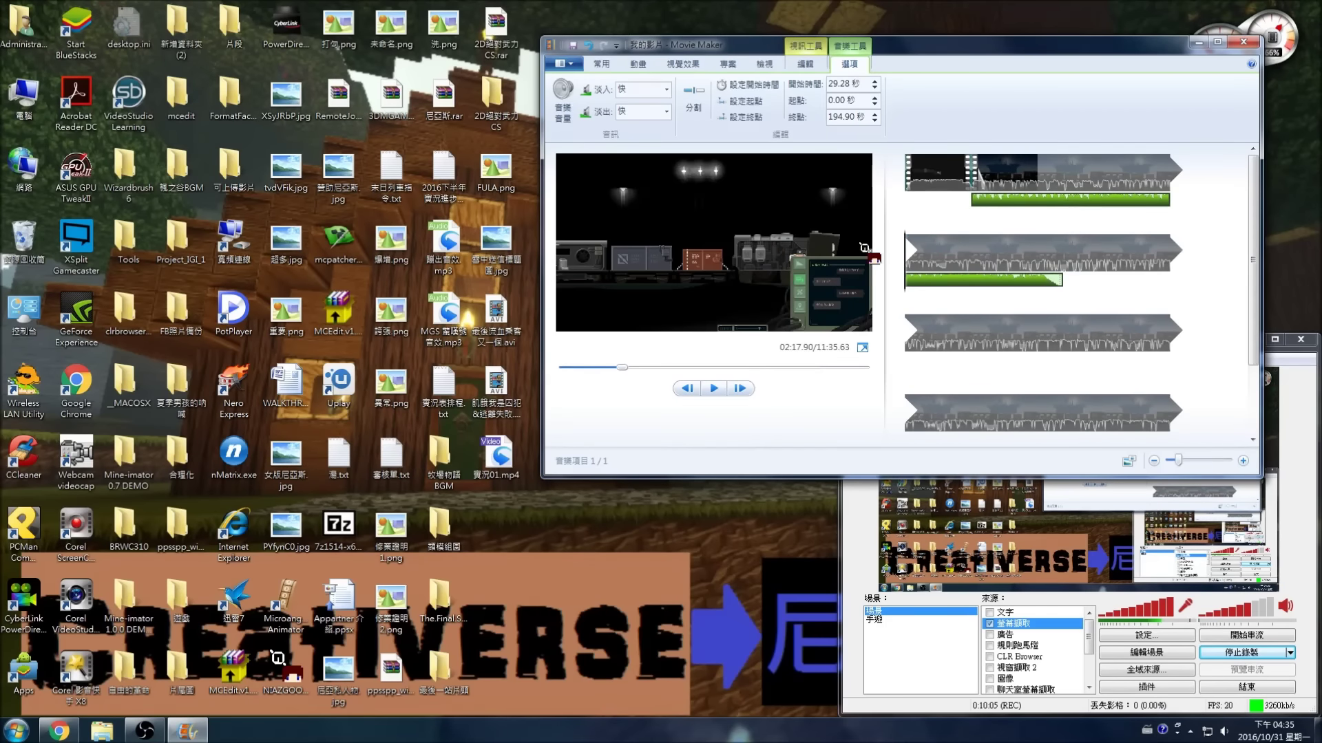
left_click(1035, 258)
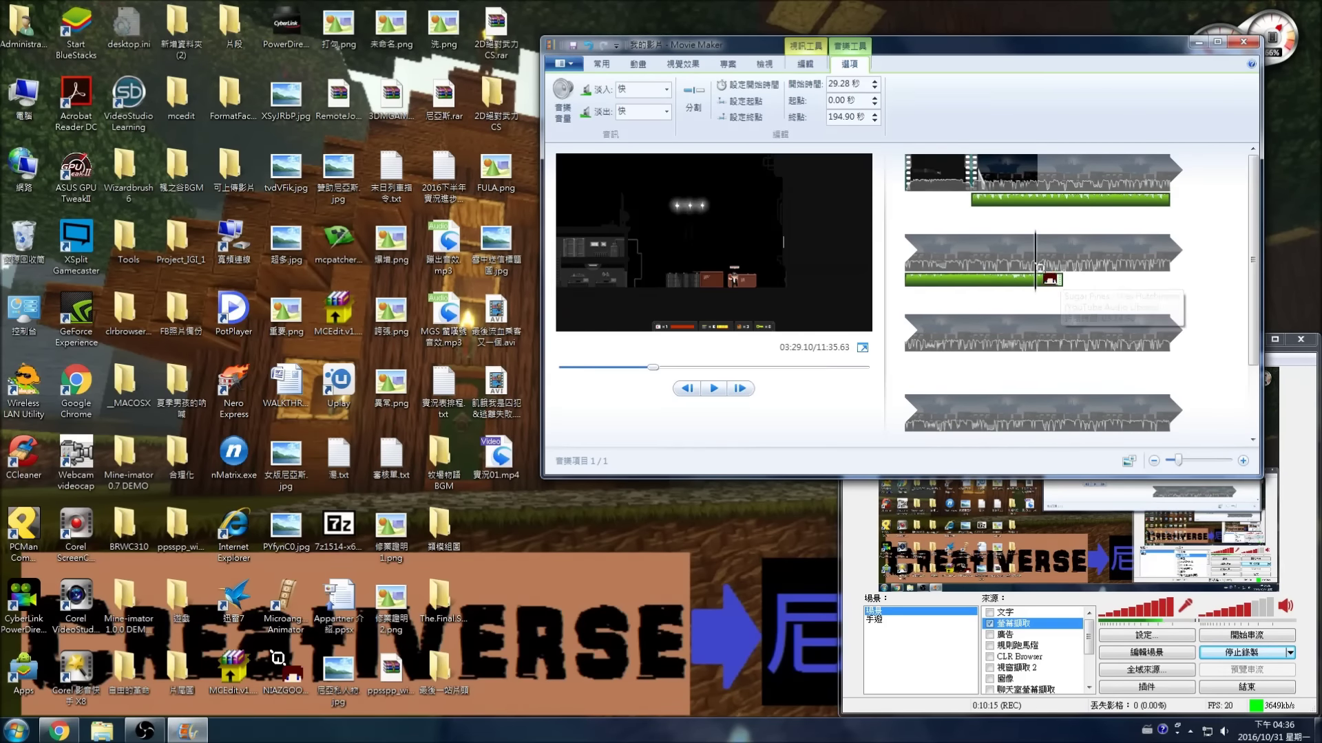
Lower the background music's volume and play the start of the main video to judge the balance.
left_click(563, 103)
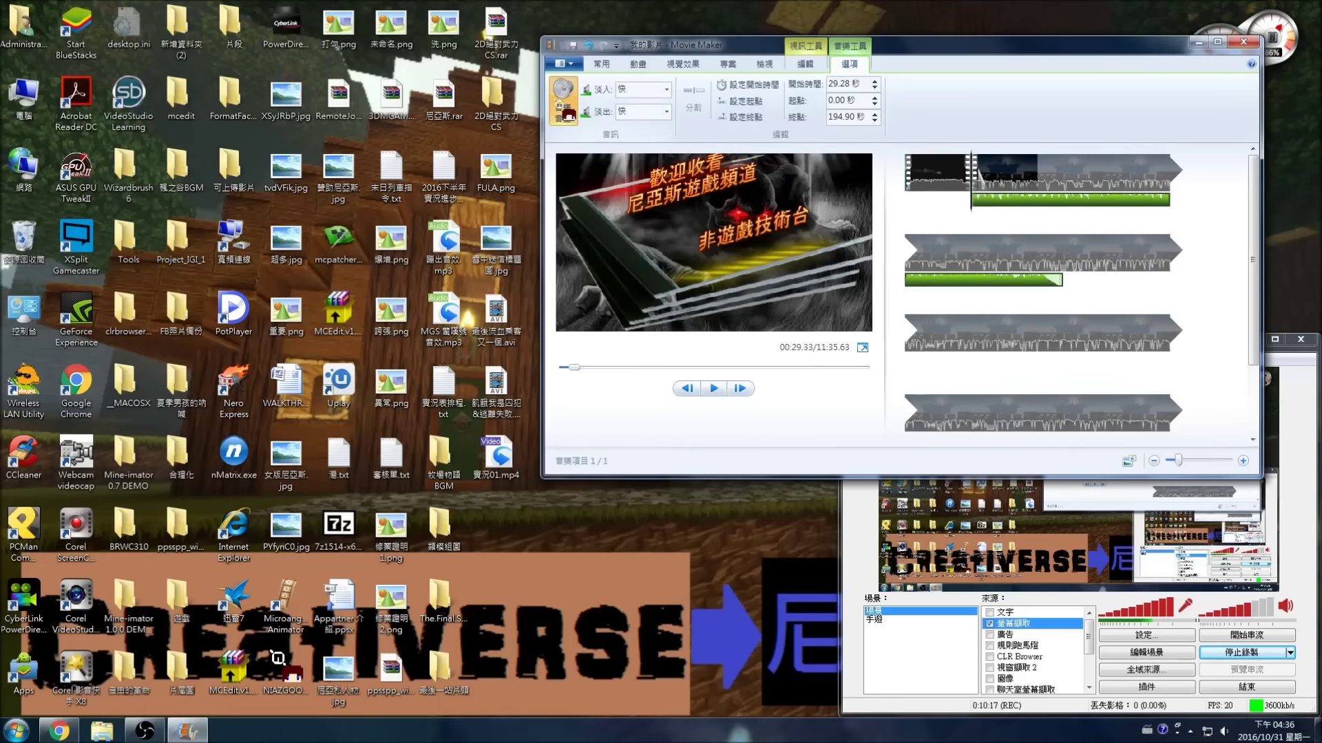
left_click_drag(589, 136, 577, 166)
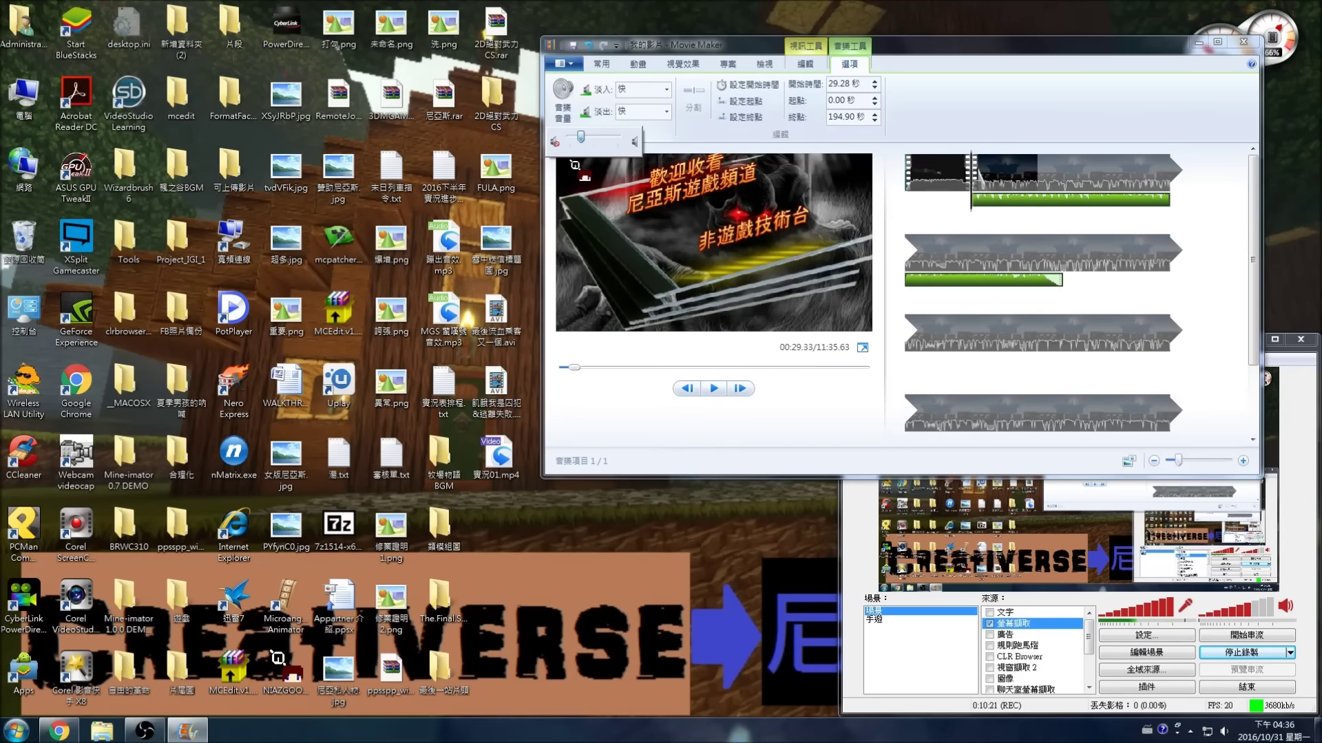
left_click_drag(568, 169, 576, 168)
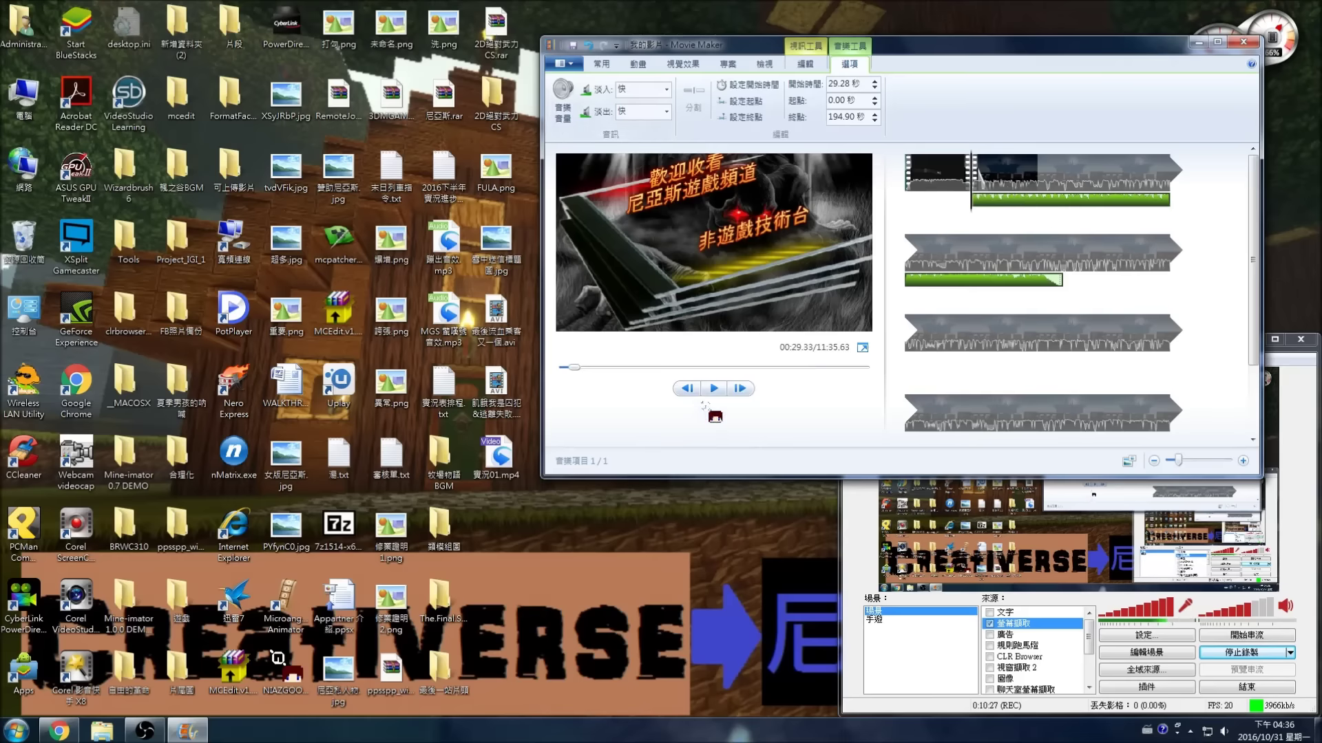
left_click(709, 387)
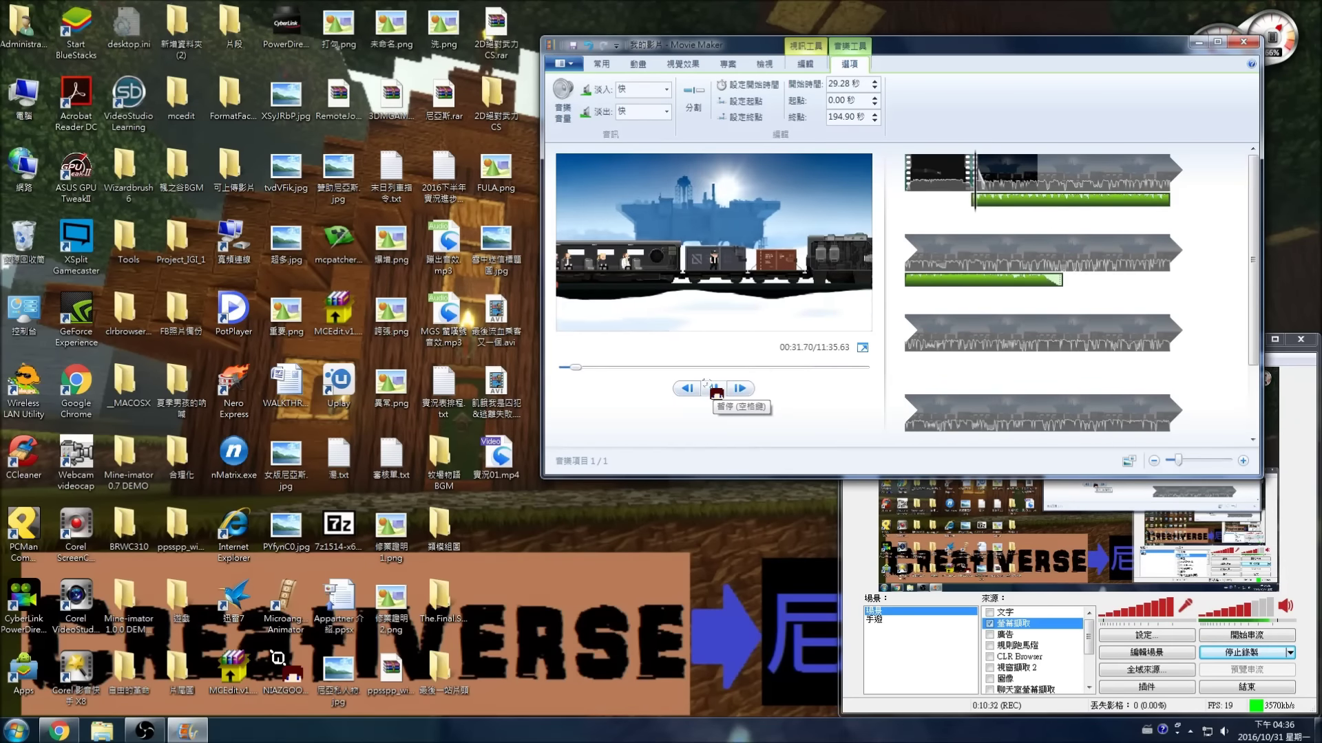
left_click(714, 388)
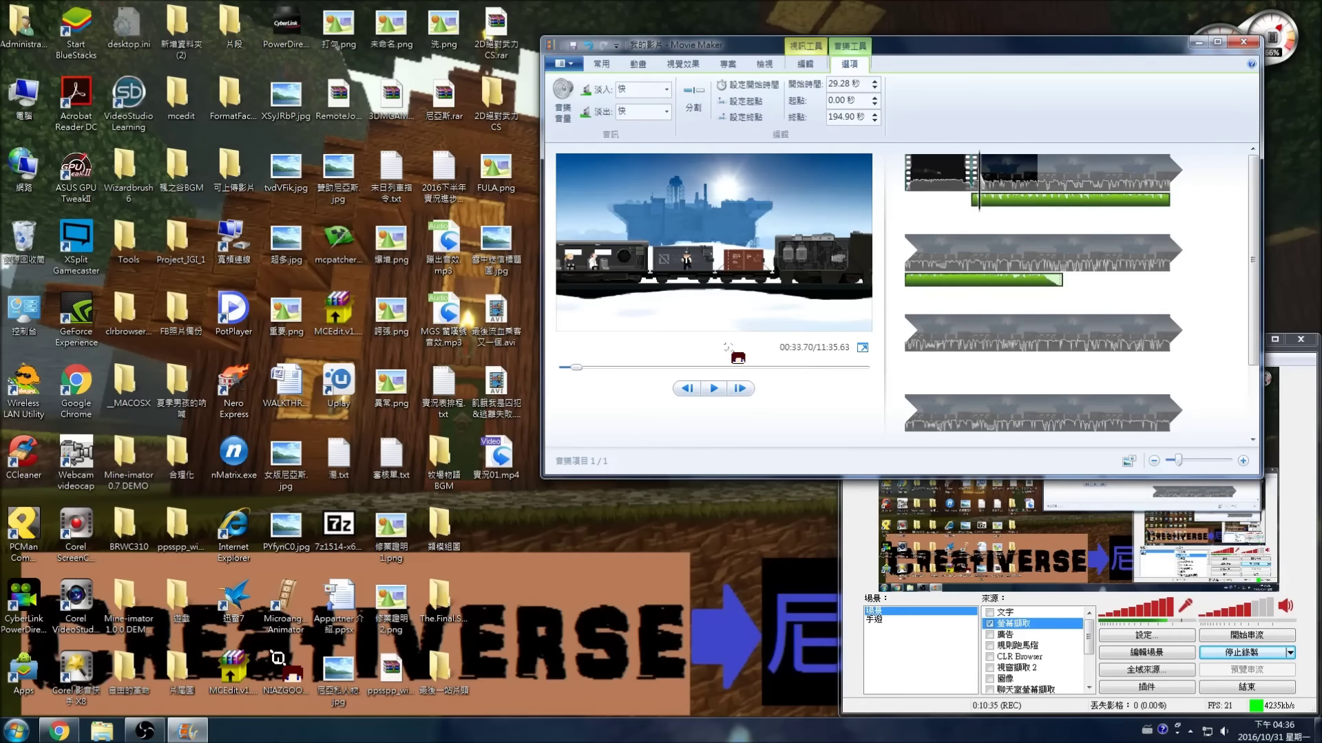
Recheck the background music's volume level and preview the music again from where it begins.
left_click(562, 96)
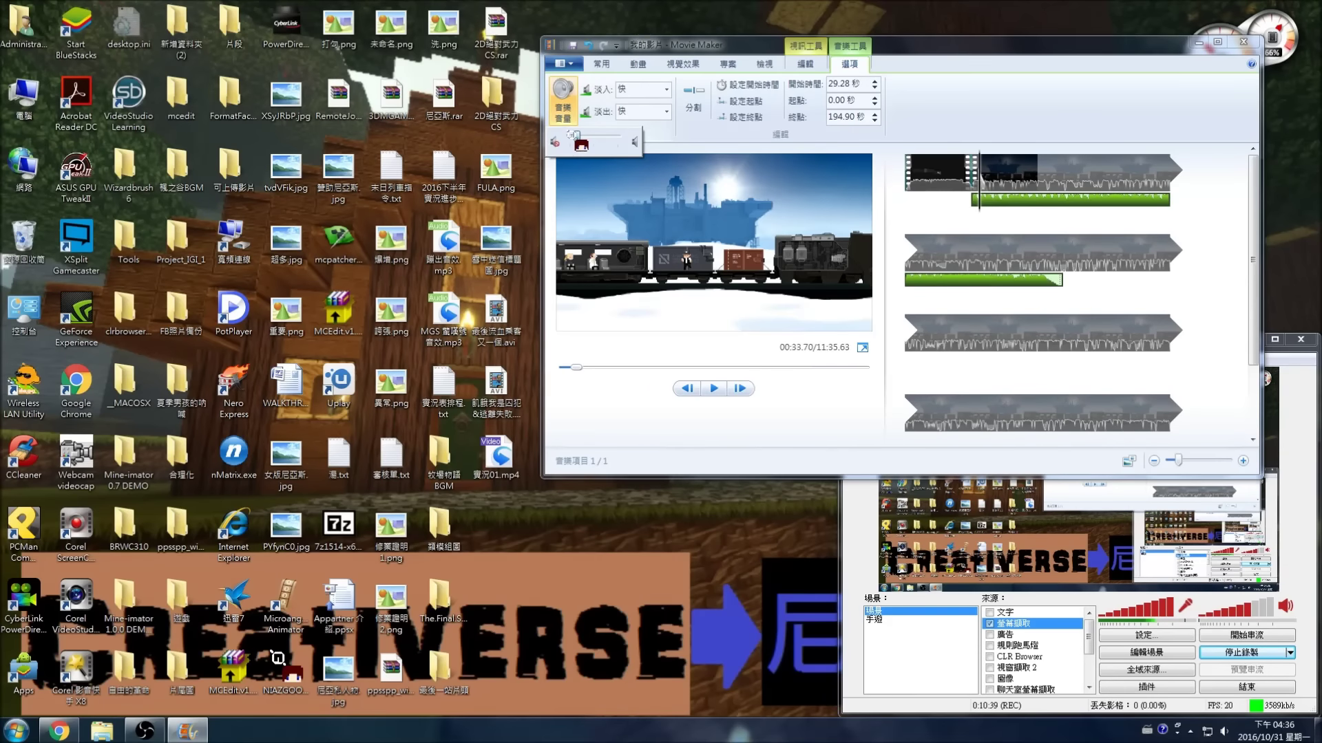
left_click(713, 388)
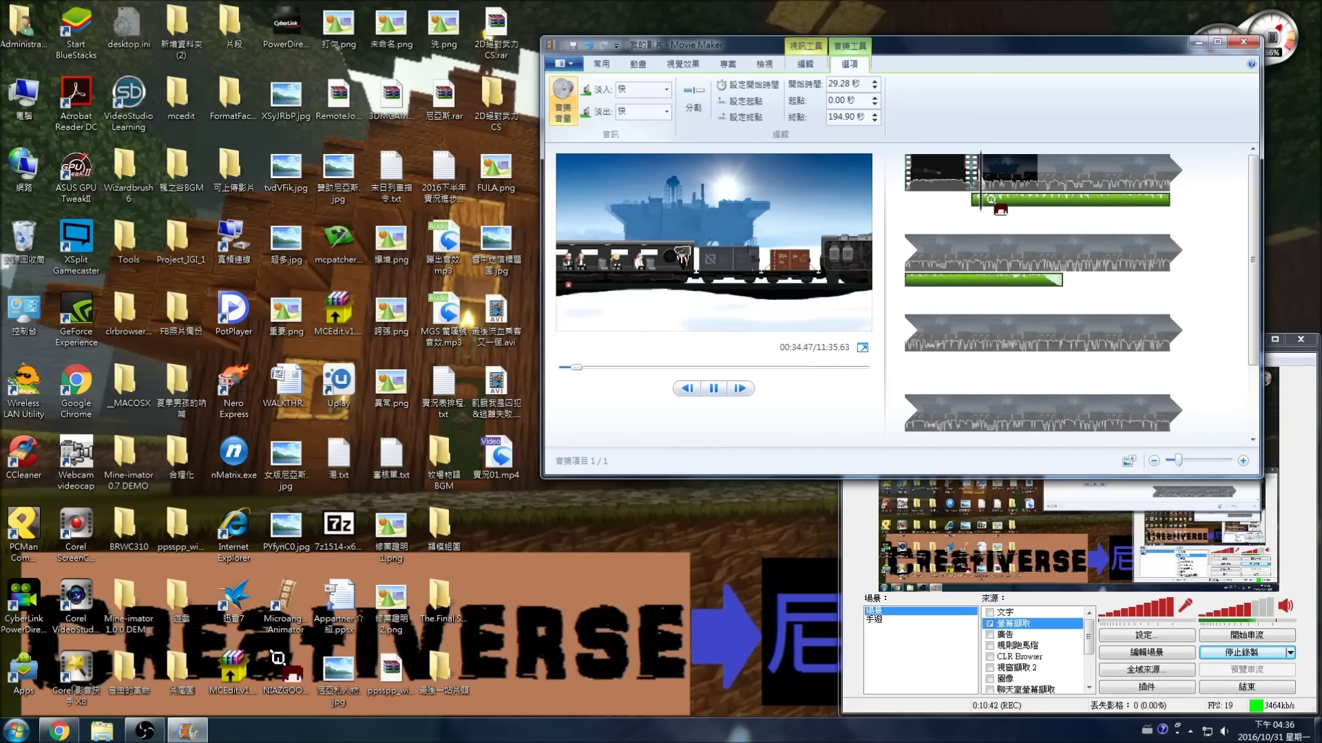
left_click(972, 196)
left_click(712, 388)
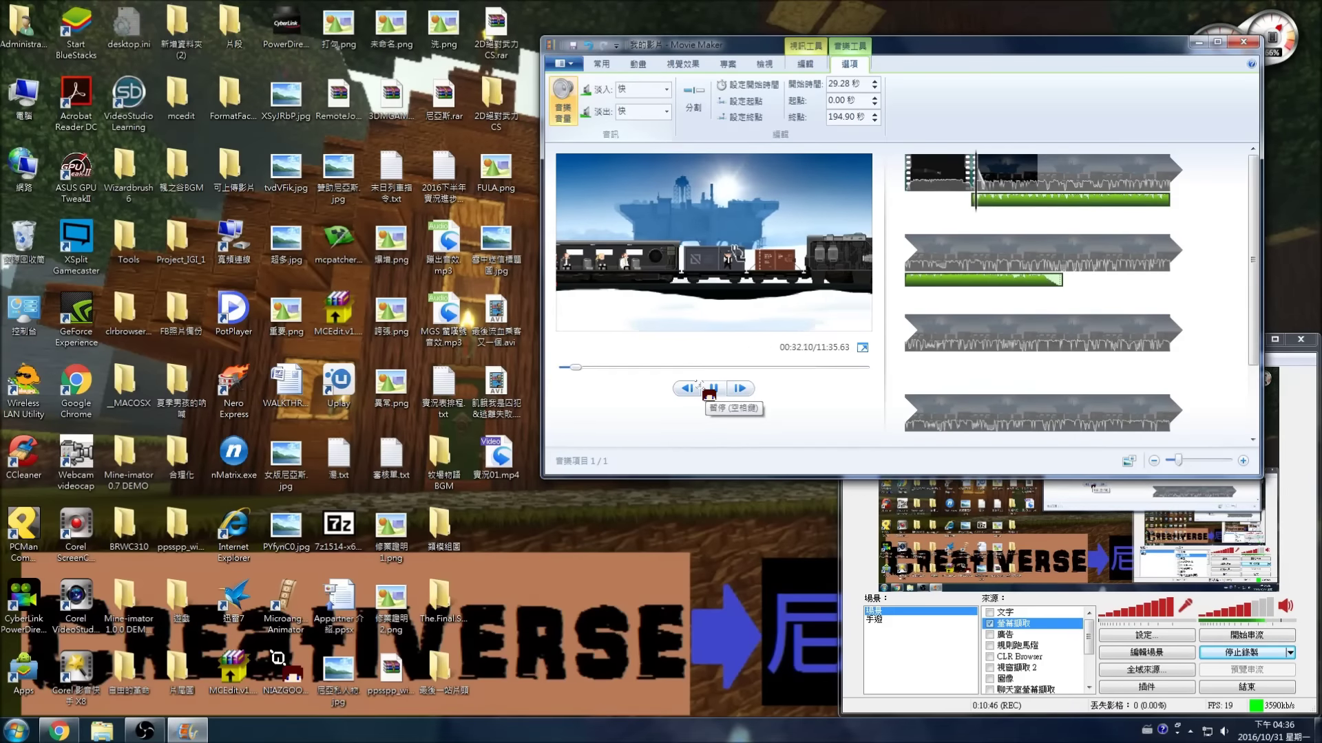
left_click(713, 389)
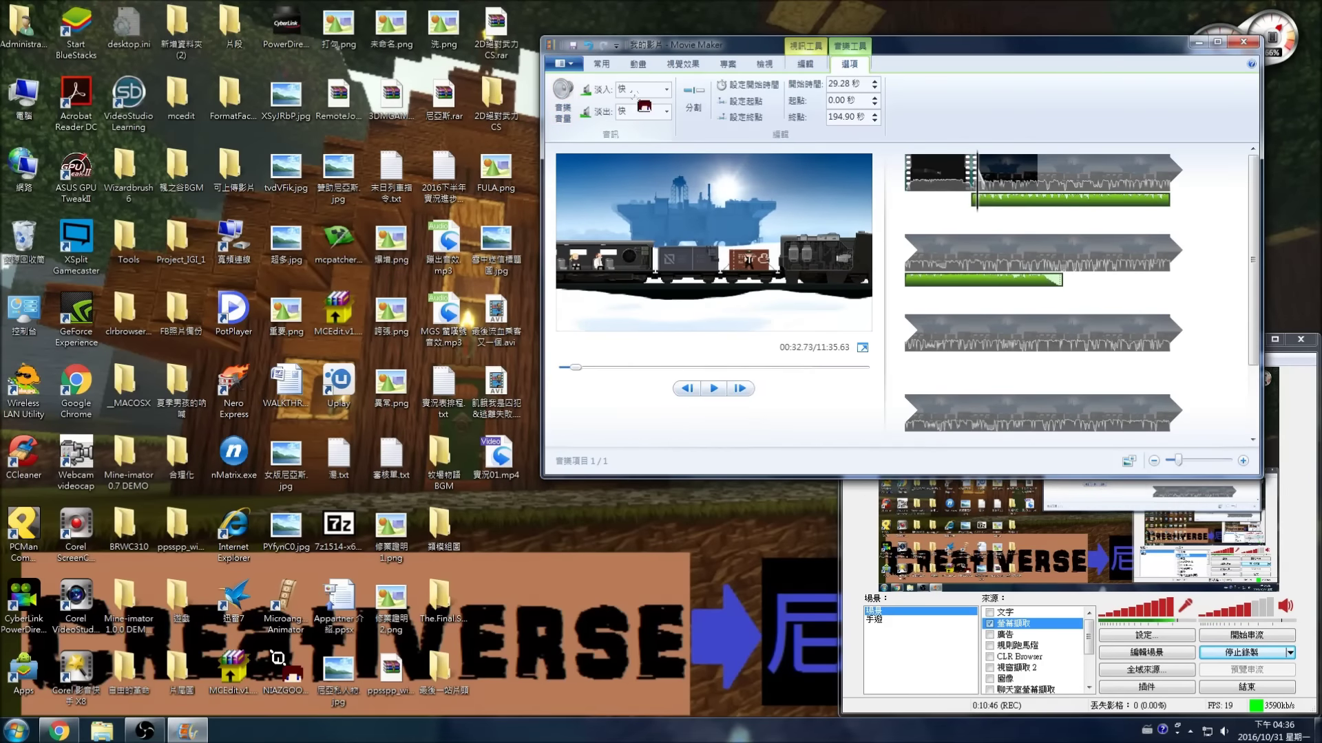
Readjust the background music's volume to a low level.
left_click(573, 110)
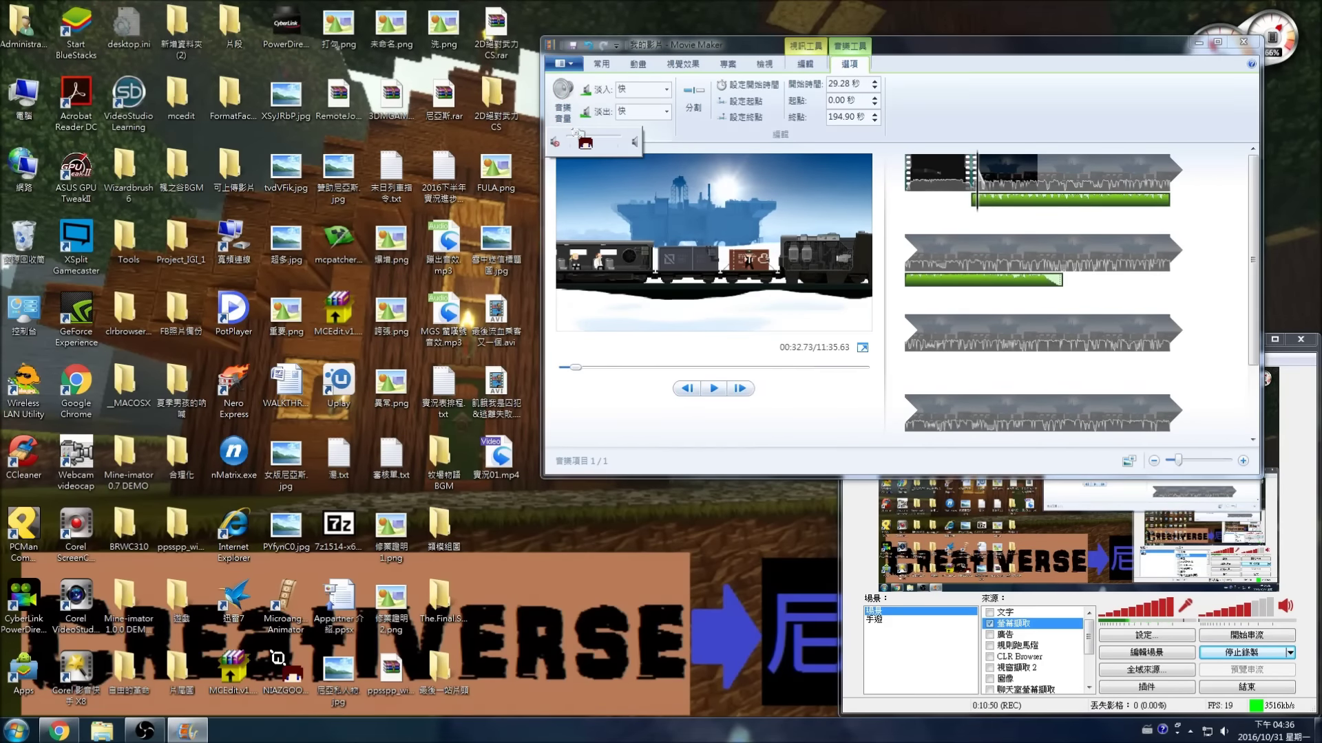
left_click_drag(588, 145, 572, 176)
left_click(1020, 67)
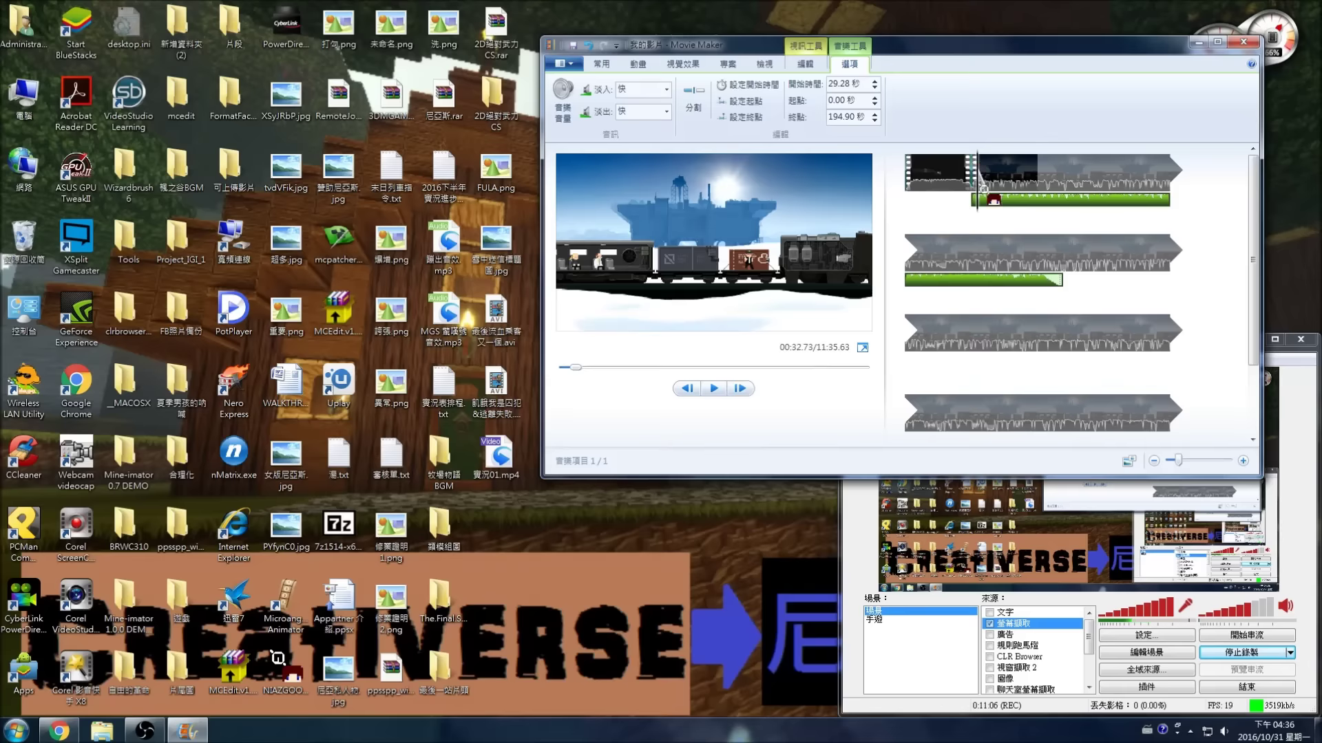
Move the playhead to 01:03.60 and set the background music's start point there, trimming its first 34.28 seconds.
left_click_drag(981, 186, 1034, 199)
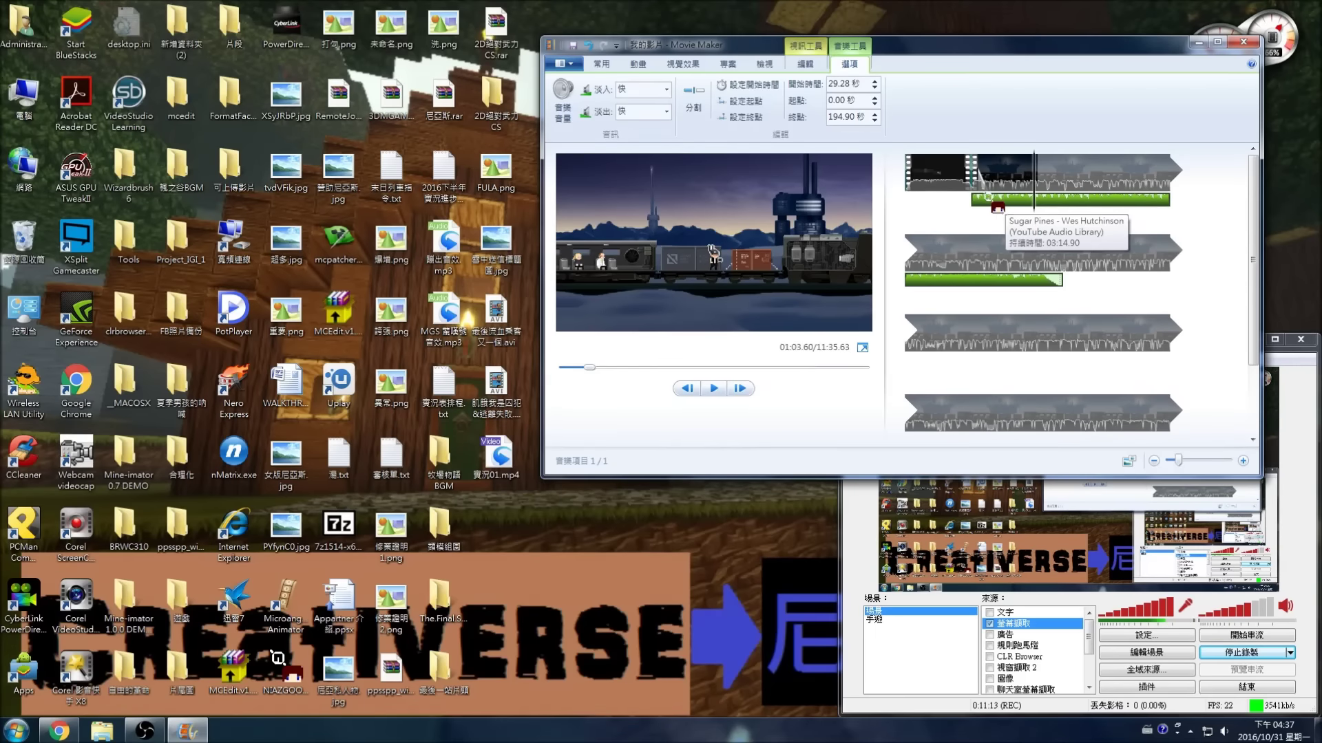
left_click(732, 103)
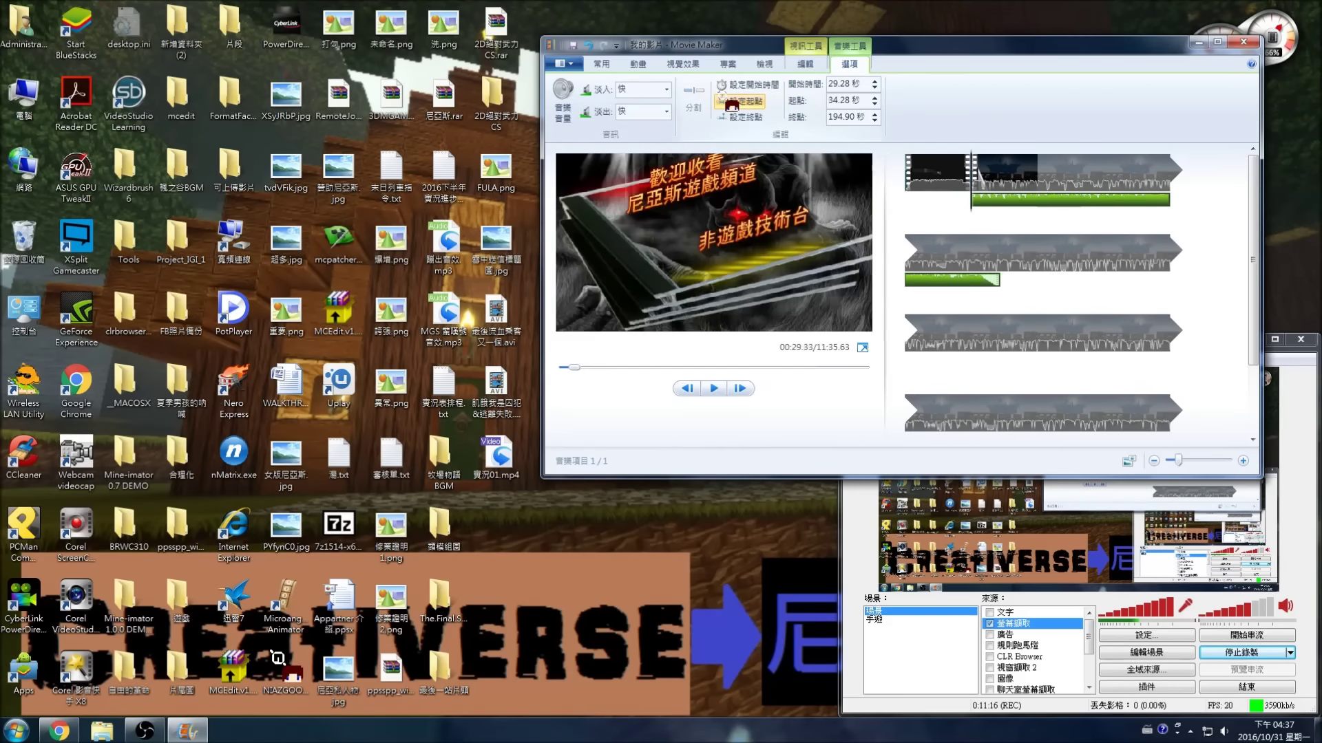
Play the trimmed background music from its beginning, and undo the start-point trim.
left_click(705, 386)
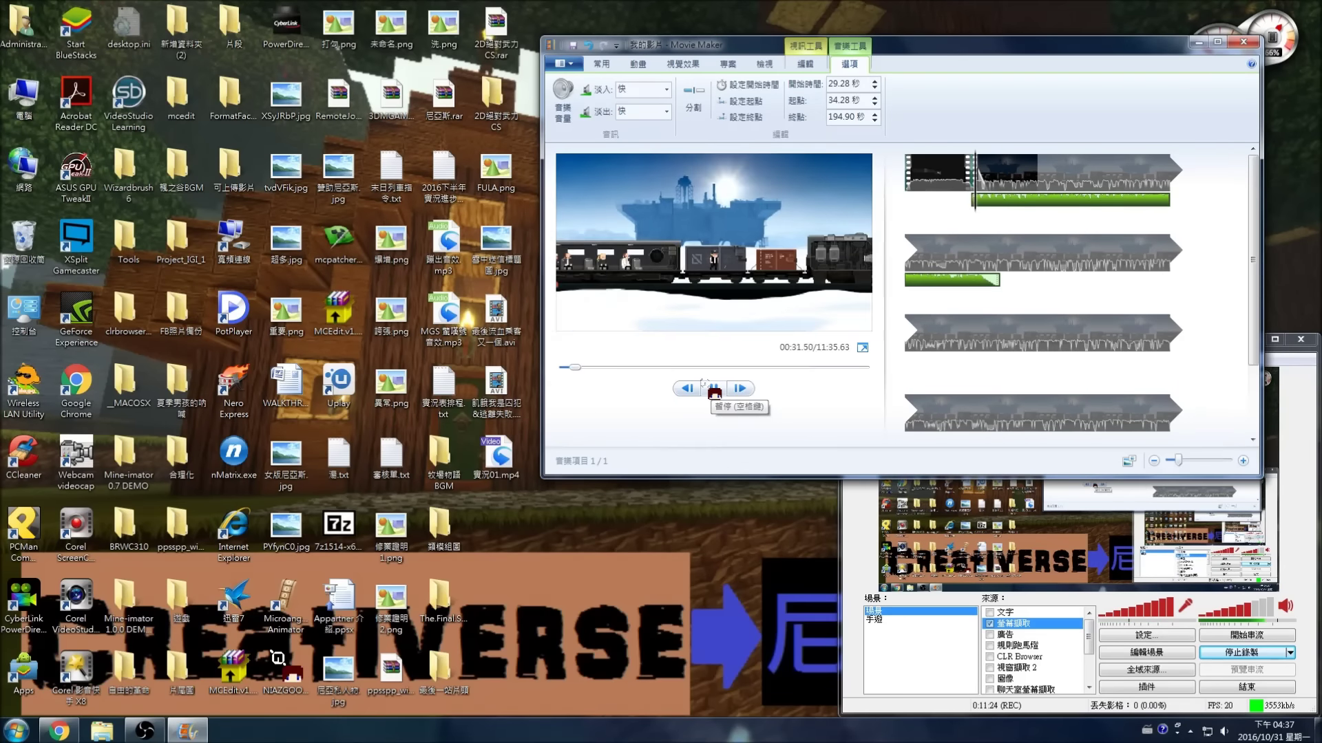
left_click(704, 384)
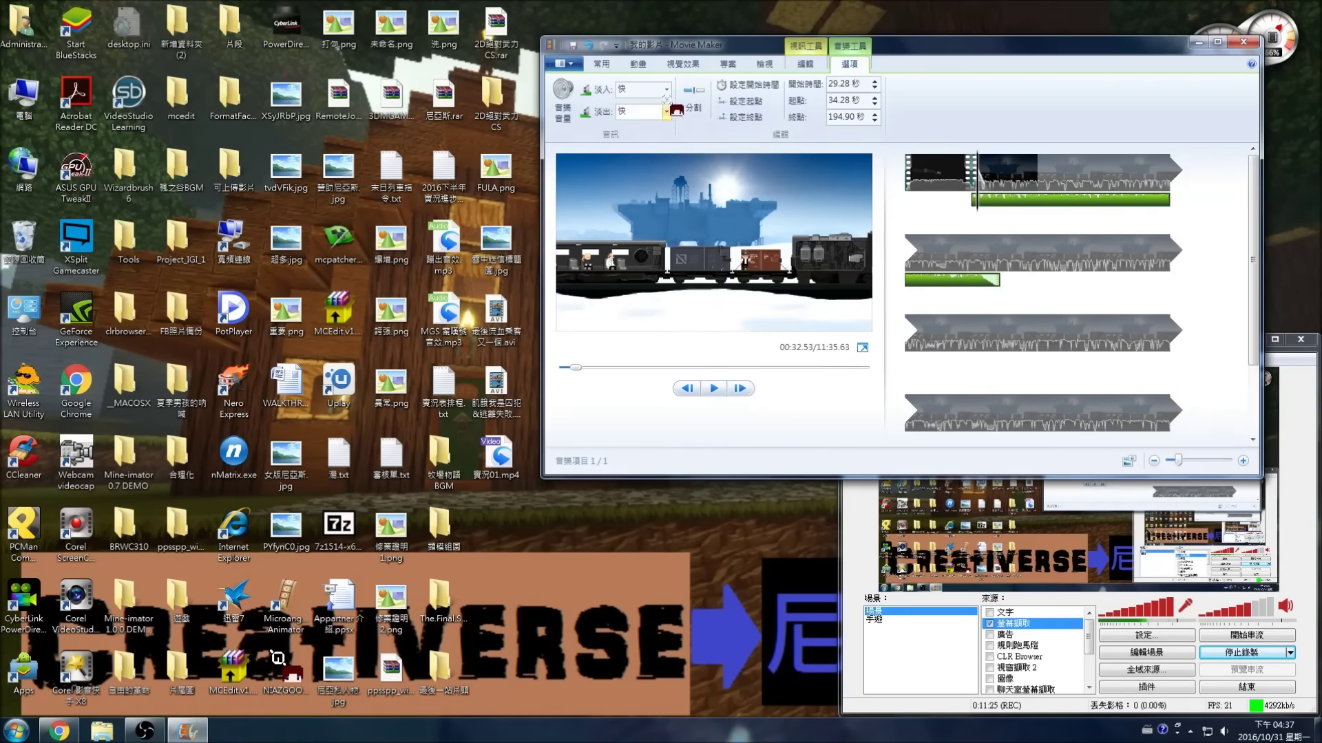
left_click(588, 43)
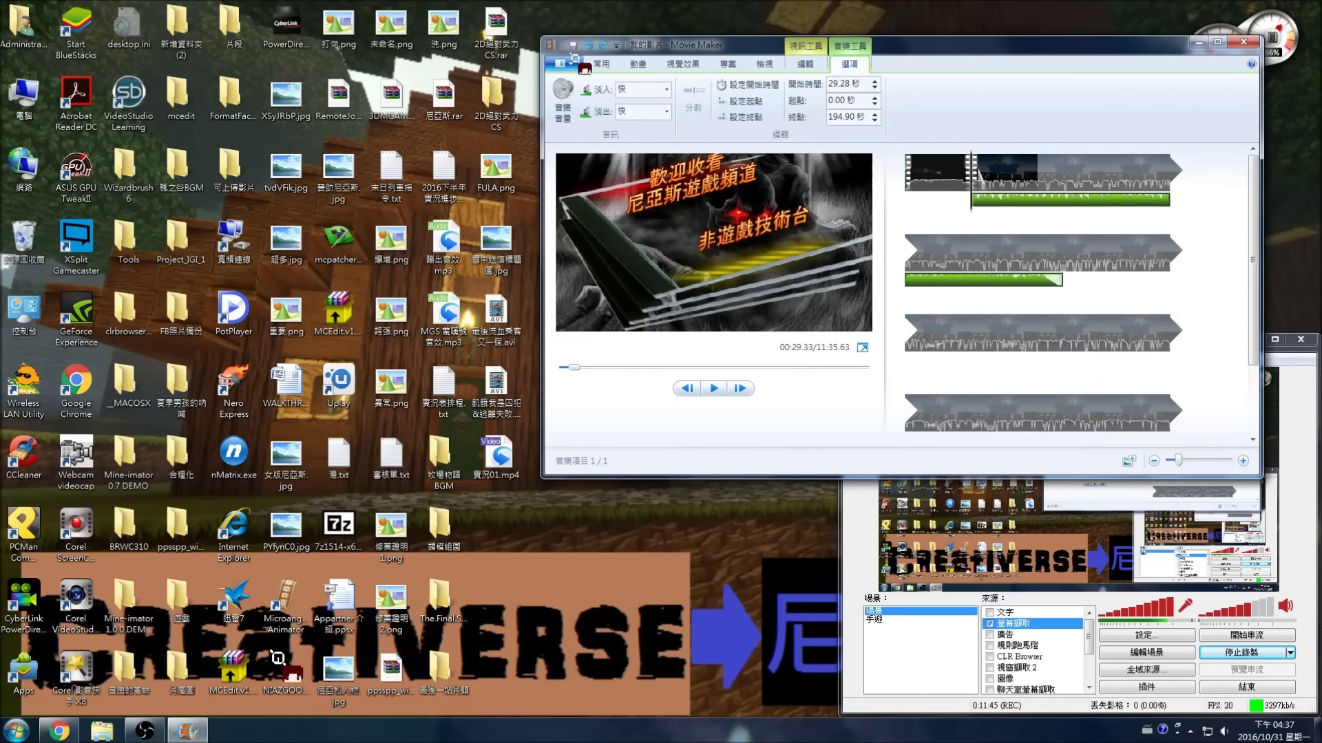
Look through the project-saving options and the available movie export settings without saving anything.
left_click(568, 63)
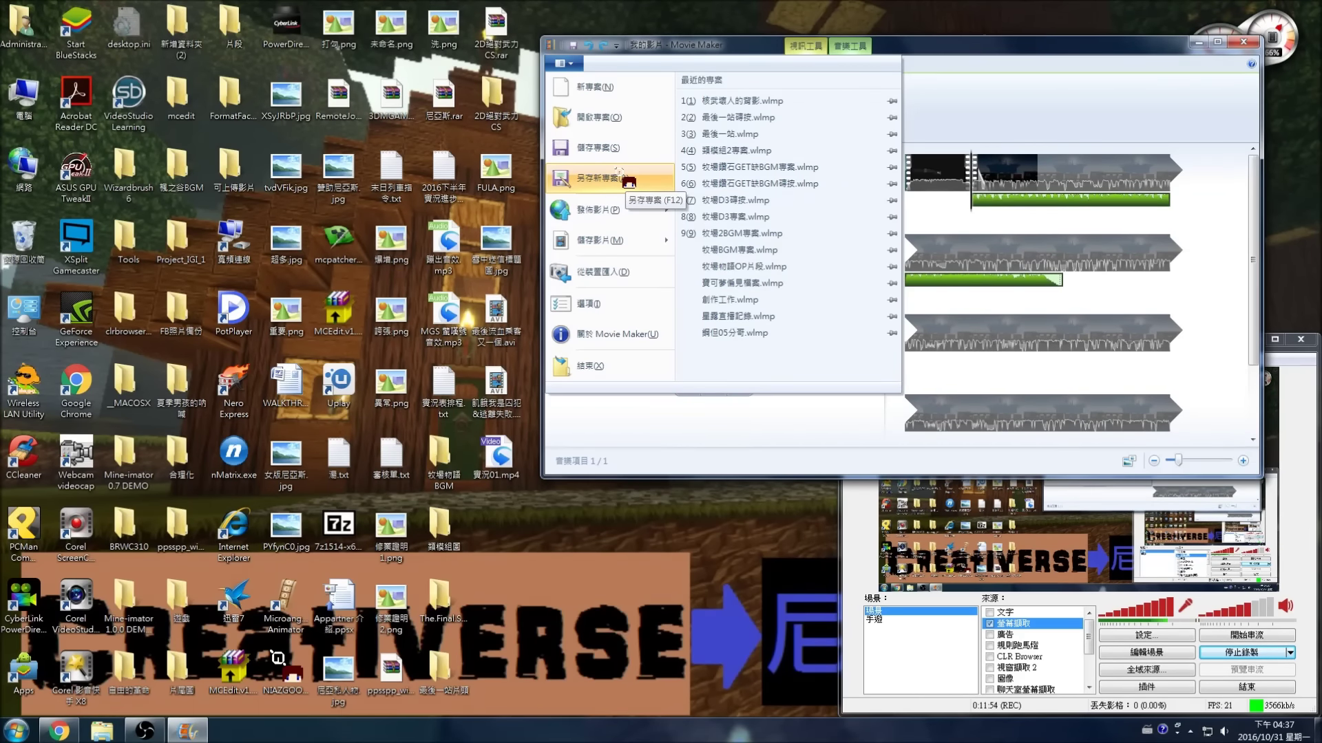
key("Escape")
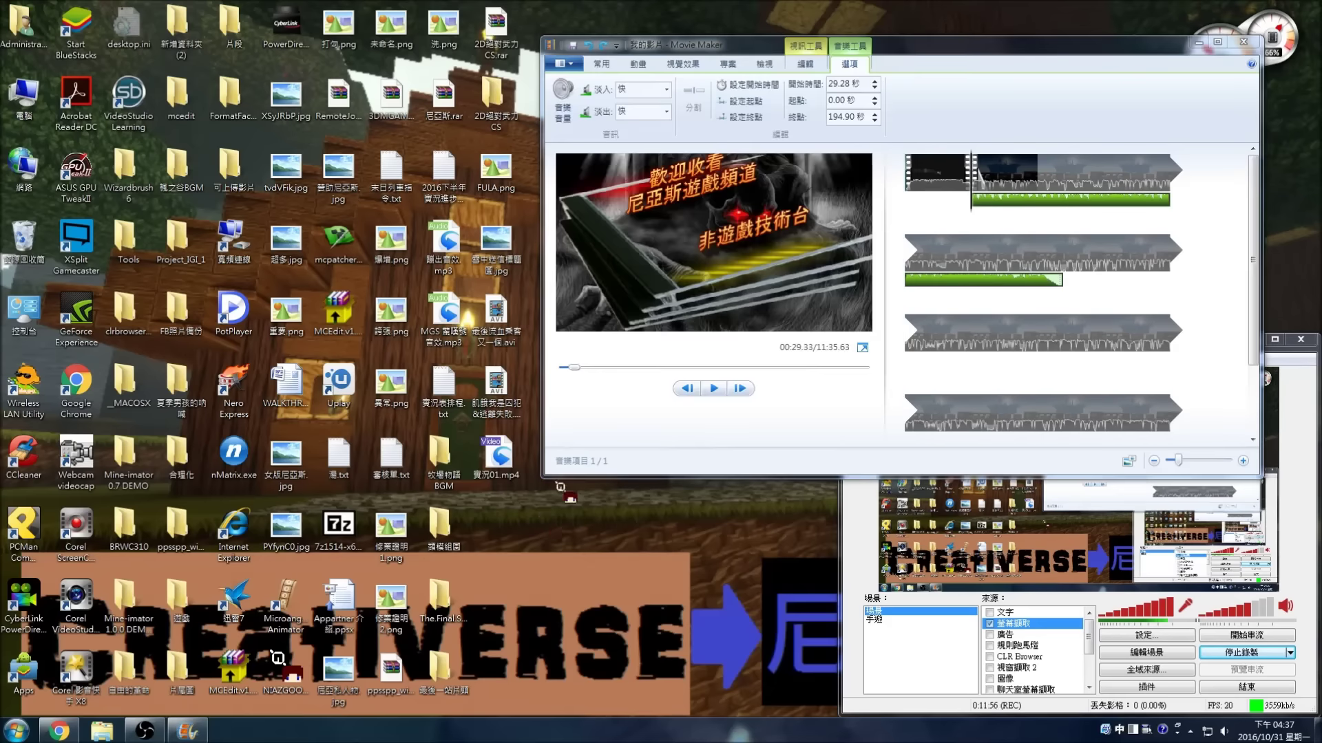
key("Home")
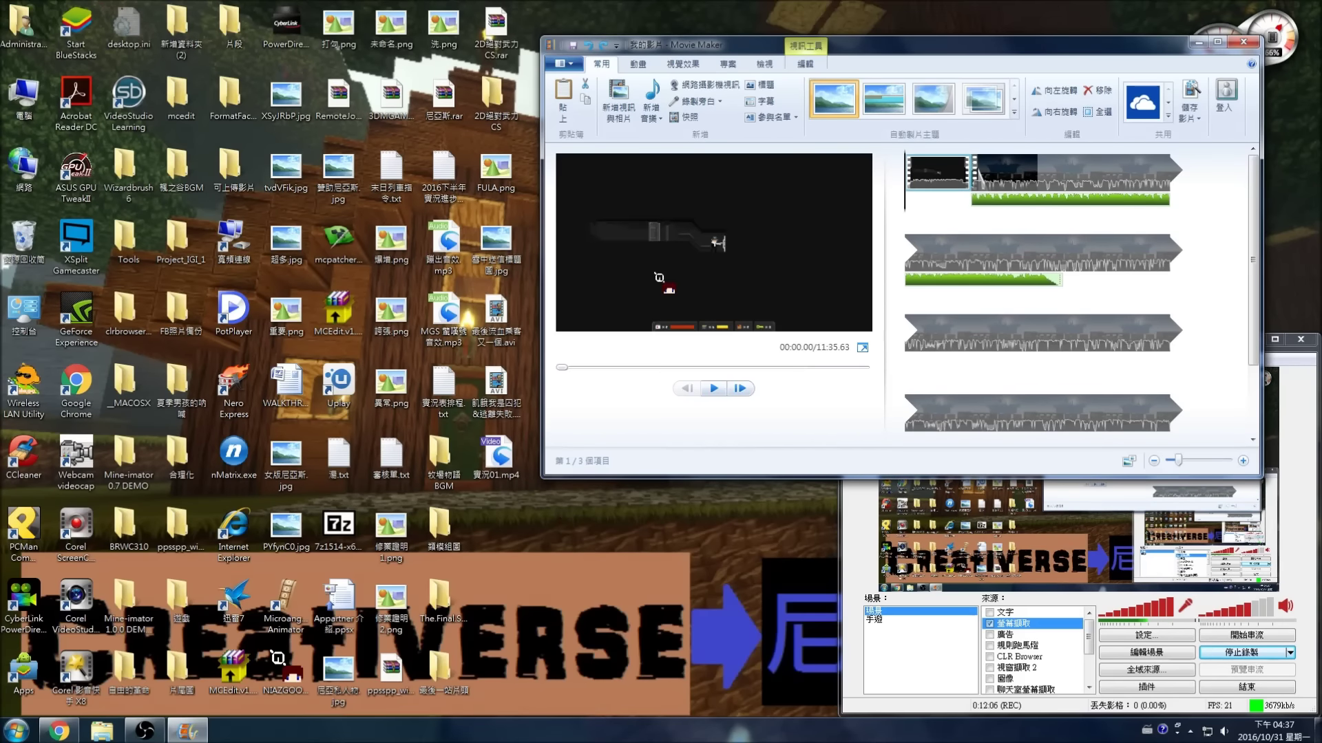
left_click(565, 64)
mouse_move(587, 243)
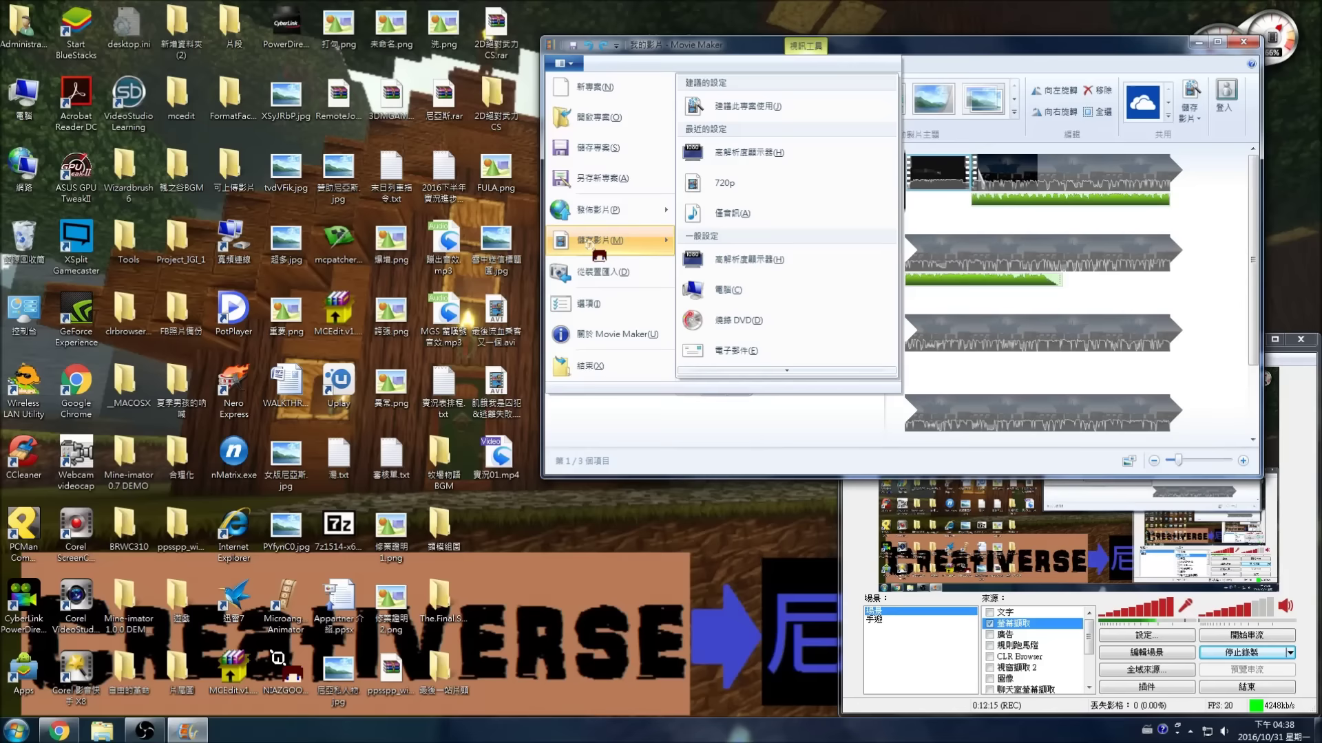
left_click(908, 38)
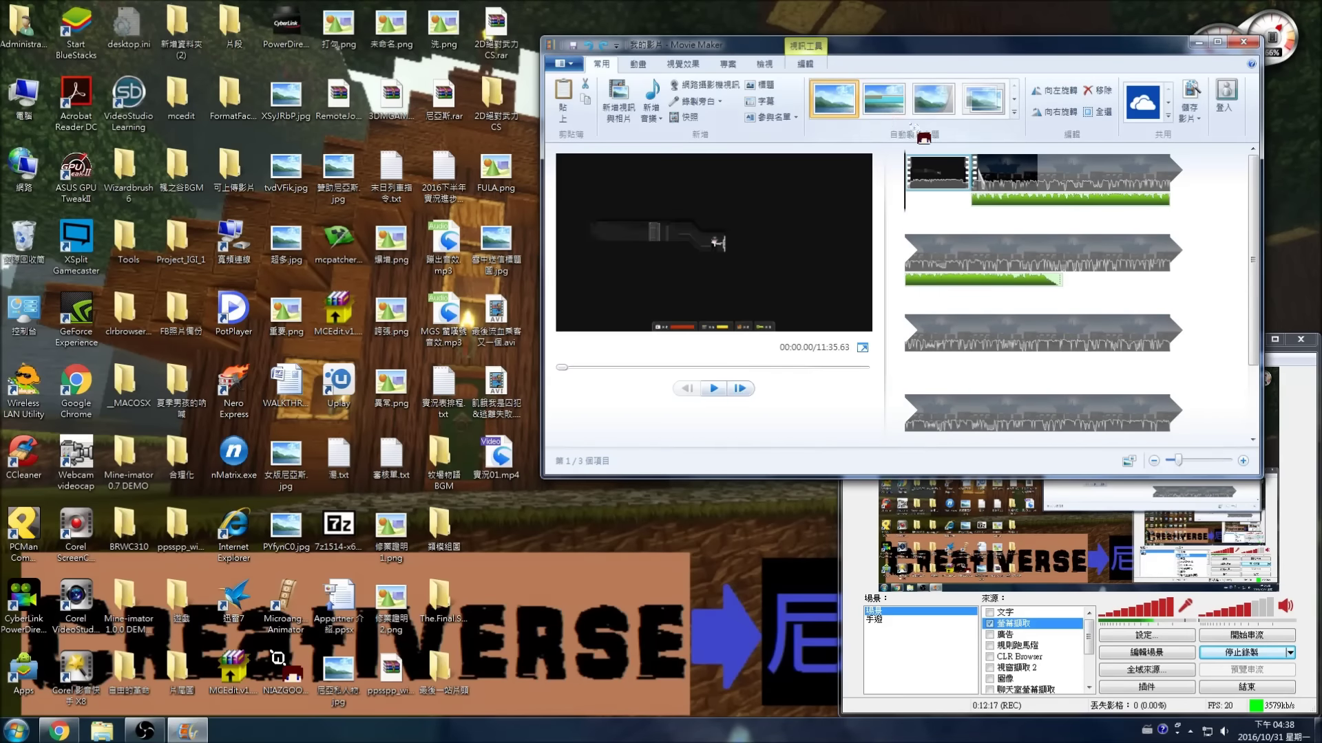
Set the background music's end point at 01:19.43, trimming the track to 50.12 seconds.
left_click(989, 201)
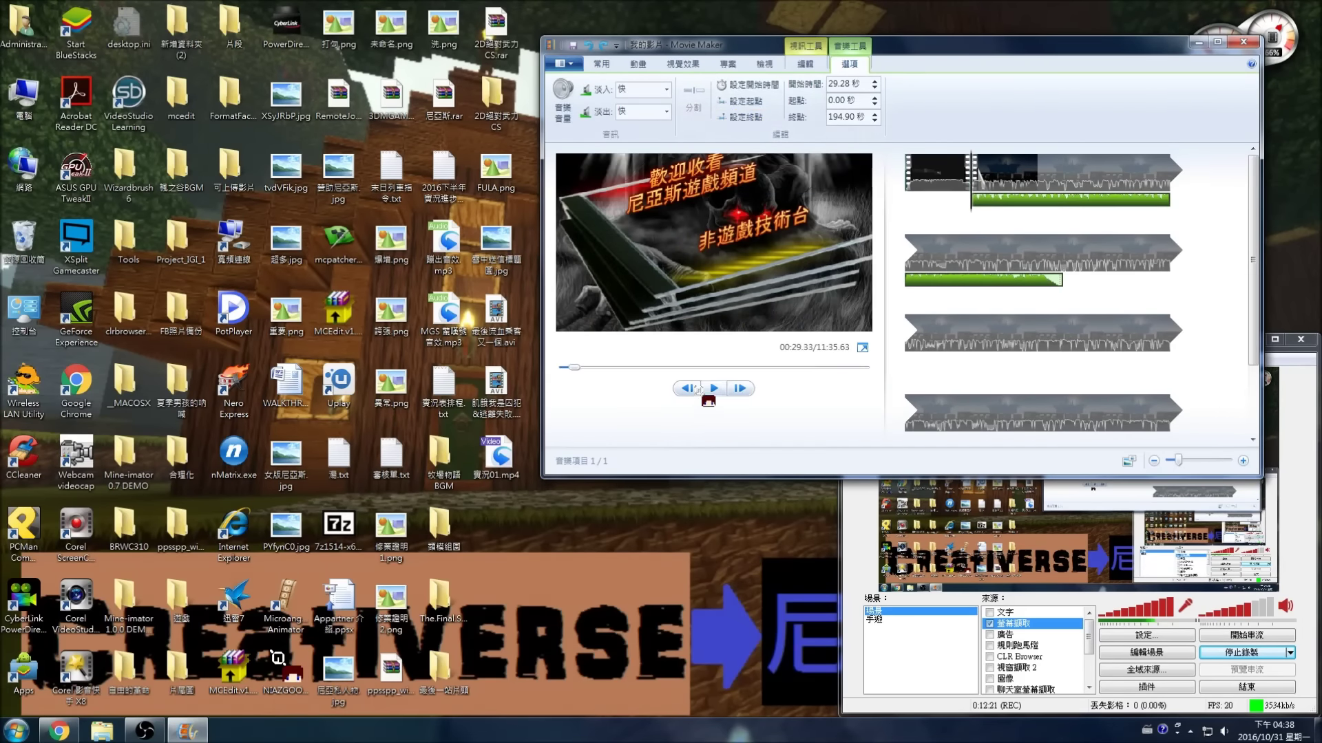
left_click(1063, 189)
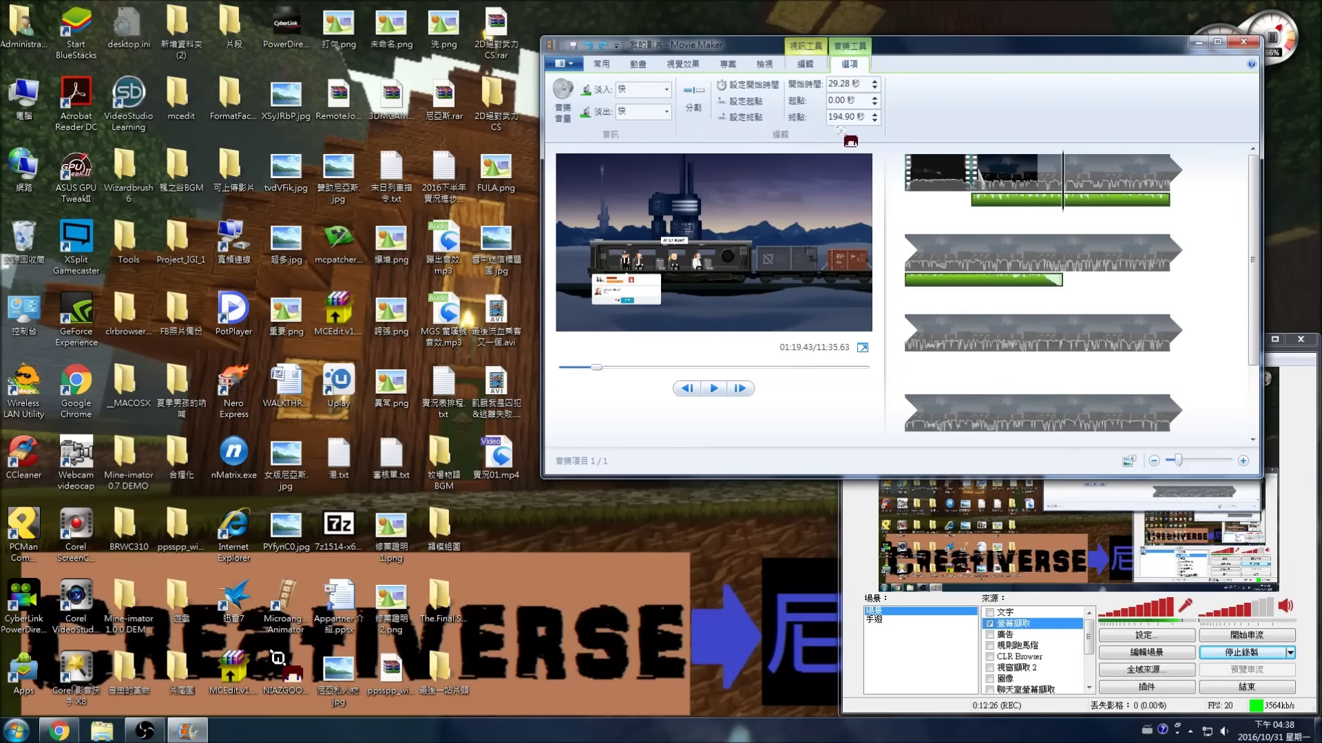
left_click(745, 117)
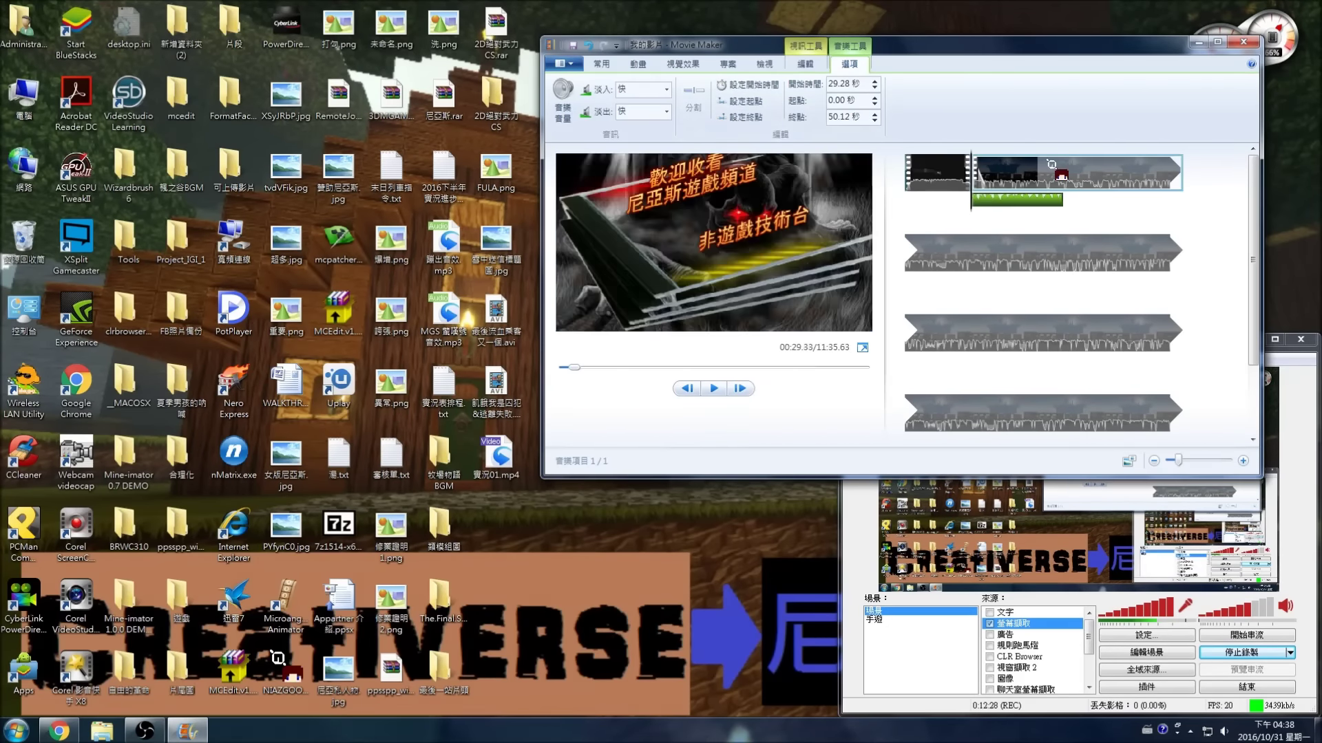
Preview the shortened background music from 01:10.40 and restore its end point to 194.90 seconds.
left_click(1046, 176)
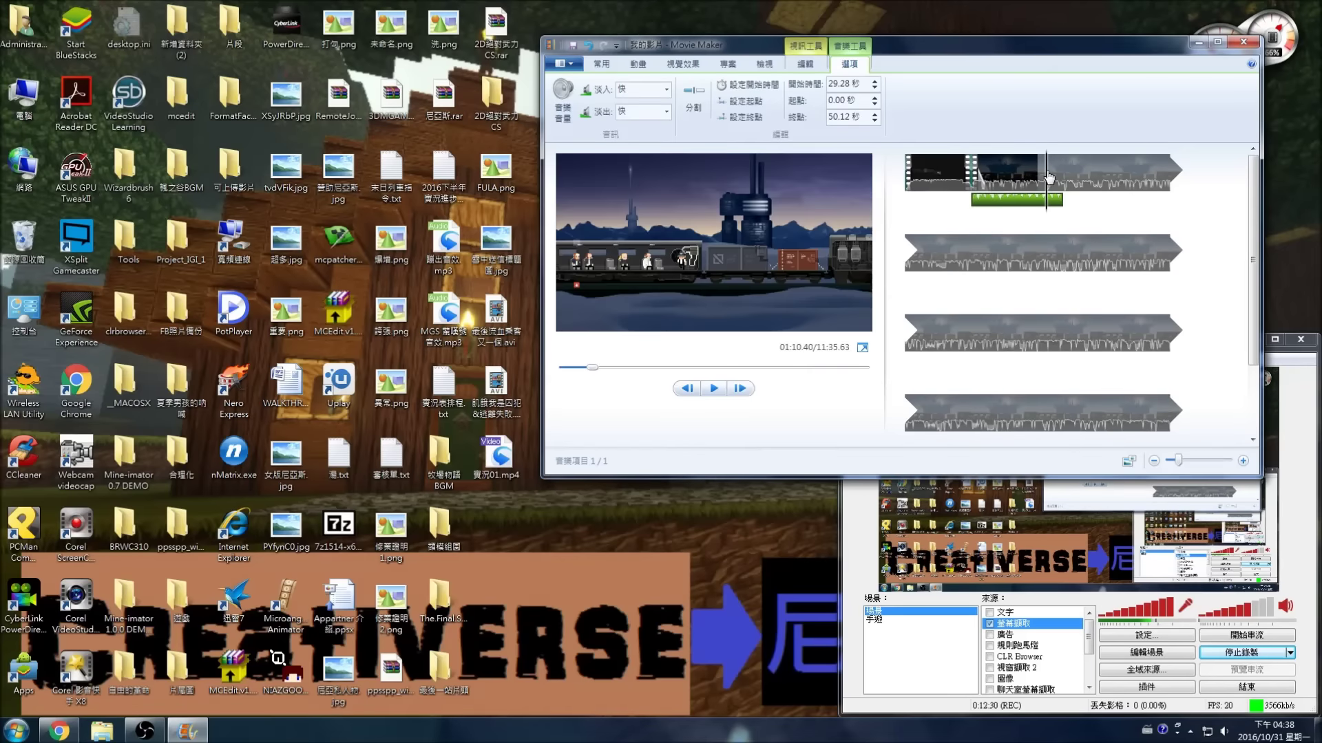
left_click(716, 387)
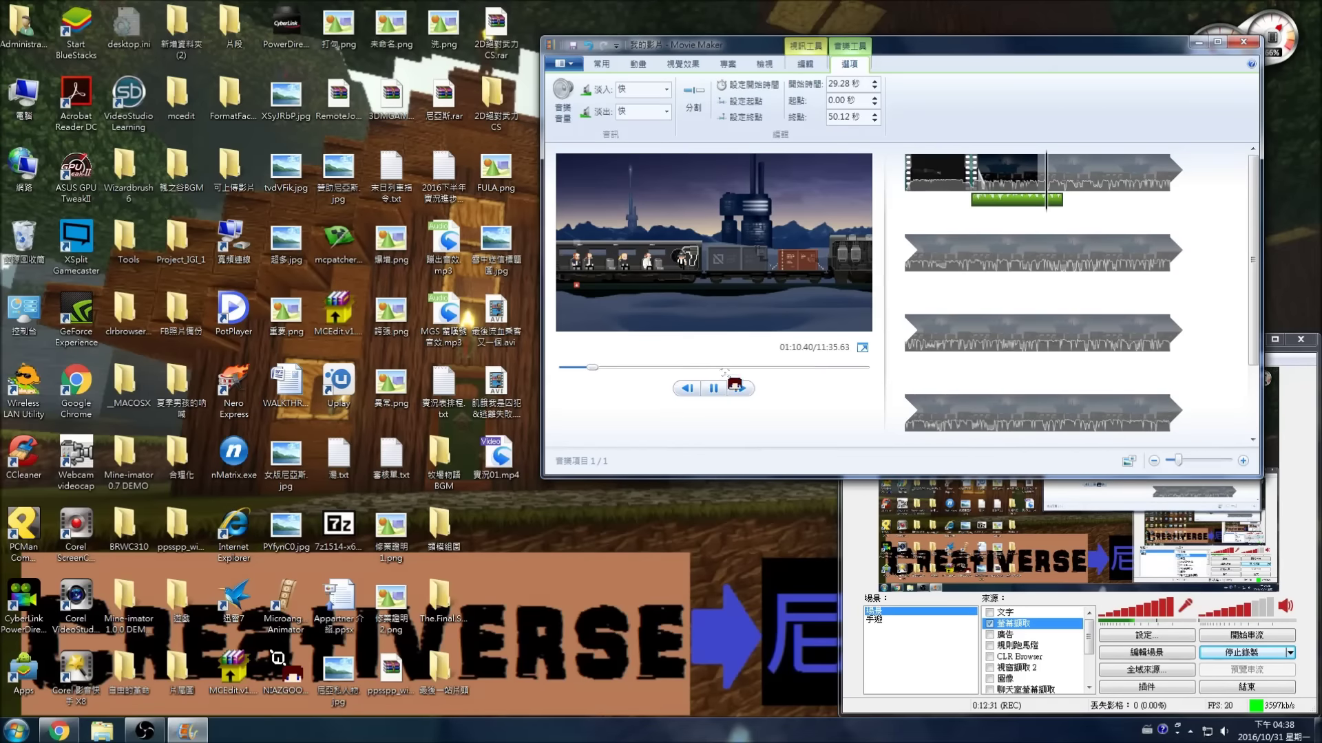
left_click(1057, 159)
left_click(973, 200)
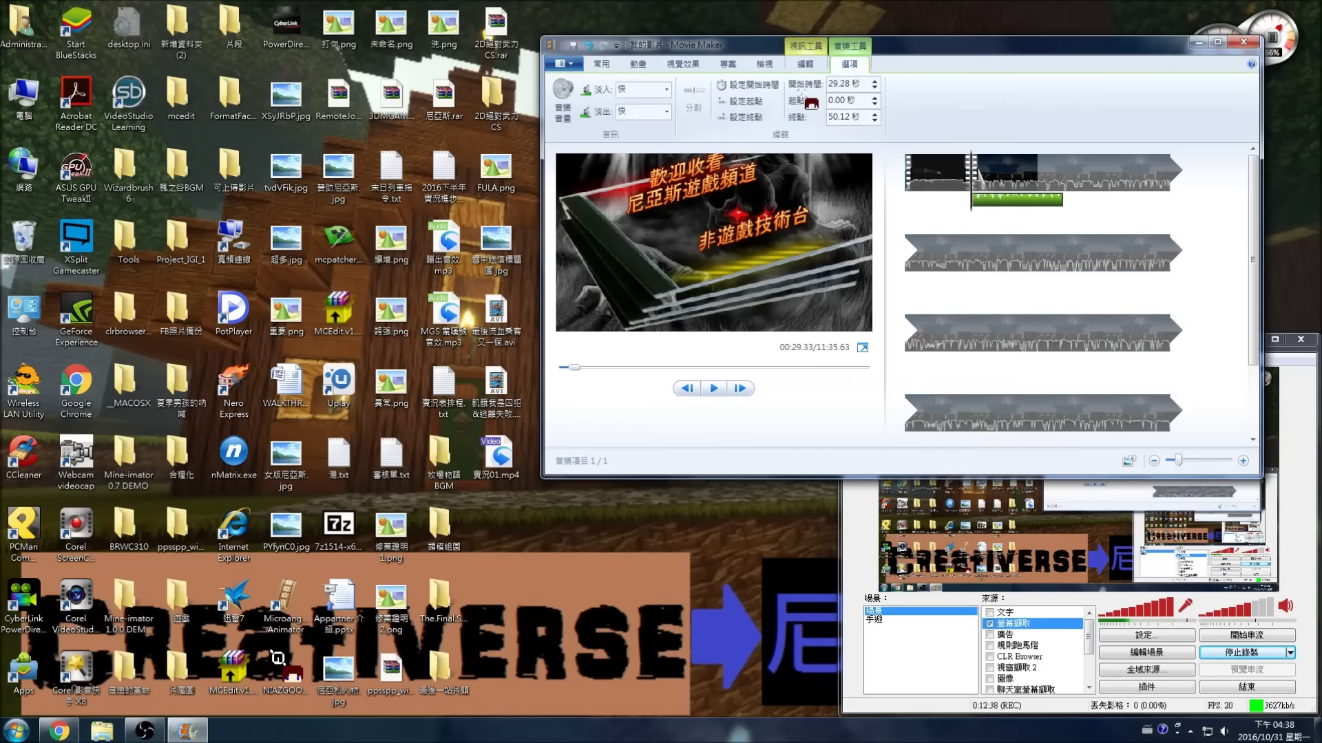
left_click(737, 119)
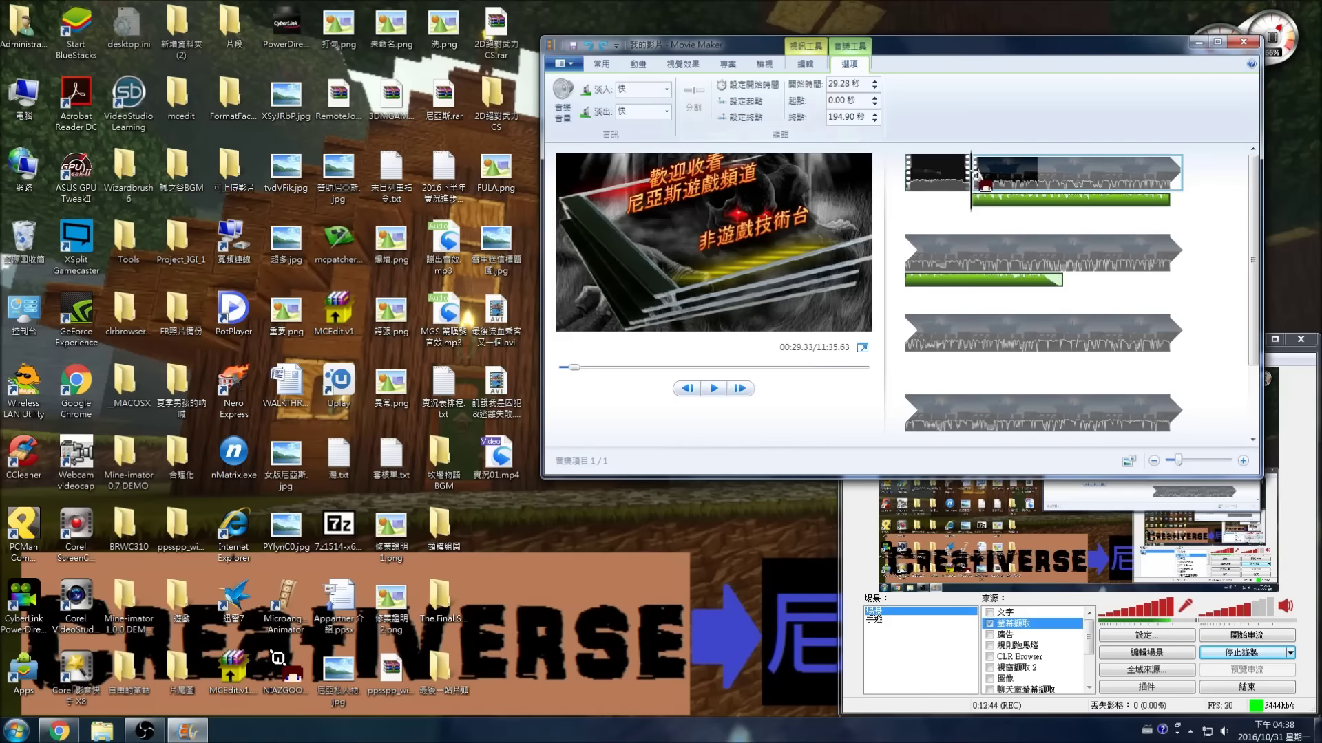
Split the background music at 01:42.80 and move the second part to start at about 229.07 seconds.
left_click(1061, 178)
left_click(1107, 180)
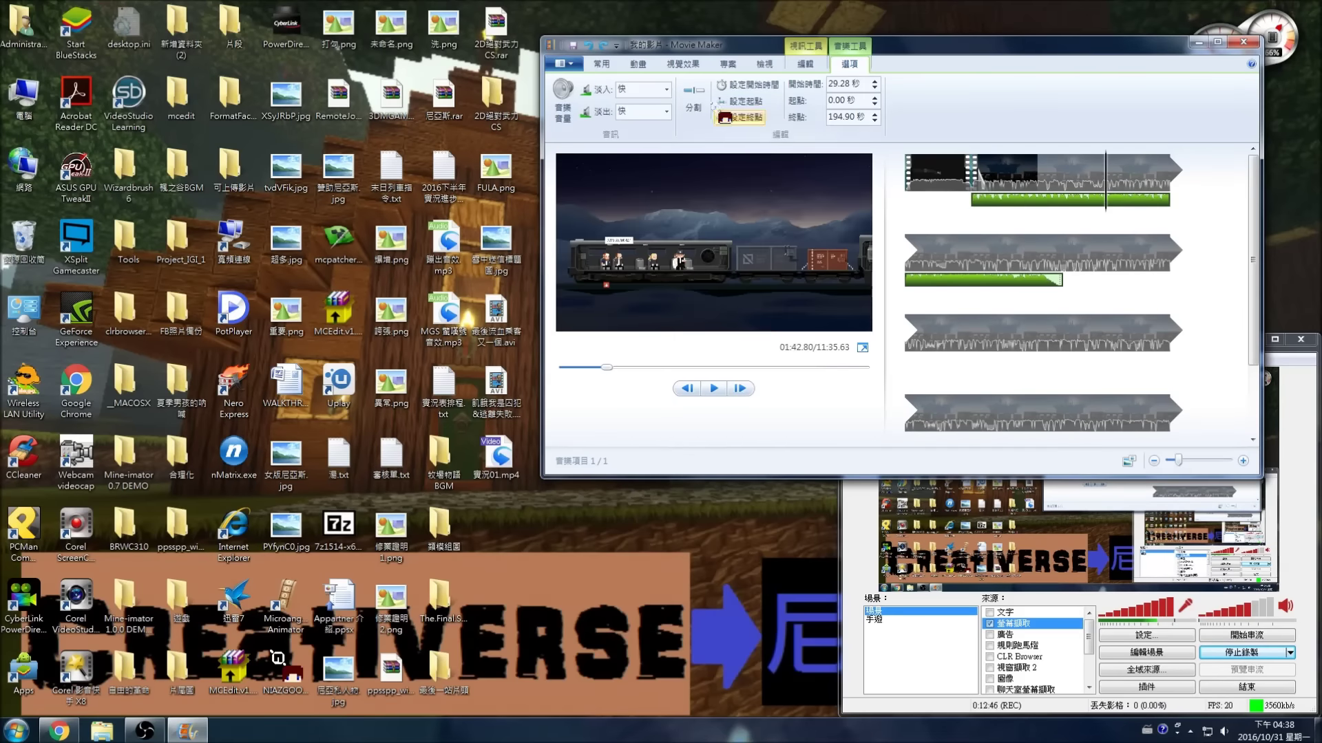
left_click(693, 100)
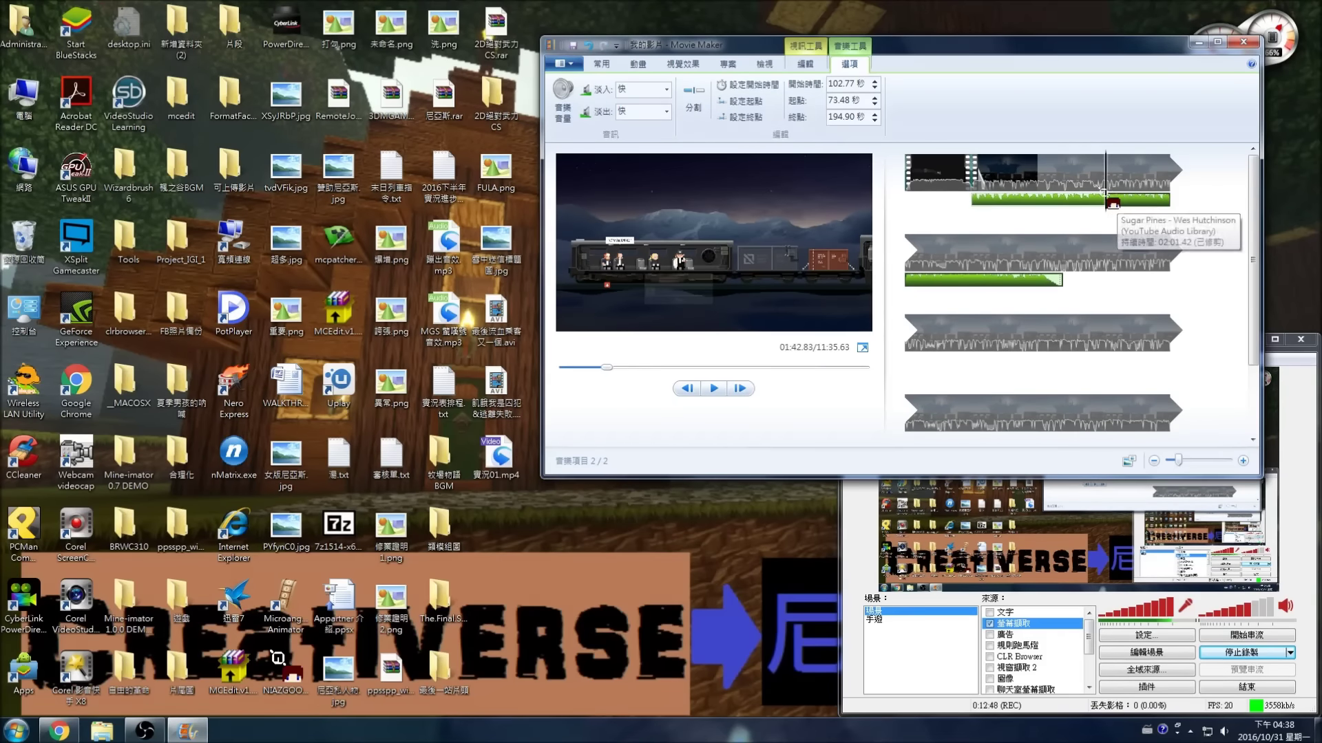
left_click_drag(1110, 202, 1077, 280)
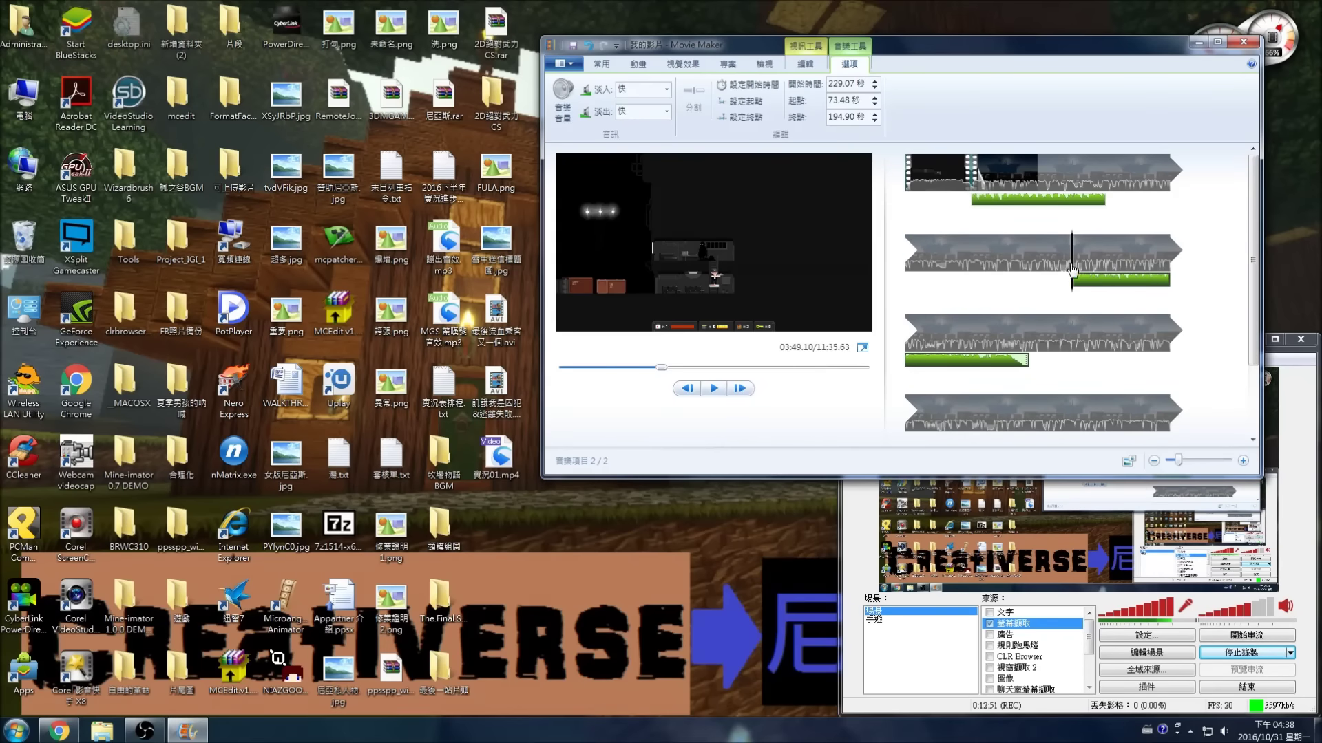
Play the moved music part, and undo both its relocation and the split of the background music.
left_click(714, 389)
left_click(1037, 173)
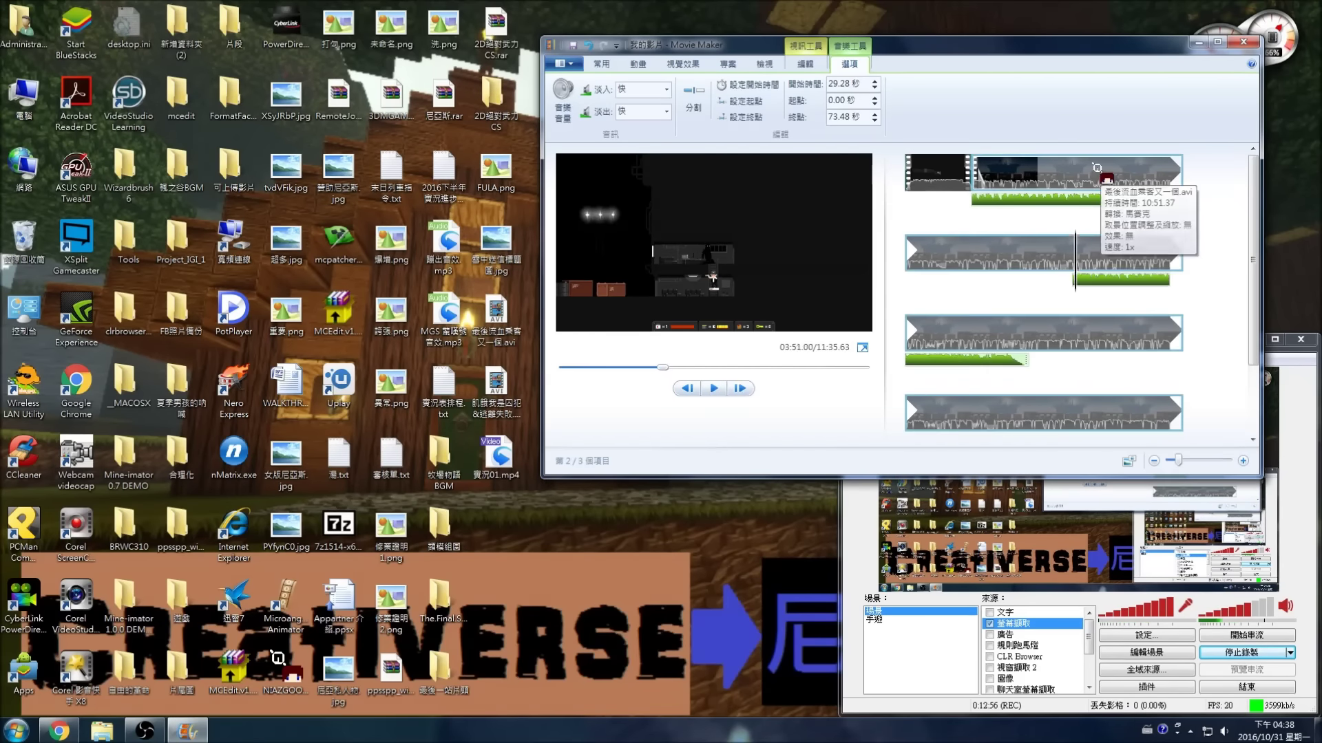
left_click(713, 388)
left_click(713, 390)
left_click(589, 44)
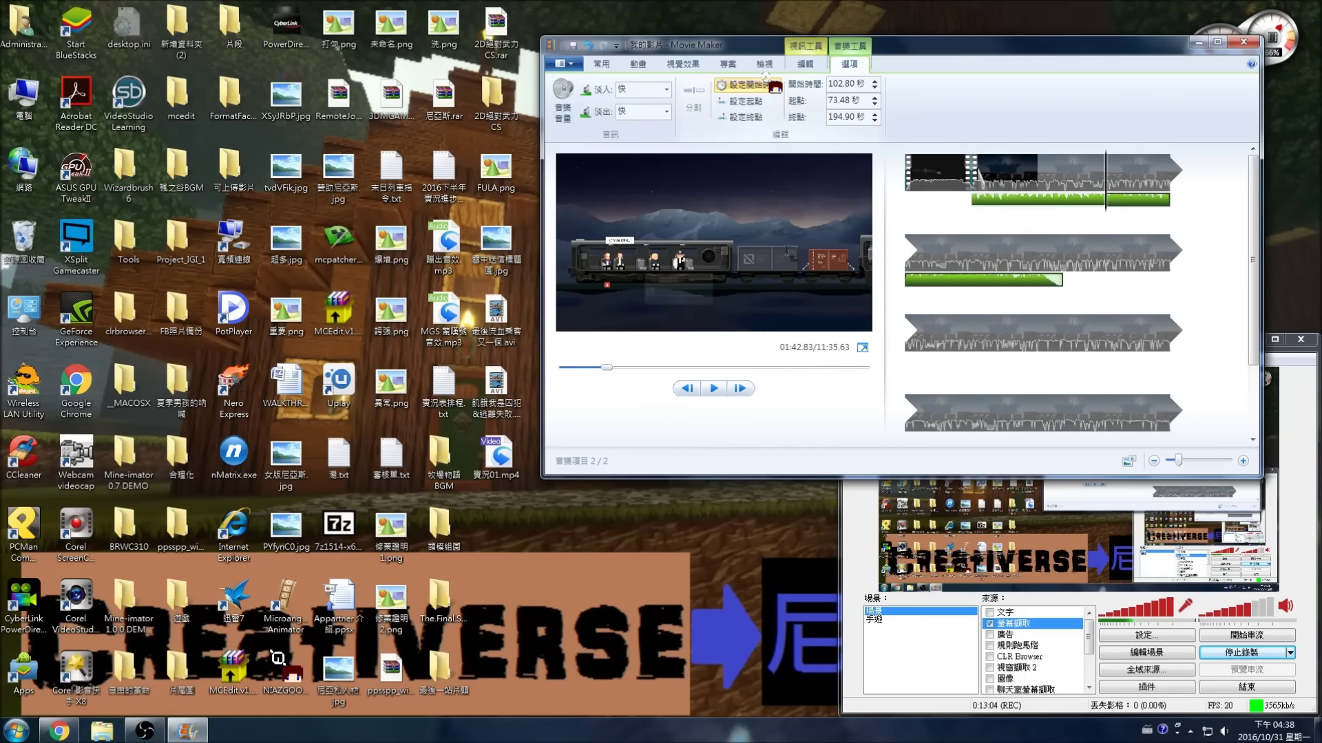
left_click(589, 46)
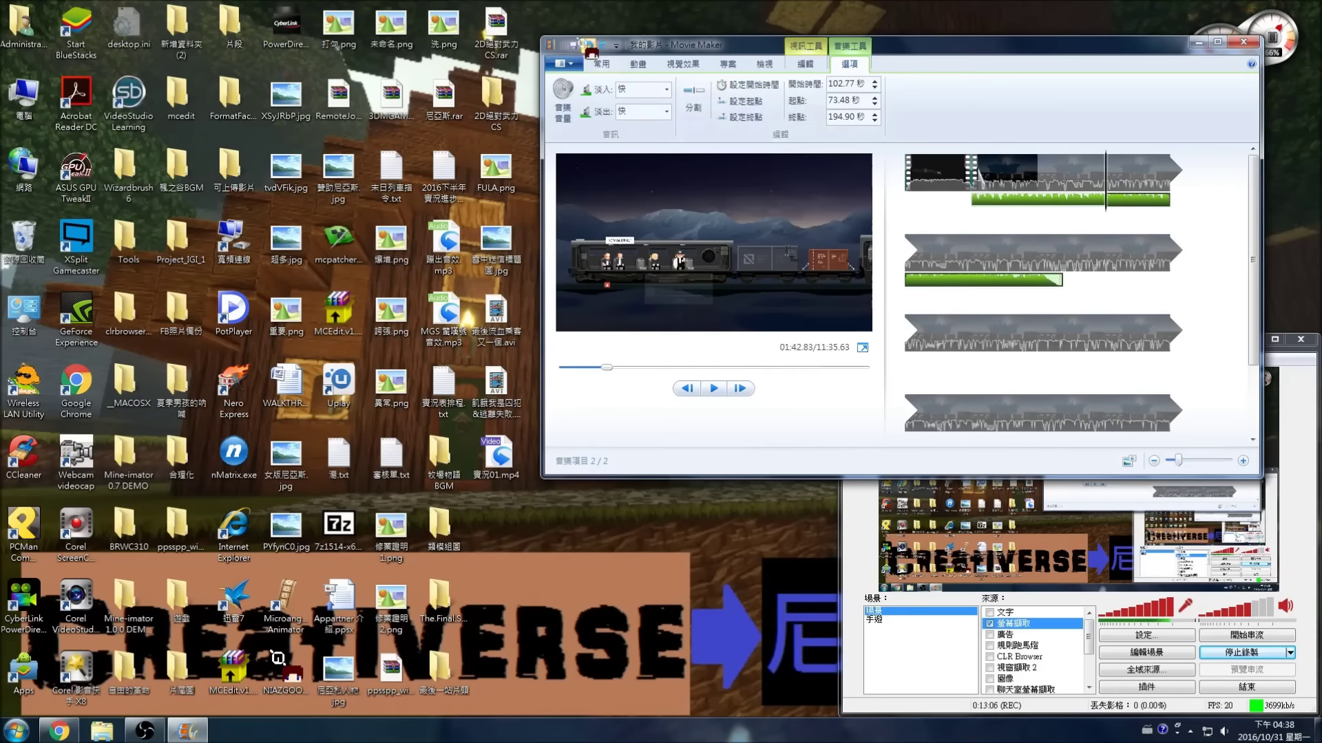
left_click(589, 46)
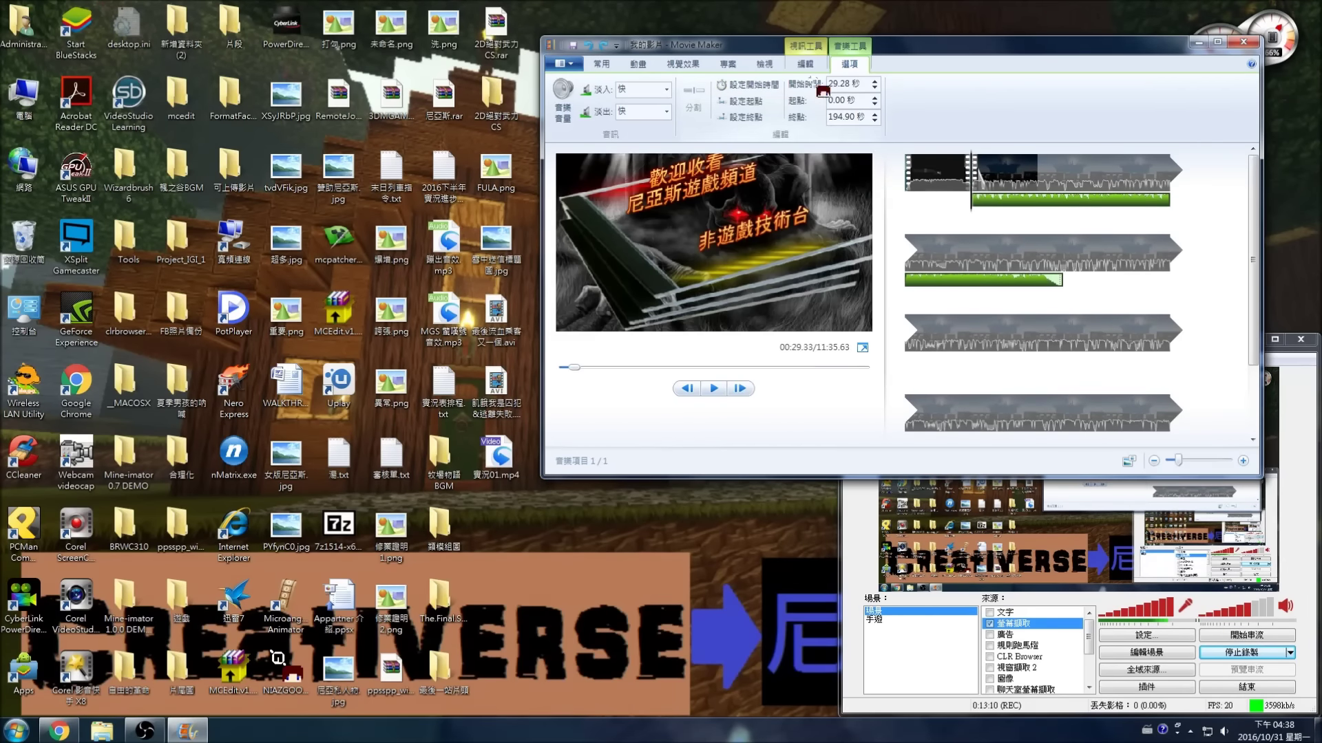
Check the intro clip's volume and fade-in options, and set its playback speed to 2x.
left_click(805, 63)
left_click(927, 152)
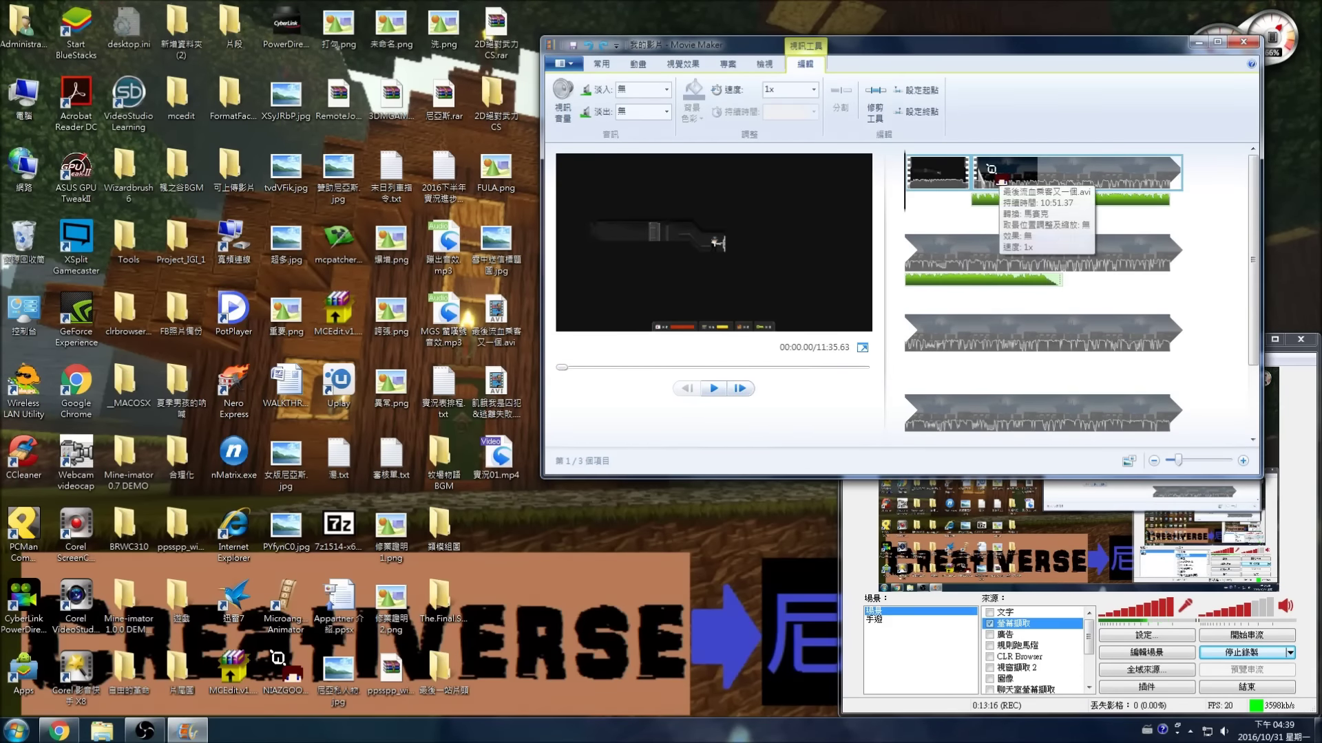
left_click(562, 93)
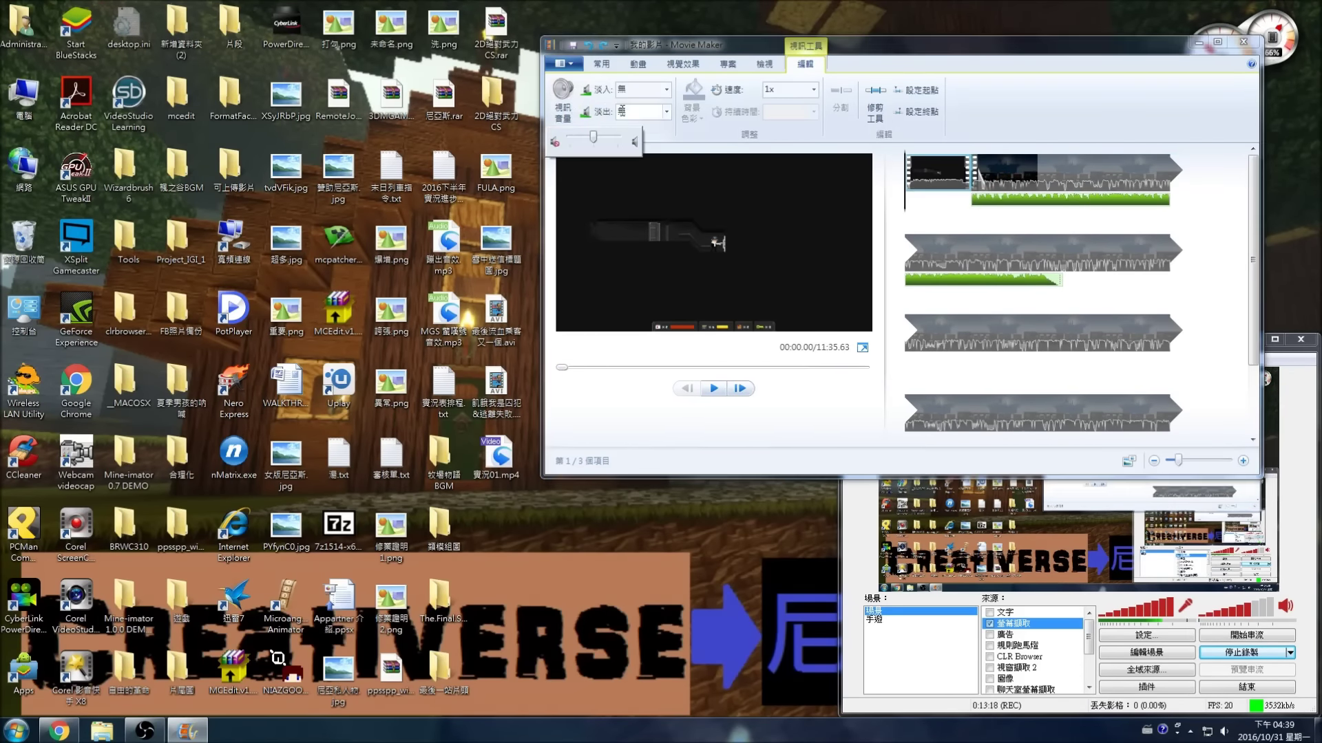
left_click(665, 89)
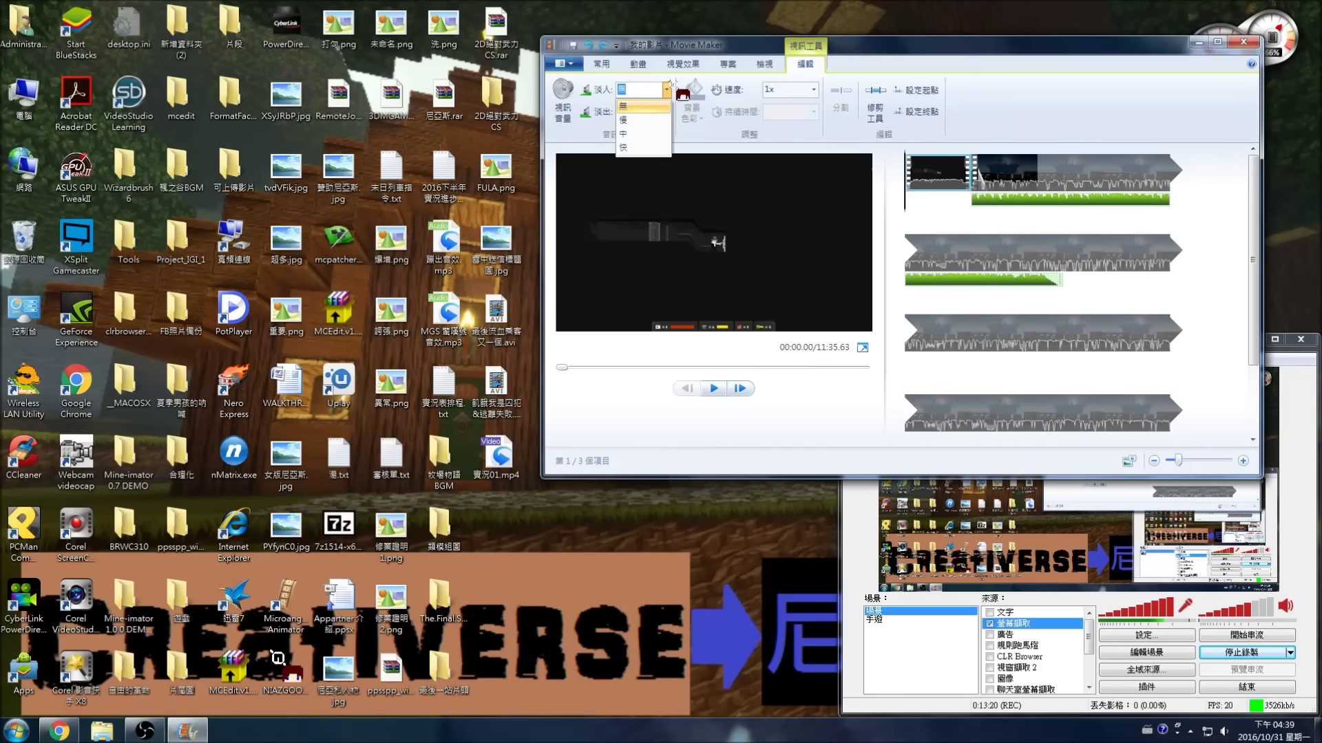
left_click(670, 83)
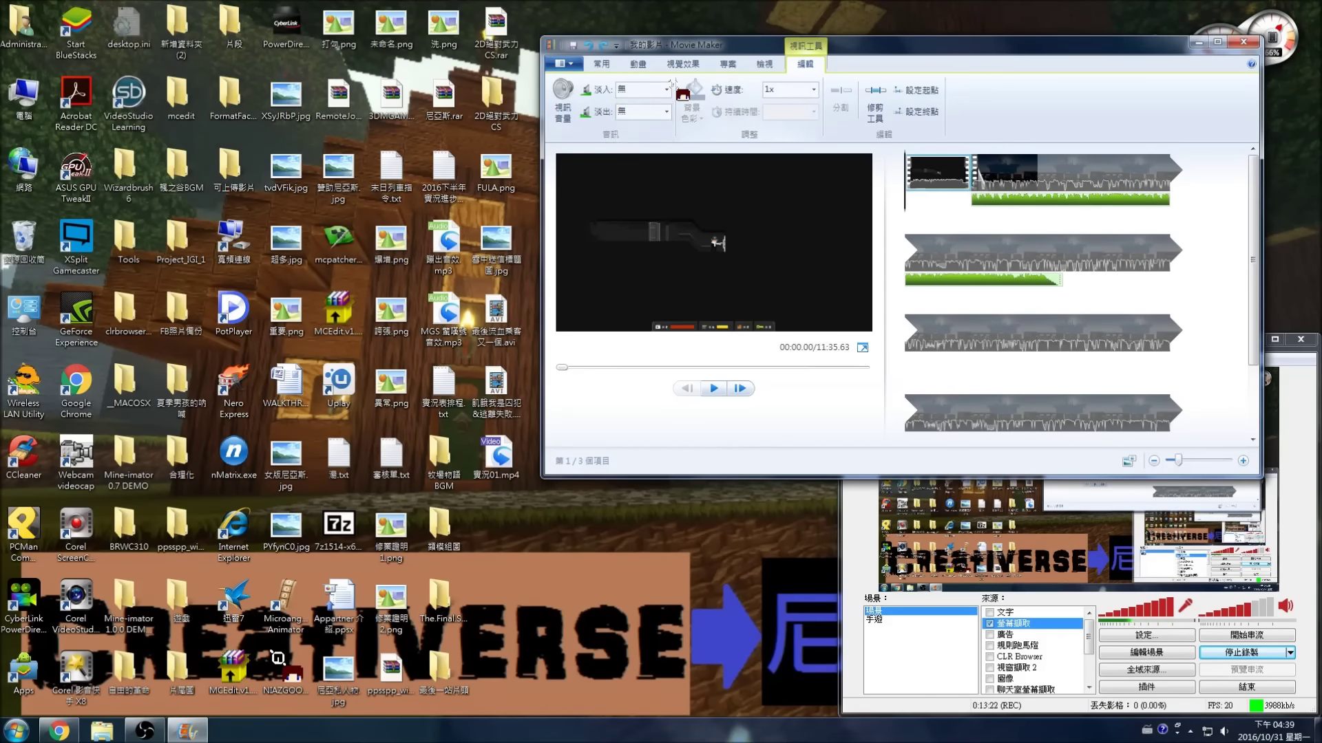
left_click(811, 84)
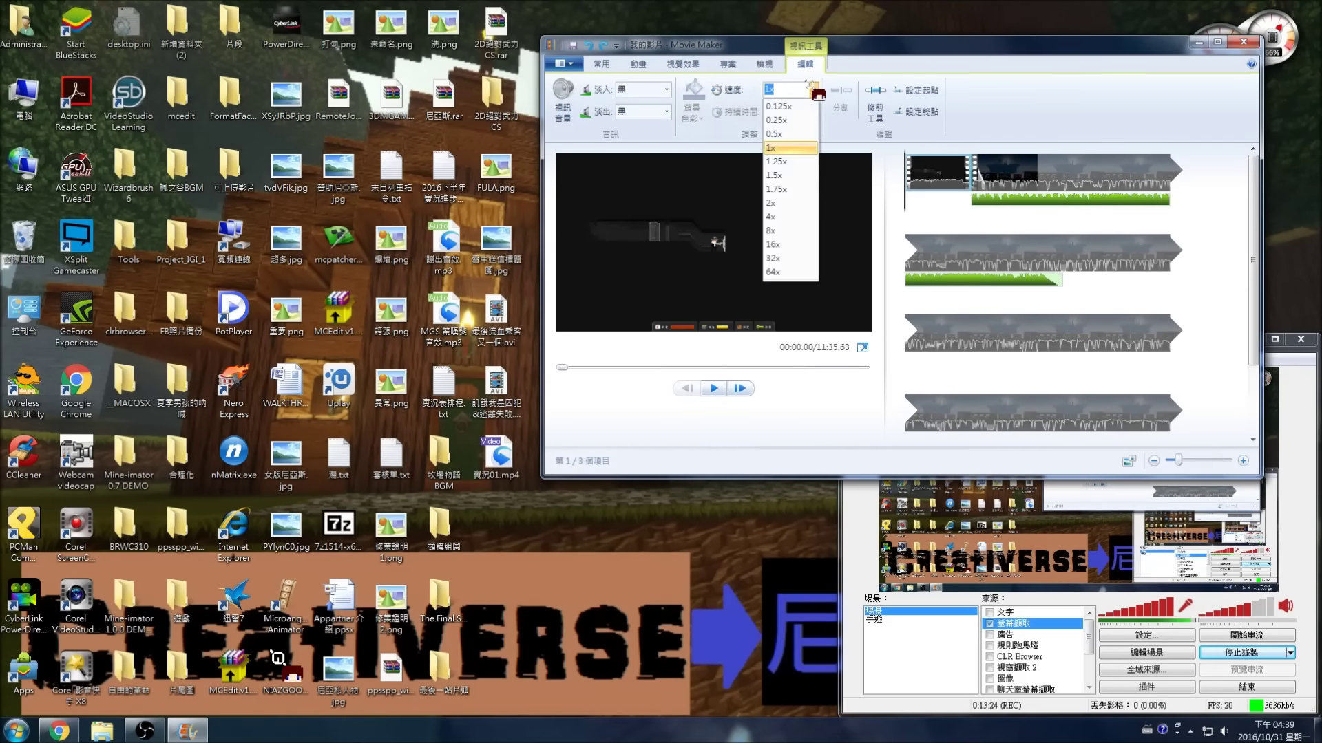
left_click(795, 201)
Lower the intro clip's volume and set both its audio fade in and fade out to Fast (快).
left_click(563, 97)
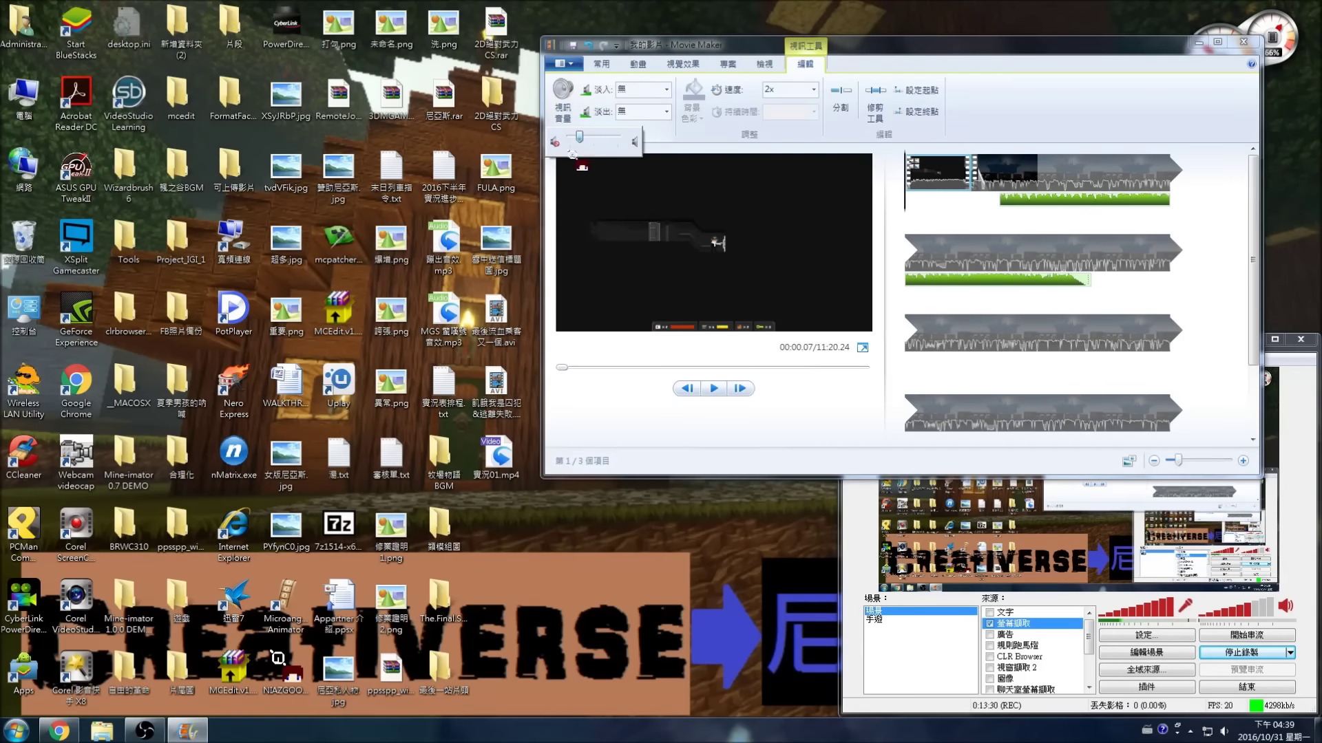
left_click(665, 89)
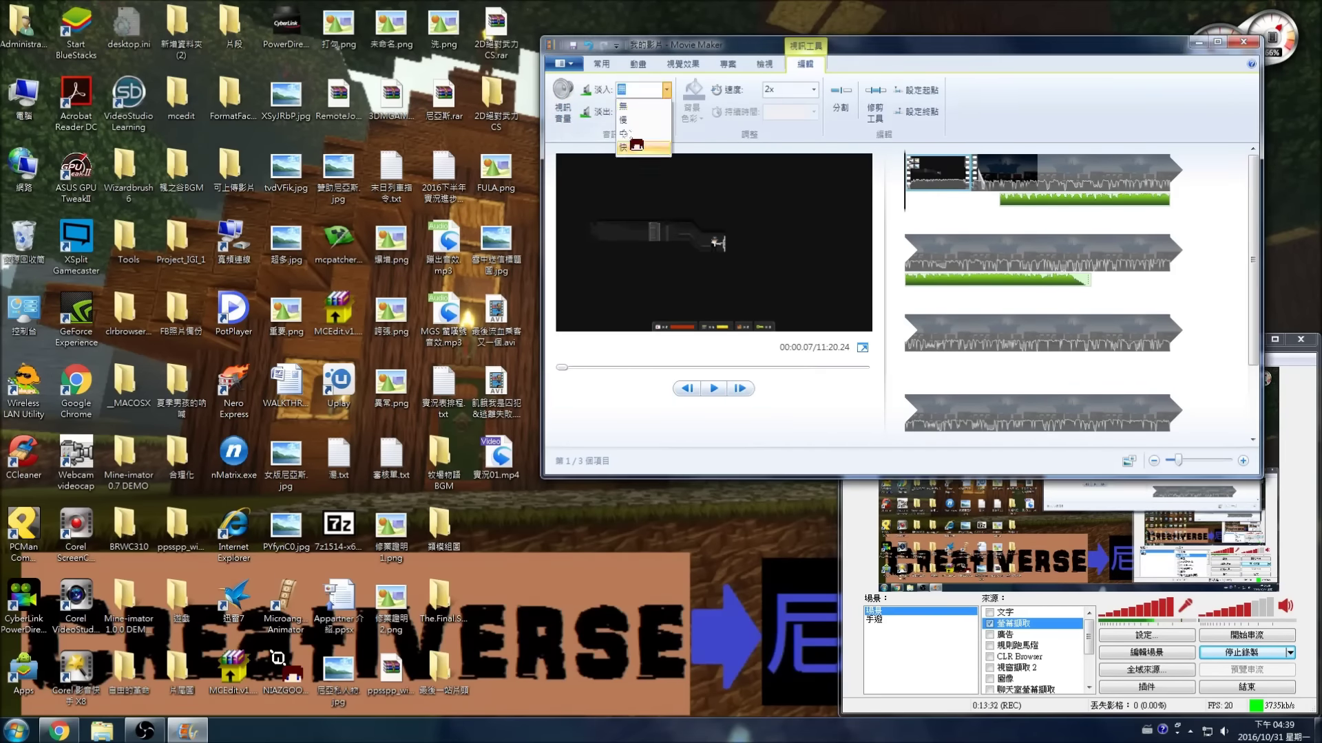
left_click(623, 147)
left_click(666, 111)
left_click(624, 169)
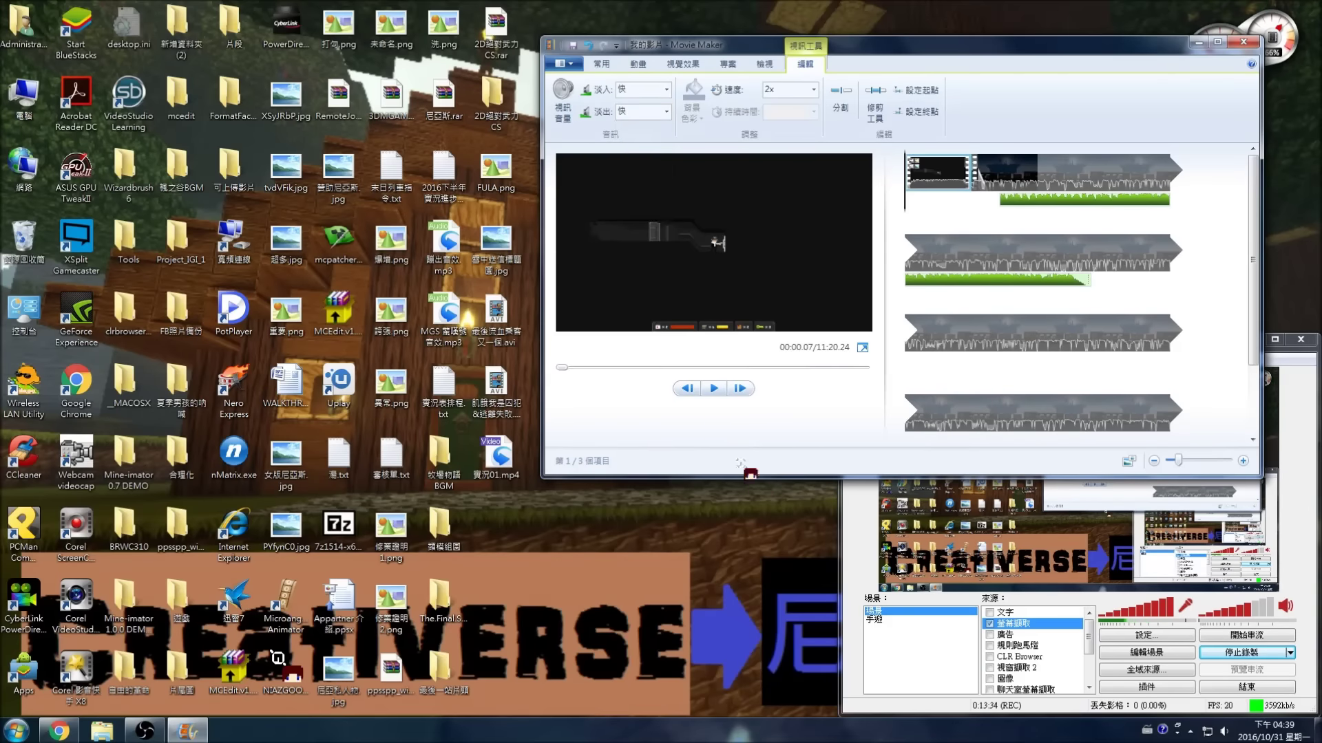
Play the sped-up intro clip to about 00:12.87 and return the playhead to its start.
left_click(713, 388)
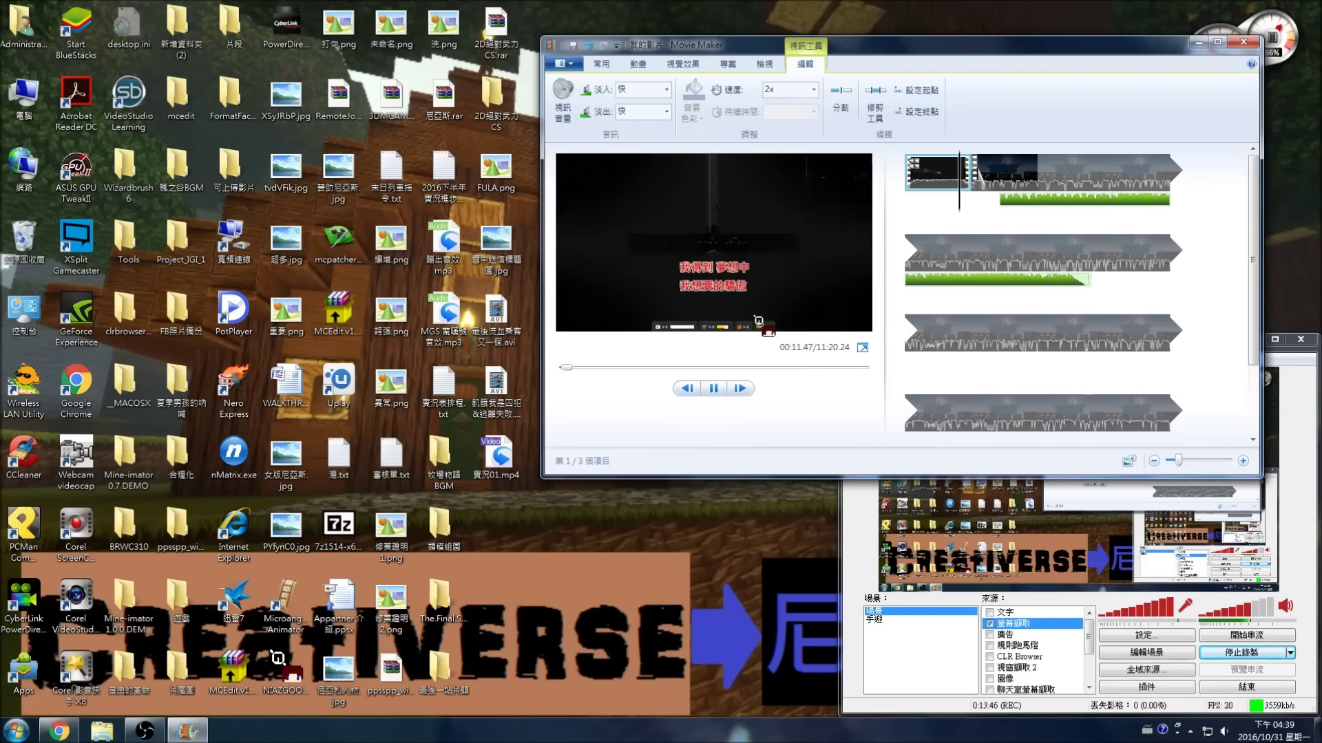
left_click(716, 388)
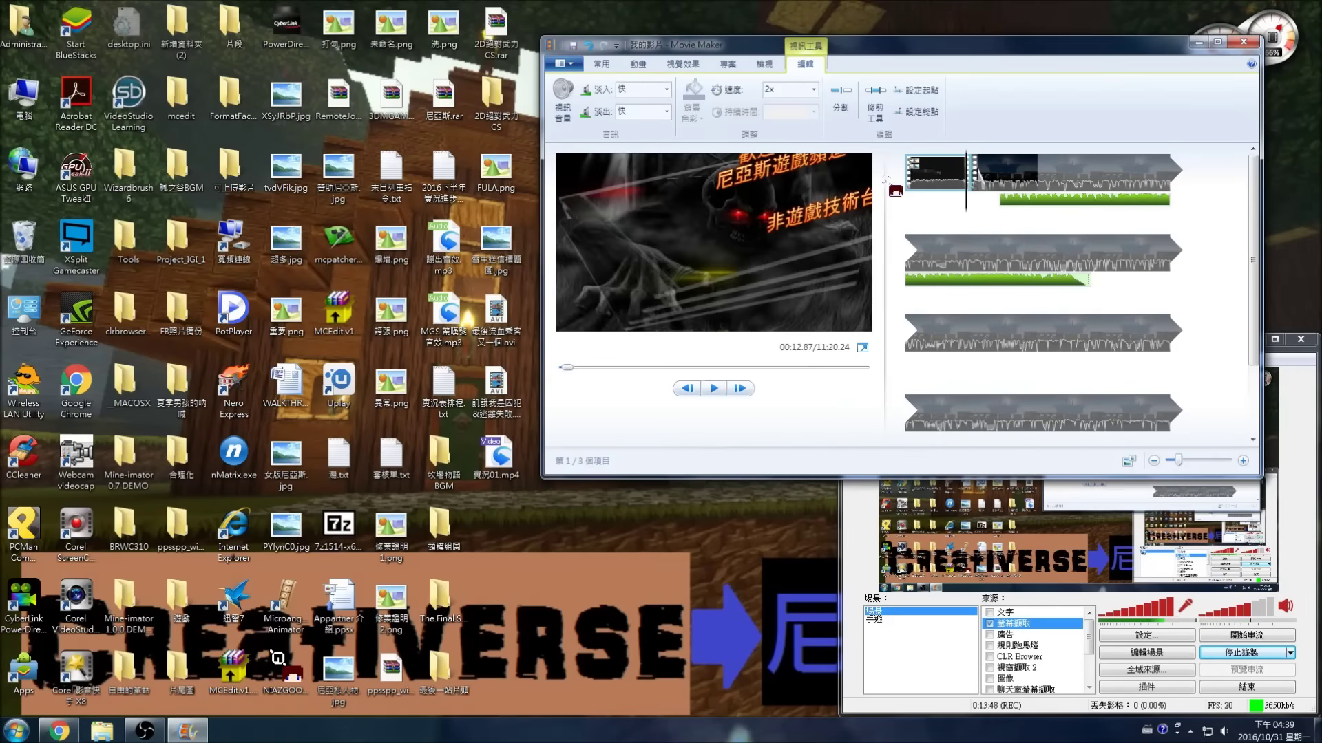
left_click(907, 164)
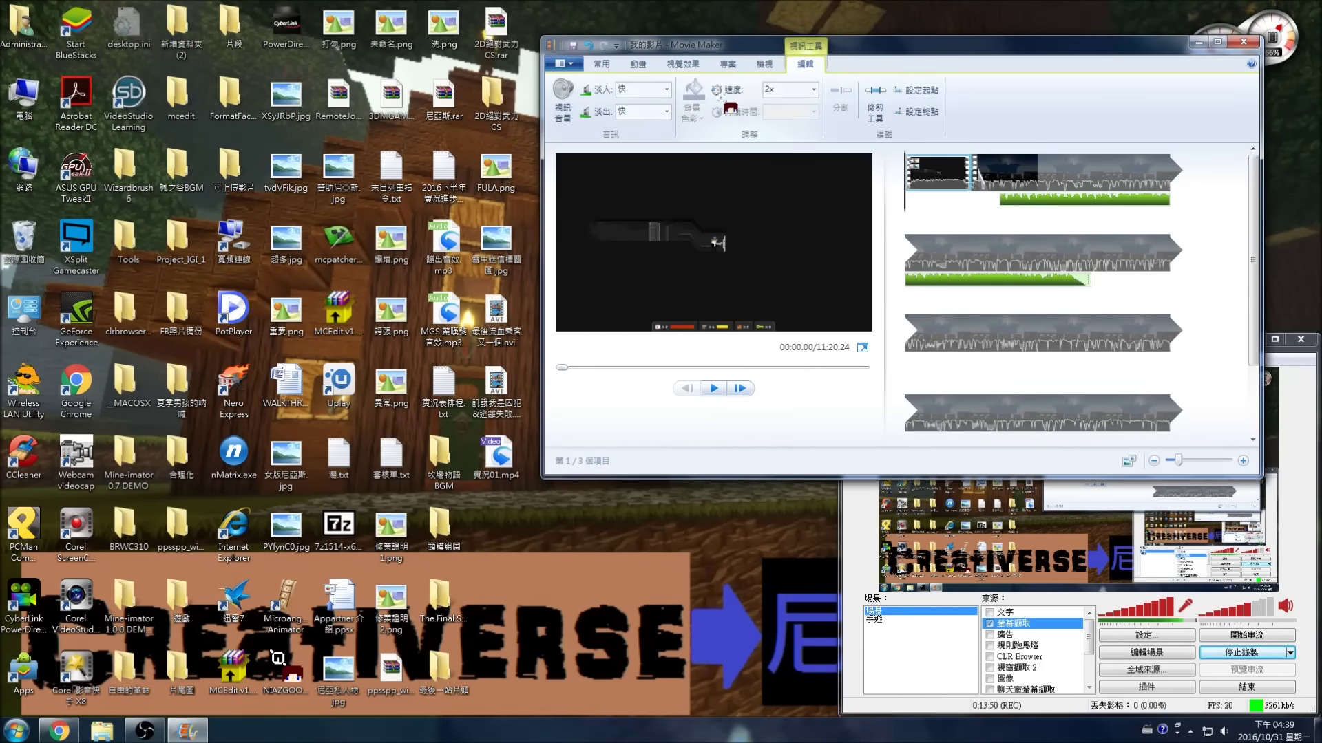
Raise the intro clip's volume to around the middle level and play the clip again.
left_click(564, 103)
left_click_drag(577, 128, 589, 150)
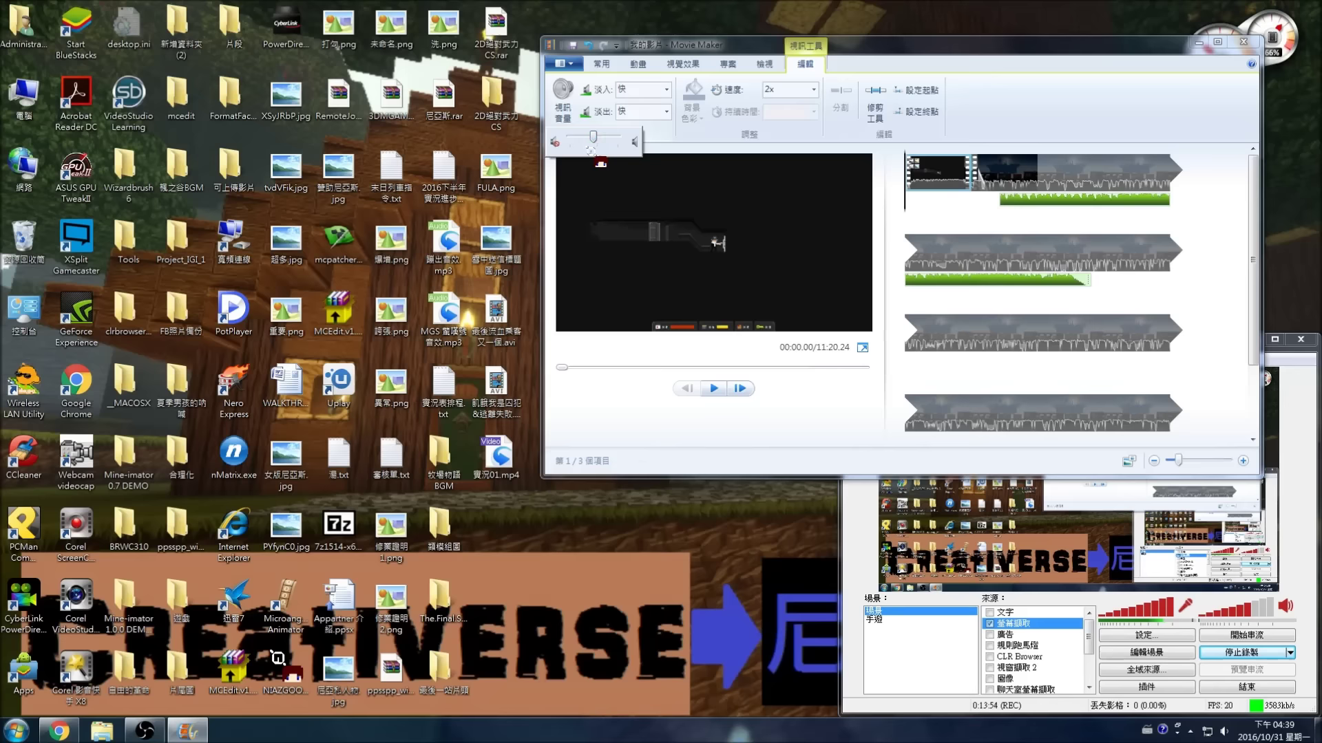
left_click(712, 388)
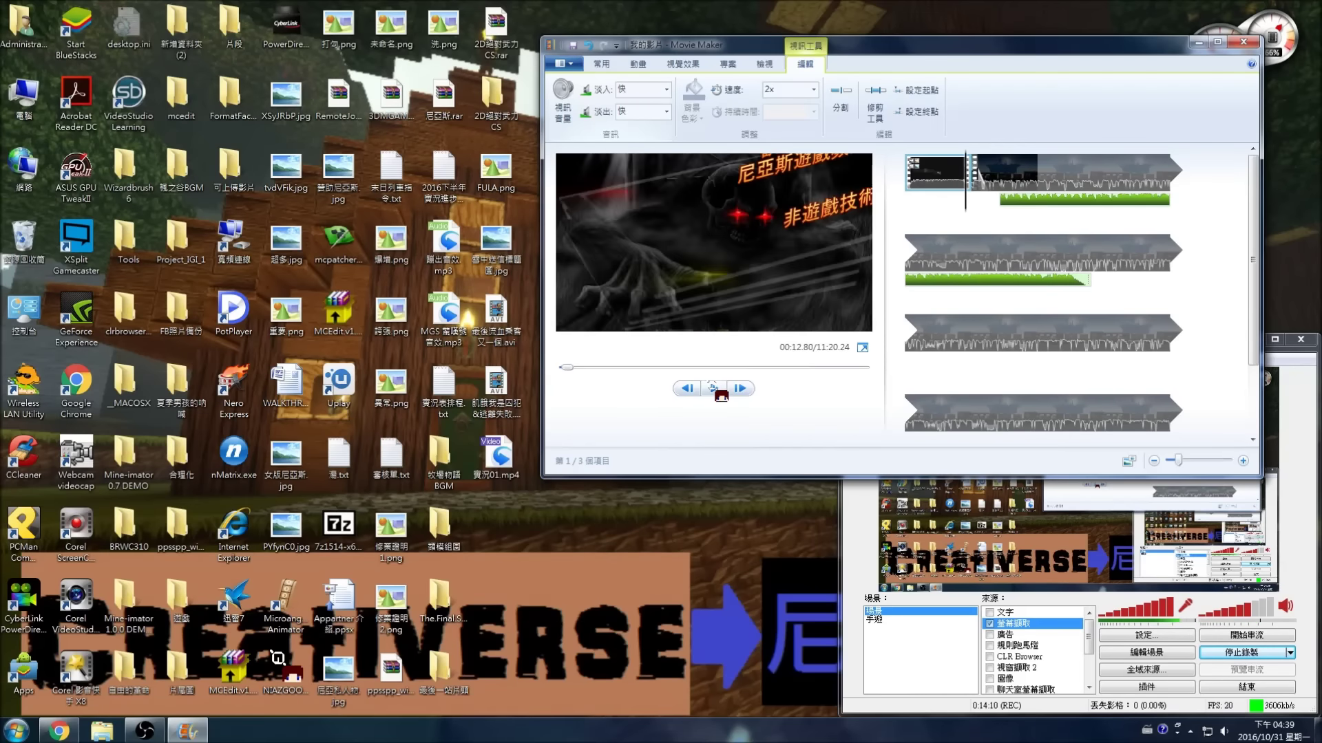
Set the intro clip's playback speed to 1x and return the playhead to the beginning of the movie.
left_click(814, 89)
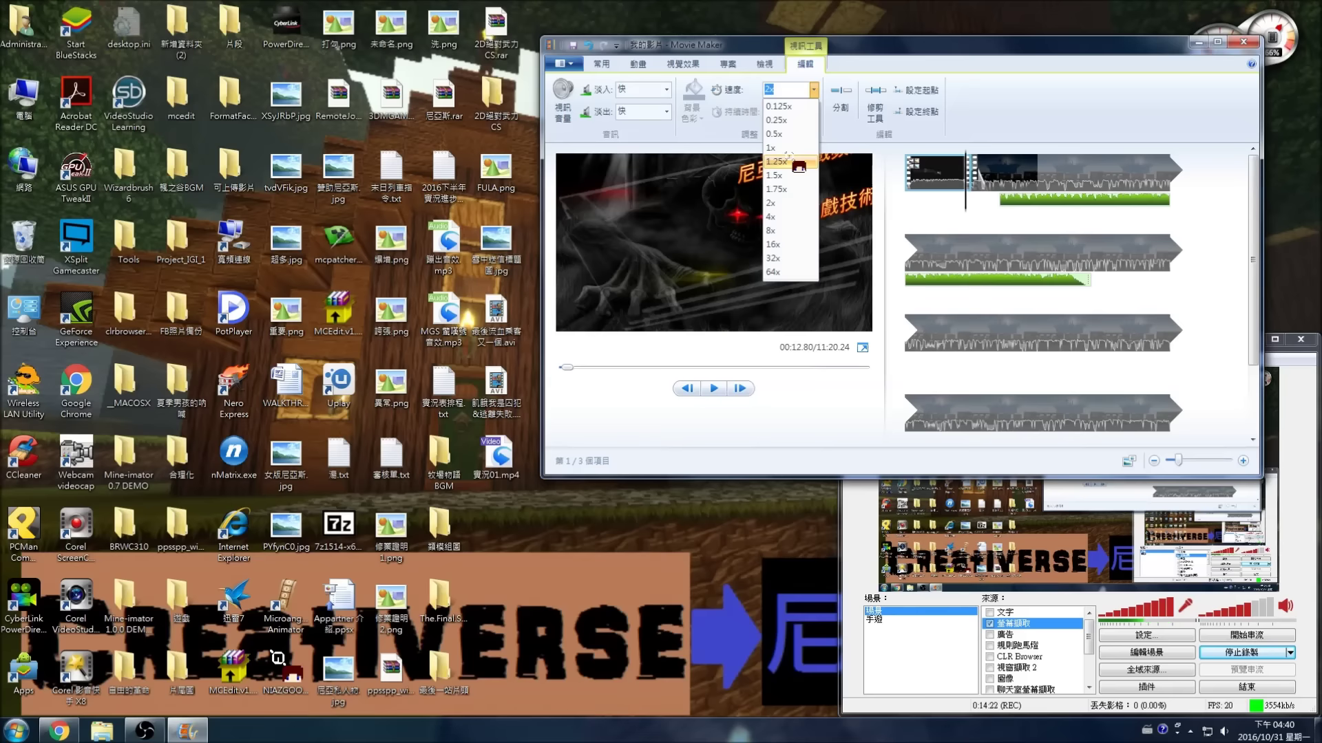
left_click(991, 182)
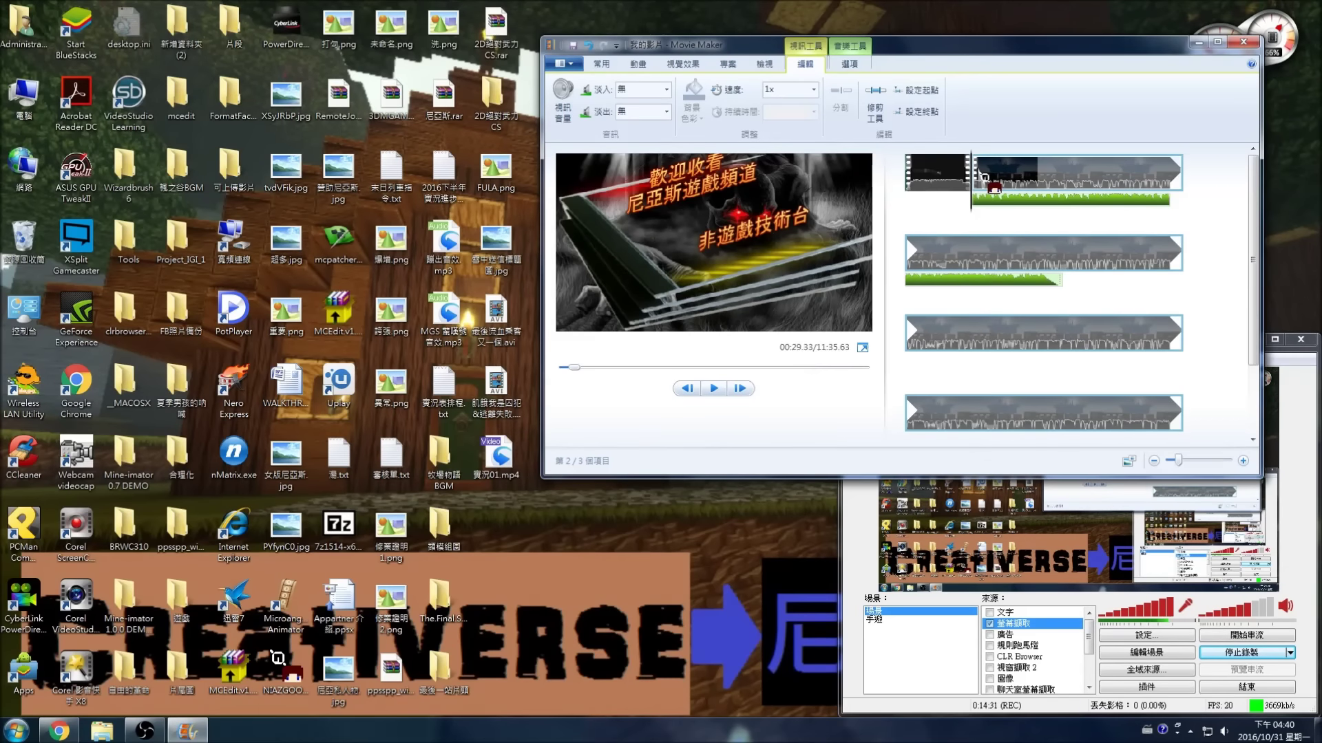
left_click_drag(1015, 170, 971, 178)
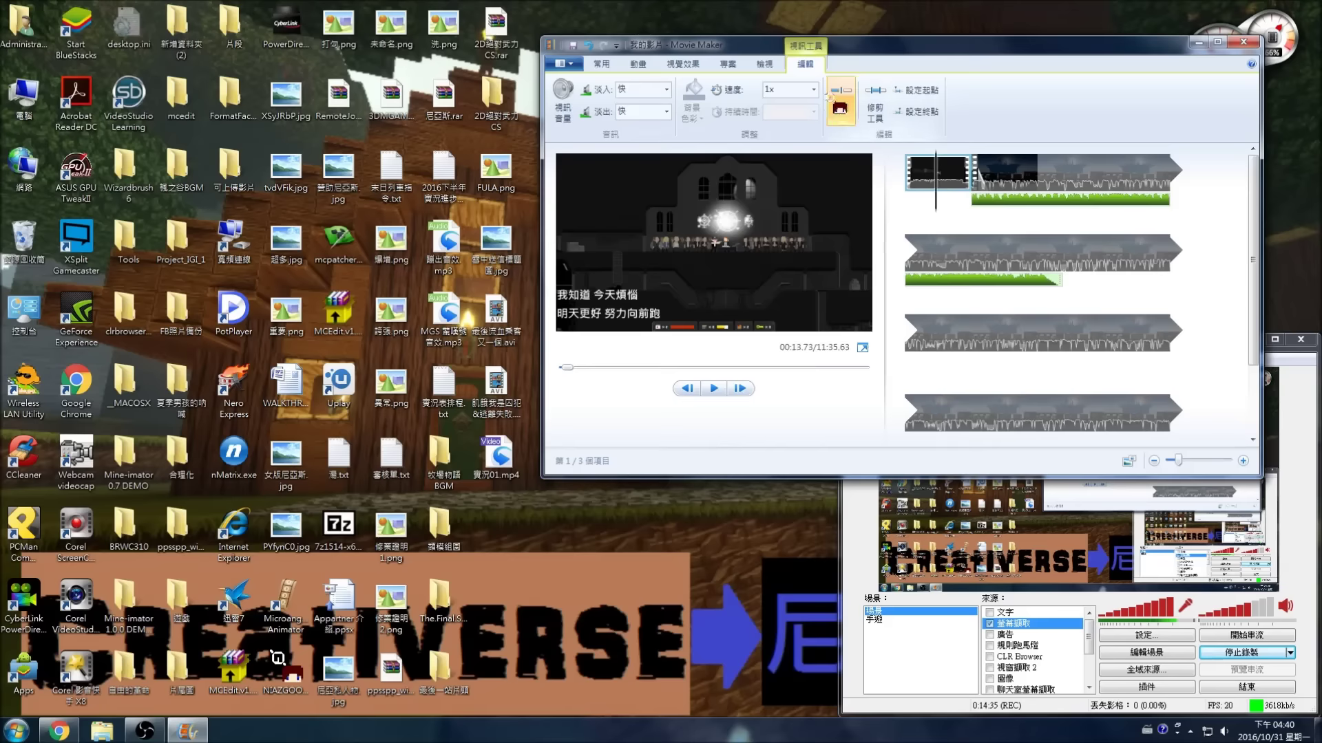
left_click_drag(999, 161, 584, 40)
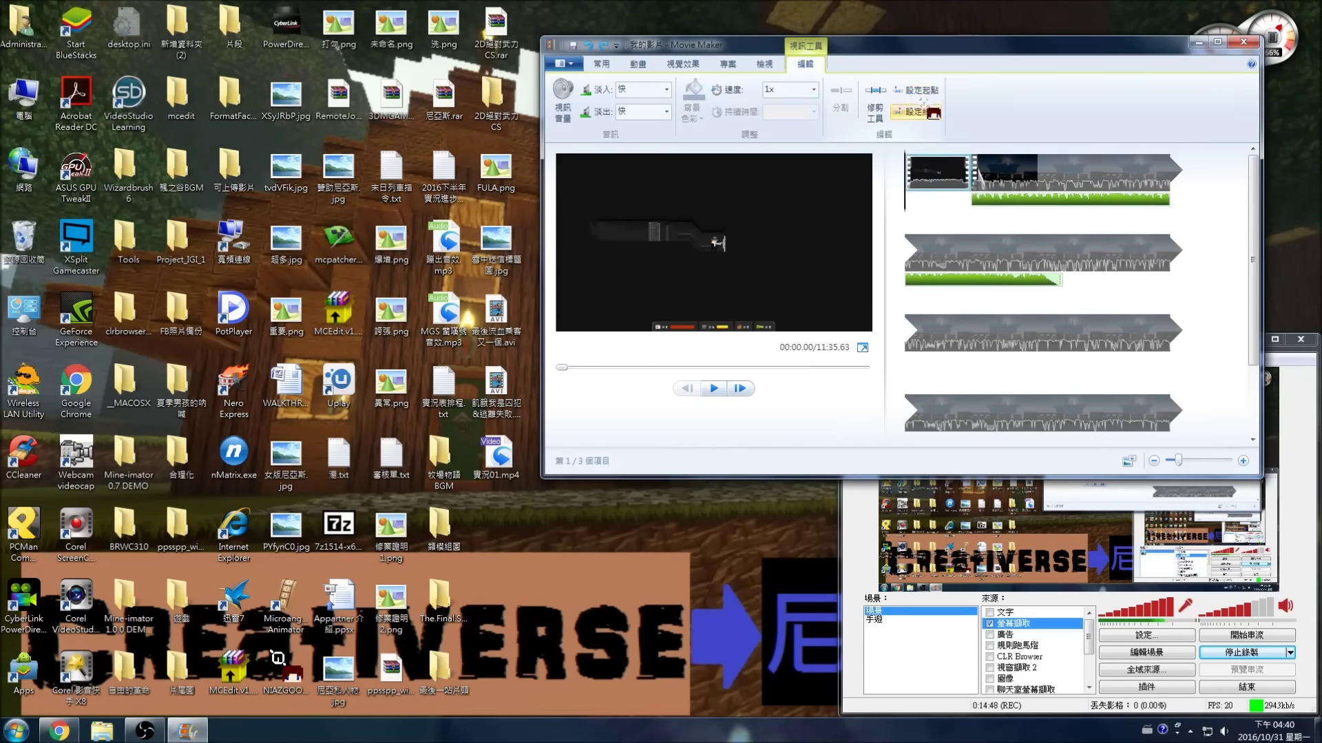
Toggle the timeline's audio waveforms off and on twice, and check the thumbnail size options.
left_click(762, 64)
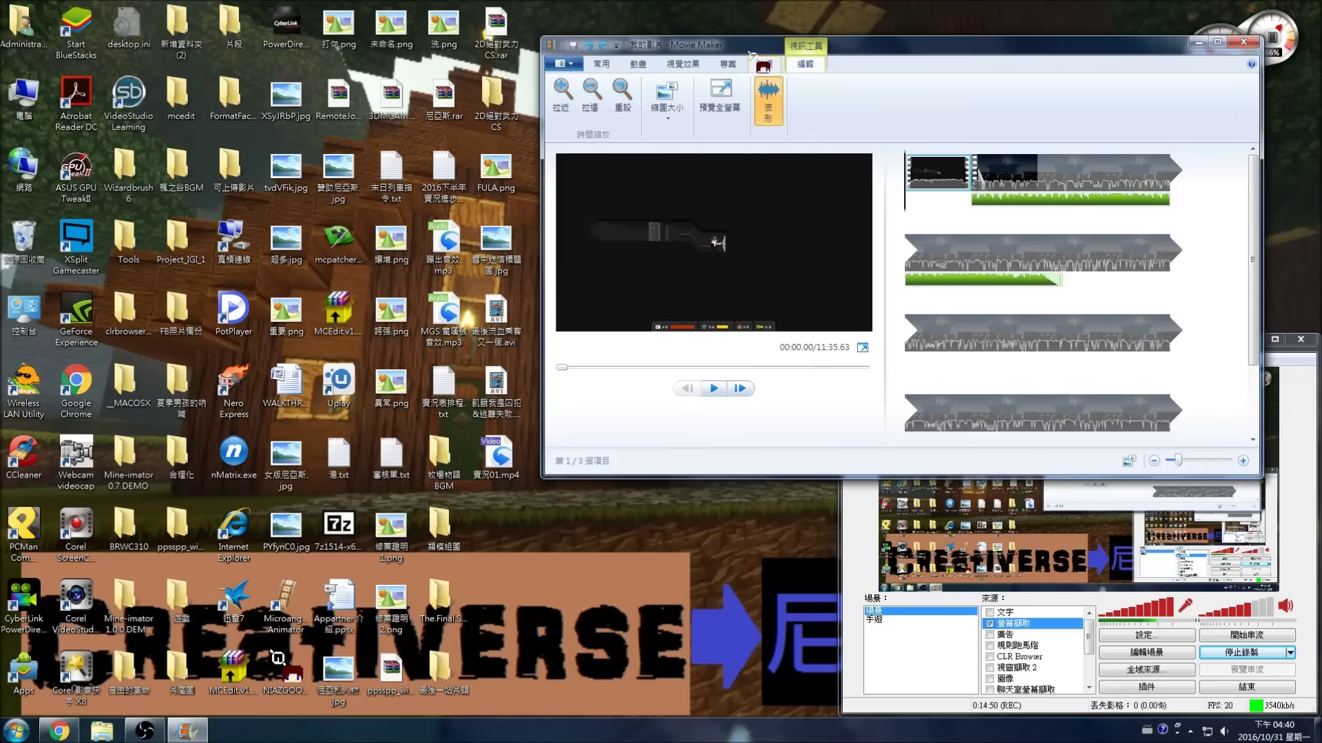
left_click(768, 93)
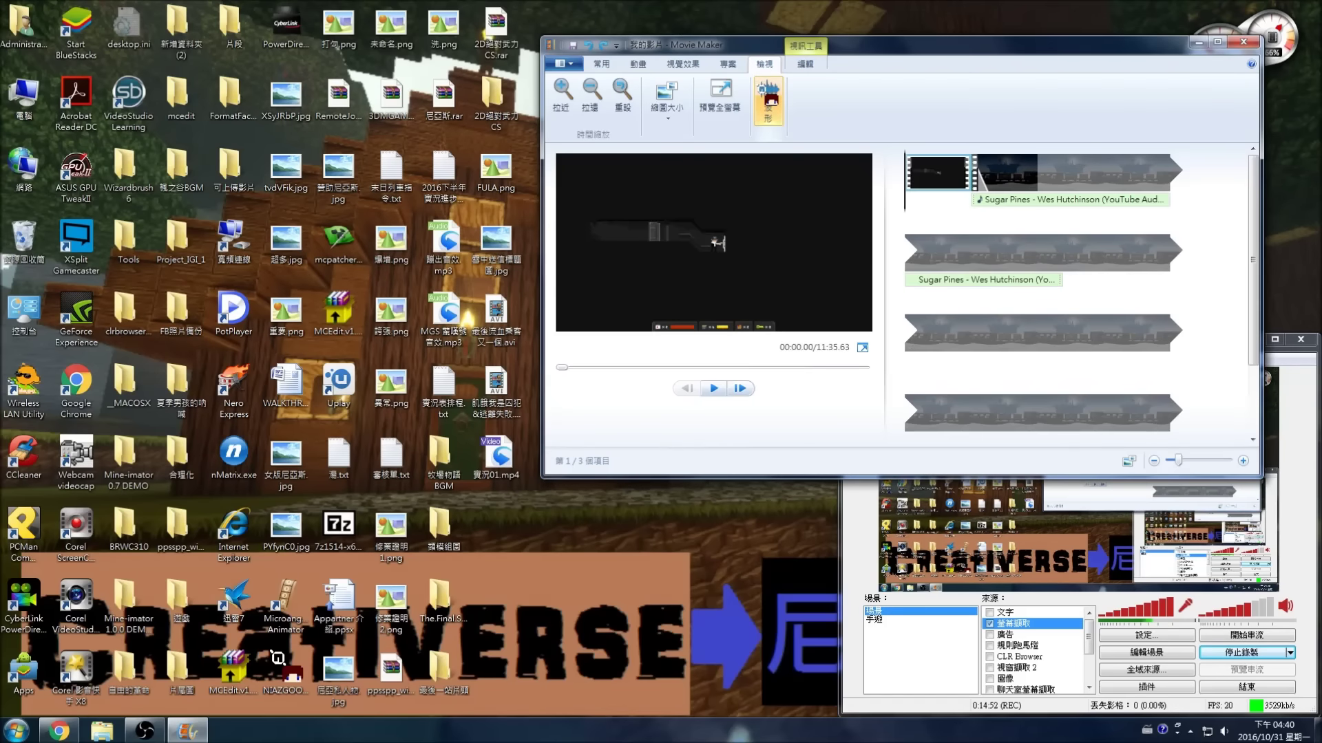
left_click(770, 96)
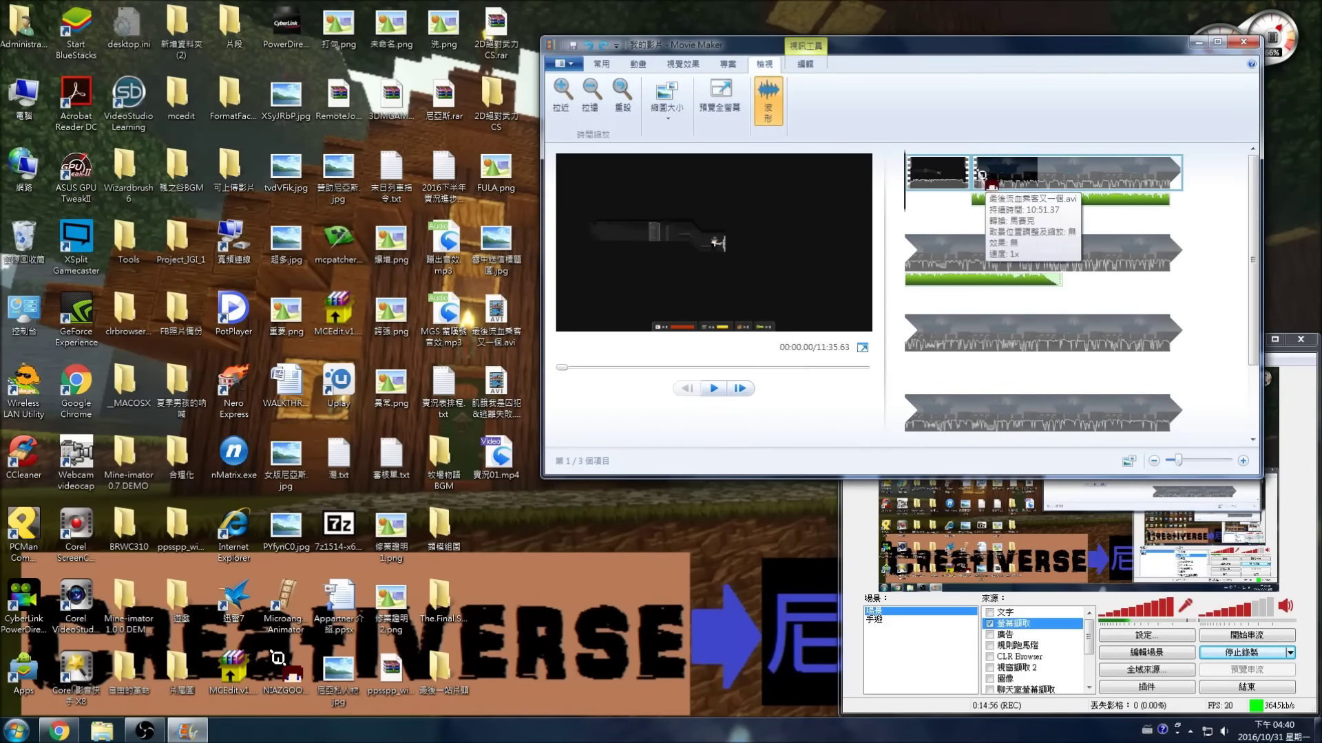
mouse_move(923, 180)
left_mouse_down()
mouse_move(962, 178)
mouse_move(916, 180)
left_mouse_up()
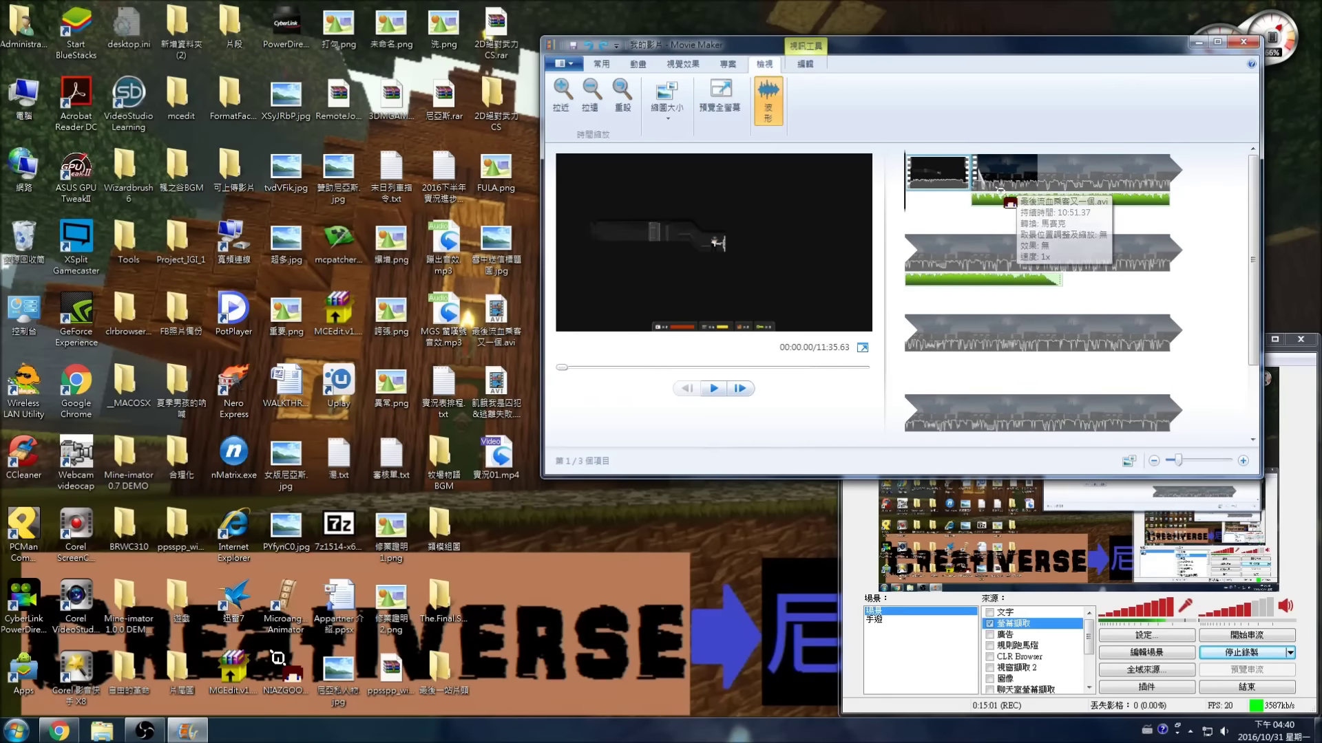
left_click(767, 100)
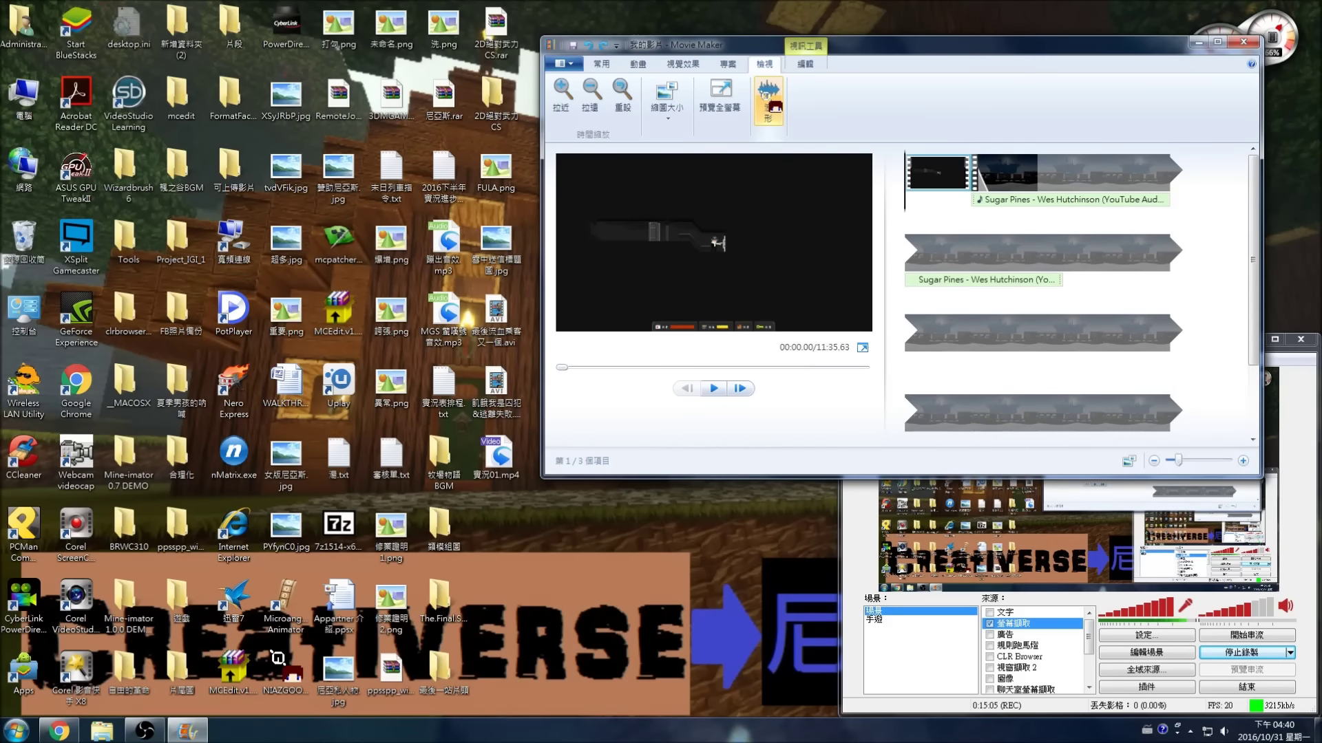
left_click(768, 100)
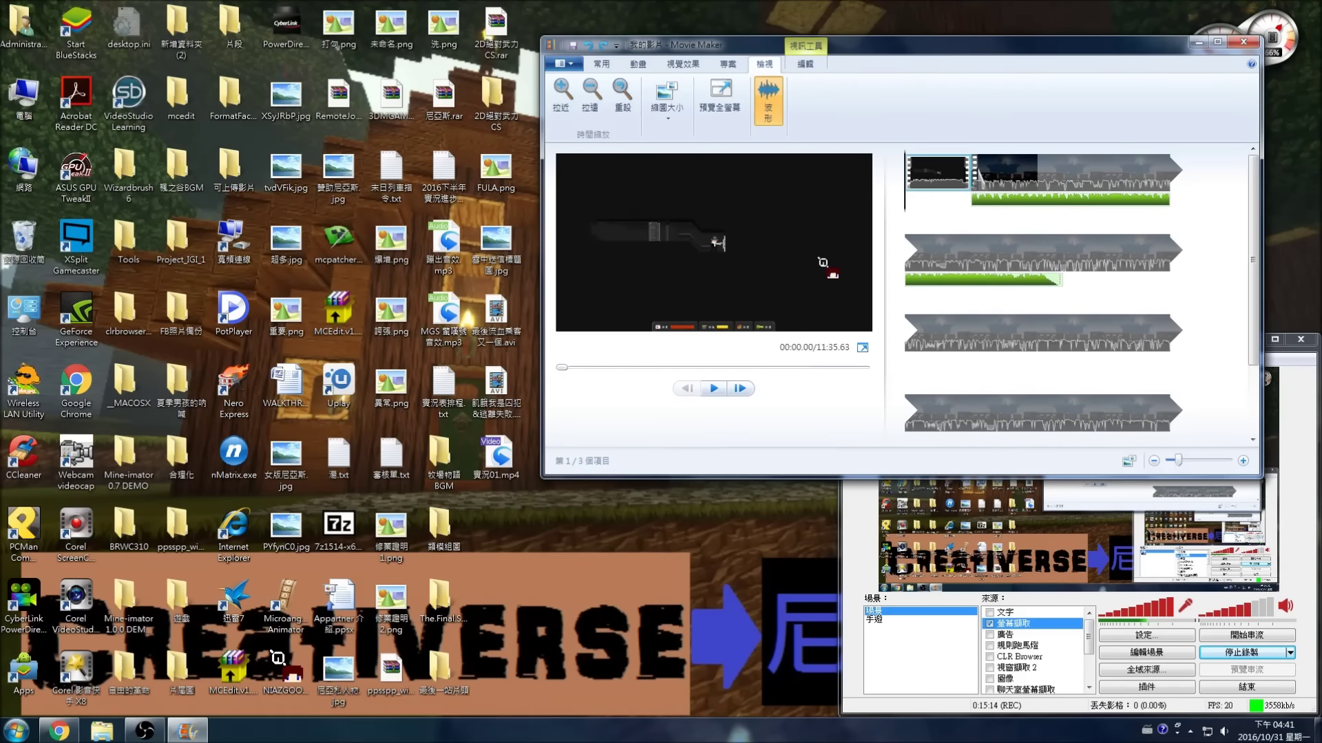
left_click(660, 111)
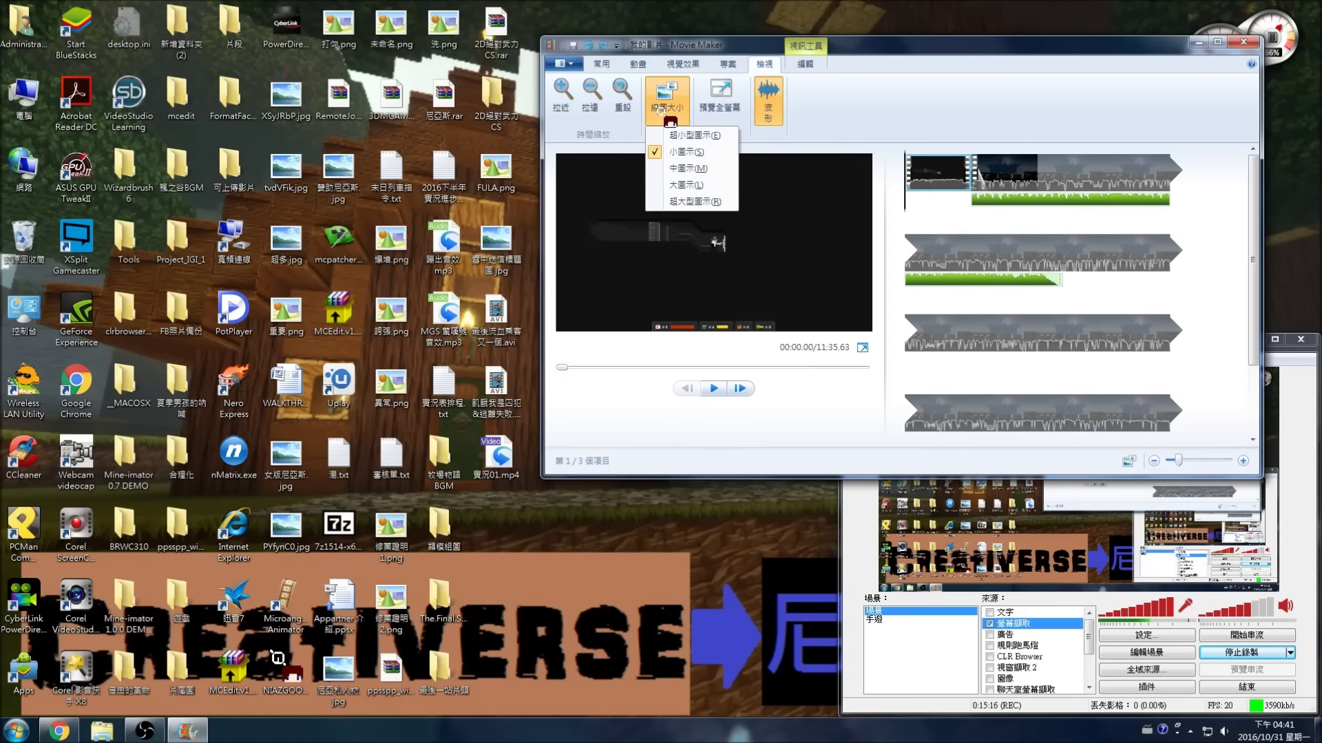
left_click(660, 111)
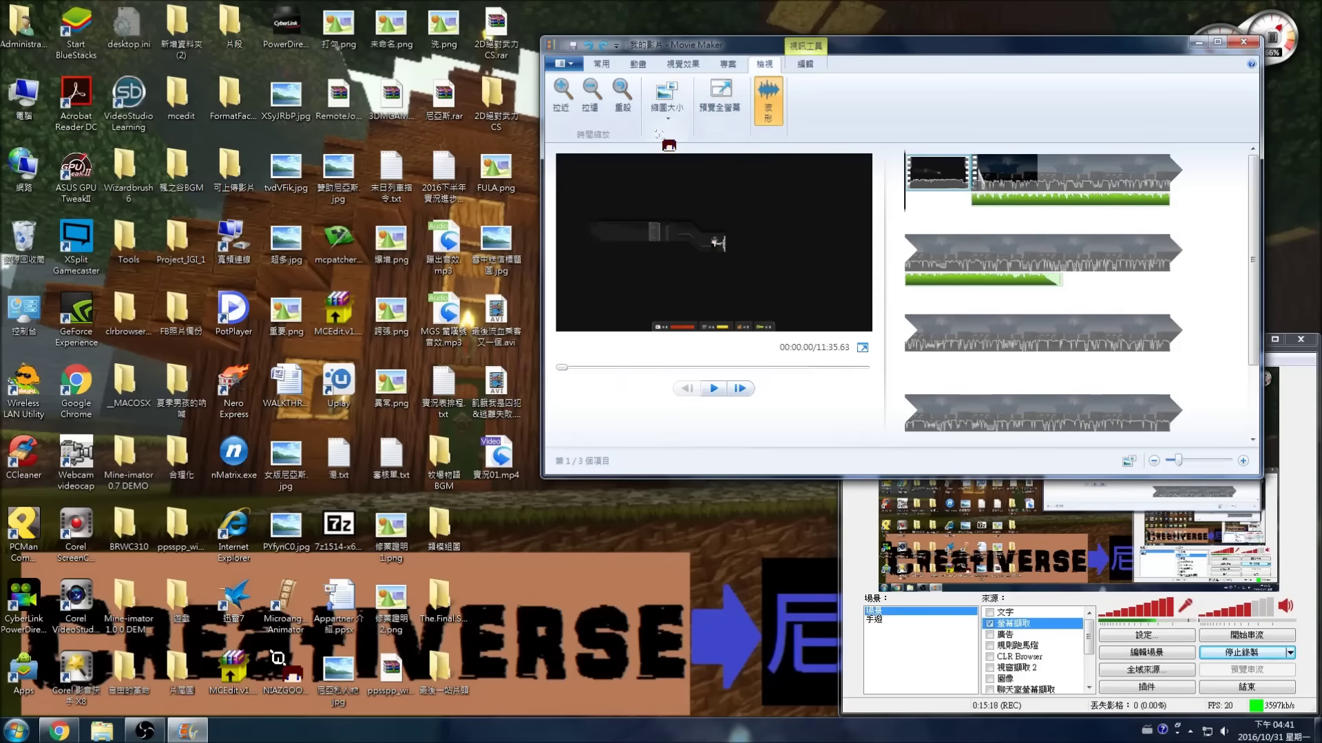
Try the standard 4:3 aspect ratio for the movie and switch back to widescreen 16:9.
left_click(727, 61)
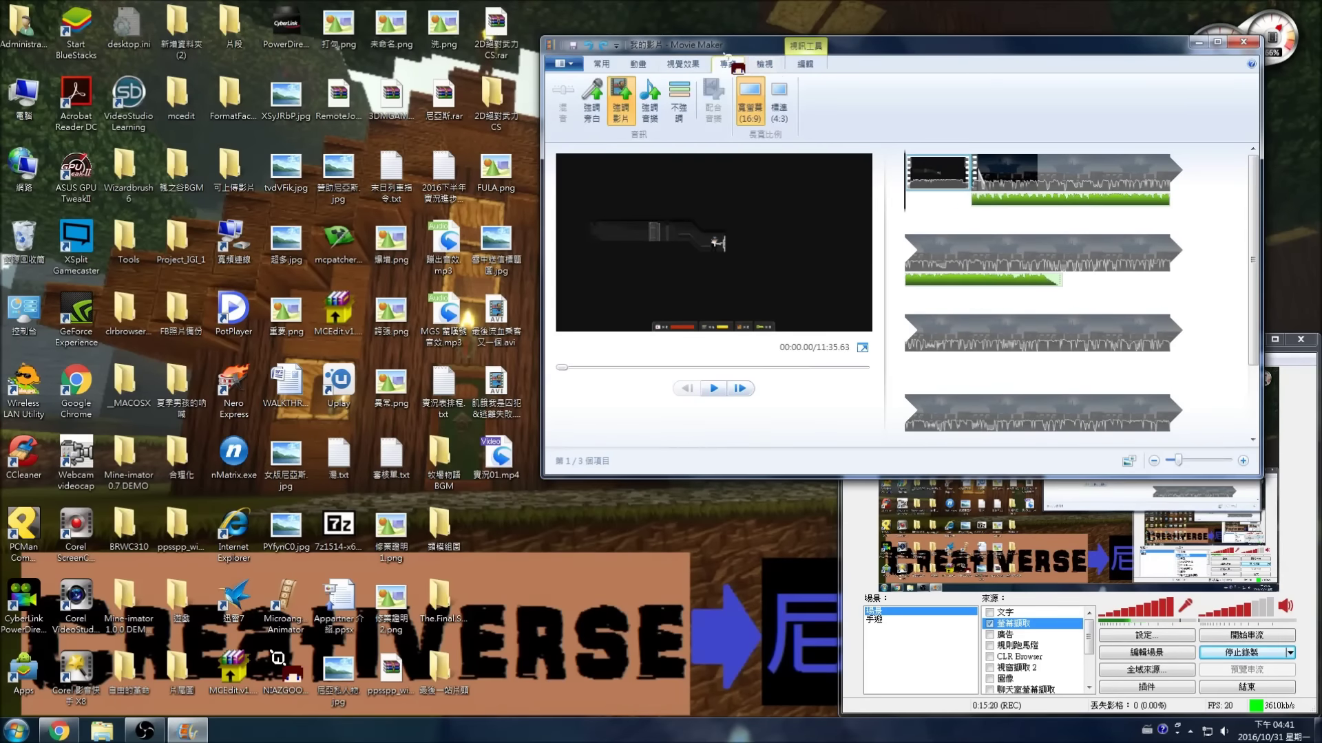
left_click(779, 104)
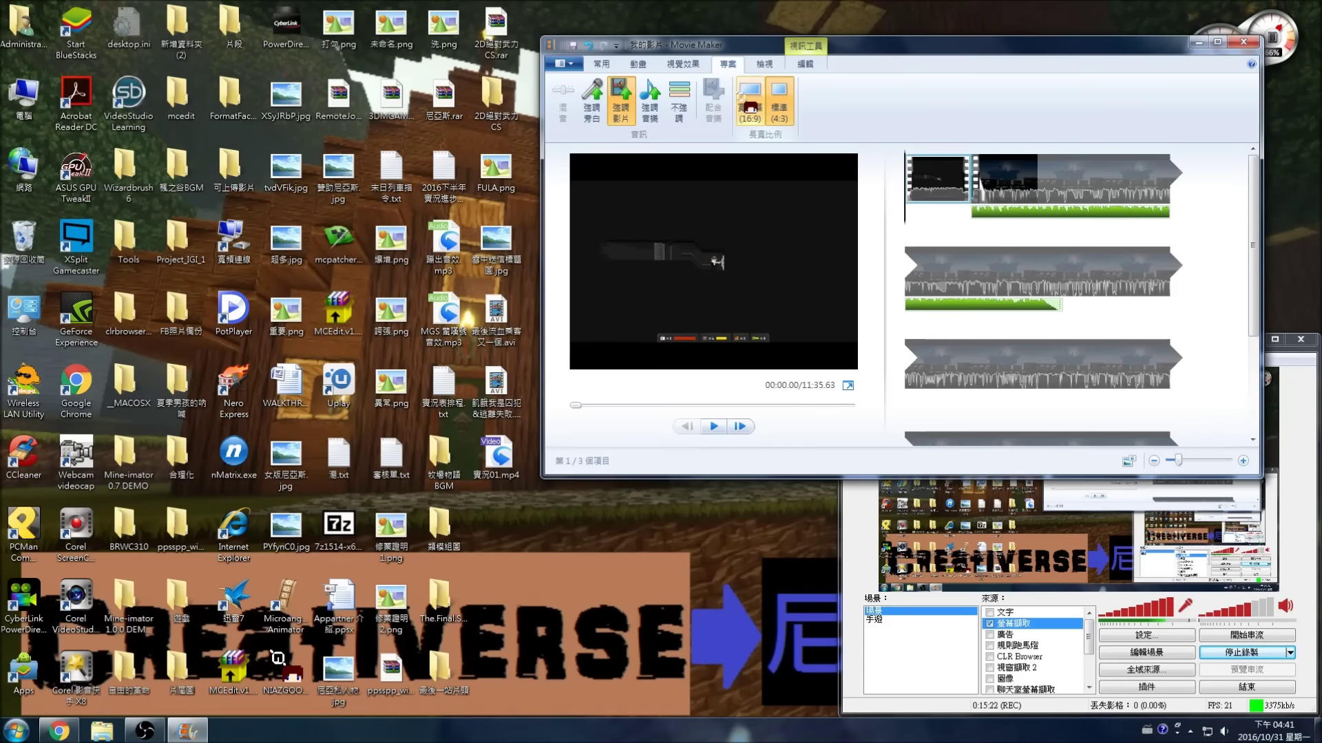
left_click(749, 103)
left_click(778, 103)
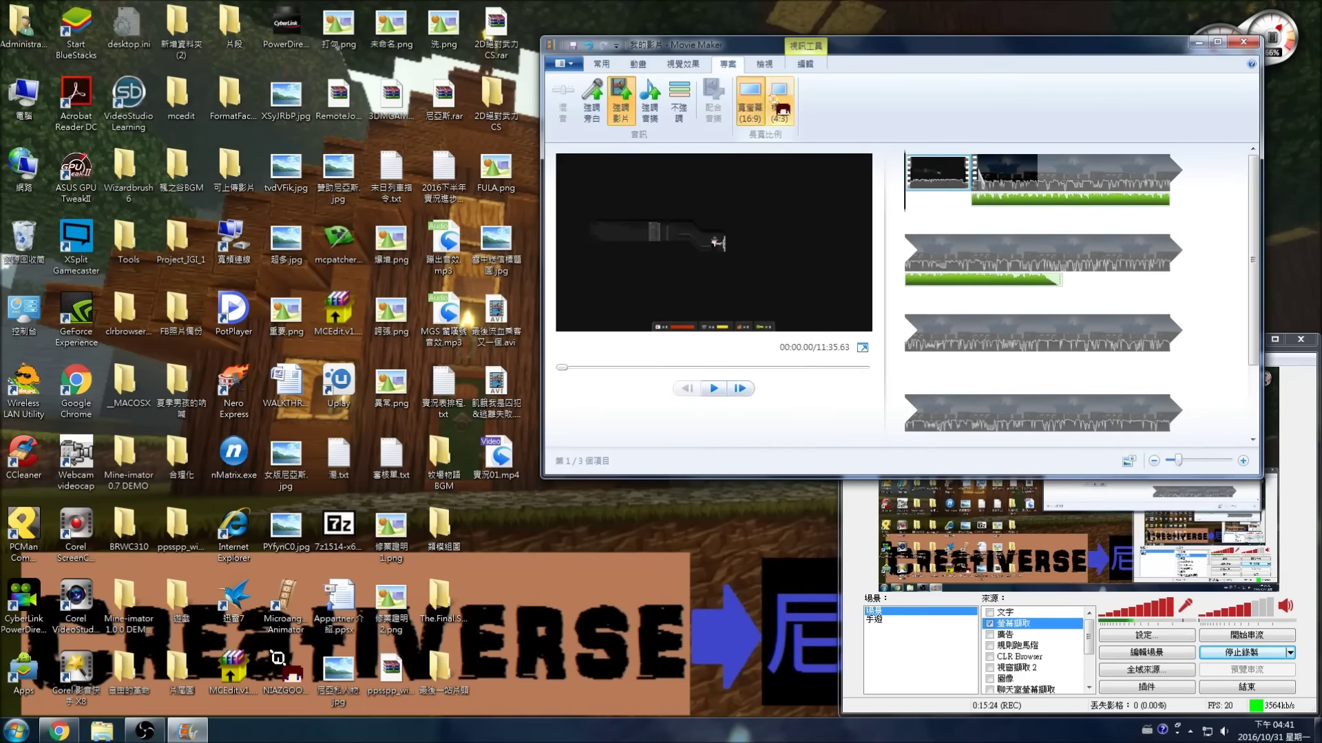
left_click(759, 108)
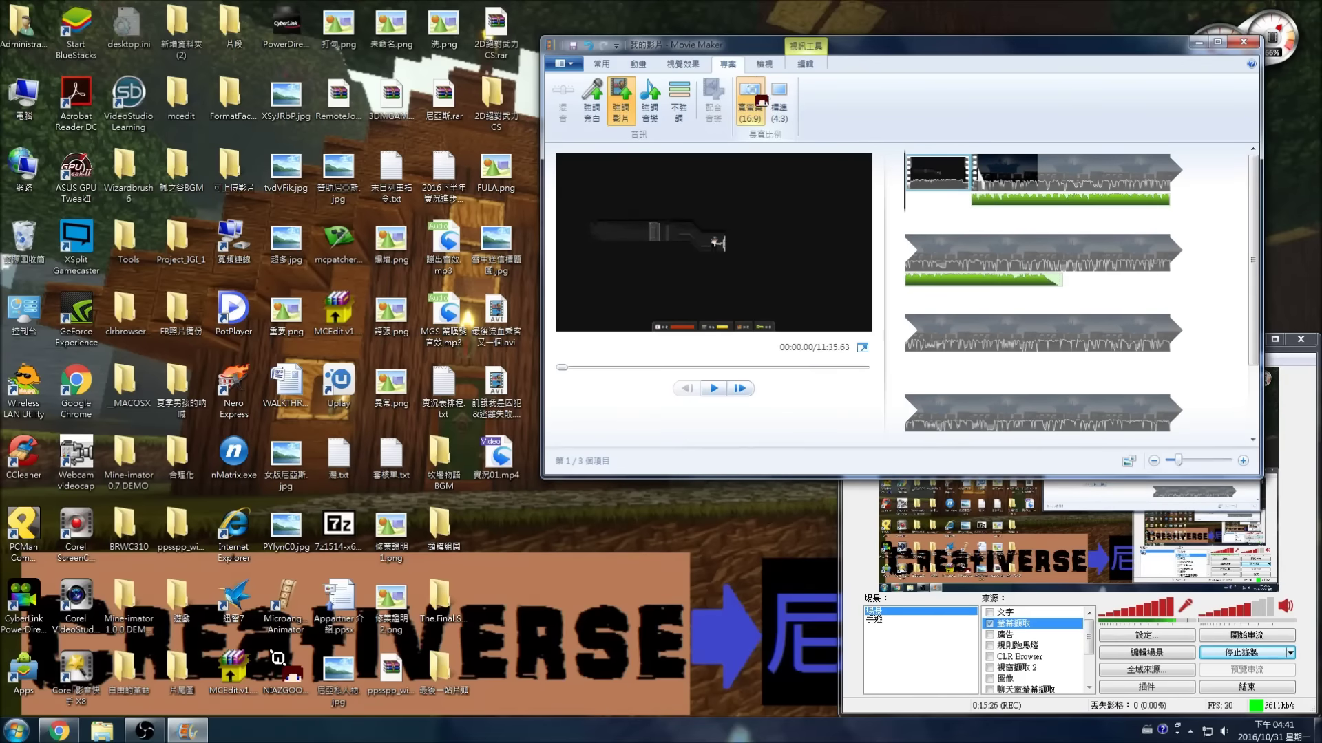
Look through the visual effects gallery, including the mirror and motion effects, and the animation transitions.
left_click(697, 64)
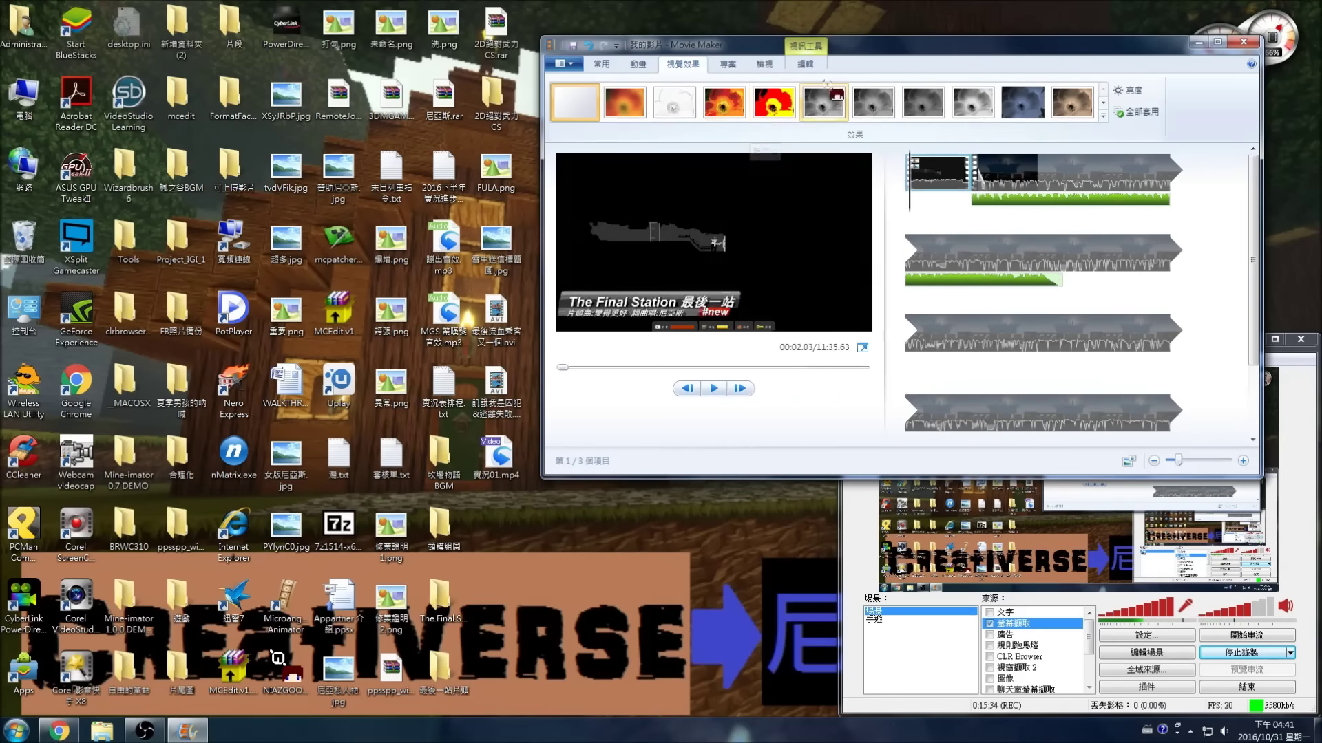
left_click(1103, 116)
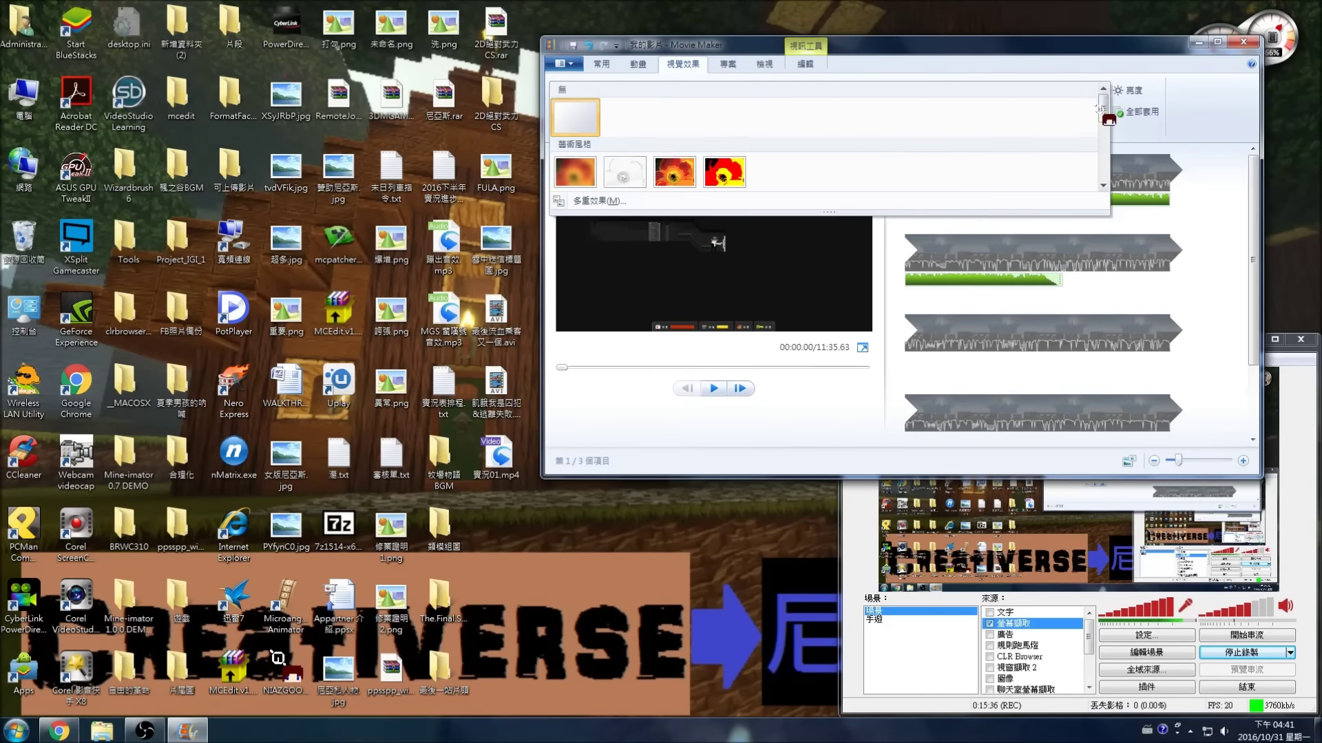
left_click_drag(1101, 137, 1093, 162)
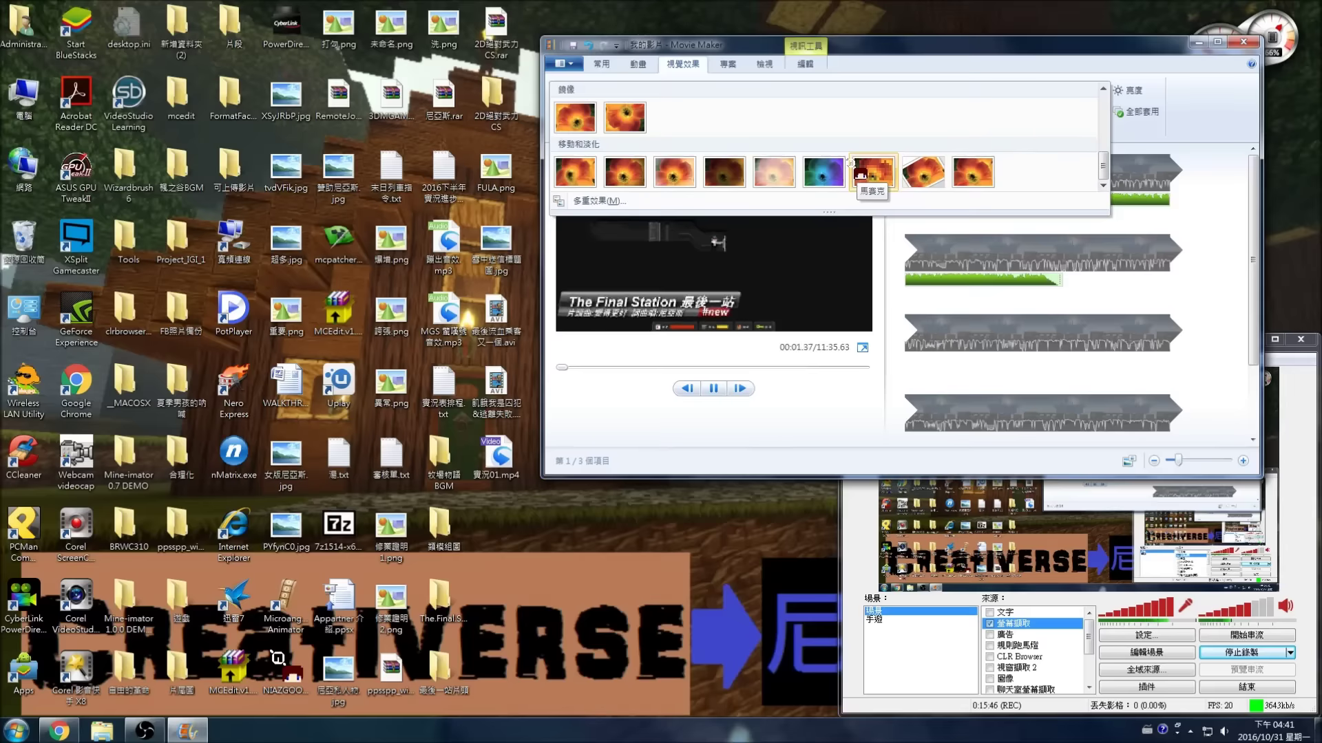
left_click(928, 61)
left_click(638, 64)
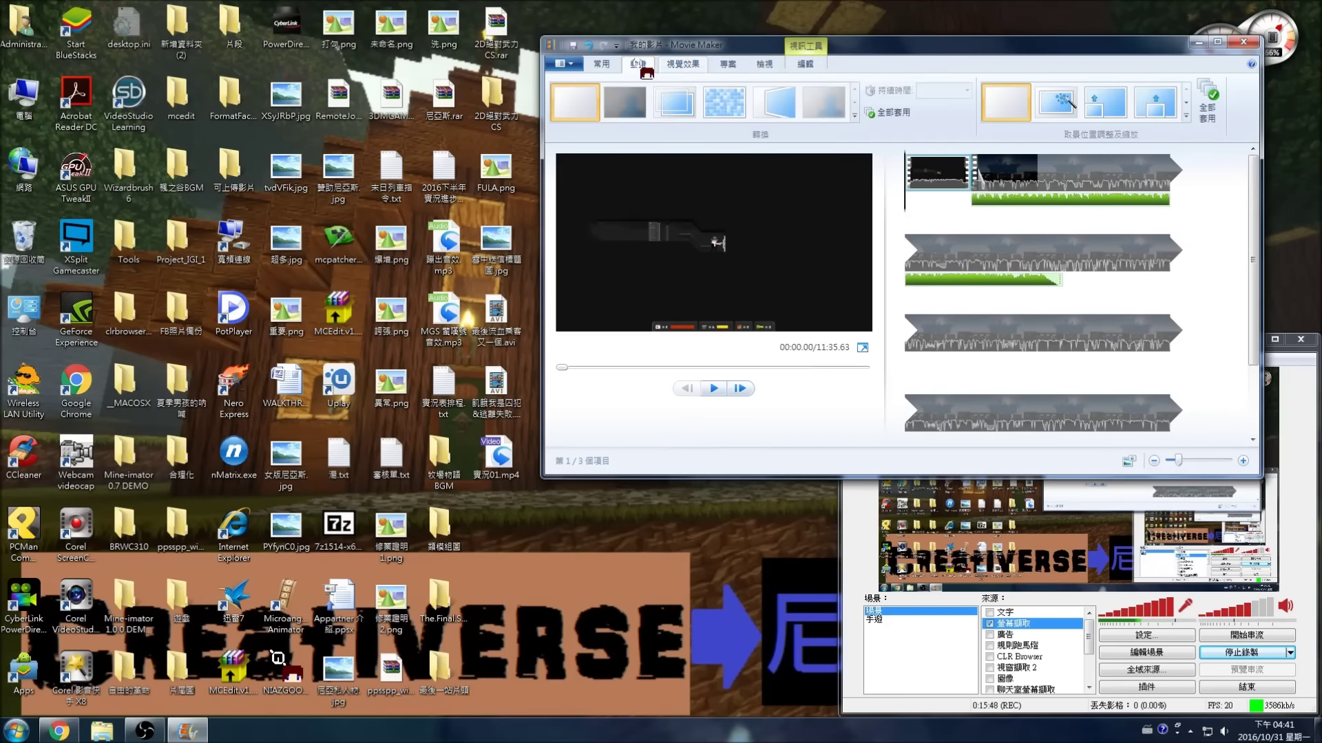
Add a title clip before the intro clip and replace its default text with 尼亞斯的新歌.
left_click(603, 61)
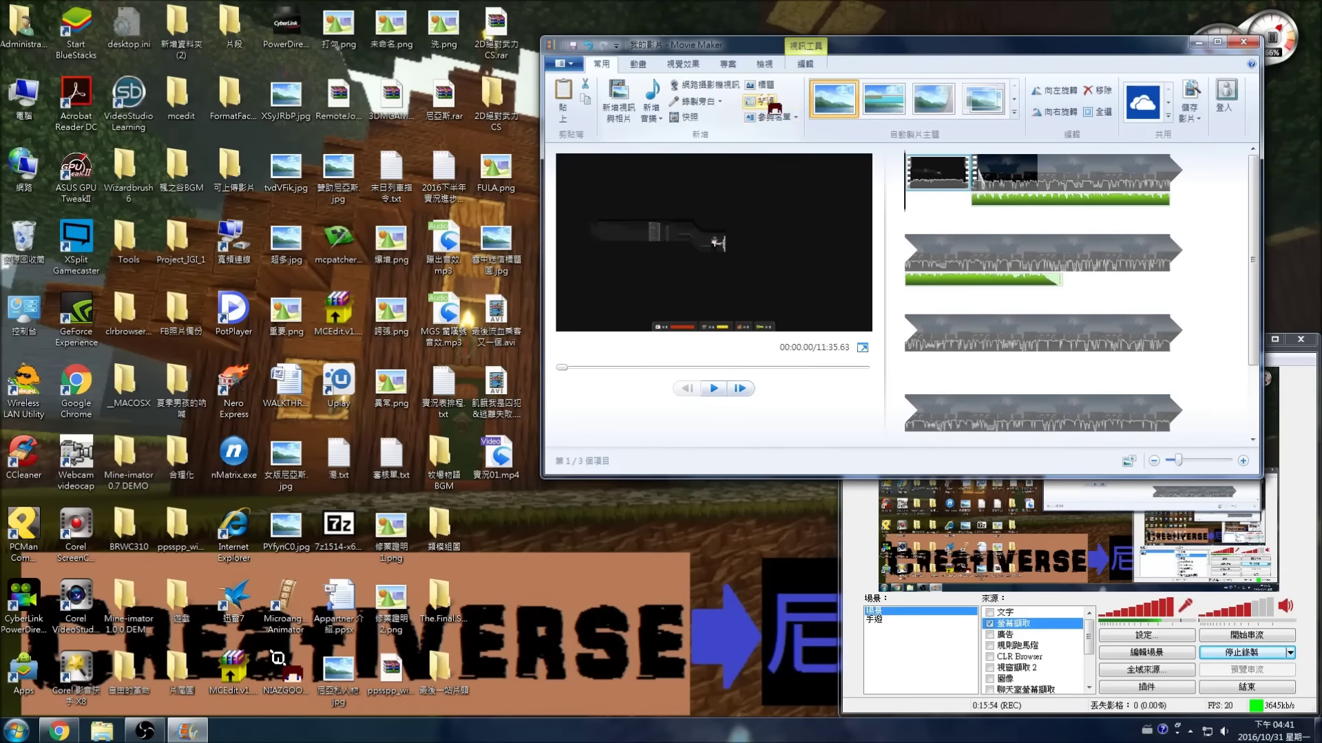
left_click(888, 103)
left_click_drag(778, 81, 751, 73)
left_click(757, 84)
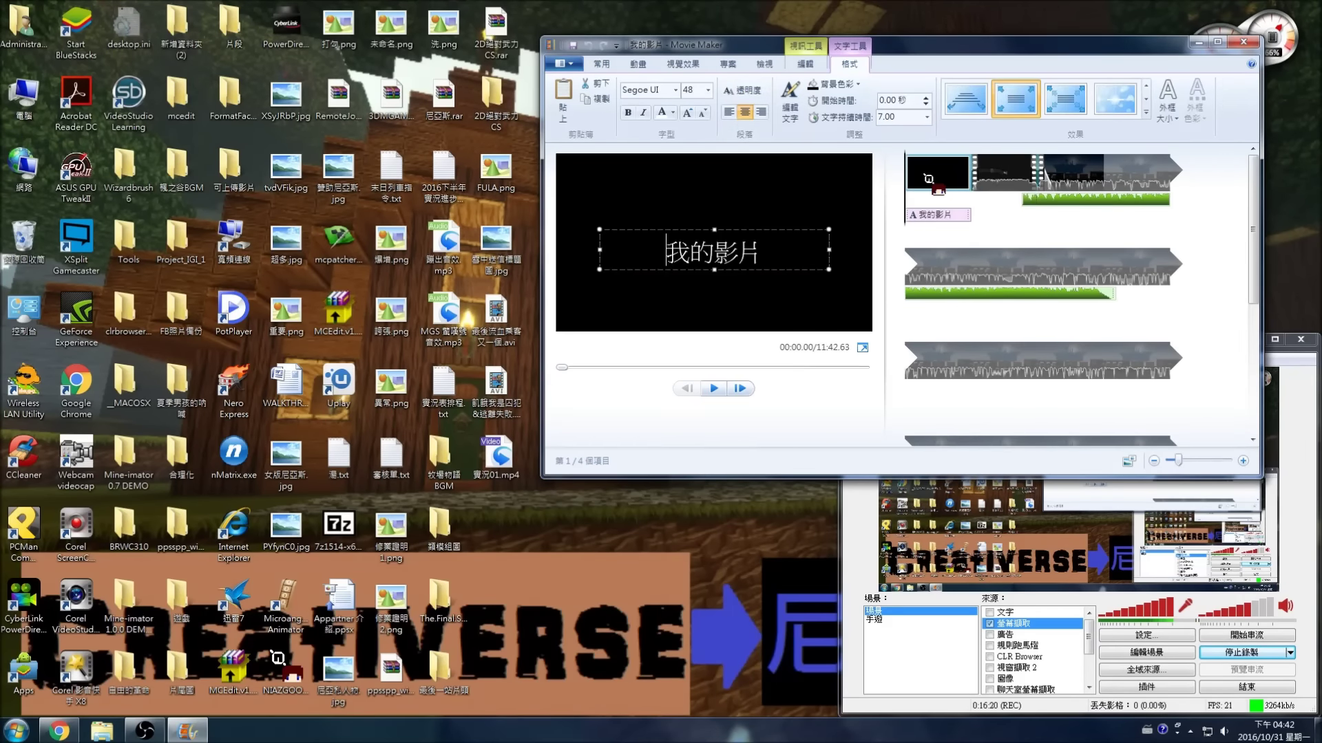
left_click(774, 258)
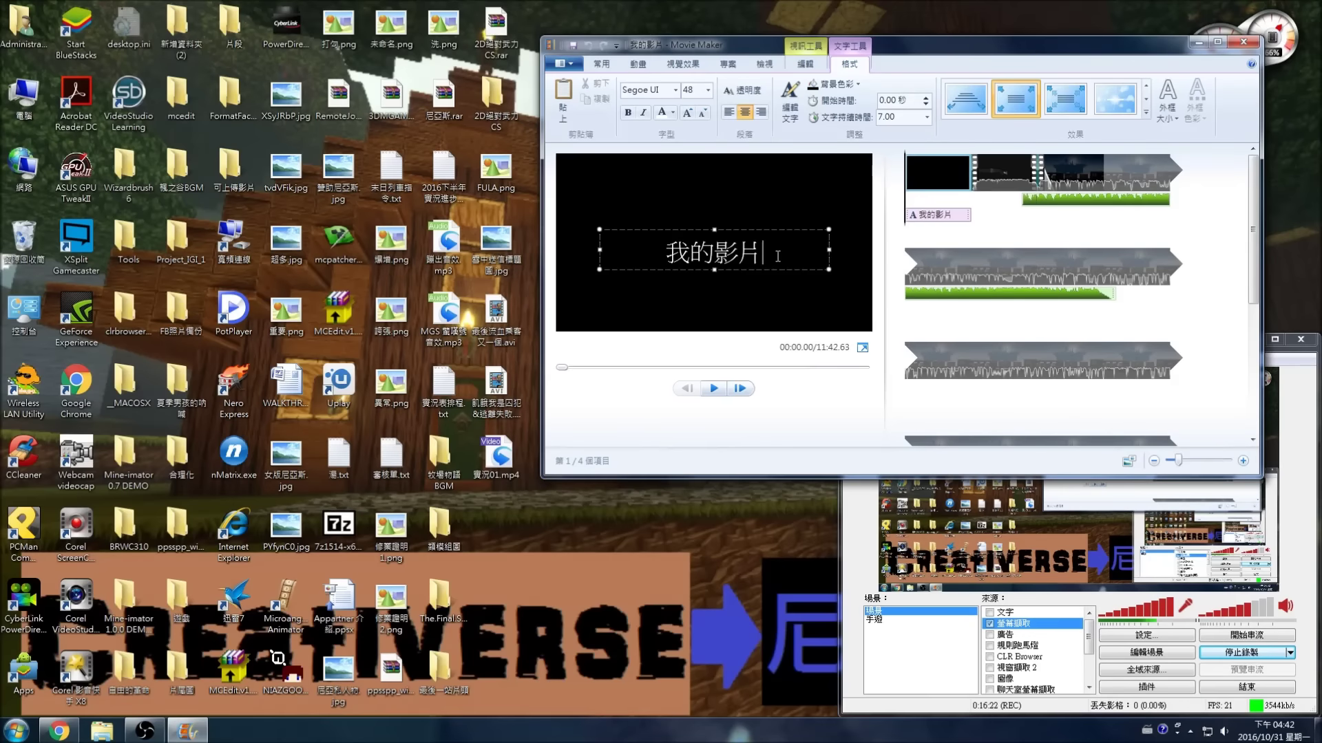
left_click_drag(777, 256, 551, 254)
type("尼亞斯得")
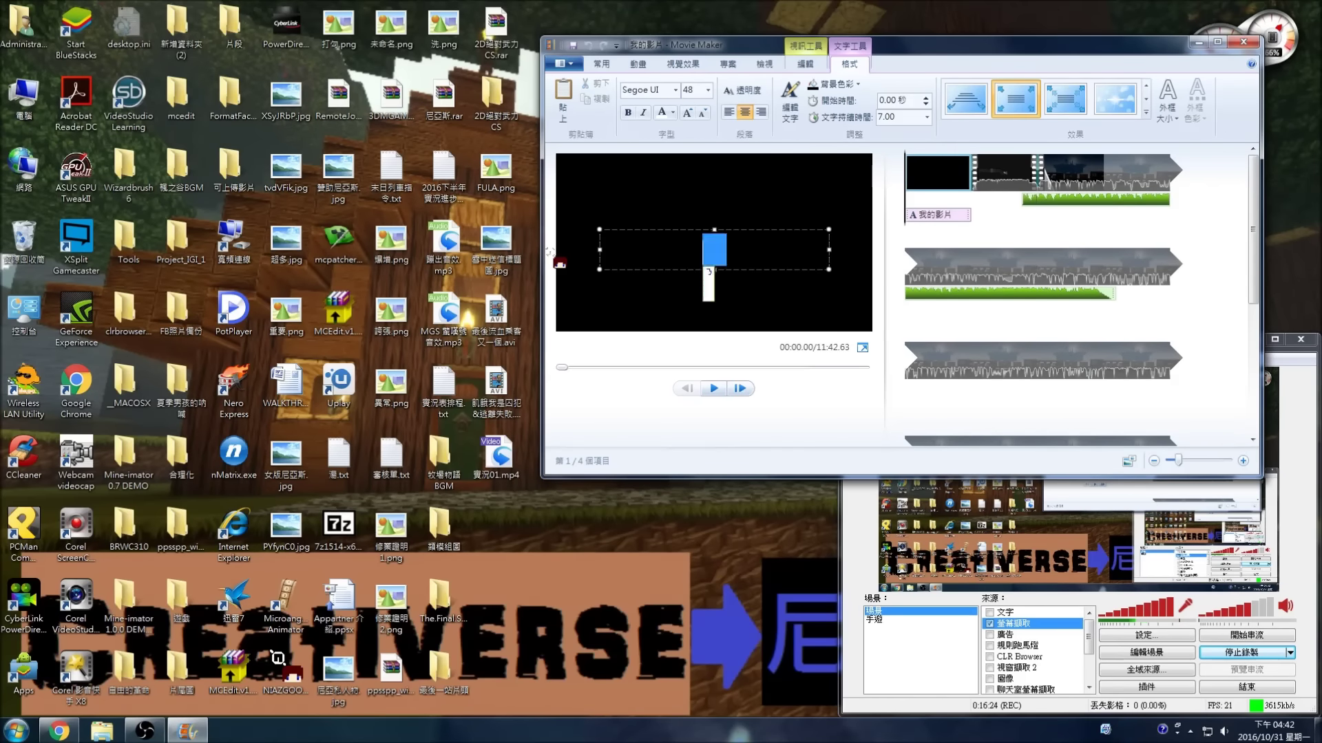
type("新歌")
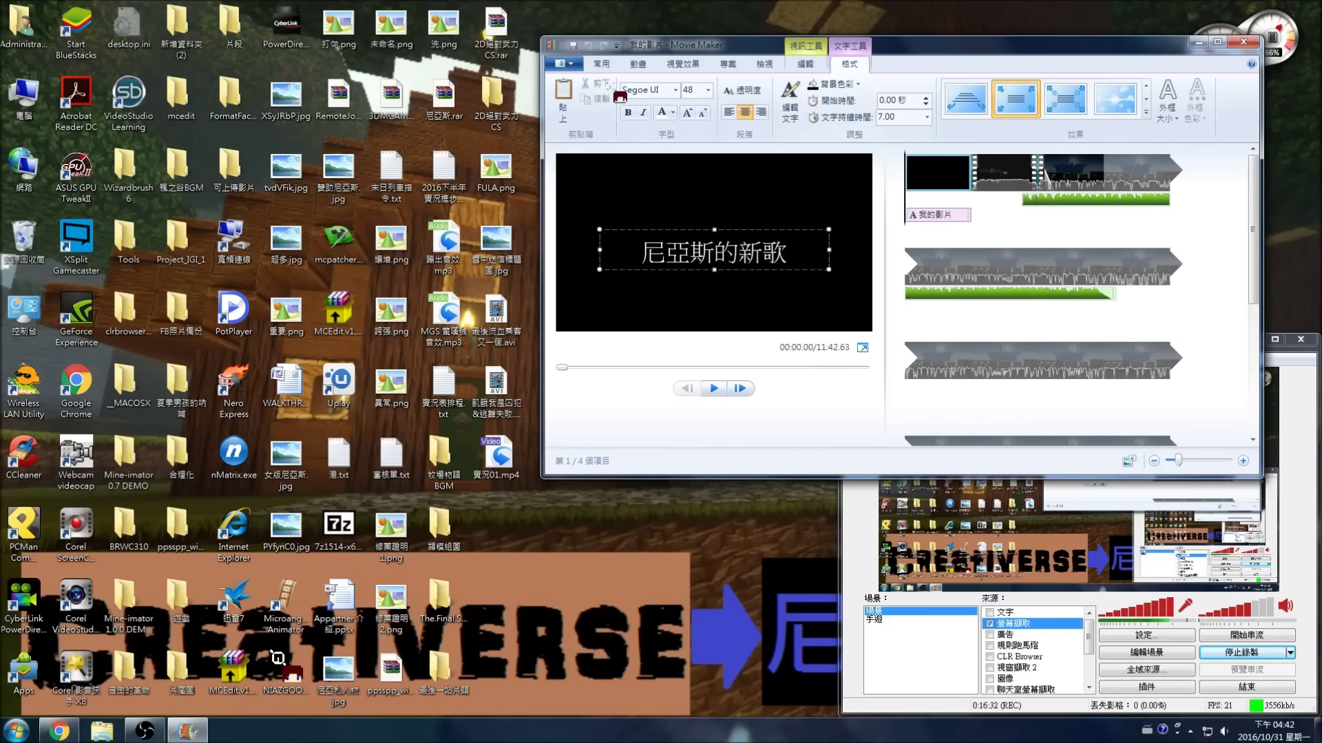
Format the title text in bold 微軟正黑體 and color it blue.
left_click(667, 88)
scroll(678, 475, "down", 12)
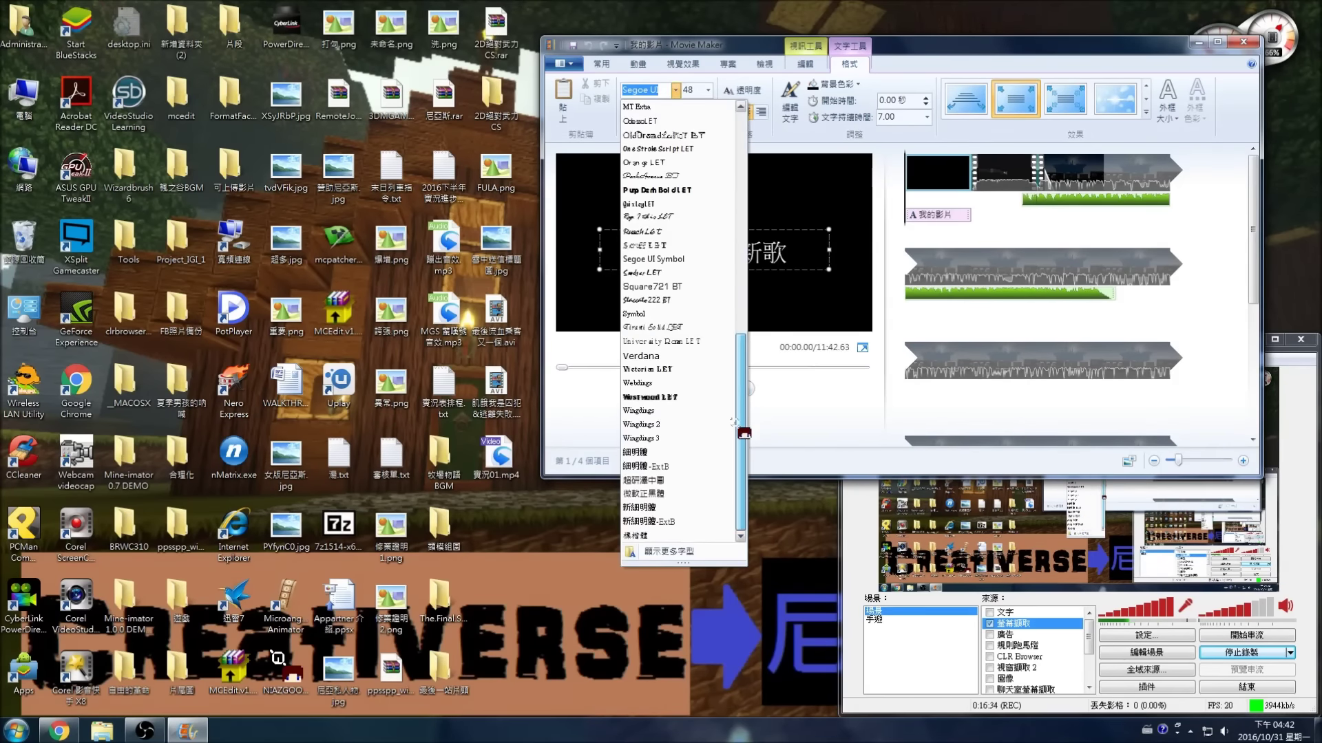
left_click(671, 493)
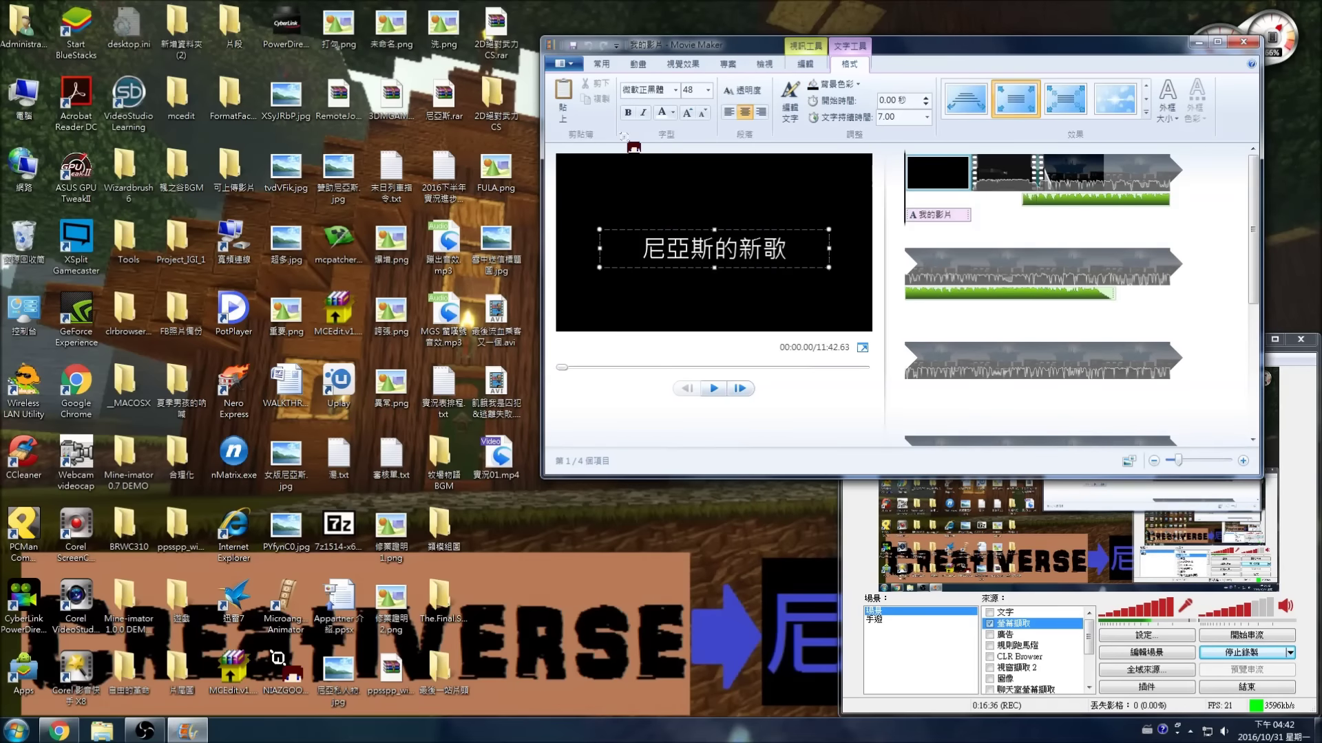
left_click(627, 112)
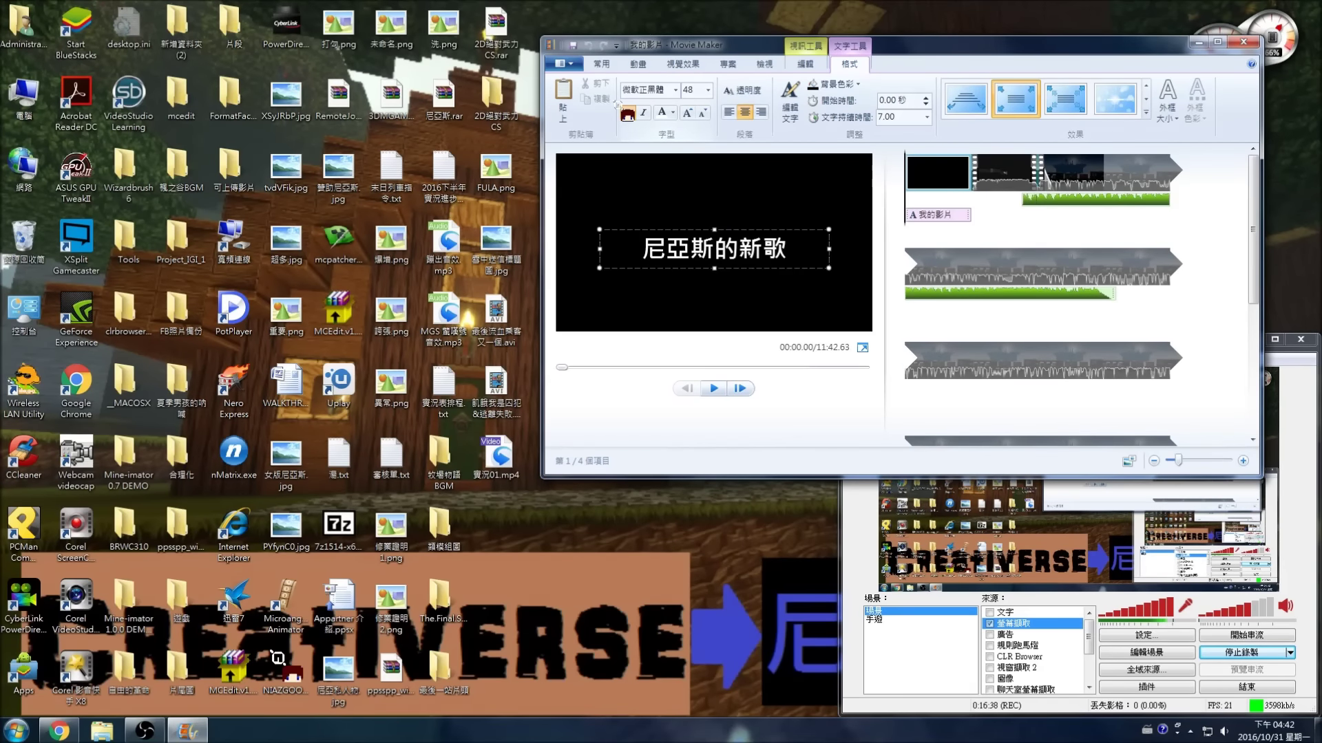
left_click(640, 112)
left_click(640, 111)
left_click(673, 112)
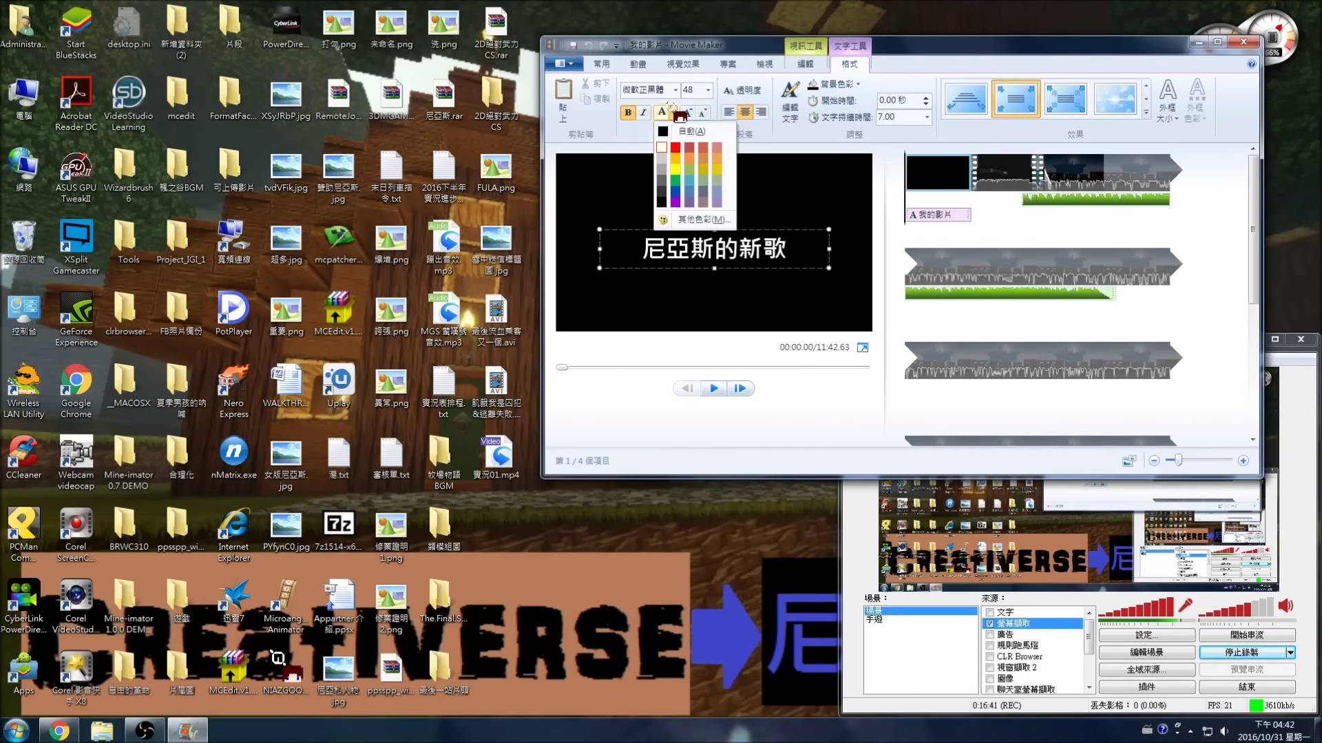
left_click(675, 190)
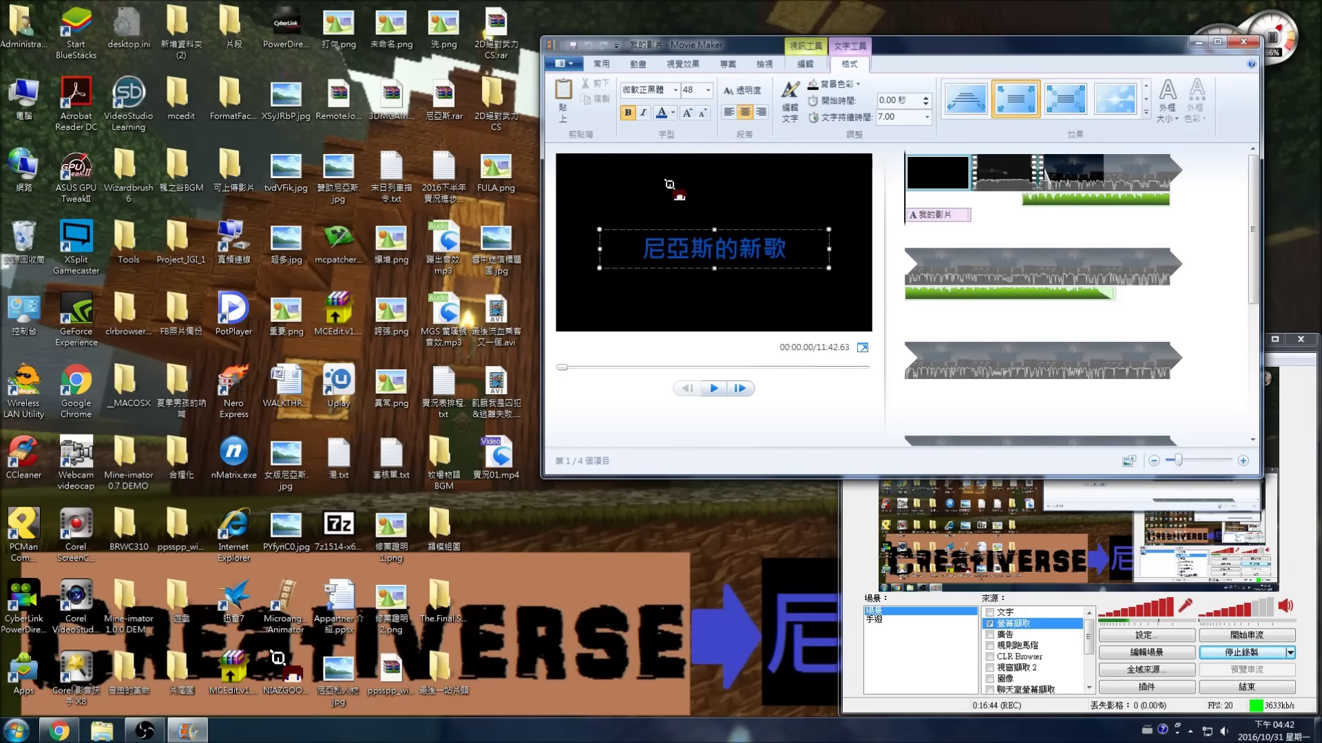
Set the title's font size to 50.
left_click(707, 89)
left_click(689, 89)
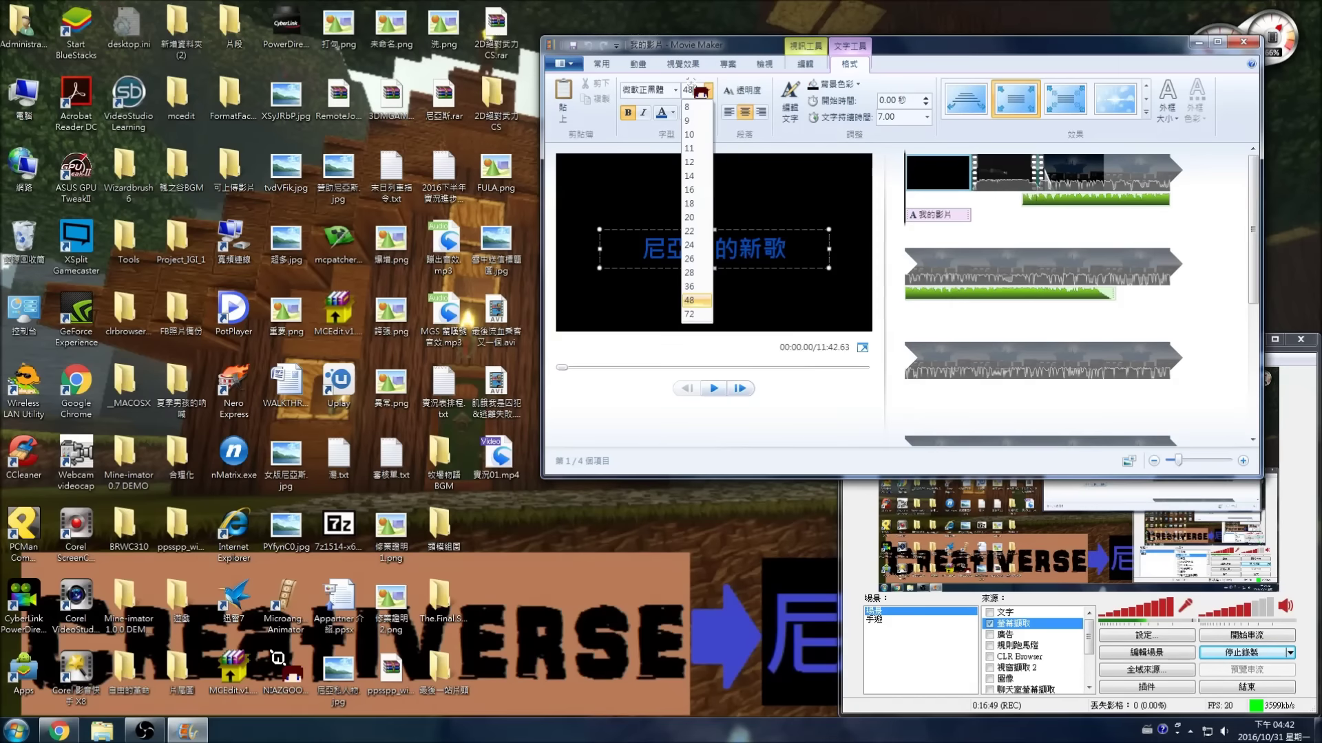
double_click(688, 90)
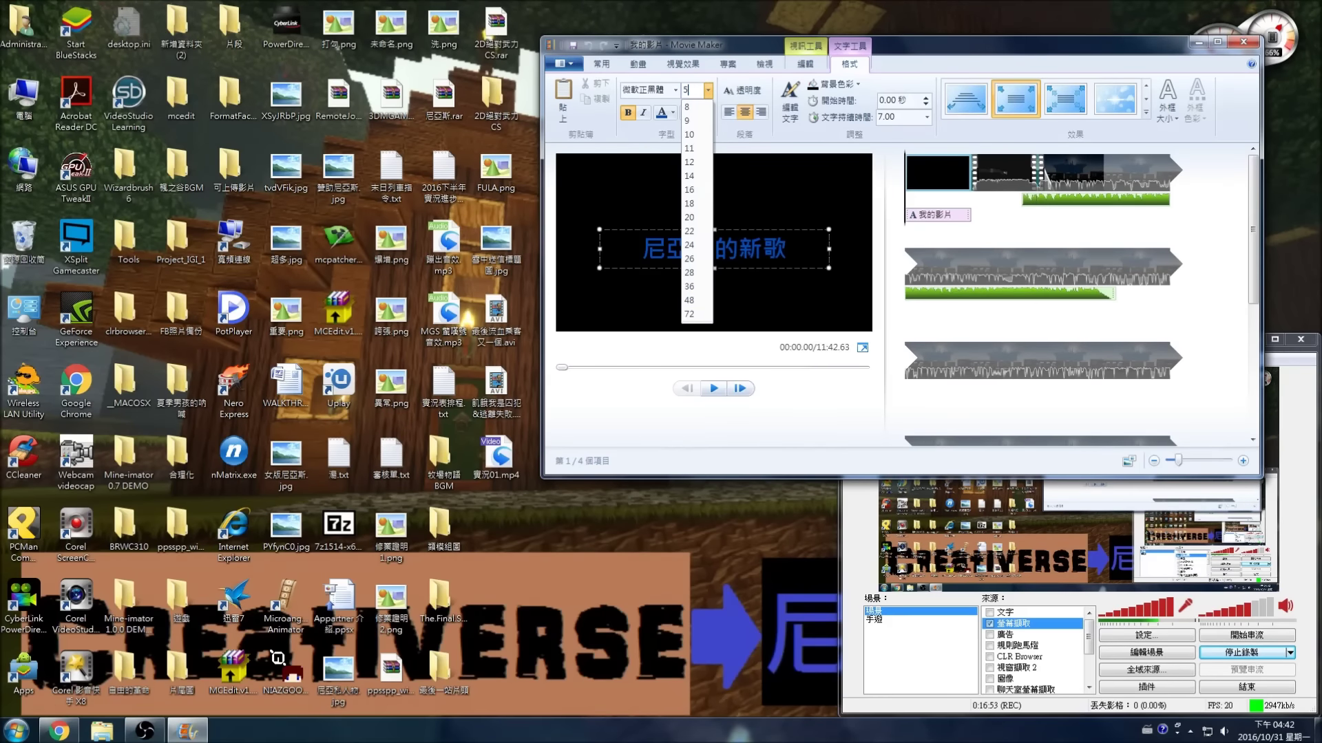
type("50")
key("Return")
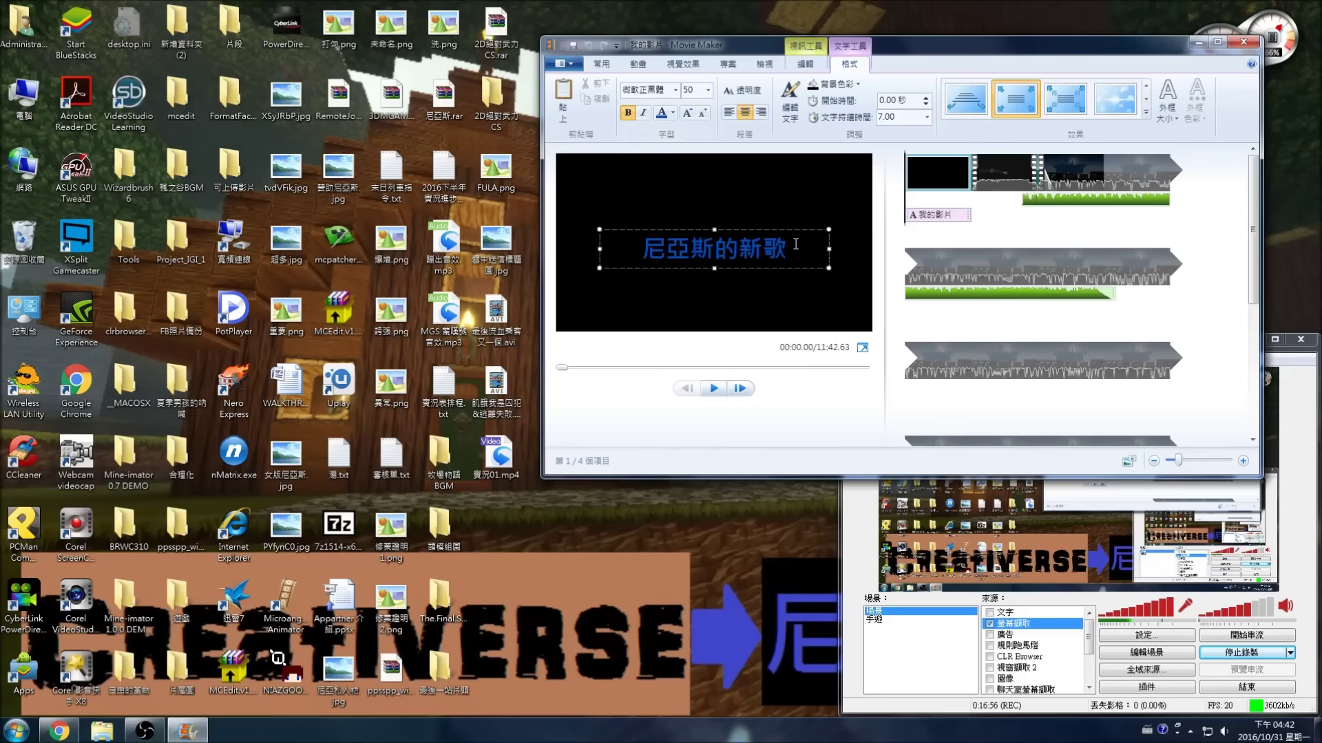
Set the font size of the whole title text to 70 and move its text box slightly upward.
left_click_drag(801, 245, 635, 226)
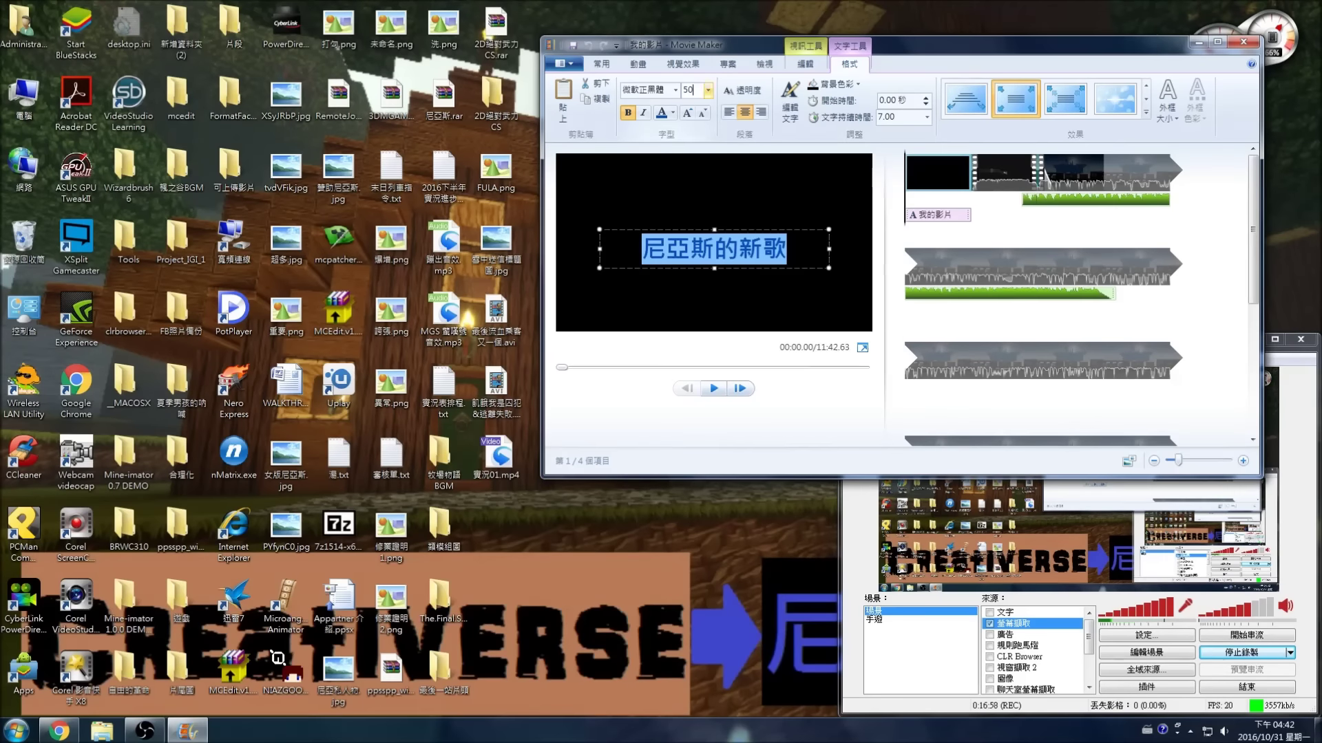
left_click(698, 92)
key("Return")
left_click_drag(776, 231, 774, 212)
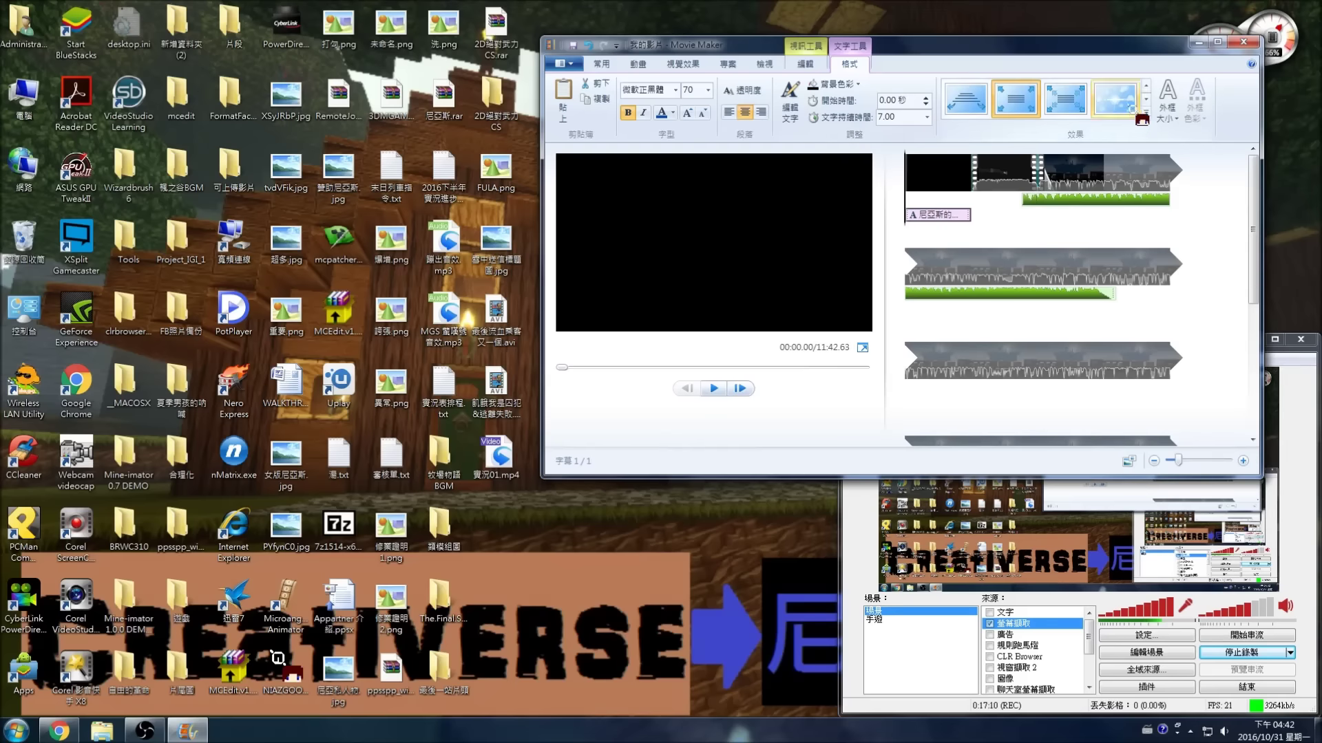
Apply the last 電影 text effect to the title, and shift and narrow its text box so the text wraps onto two lines.
left_click(1146, 112)
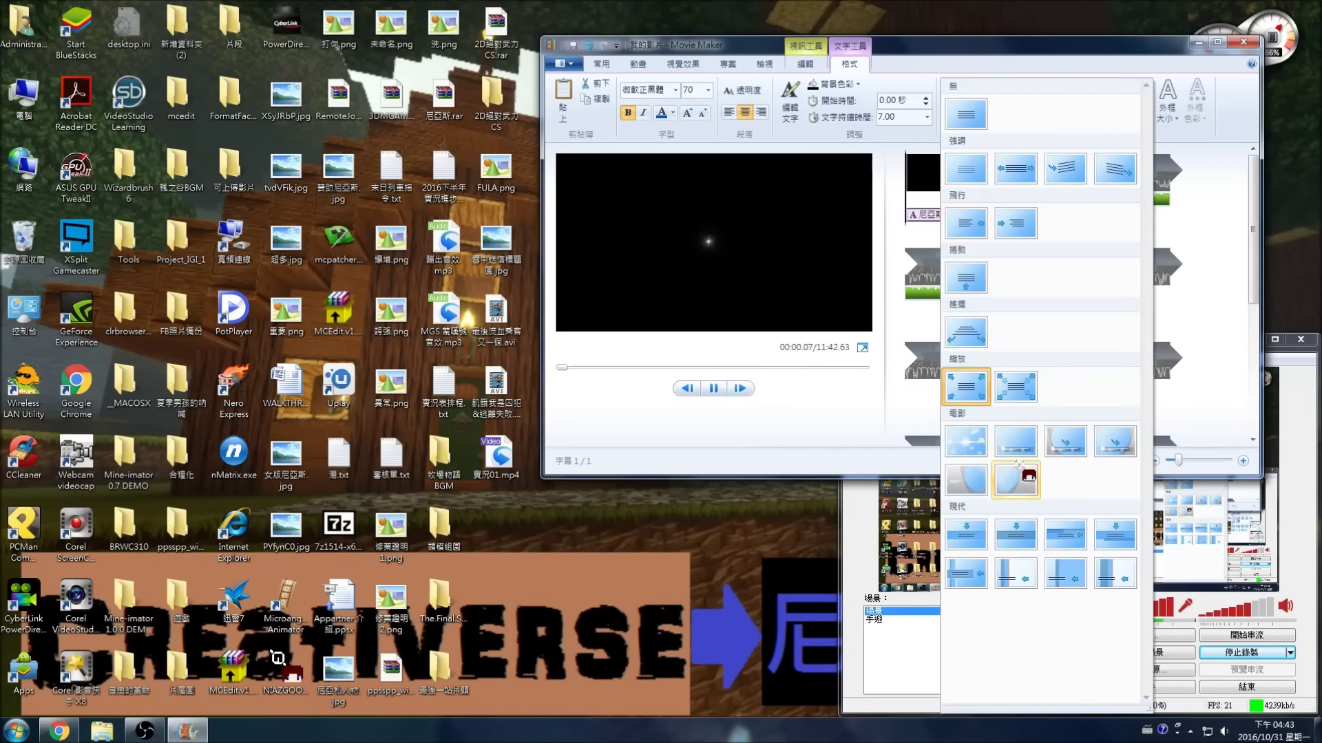
left_click(1018, 464)
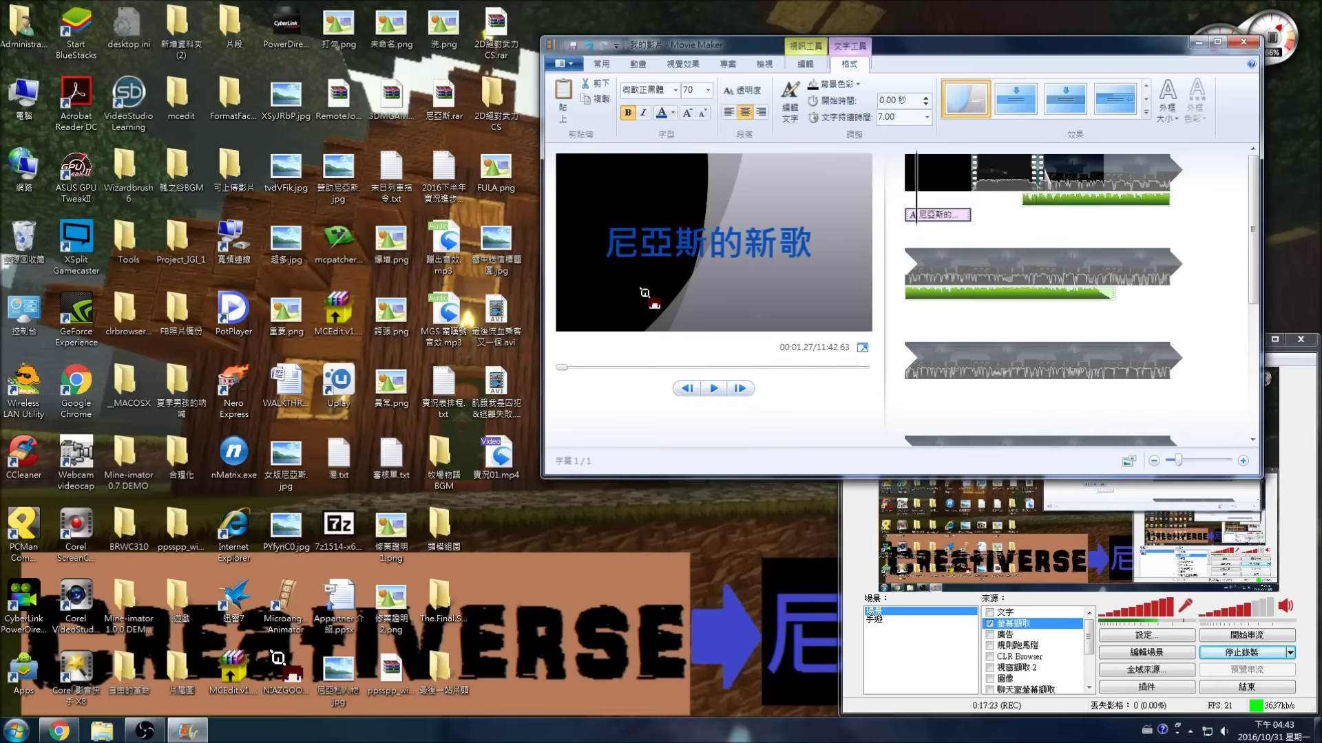
left_click_drag(767, 211, 818, 202)
left_click(760, 227)
key("Return")
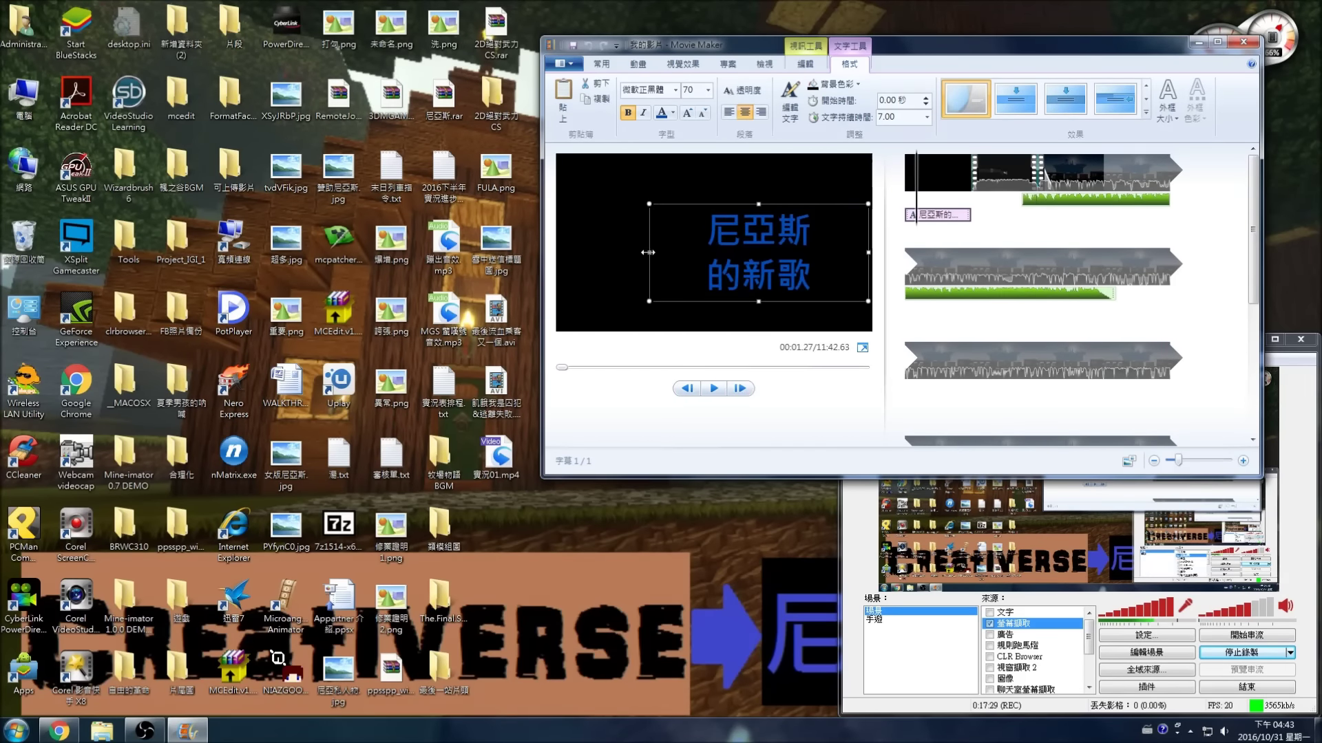
left_click_drag(647, 252, 716, 253)
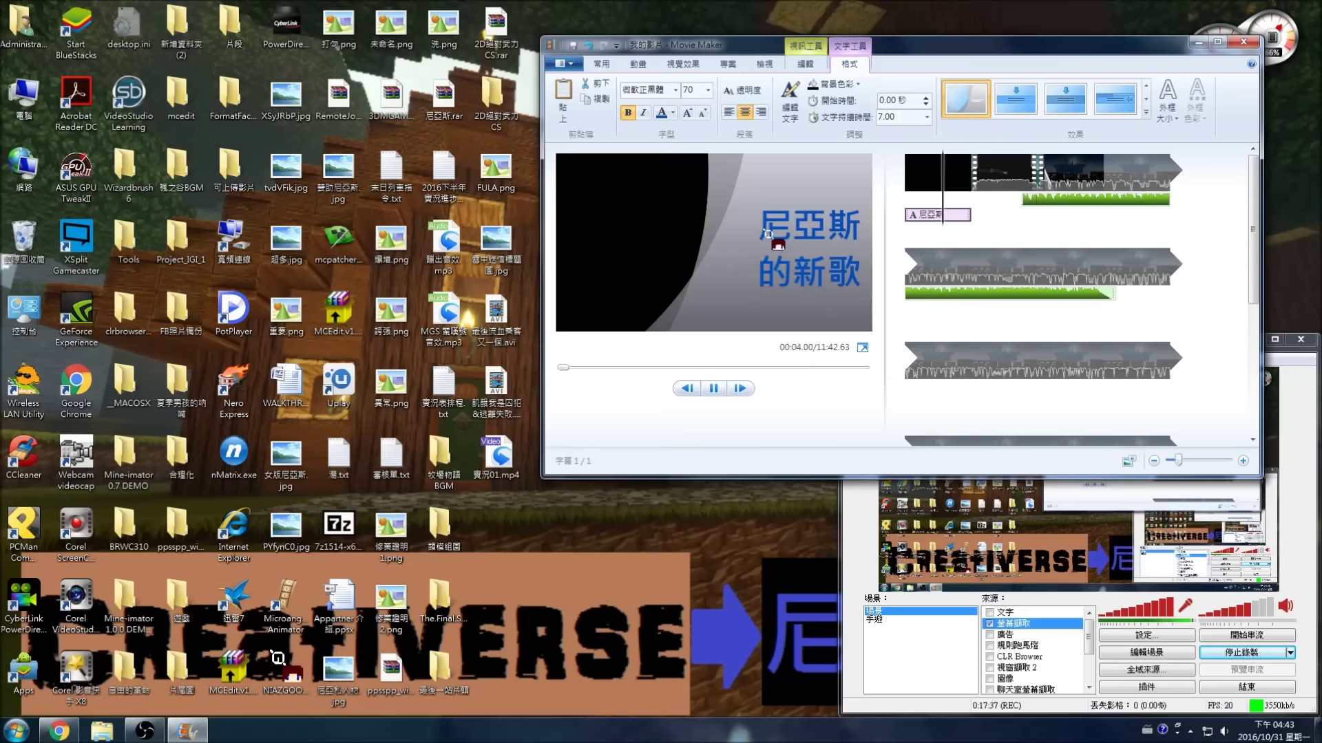
Apply the first 現代 text effect to the title, widen the text box to fit one line and preview it.
left_click(1017, 103)
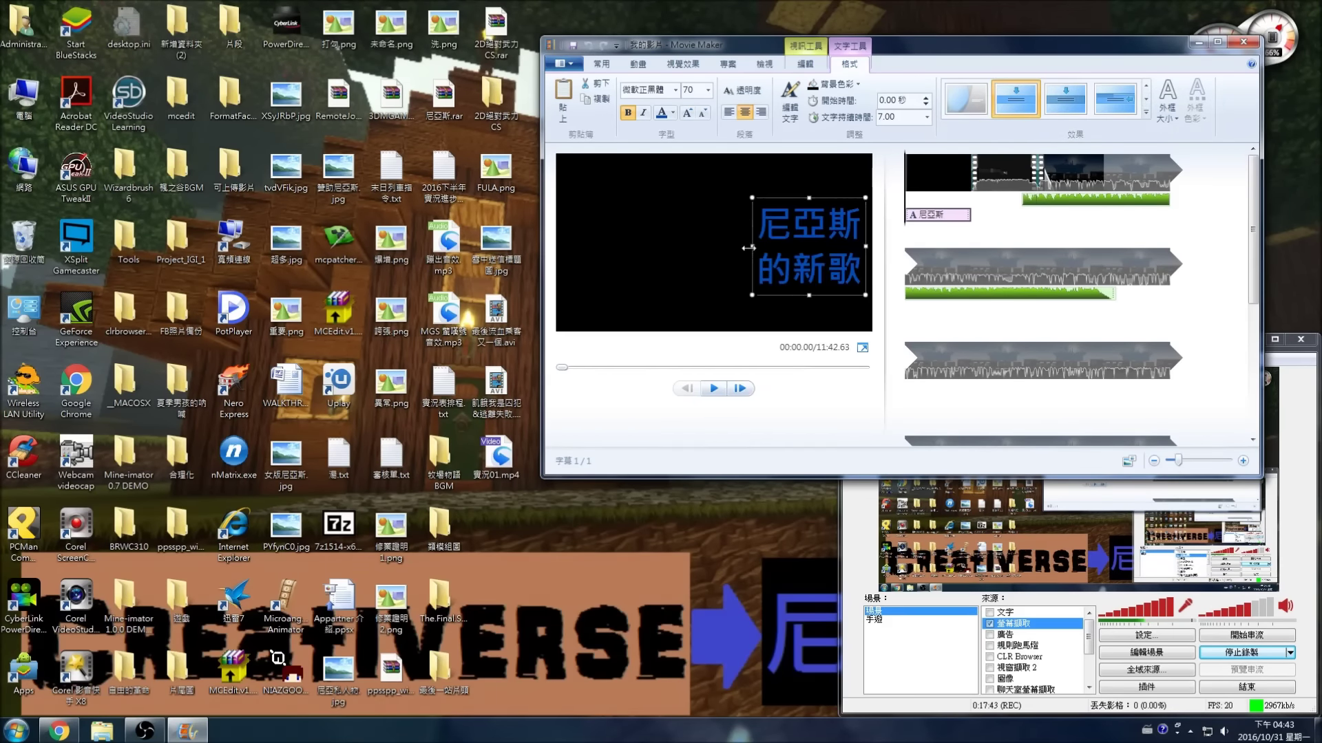
left_click_drag(748, 248, 643, 247)
left_click(714, 388)
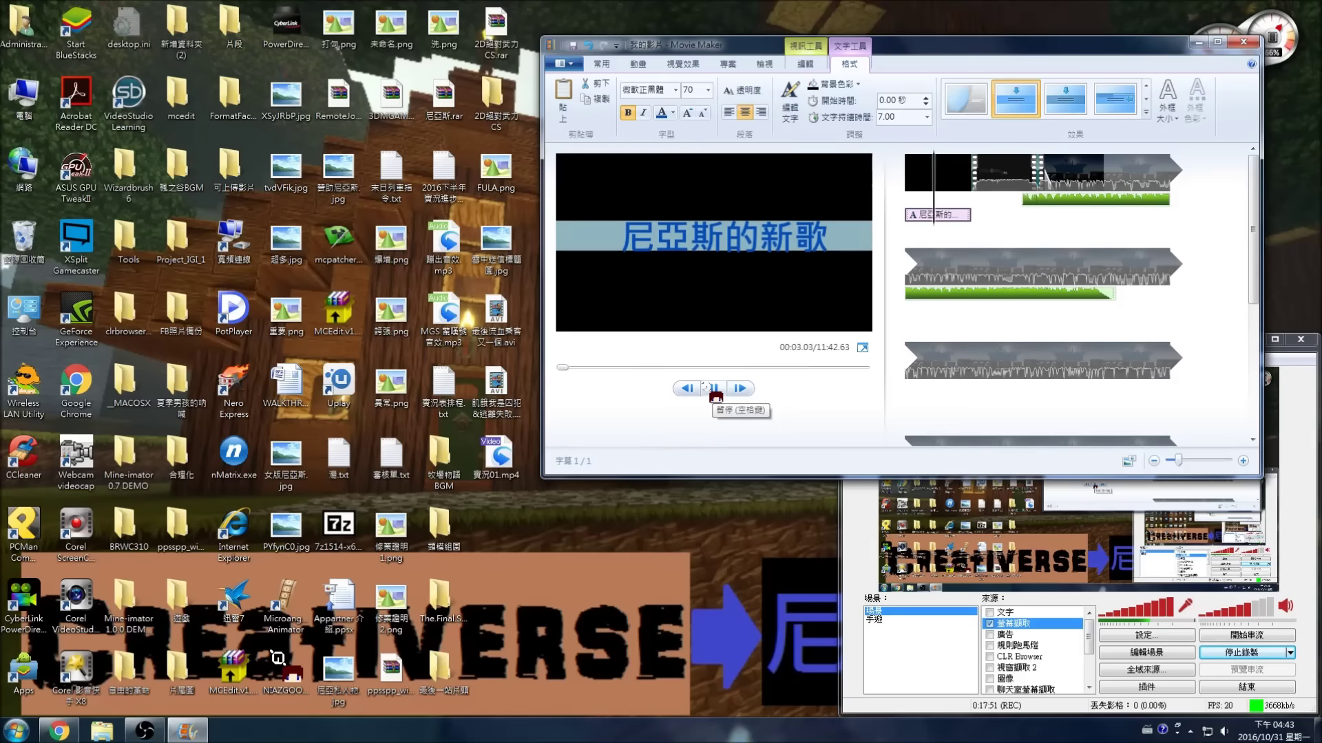
key("space")
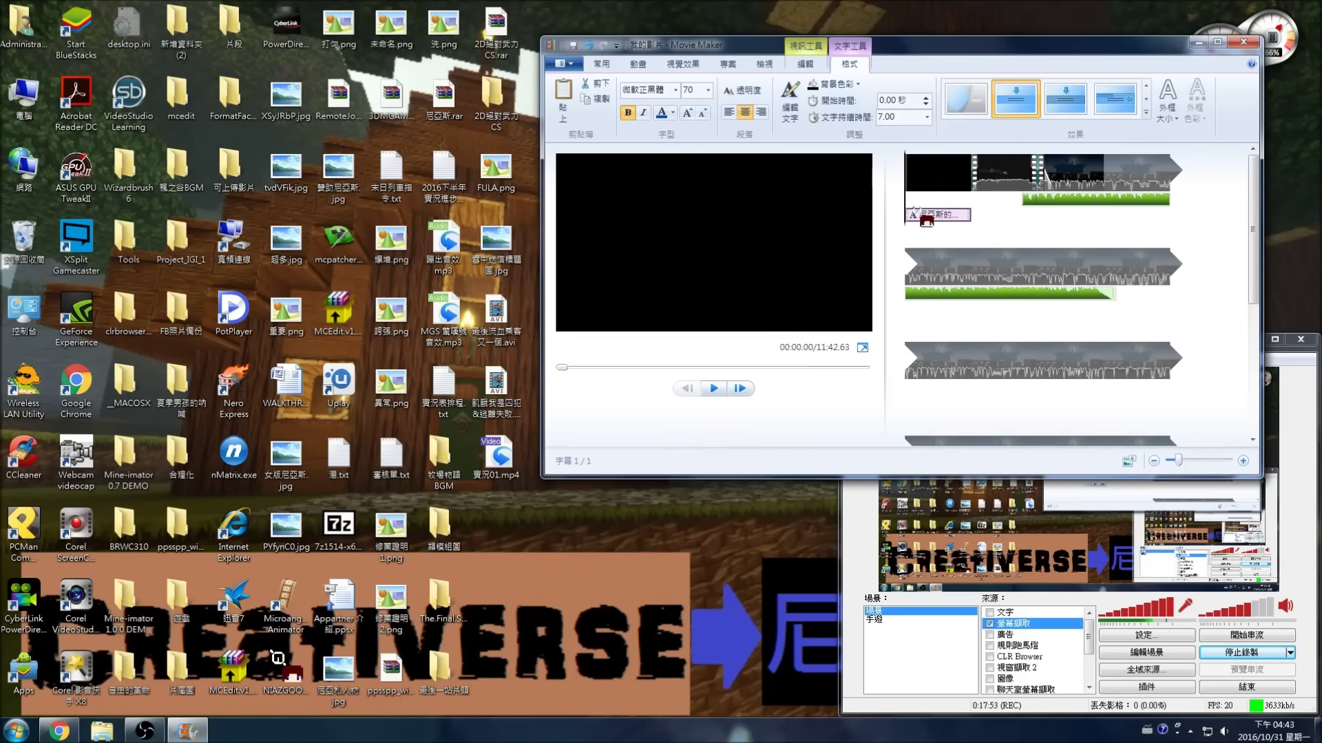
Make the title text almost fully transparent and preview the result.
left_click(742, 90)
left_click_drag(721, 110, 768, 110)
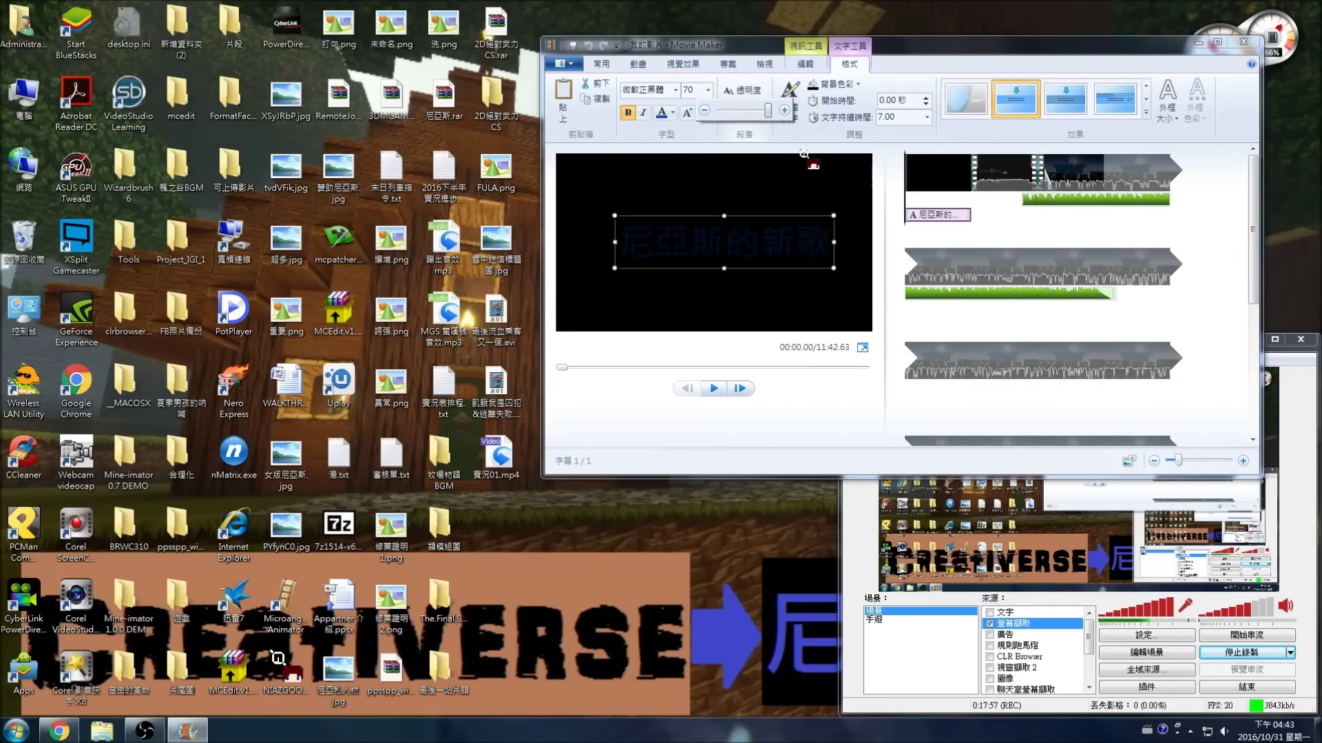
left_click(701, 379)
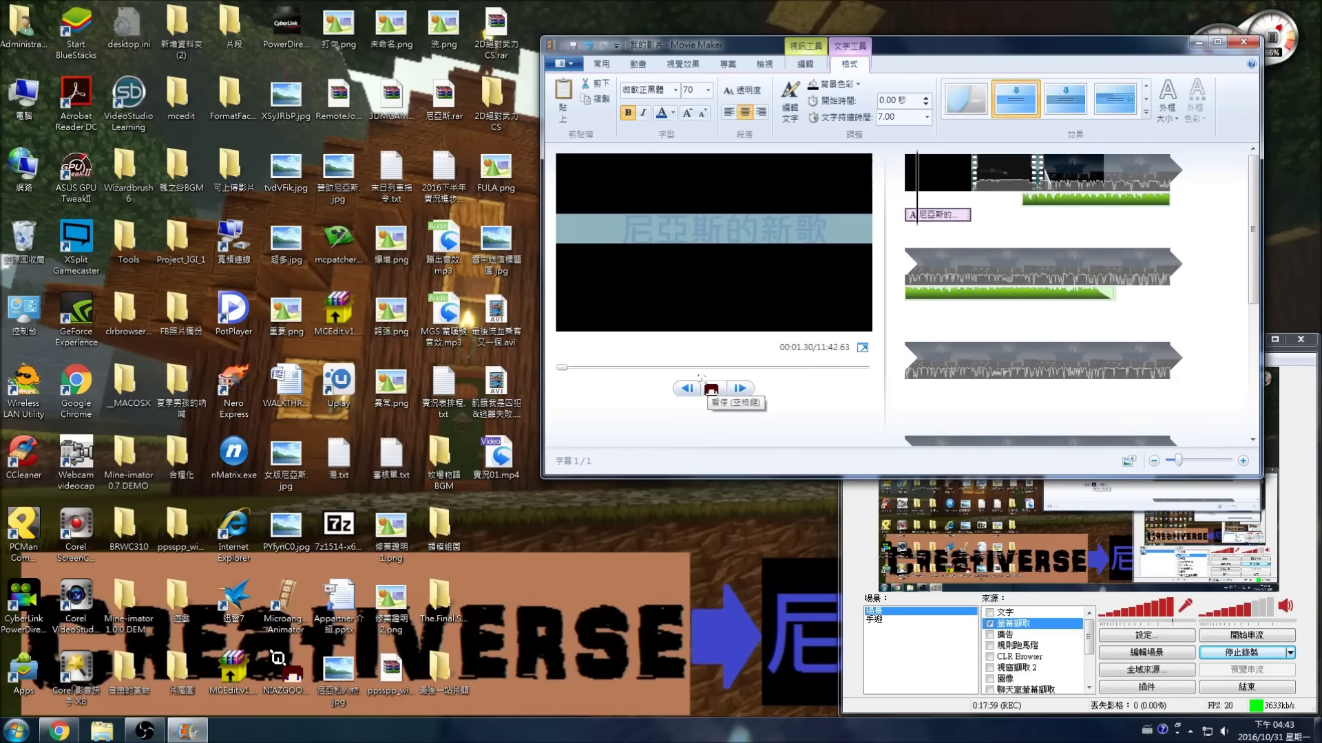
Remove the text effect from the title and restore the text to full opacity.
left_click(1146, 112)
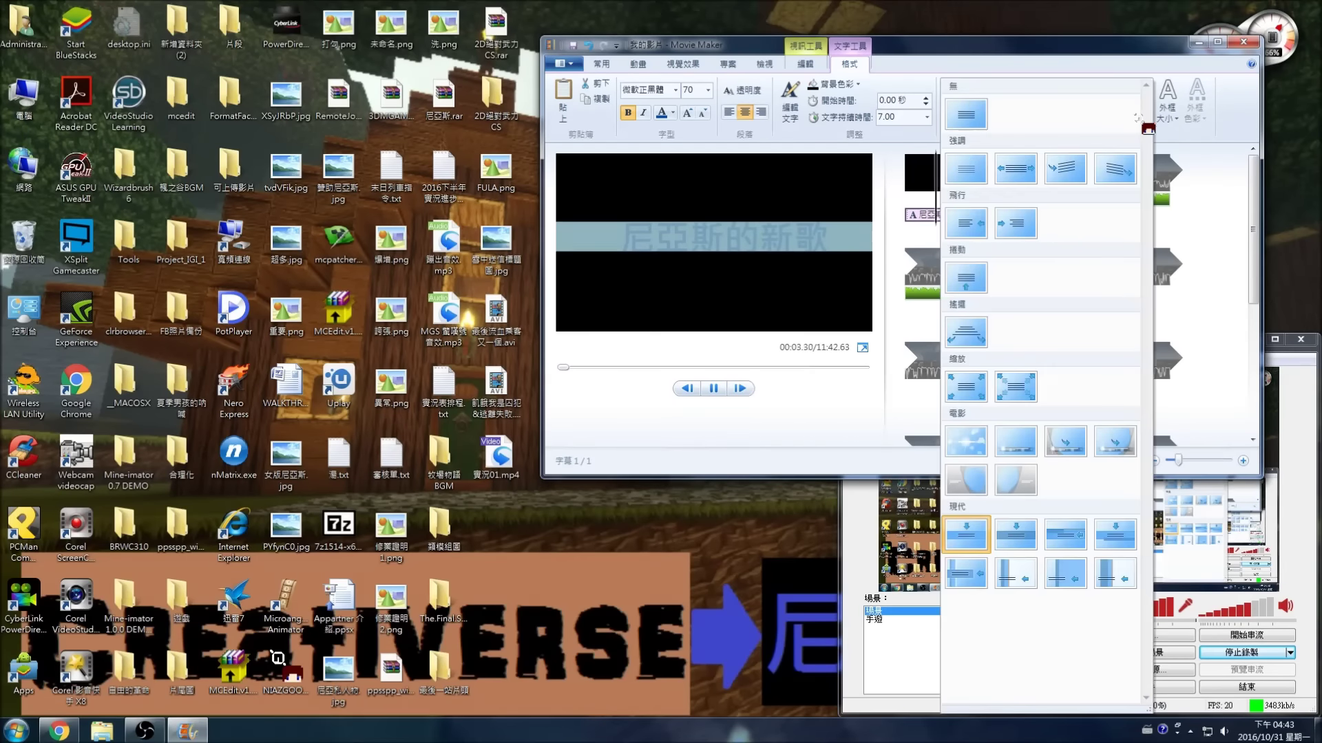
left_click(954, 120)
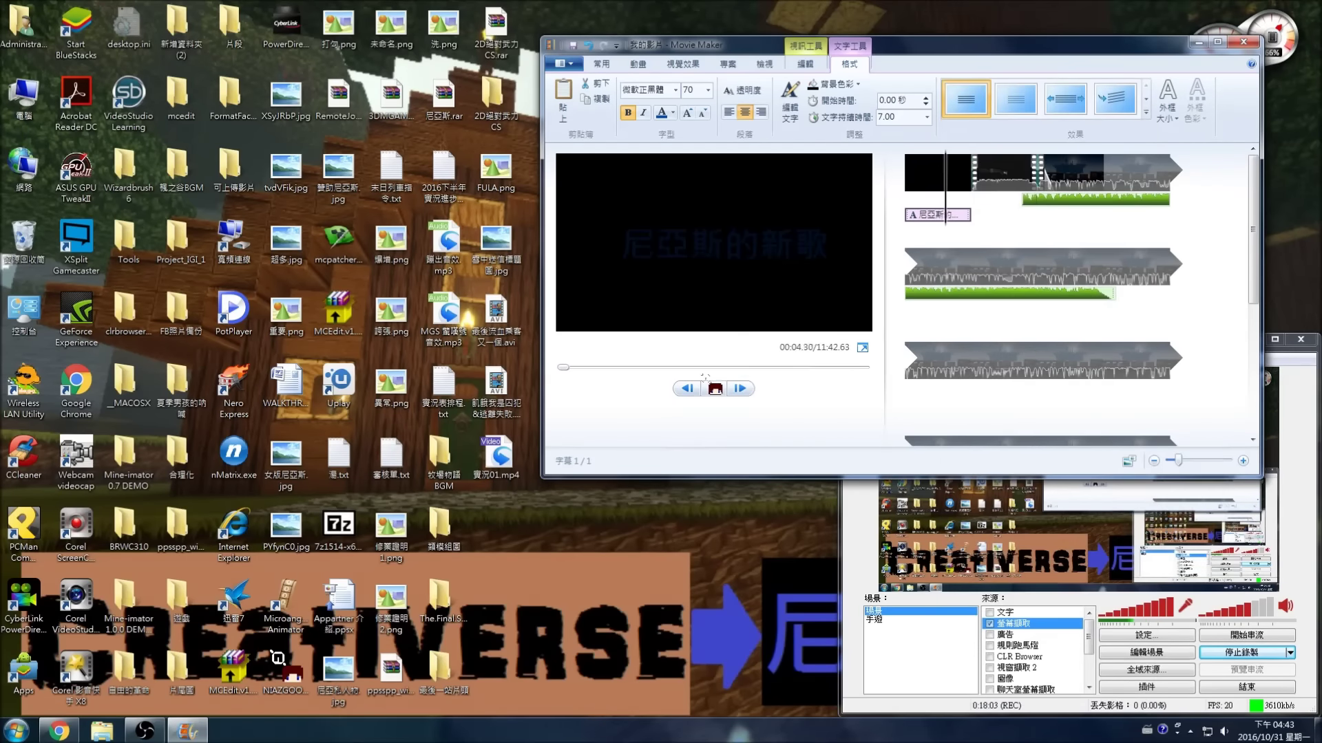
left_click(715, 389)
left_click(742, 90)
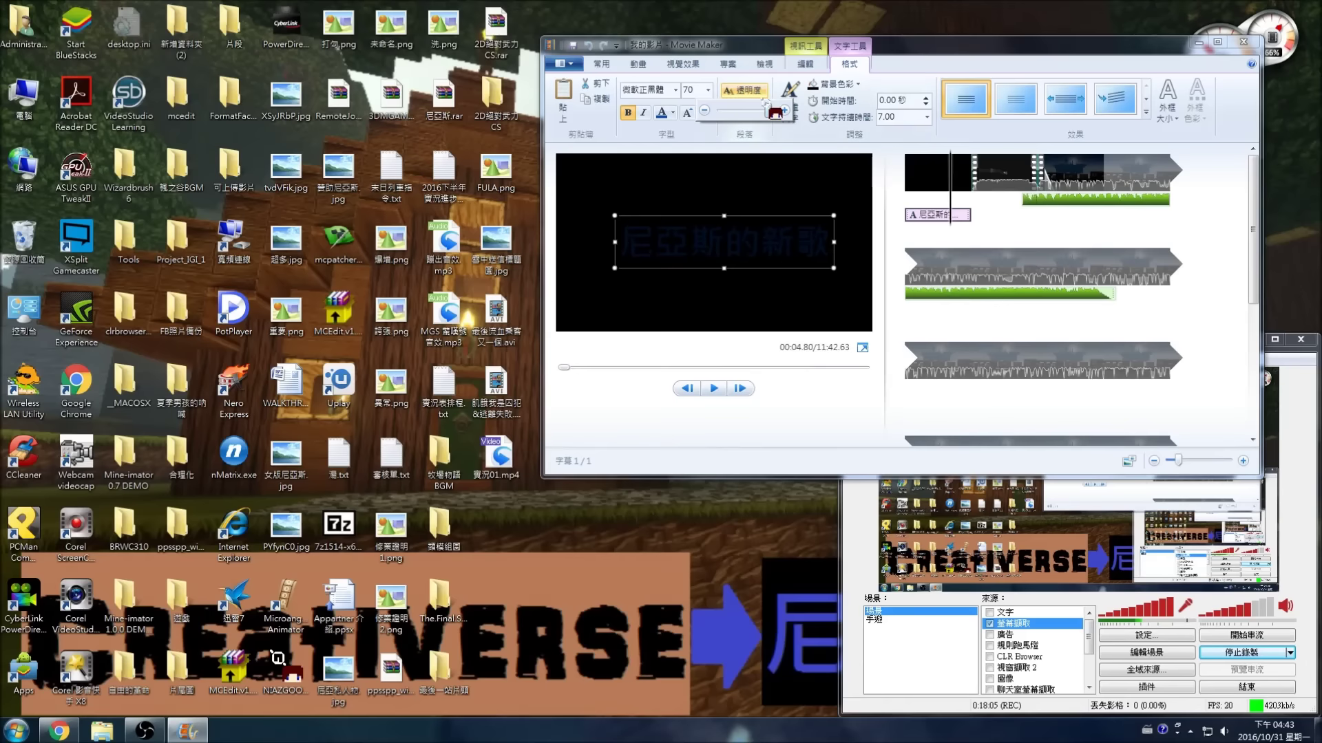
left_click(703, 180)
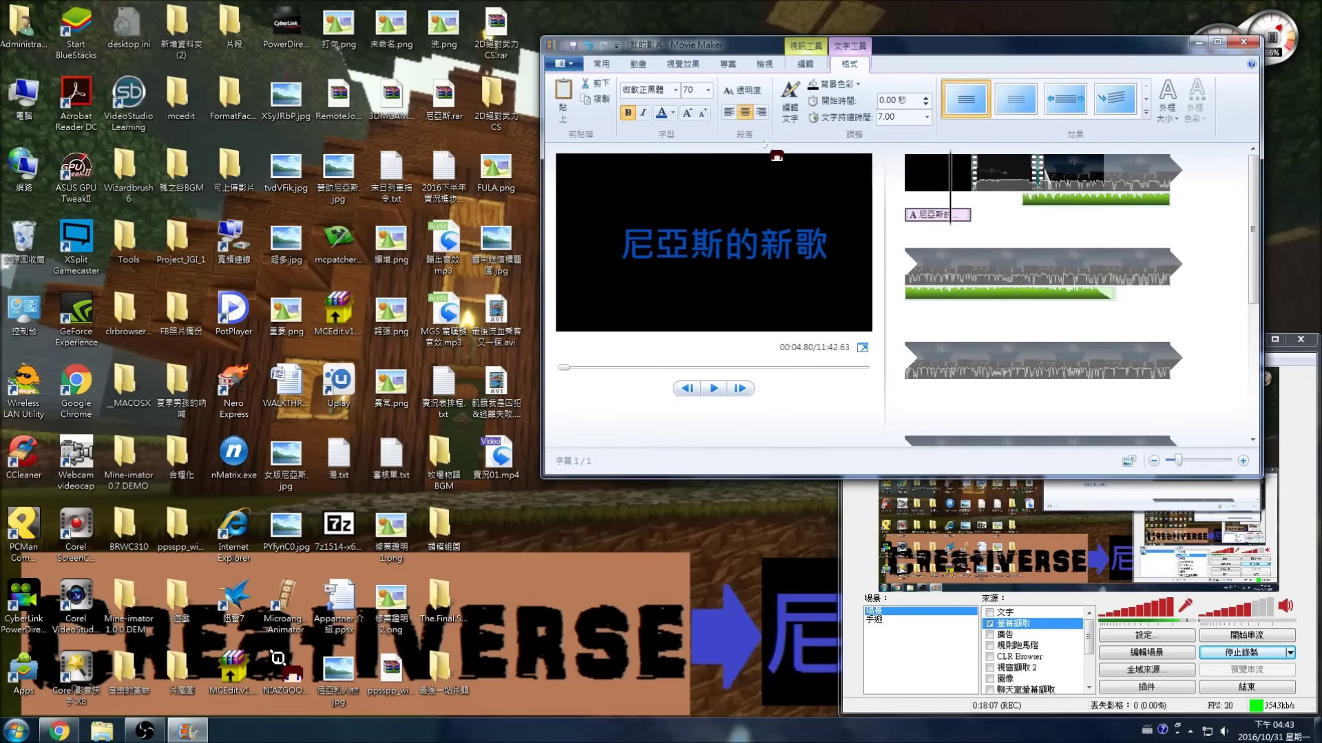
Set the title text's duration to 10.00 seconds.
left_click(825, 234)
left_click(757, 239)
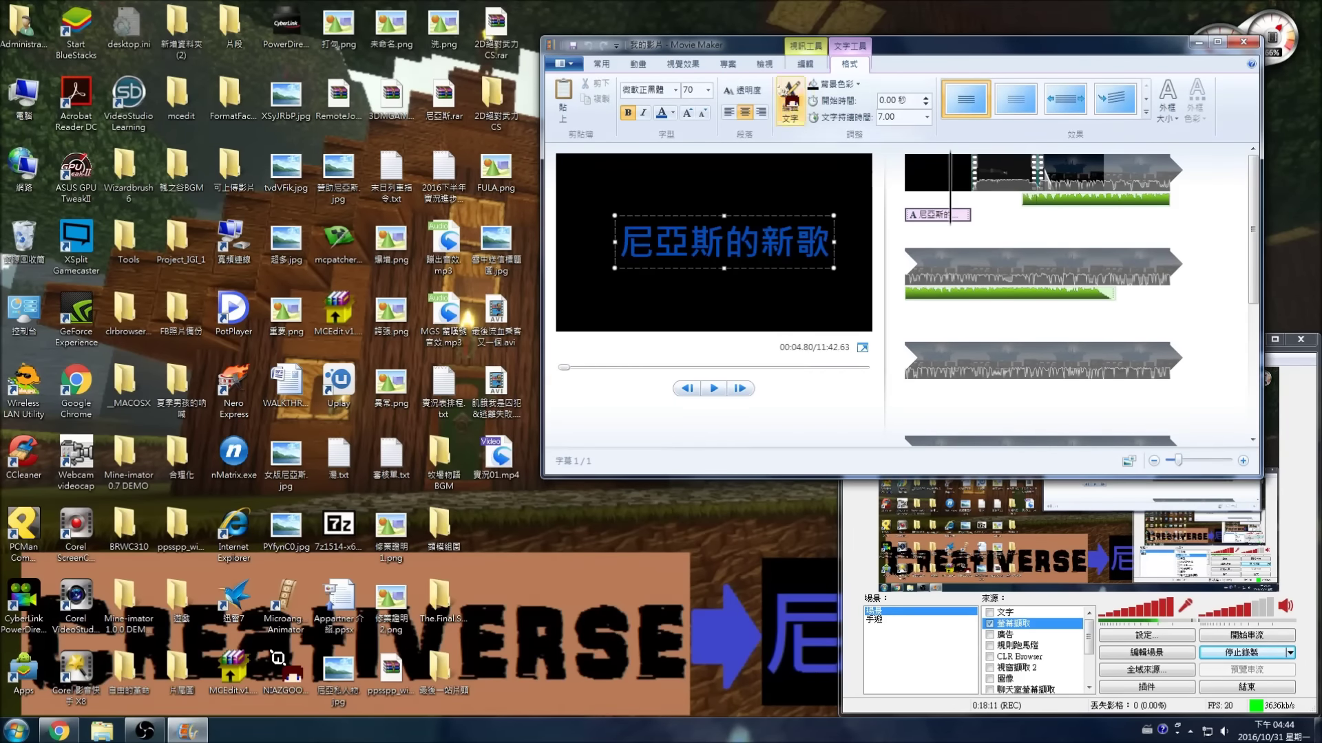
left_click(890, 219)
left_click(761, 252)
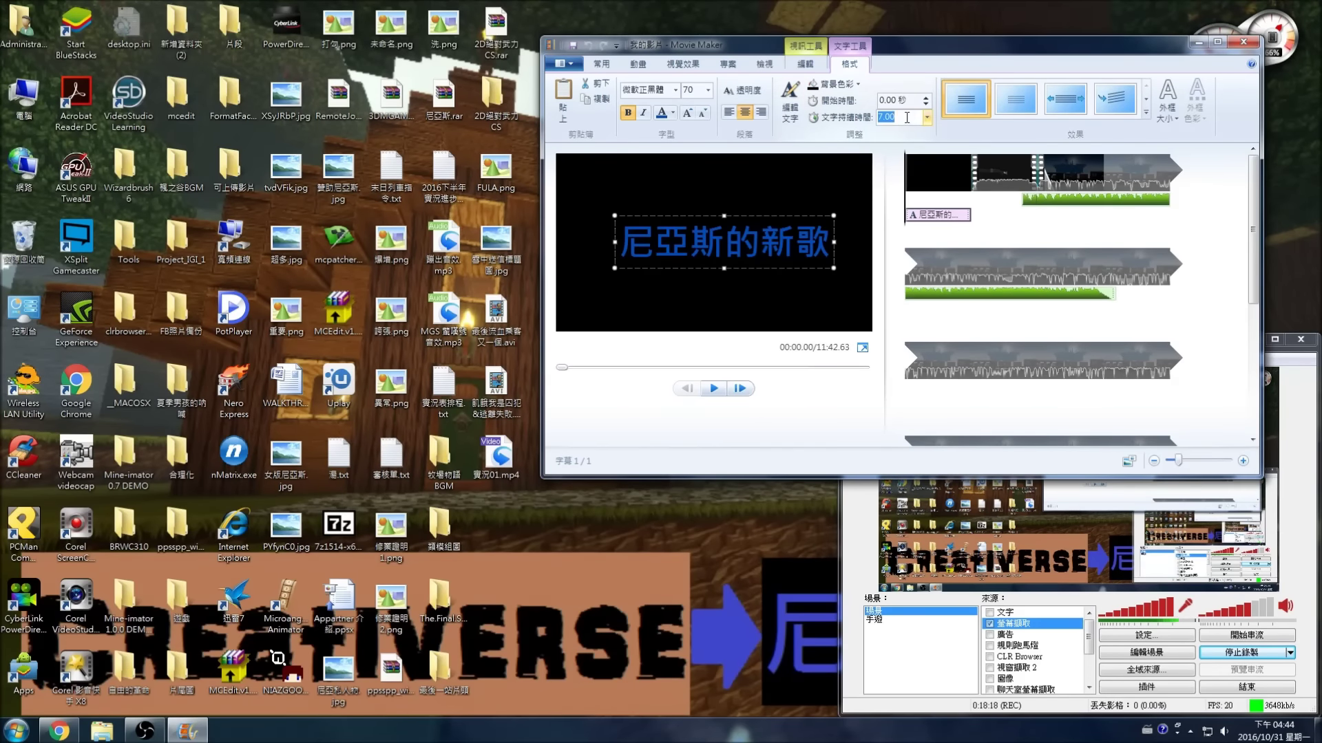
key("Return")
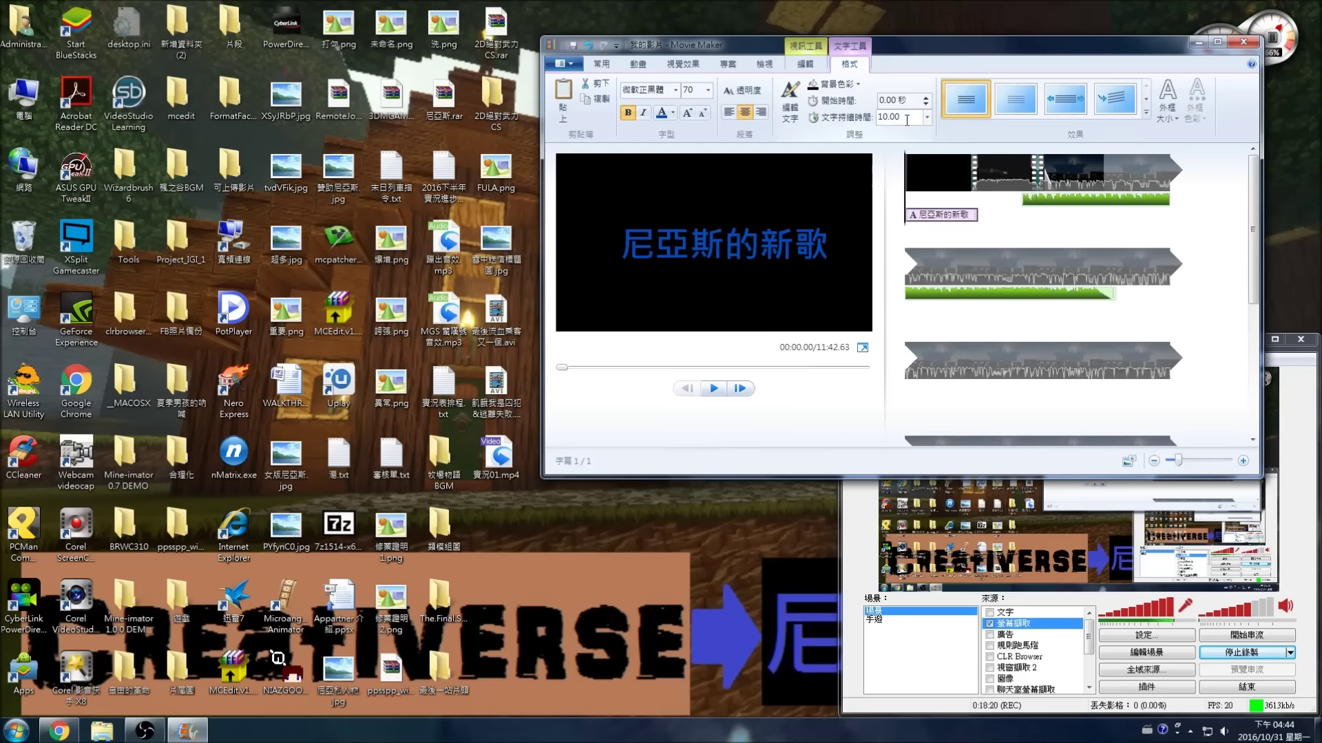
Scrub the timeline from the title clip into the intro clip to check how long the title text stays on.
left_click(915, 185)
left_click(900, 186)
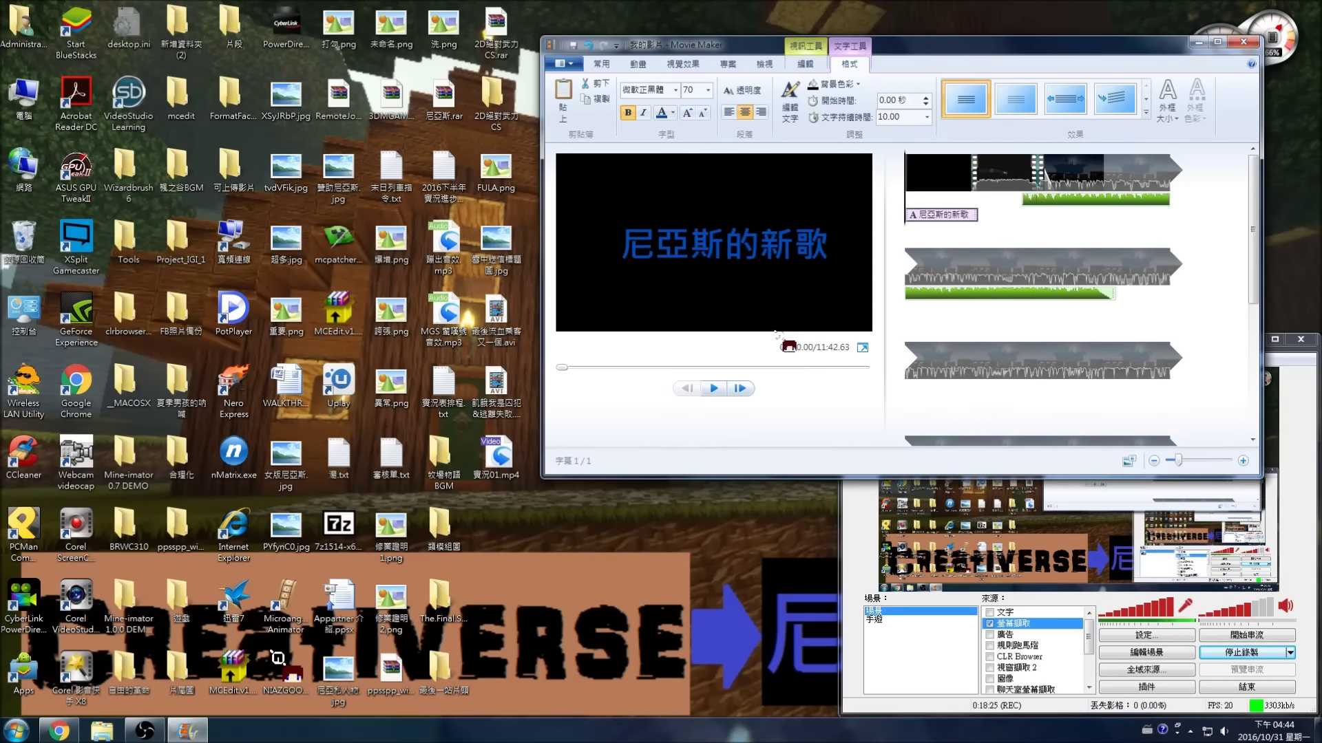
left_click(976, 174)
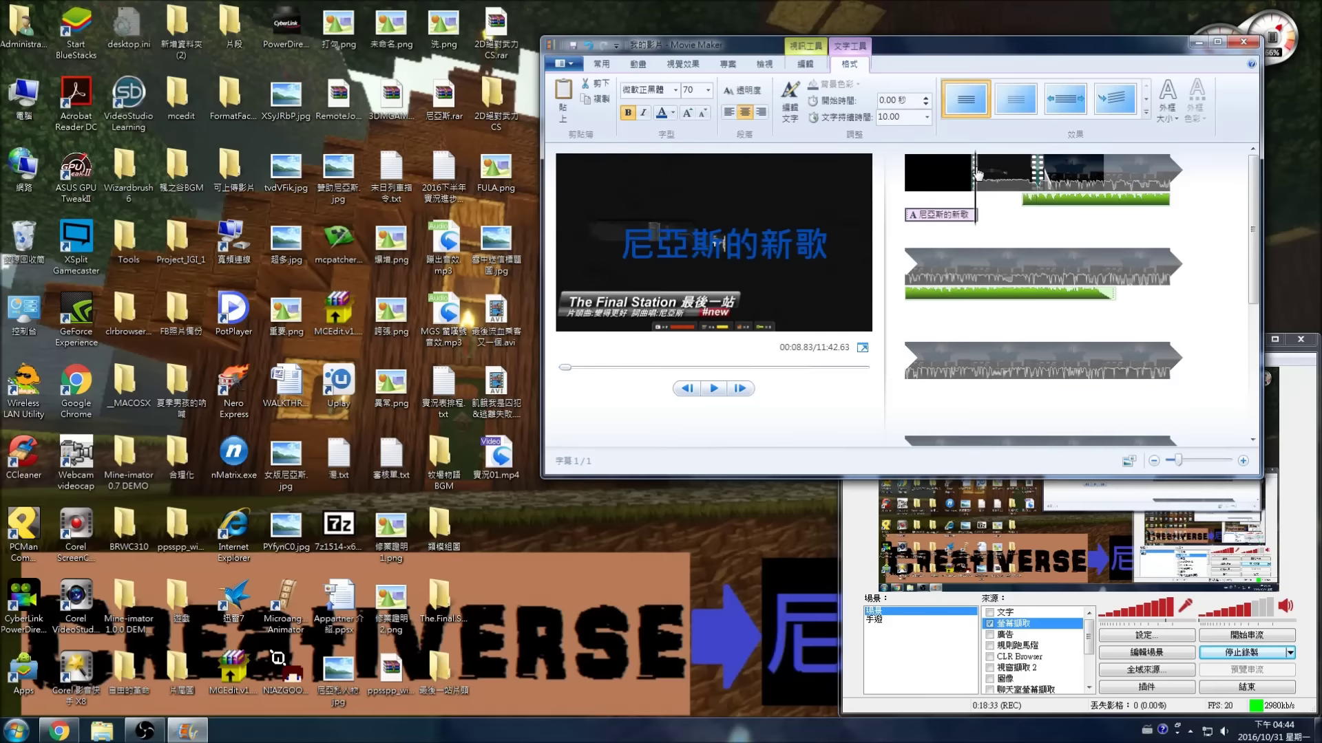
left_click(978, 174)
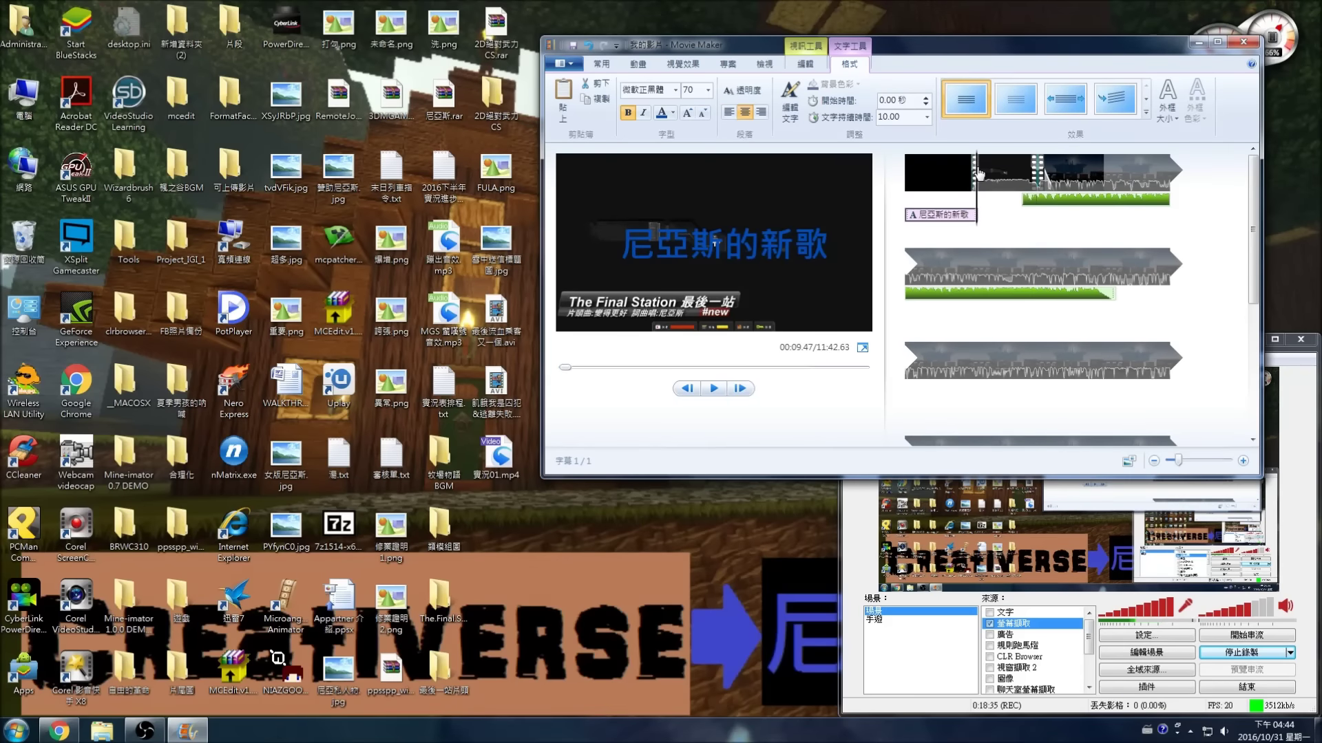
left_click(981, 173)
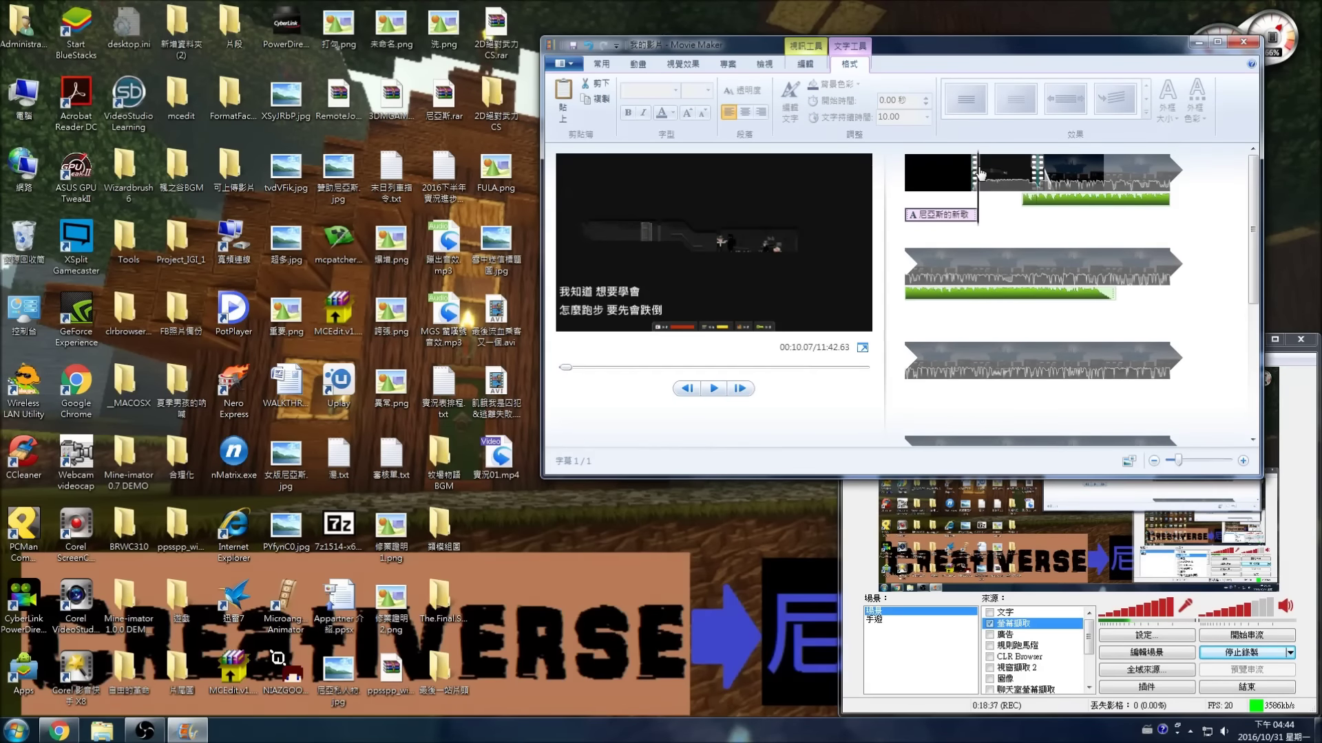
Try a start time of 1.00 second for the title text and reset it to 0.
left_click(938, 172)
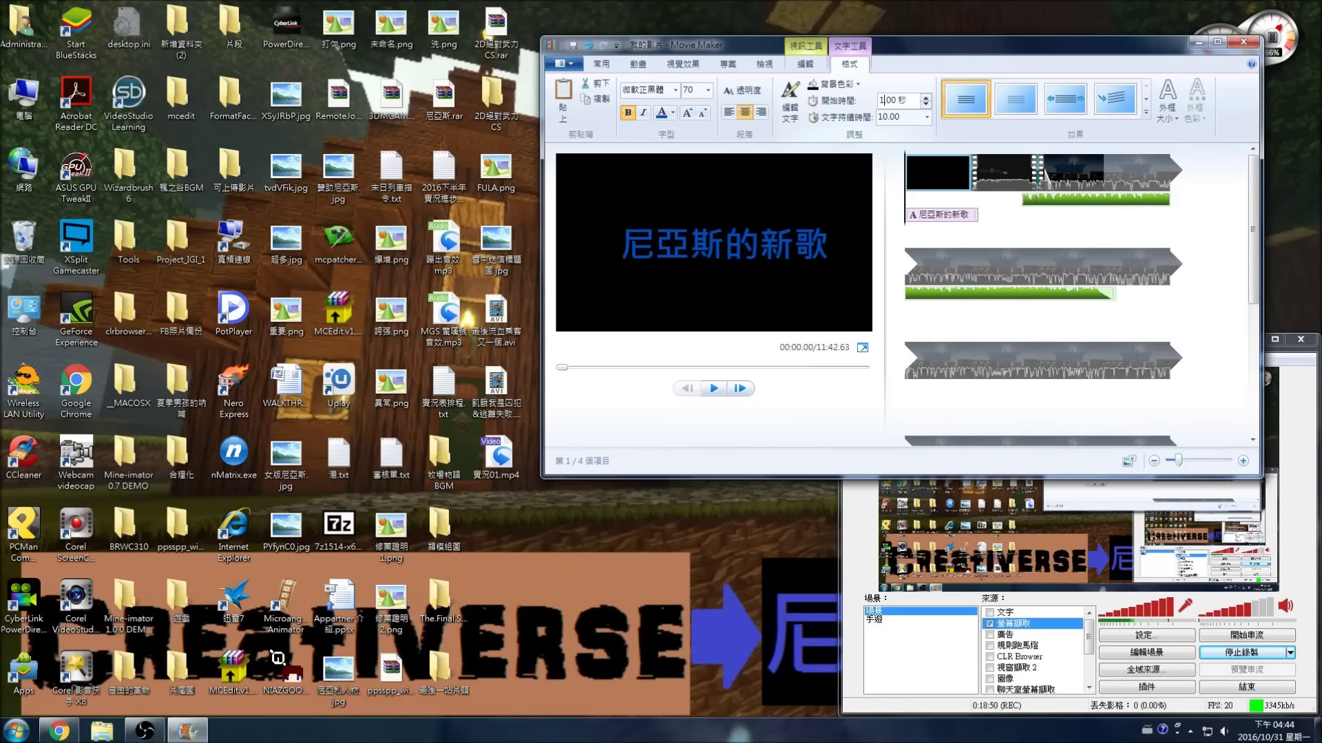
key("Return")
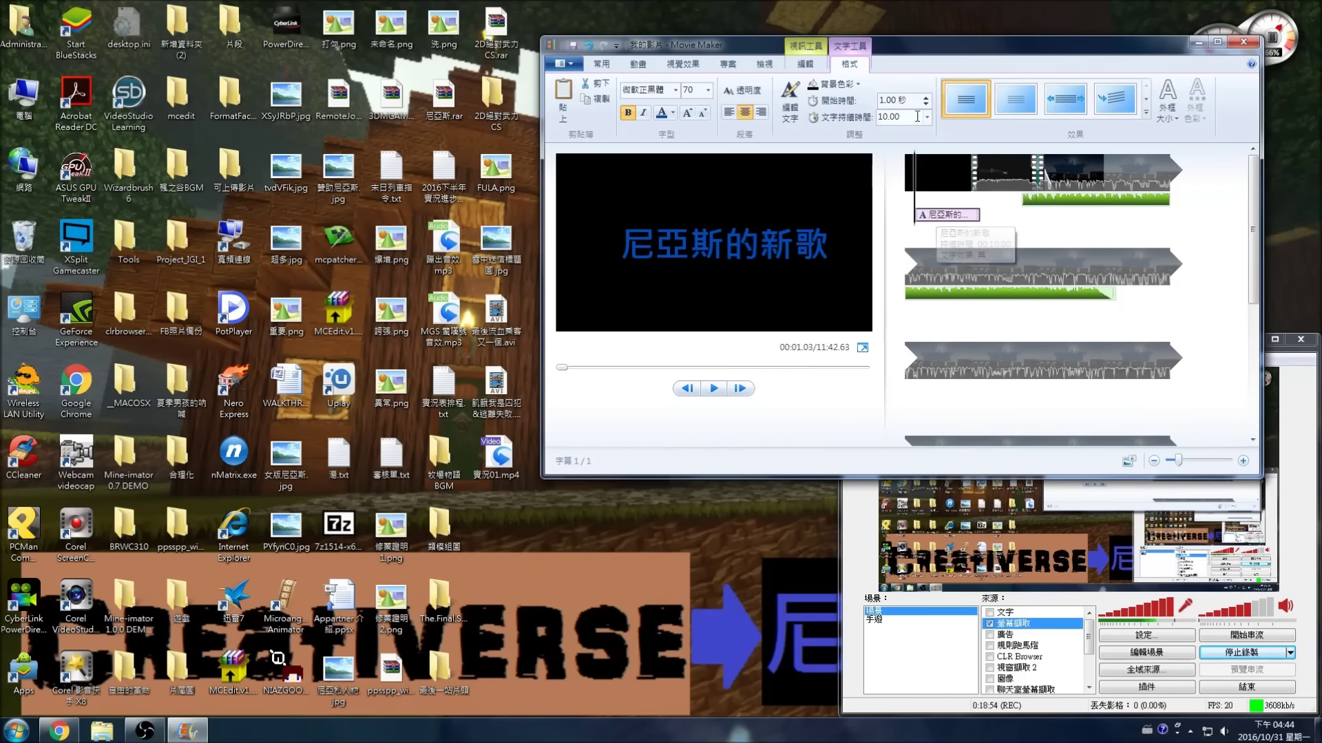
left_click_drag(902, 102, 881, 100)
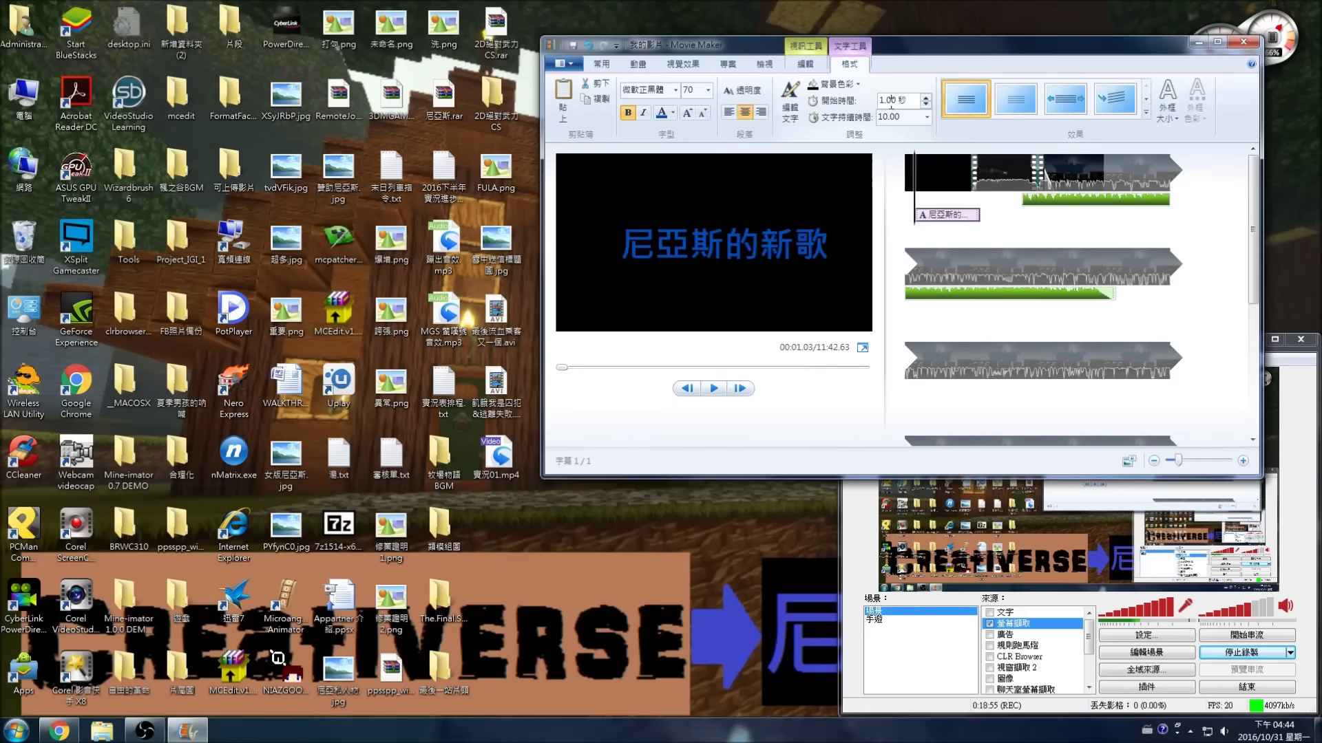
type("0")
key("Return")
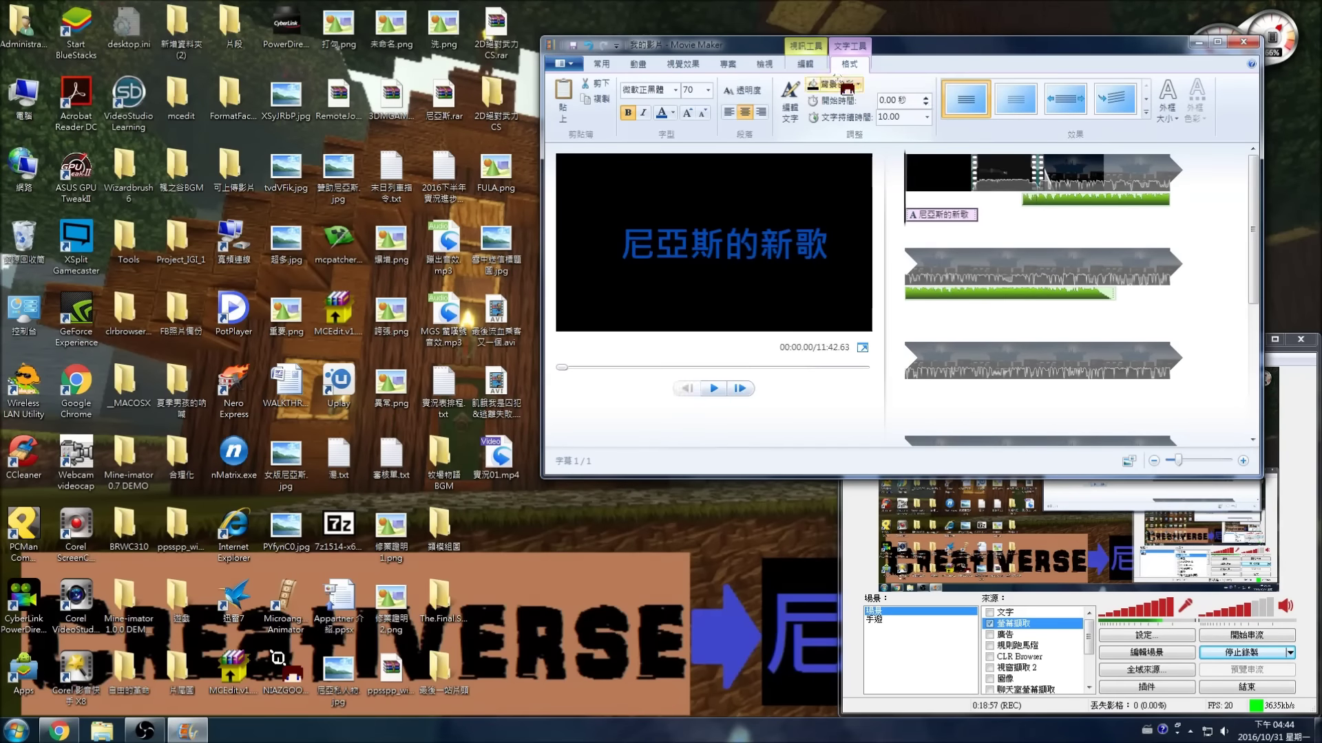
Try white, blue and gray backgrounds for the title clip and return it to black.
left_click(840, 82)
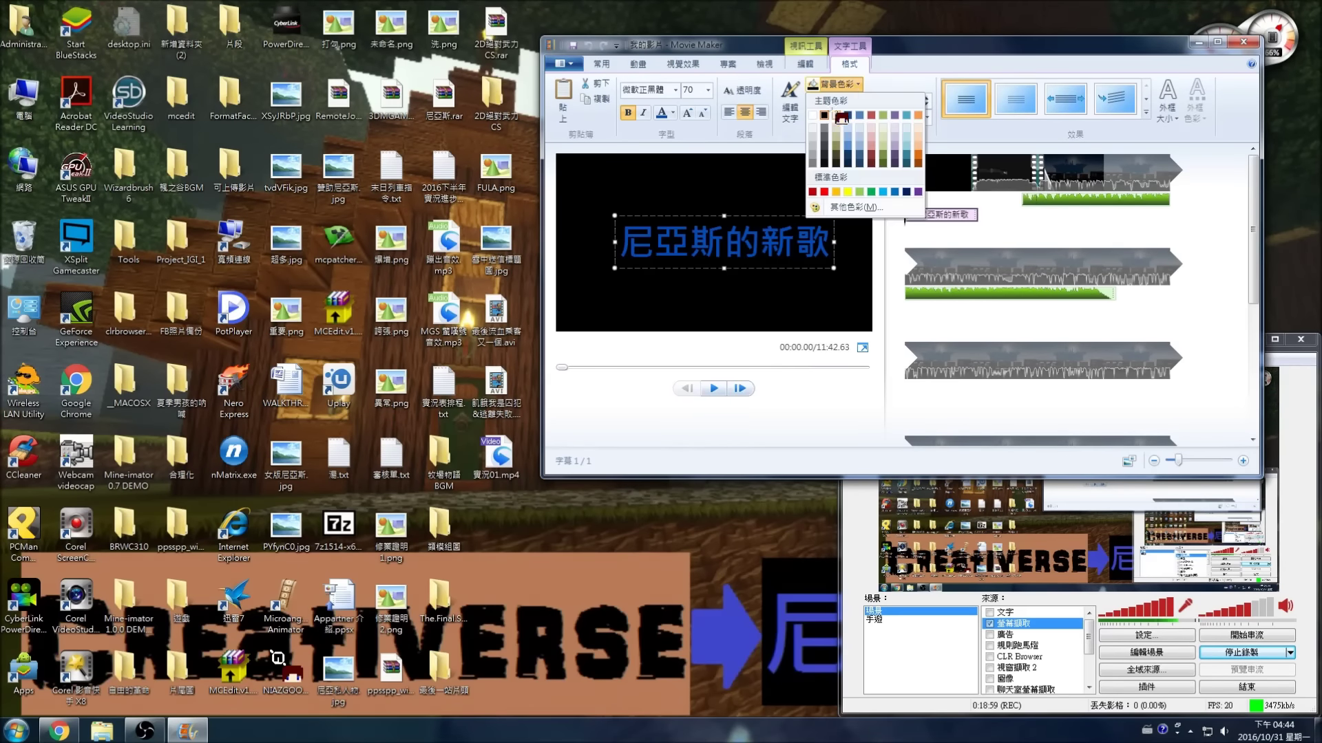
left_click(813, 115)
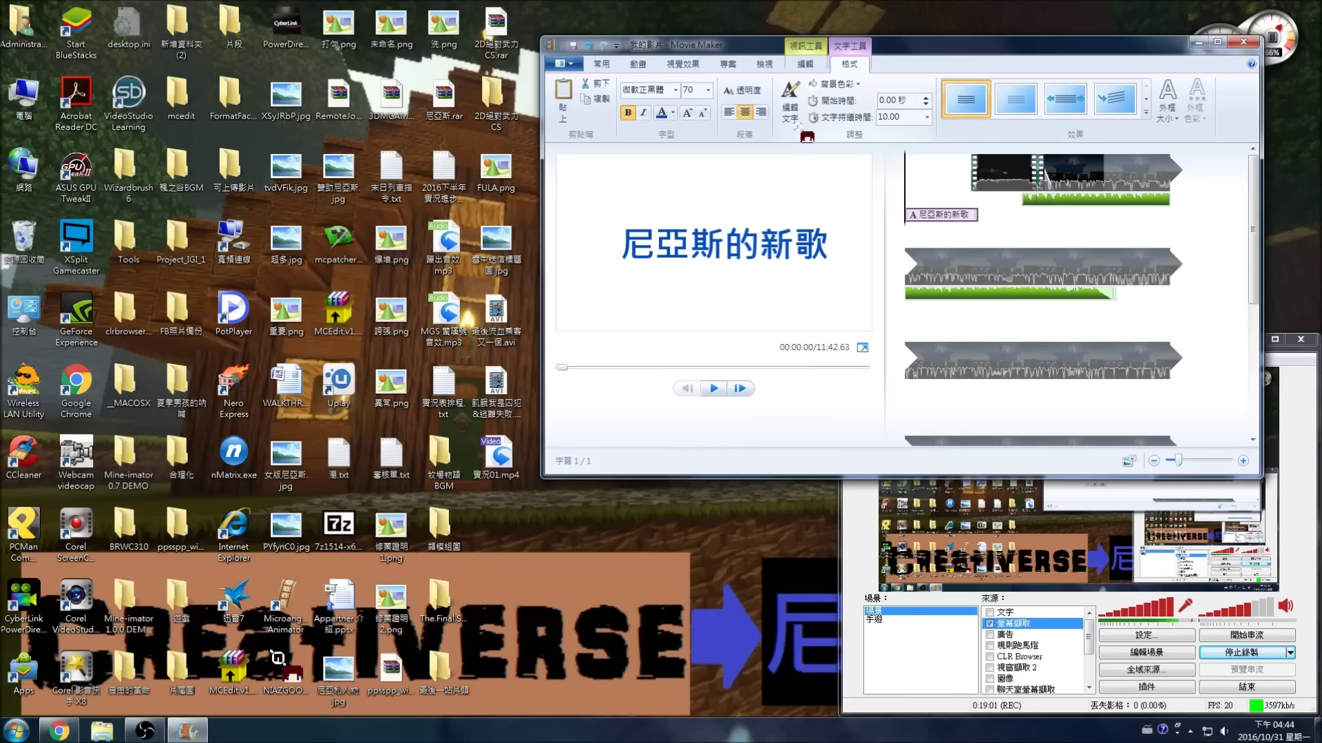
left_click(836, 84)
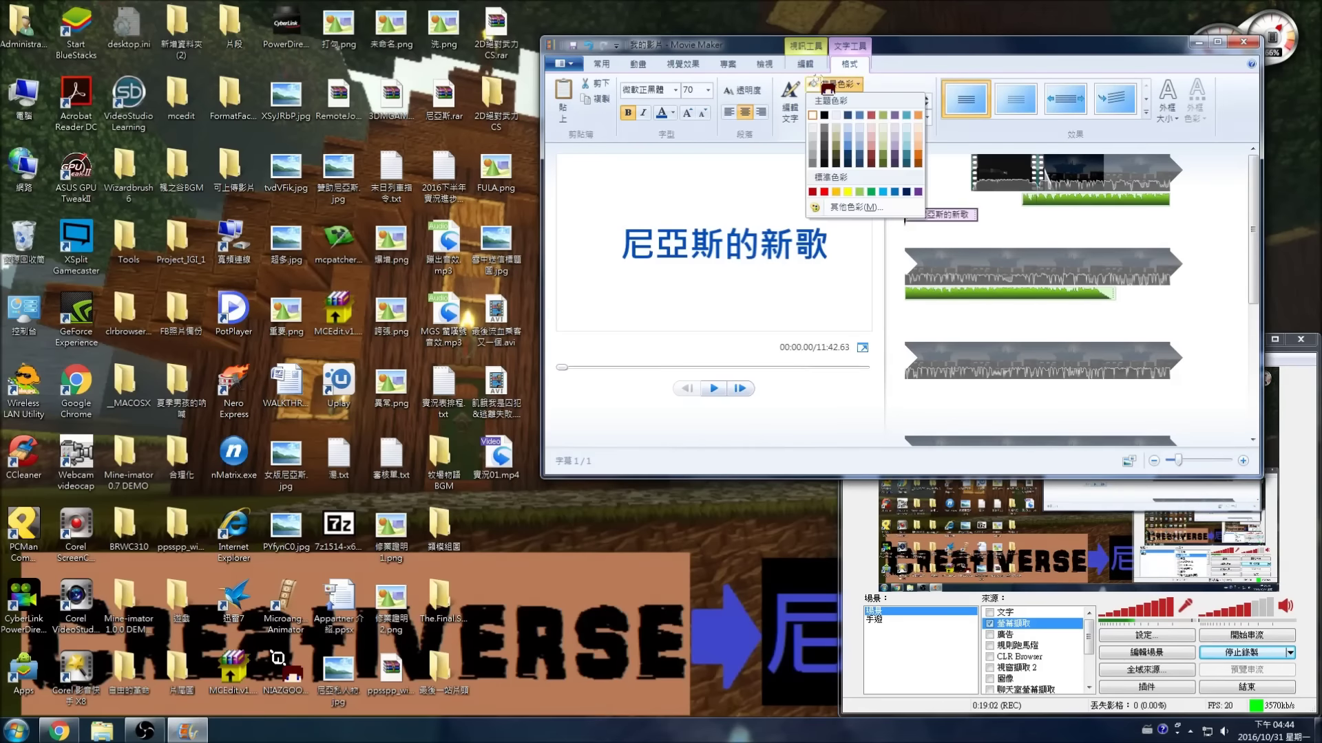
left_click(848, 110)
left_click(836, 83)
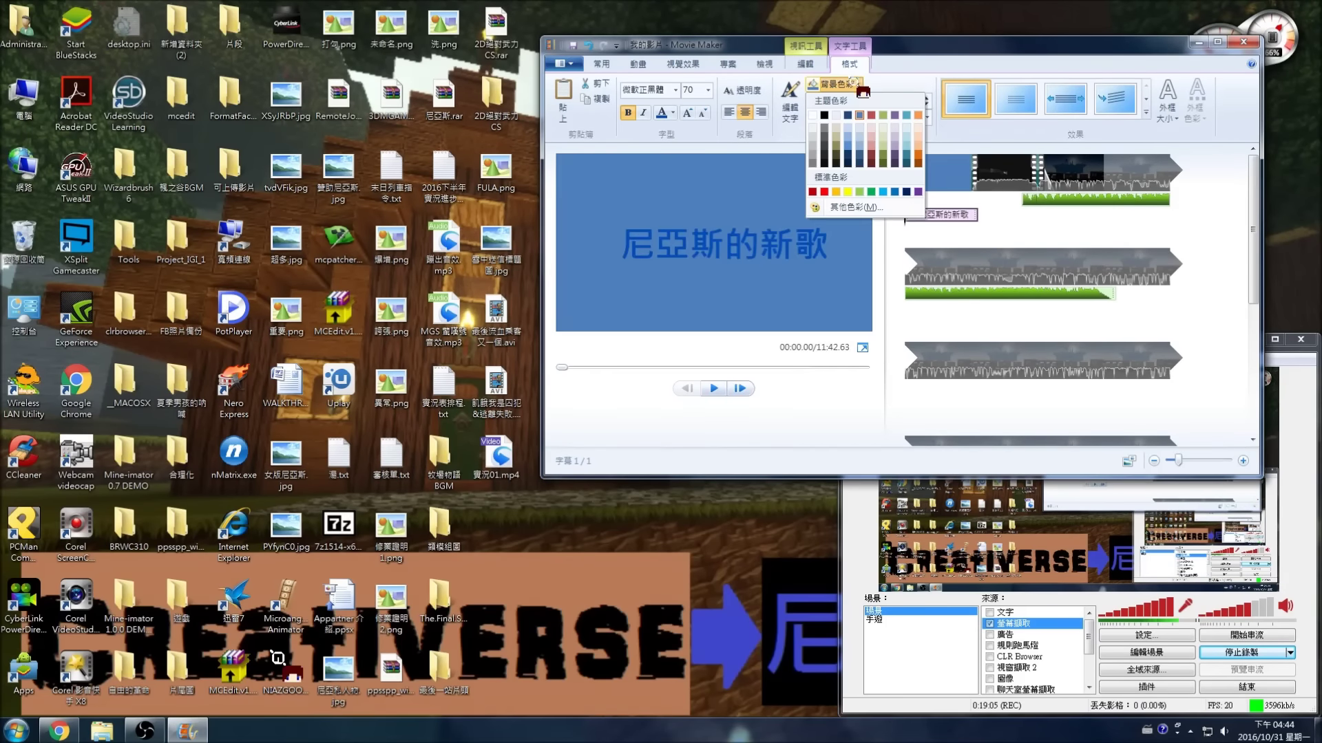
left_click(808, 159)
left_click(834, 84)
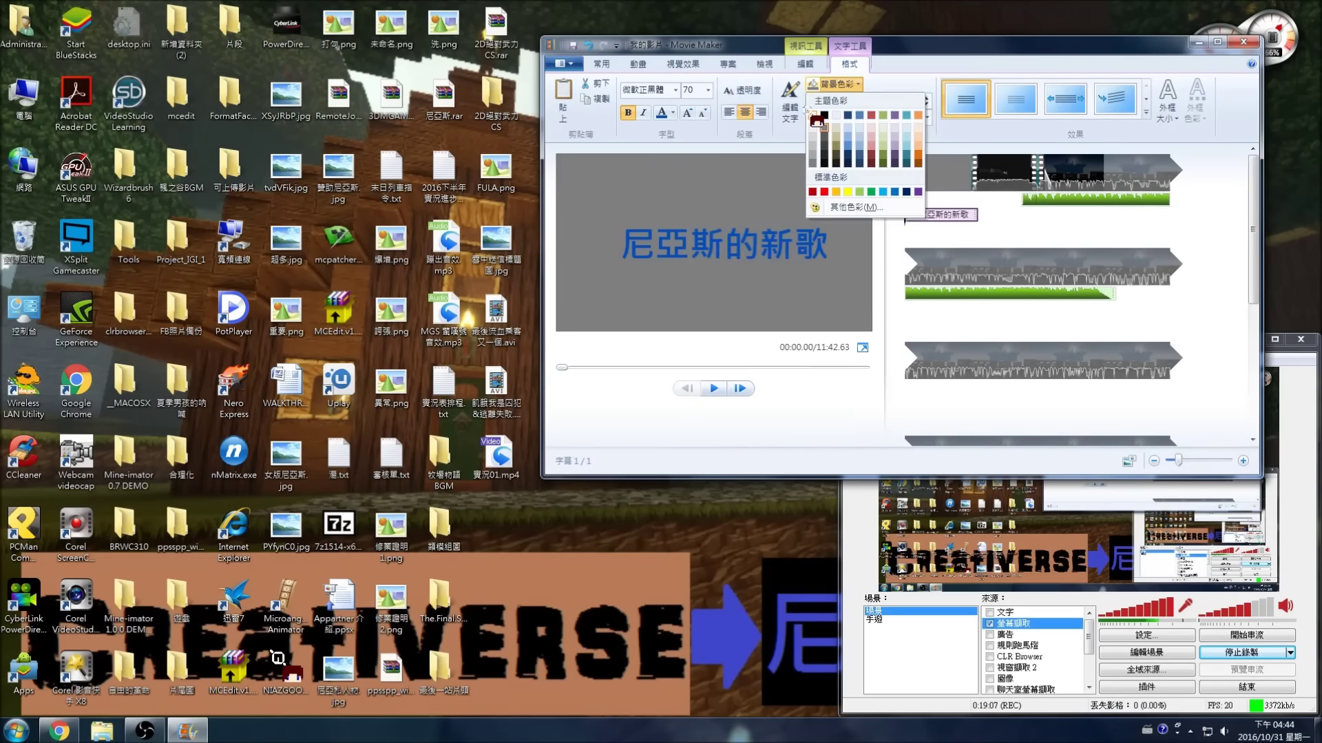
left_click(813, 114)
left_click(824, 93)
left_click(815, 111)
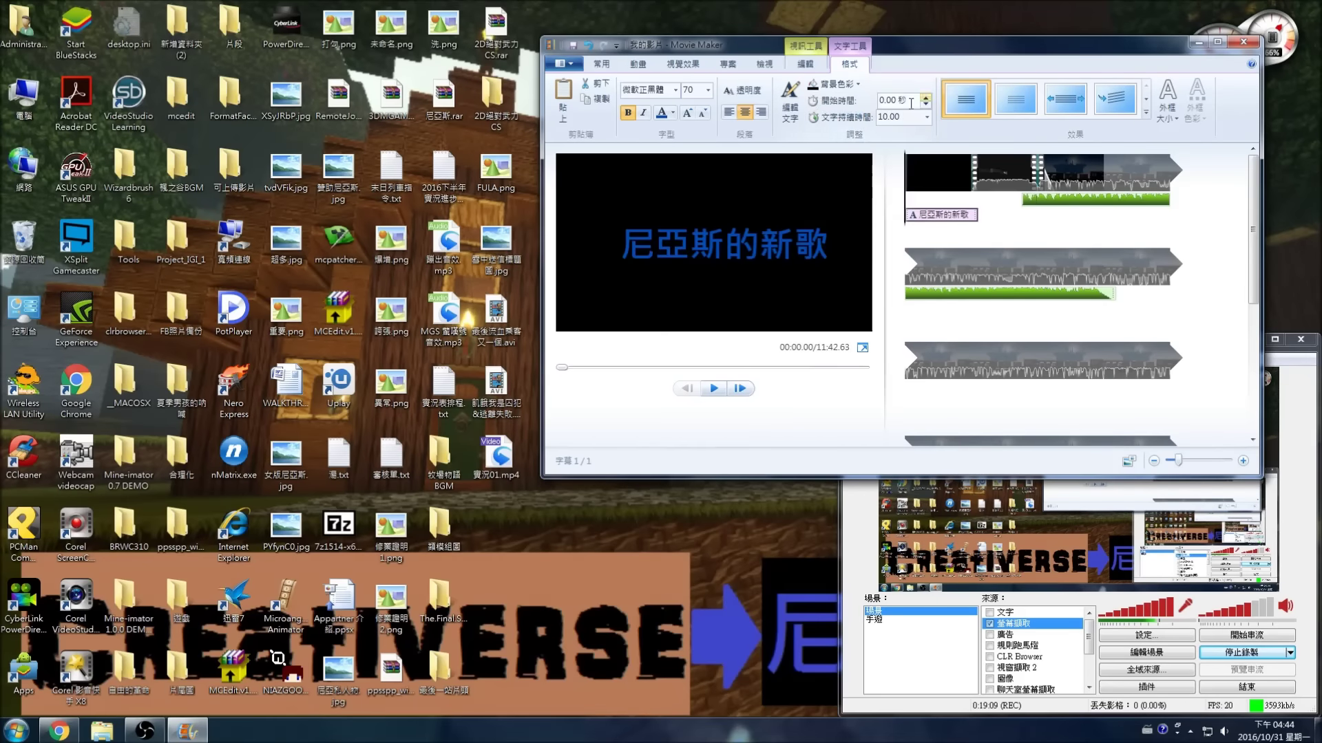
Give the title text a medium (中) outline and color the outline white.
left_click(1168, 103)
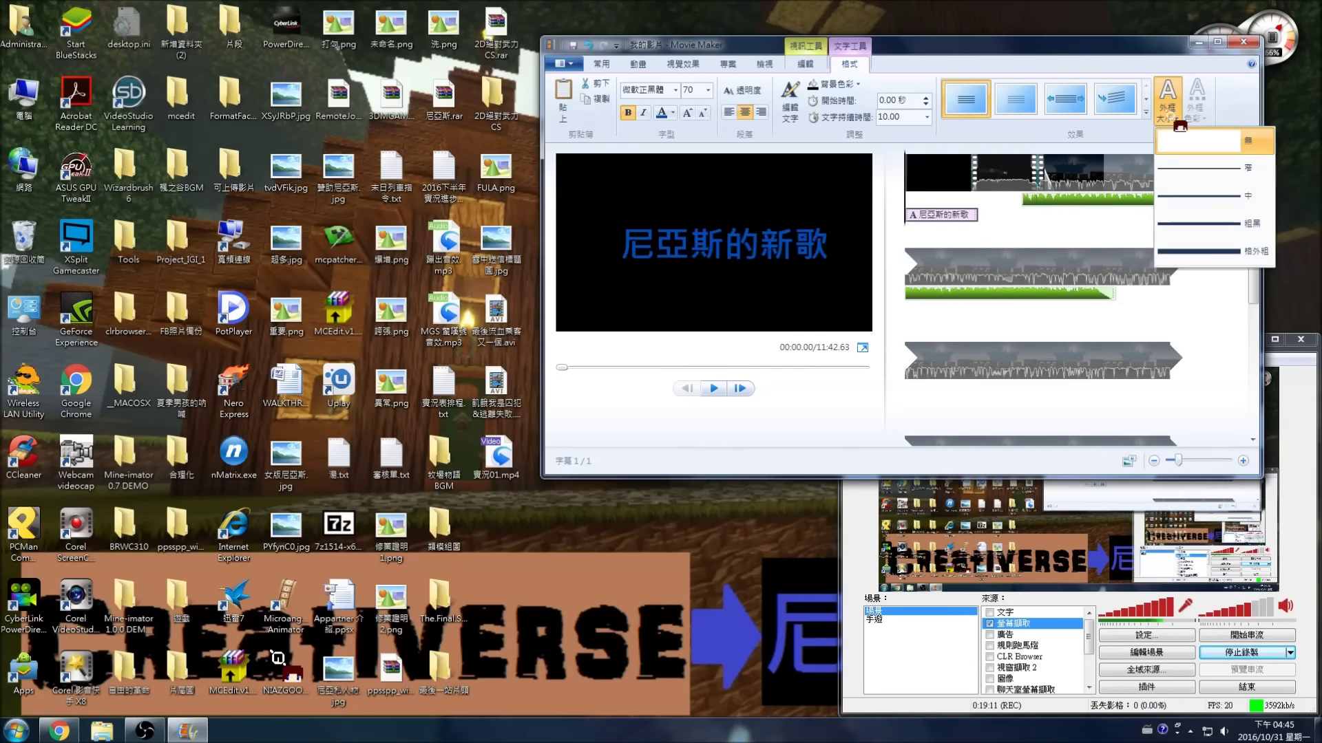
left_click(1177, 195)
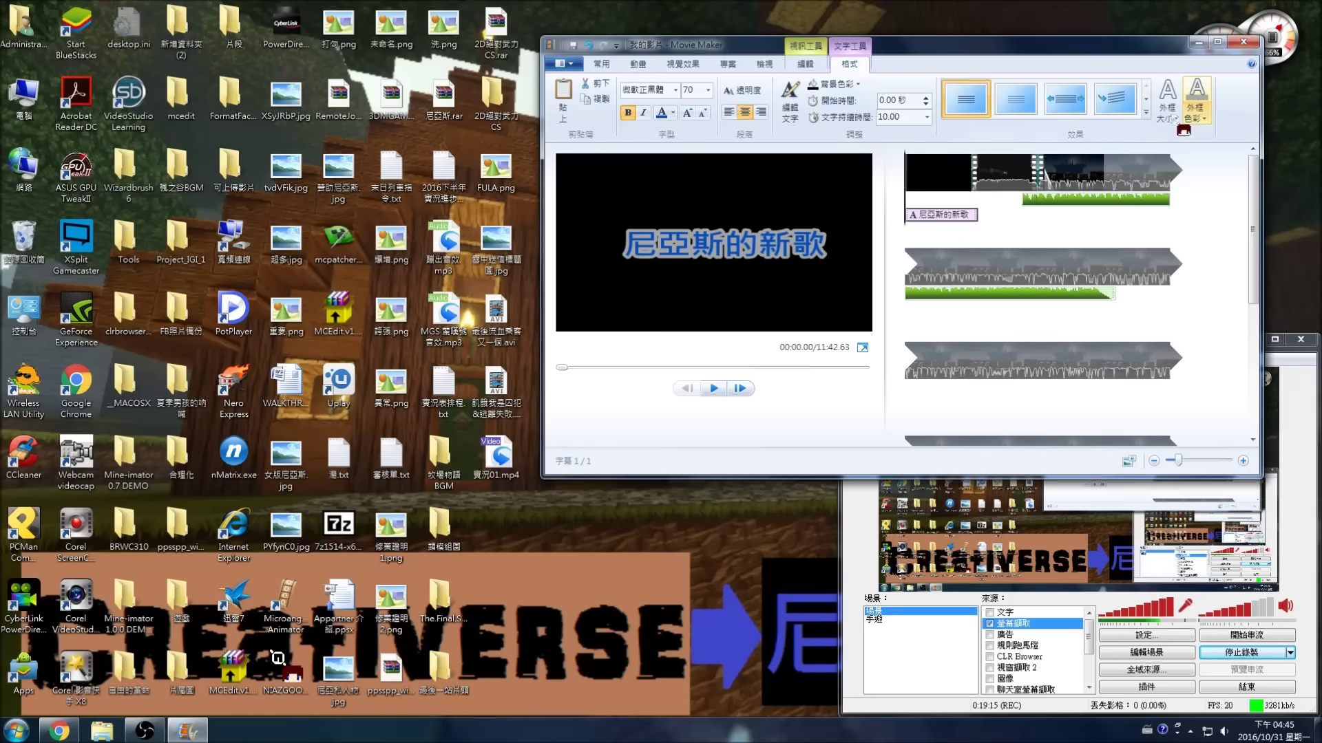
left_click(1196, 103)
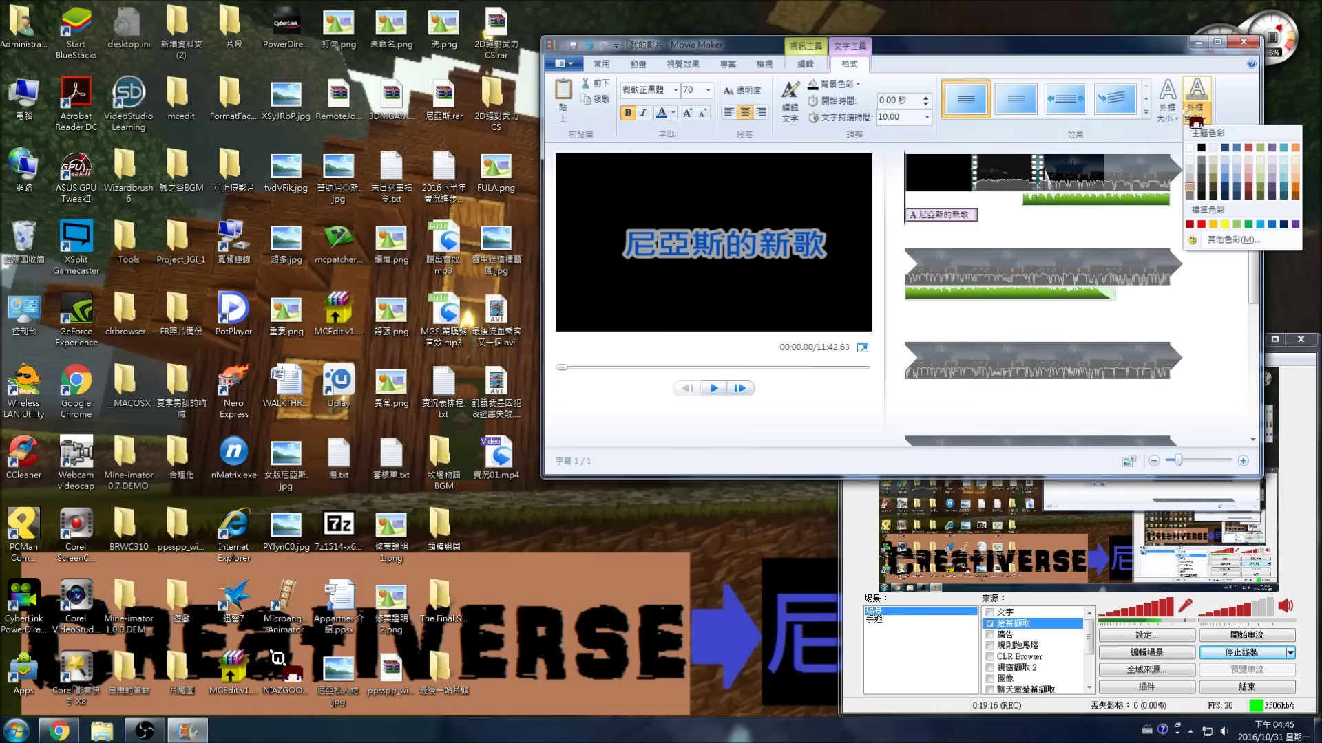
left_click(1188, 145)
Move the title's text box slightly left and down to center it in the frame.
left_click(703, 260)
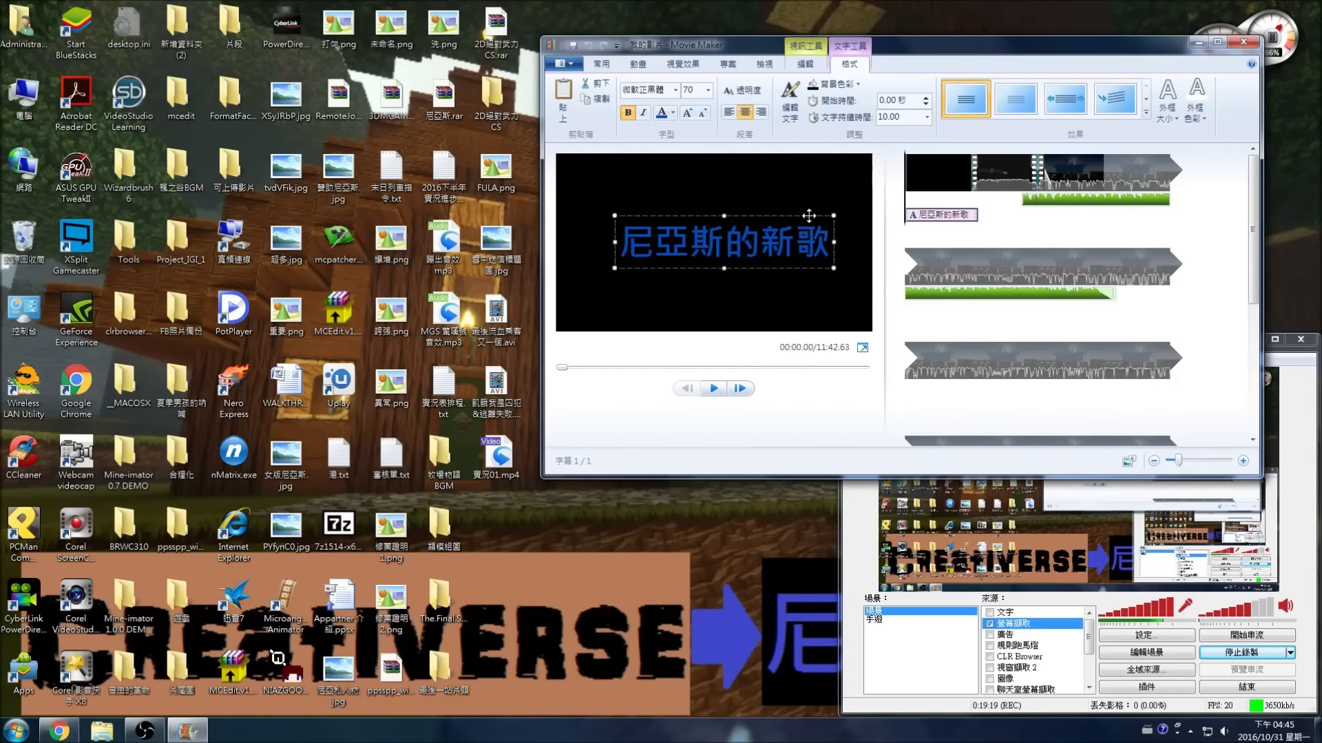
left_click_drag(809, 216, 798, 218)
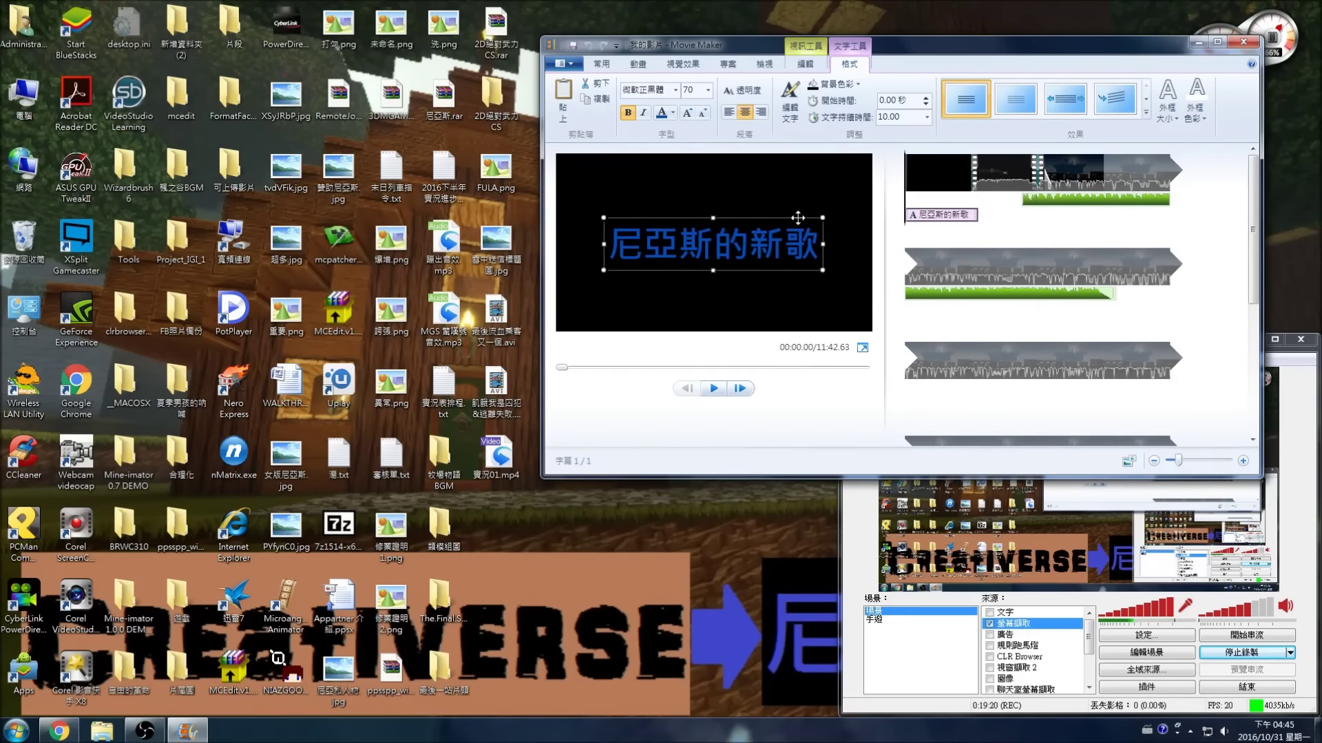
Play the title clip from the start of the movie to check the outlined text, and pause the preview.
left_click(712, 380)
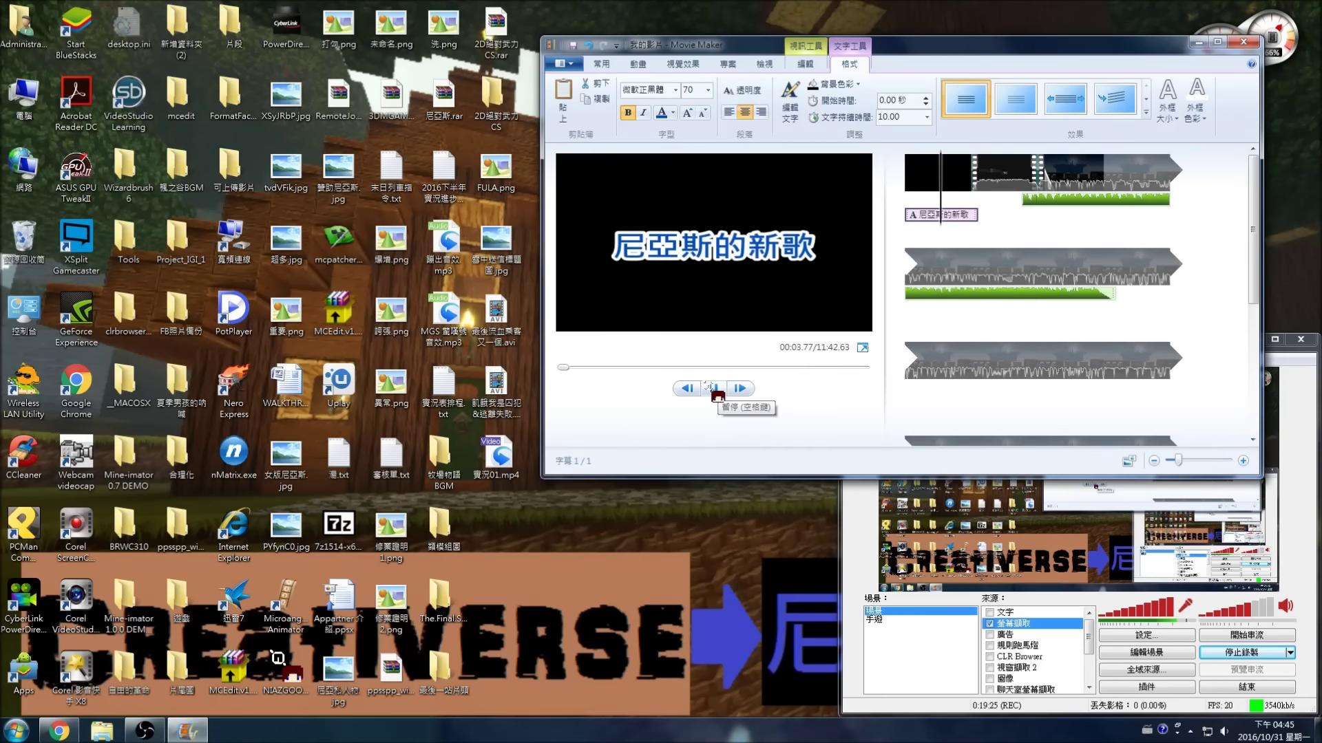
left_click(712, 385)
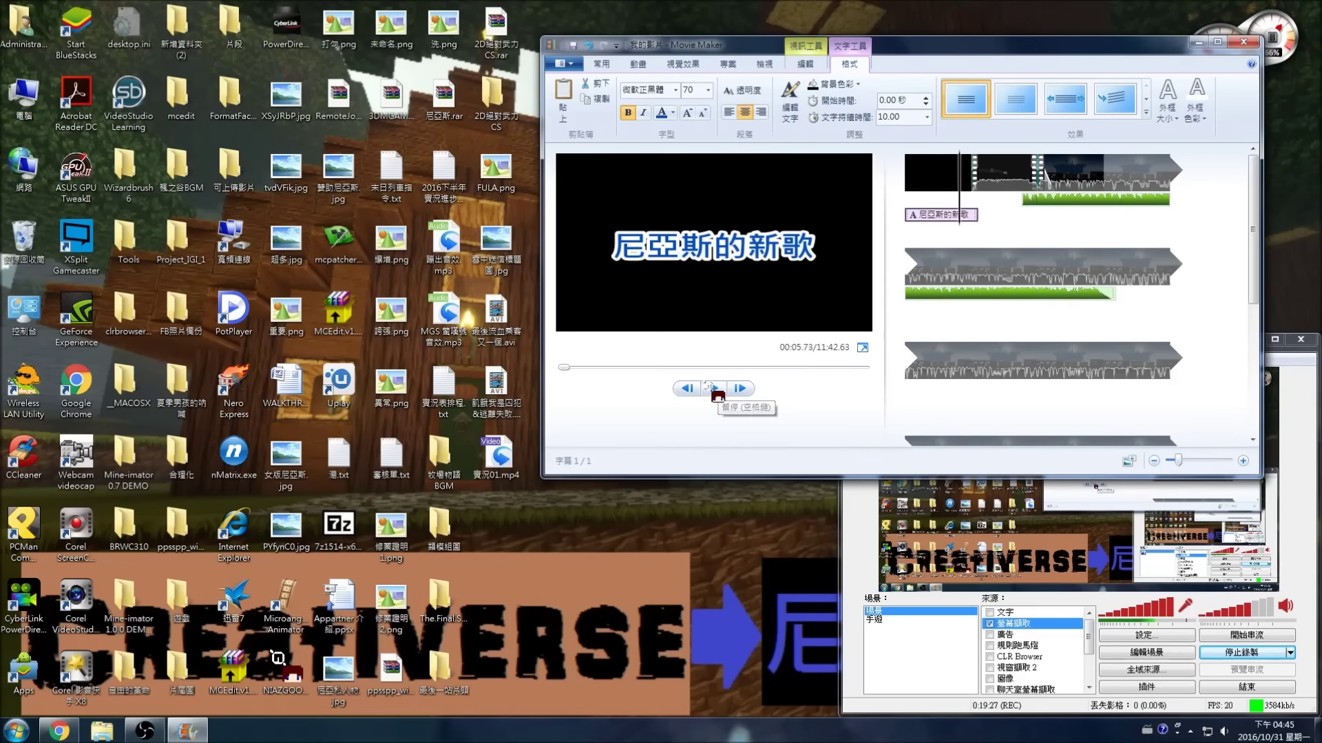
left_click(757, 110)
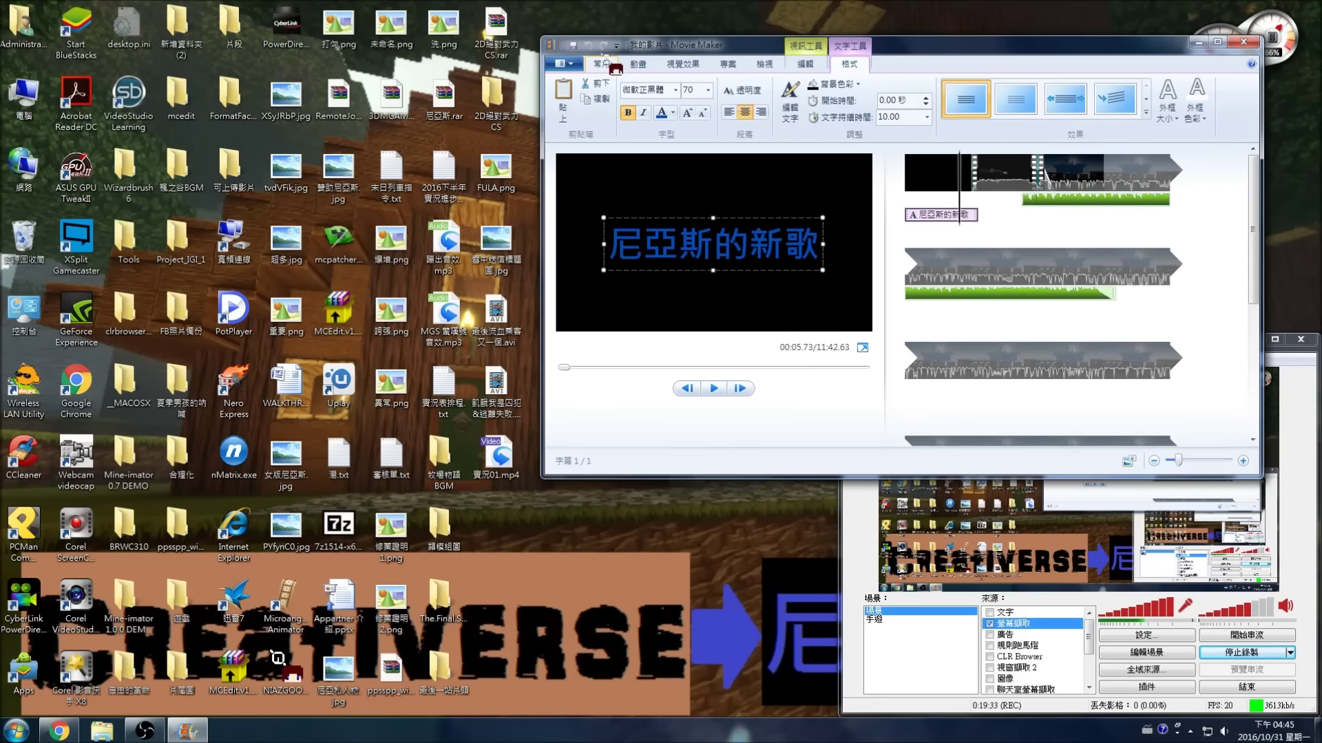
Try moving the title text about 36 seconds into the movie by cutting and pasting it, and undo the move.
left_click(907, 180)
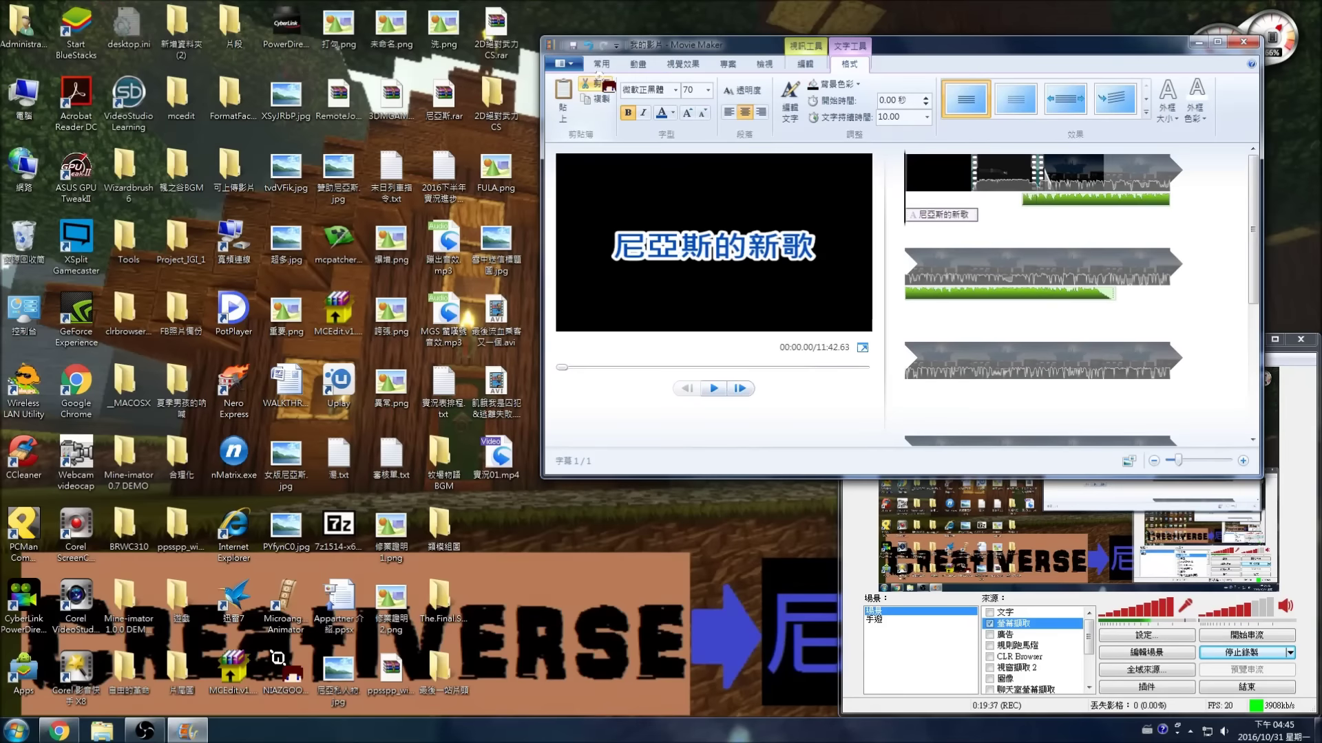
left_click(1037, 184)
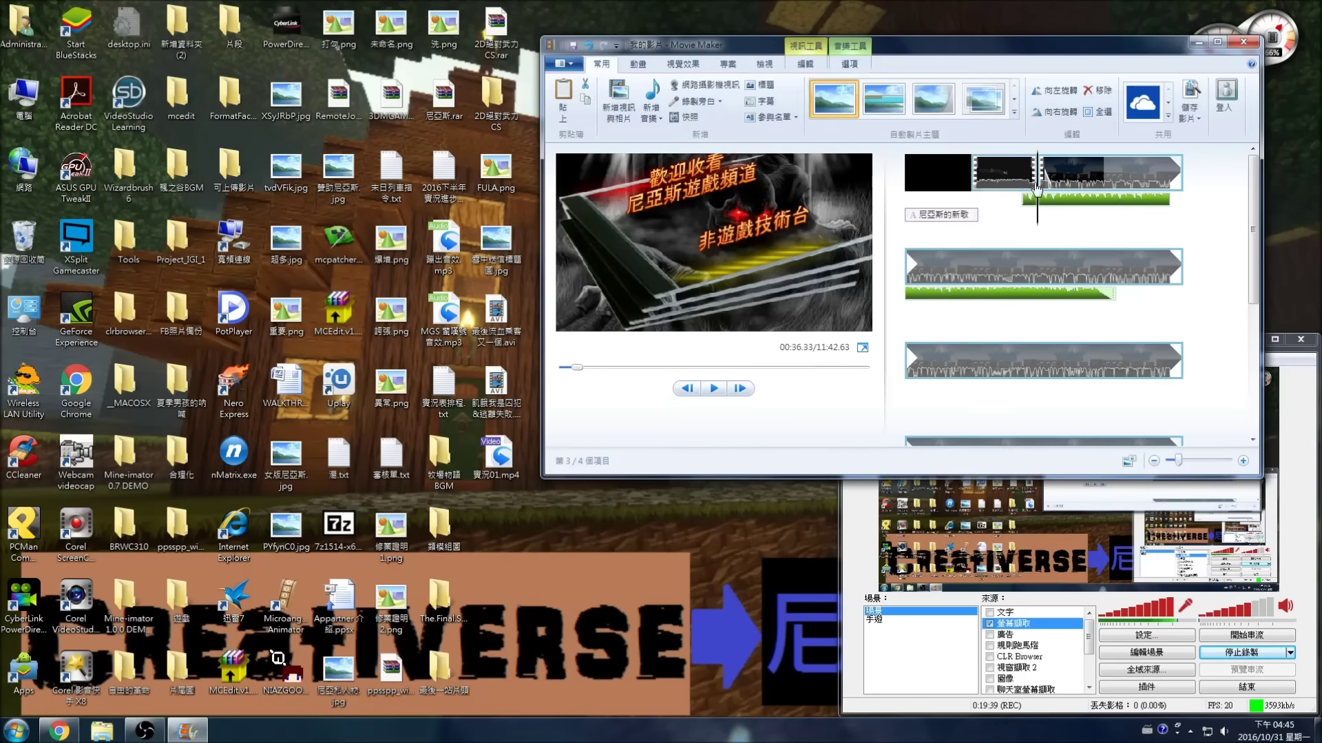
left_click(563, 90)
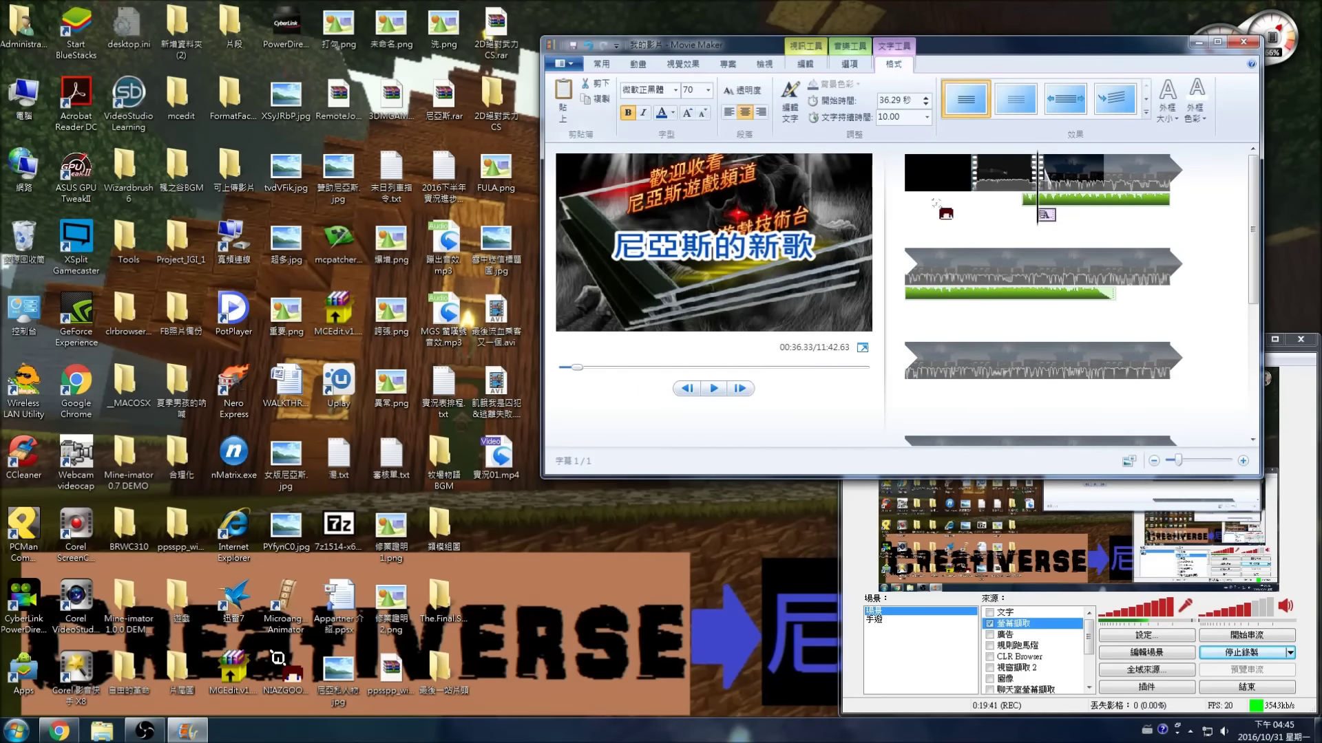
left_click(587, 45)
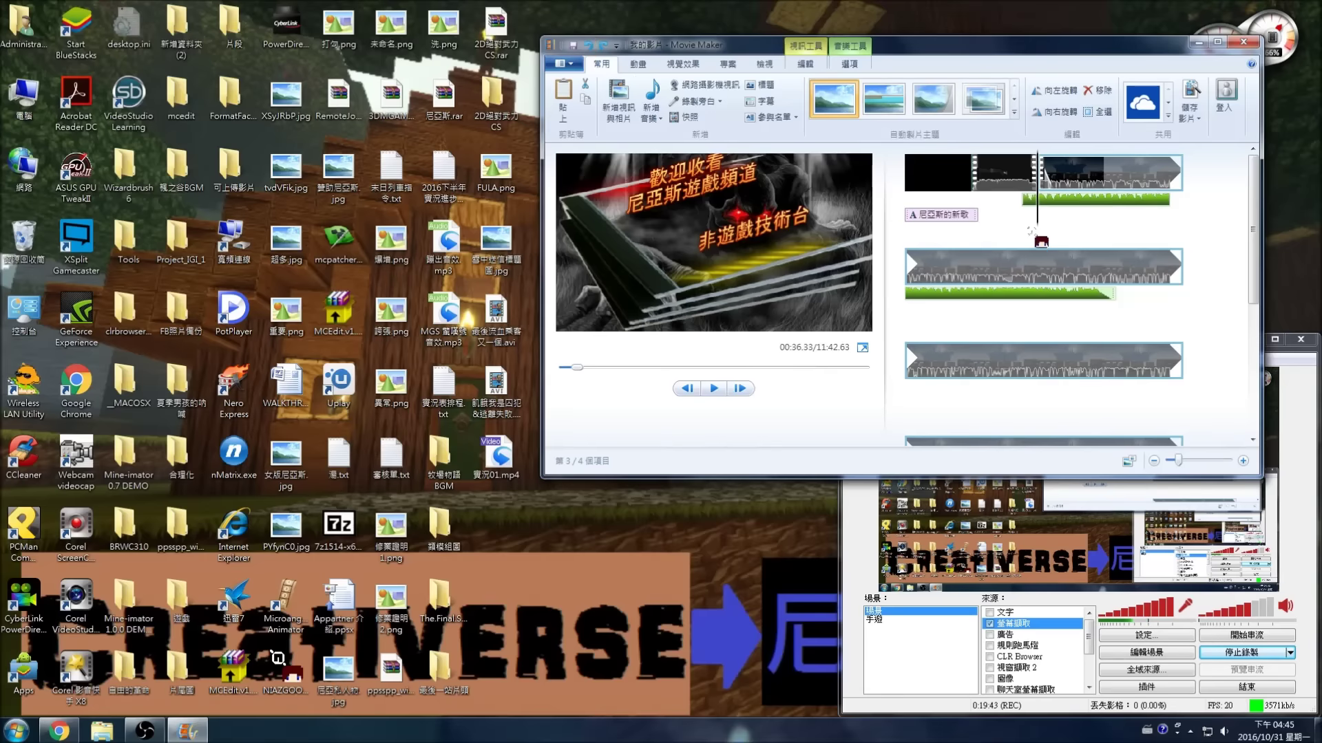
Remove the black title clip and its text from the start of the movie.
left_click(937, 216)
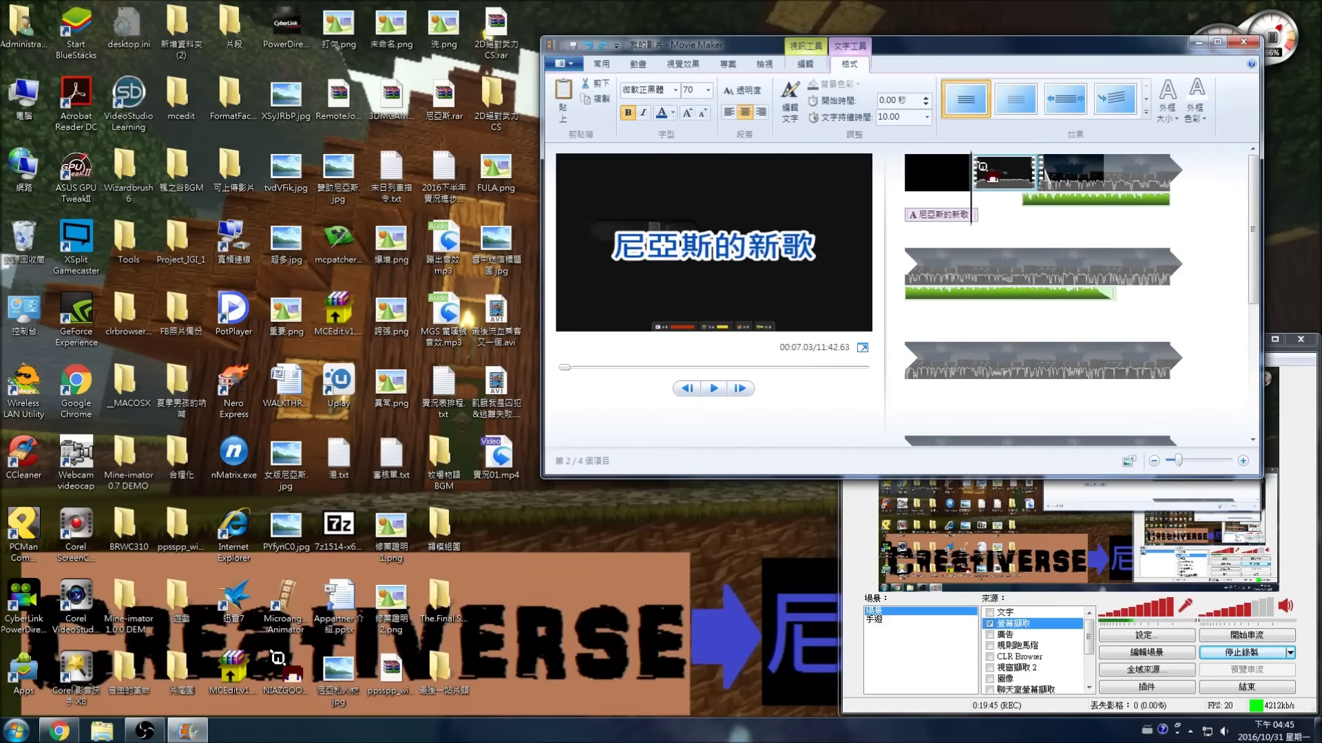
left_click(983, 184)
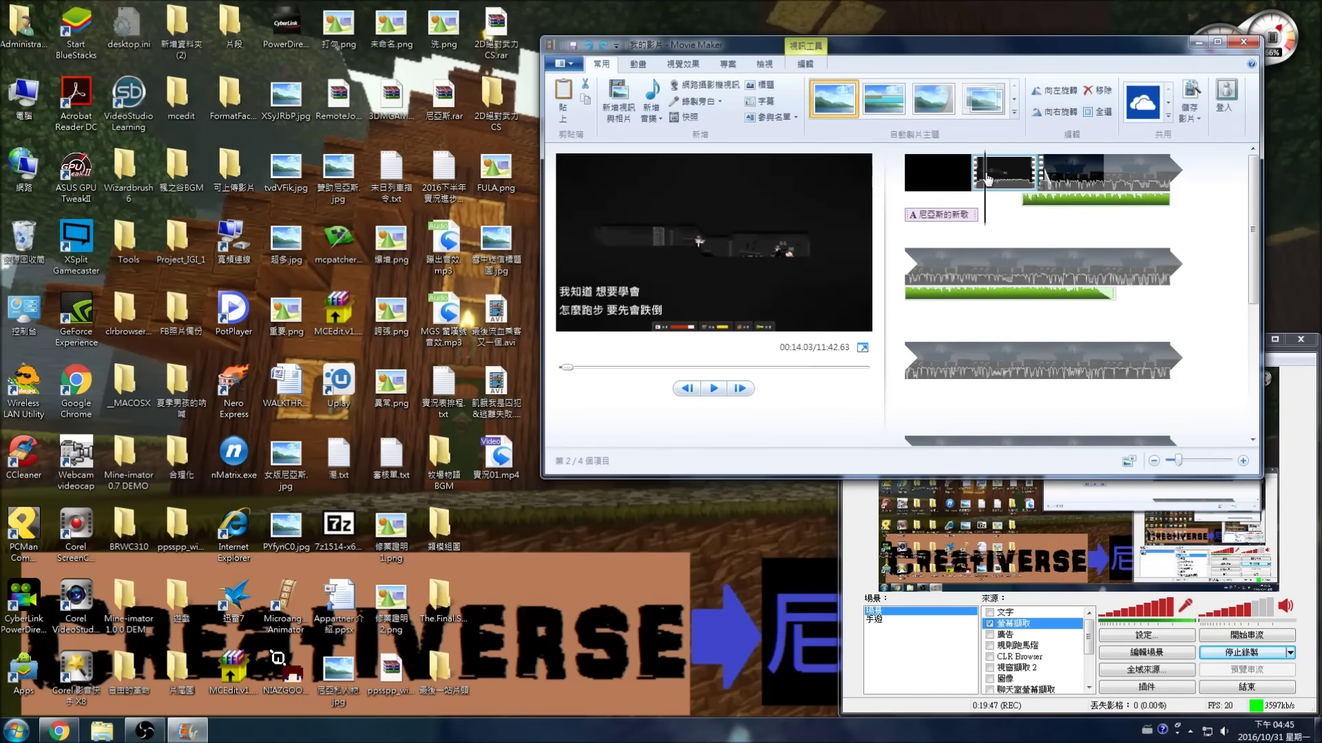
left_click(939, 184)
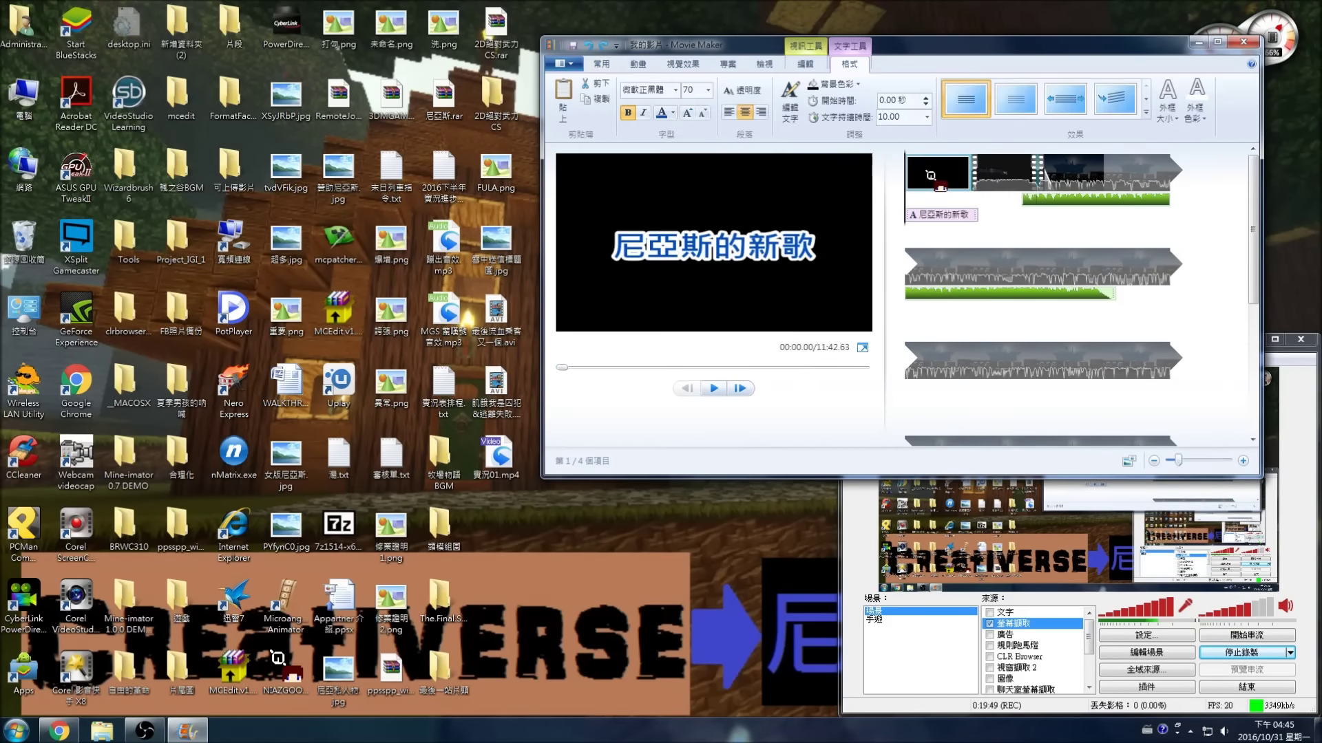
right_click(939, 184)
left_click(973, 276)
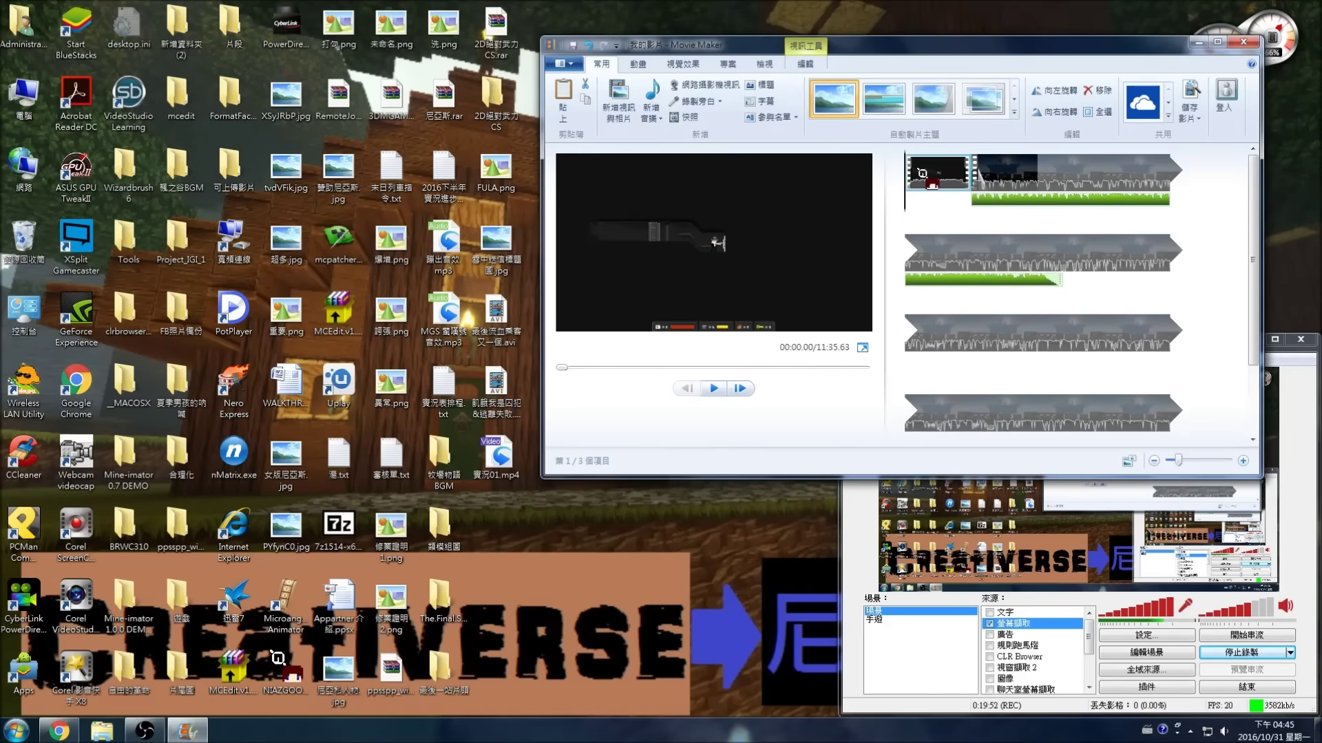
Add a caption reading 尼亞斯最後一站片頭曲 at the start of the intro clip.
left_click(764, 103)
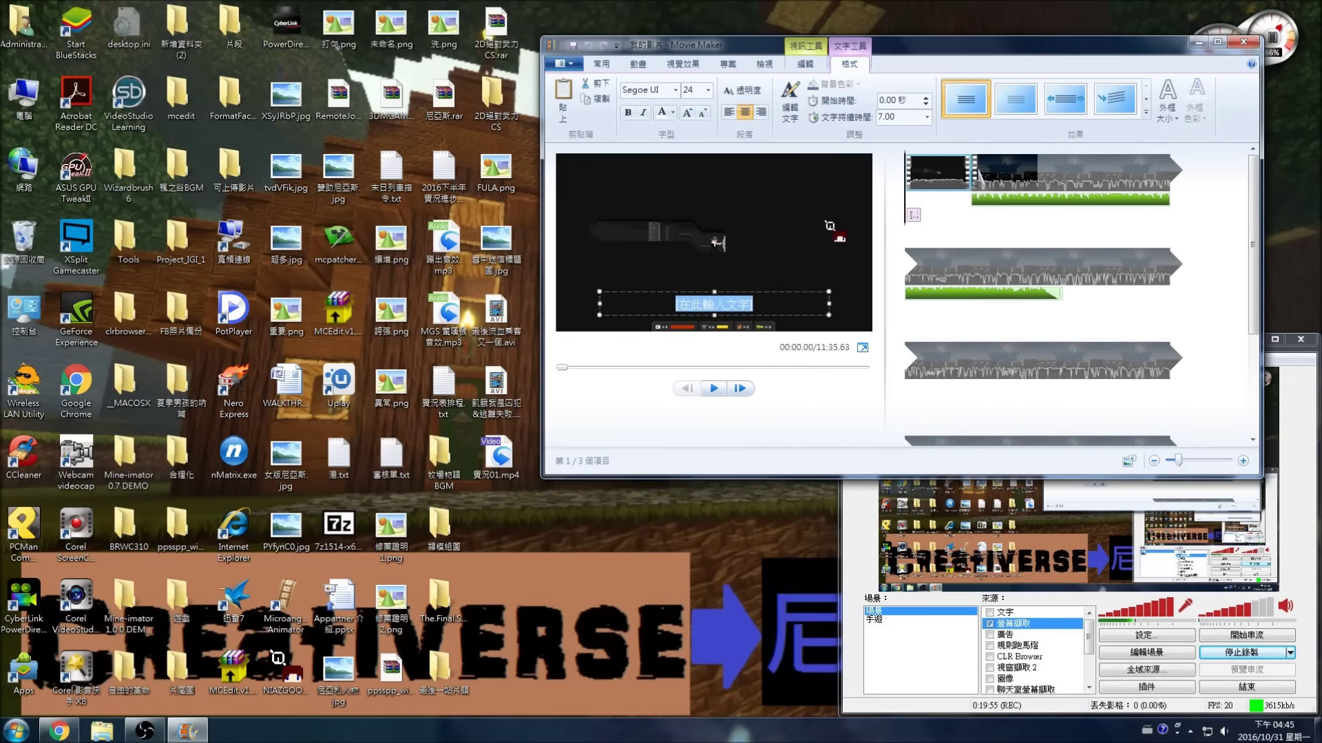
type("尼亞斯最後一站片頭曲")
key("ctrl+space")
Format the caption as bold, size 40, in the 微軟正黑體 font with black text.
left_click(627, 112)
left_click(689, 90)
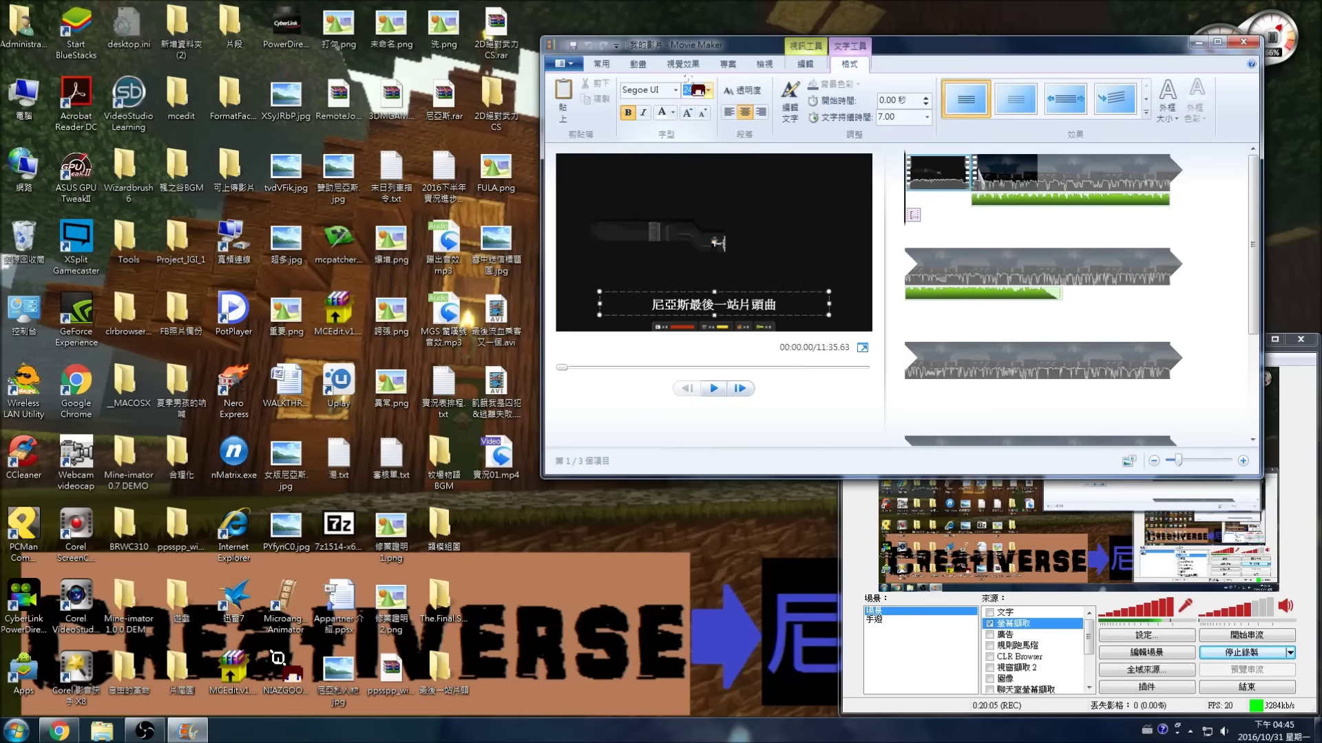
type("40")
key("Return")
left_click(676, 89)
scroll(682, 413, "down", 10)
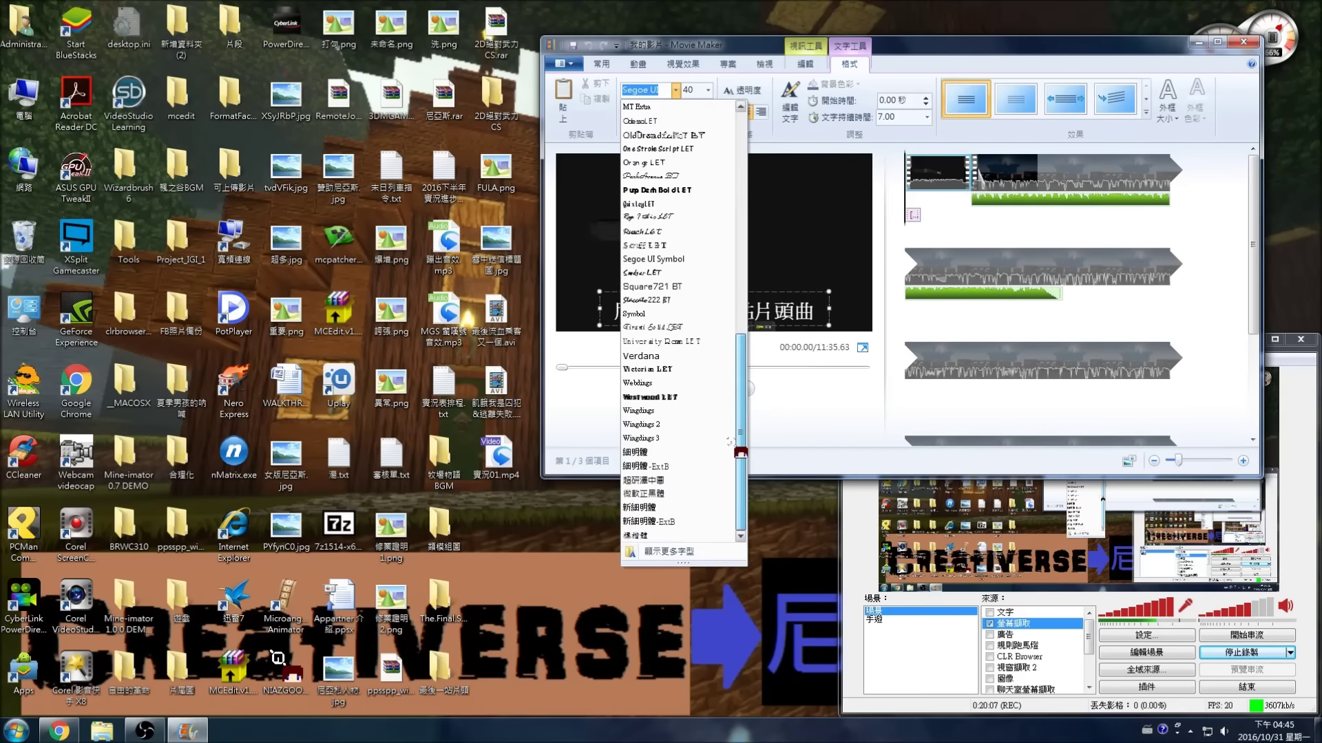
left_click(680, 491)
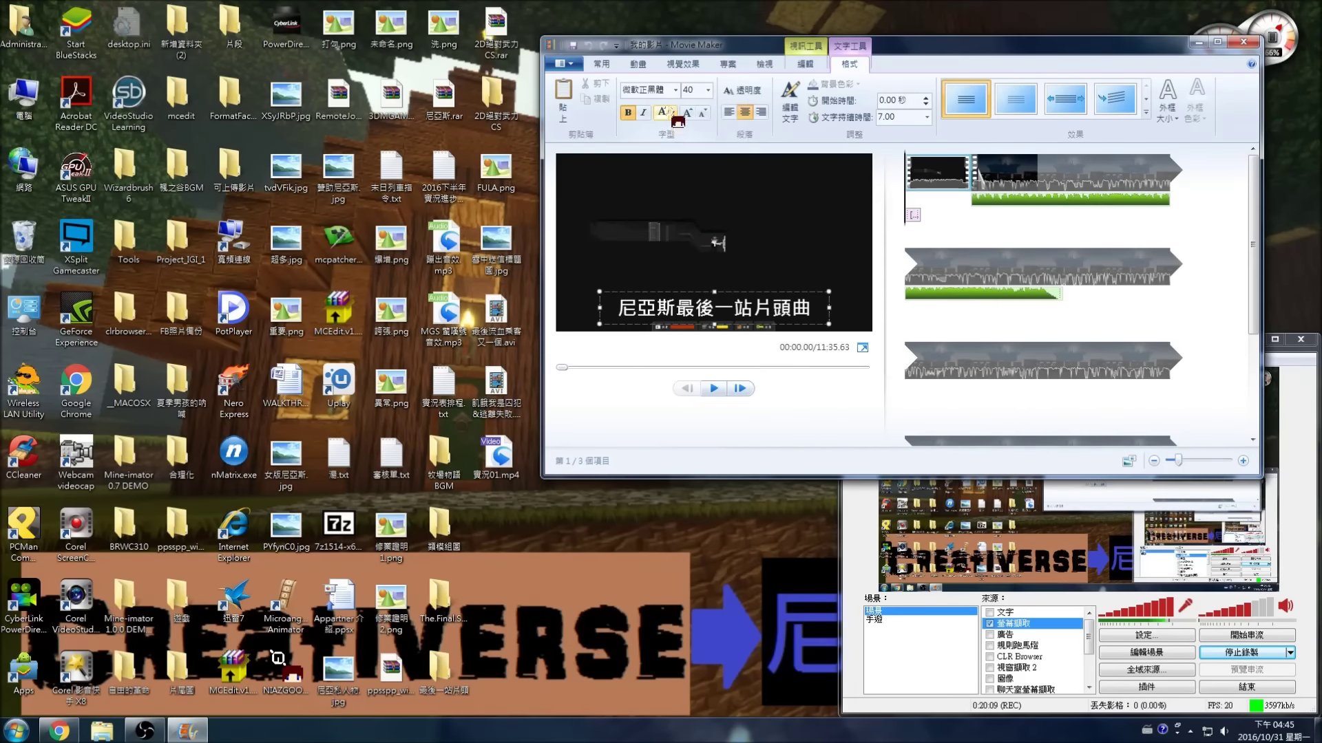
left_click(673, 113)
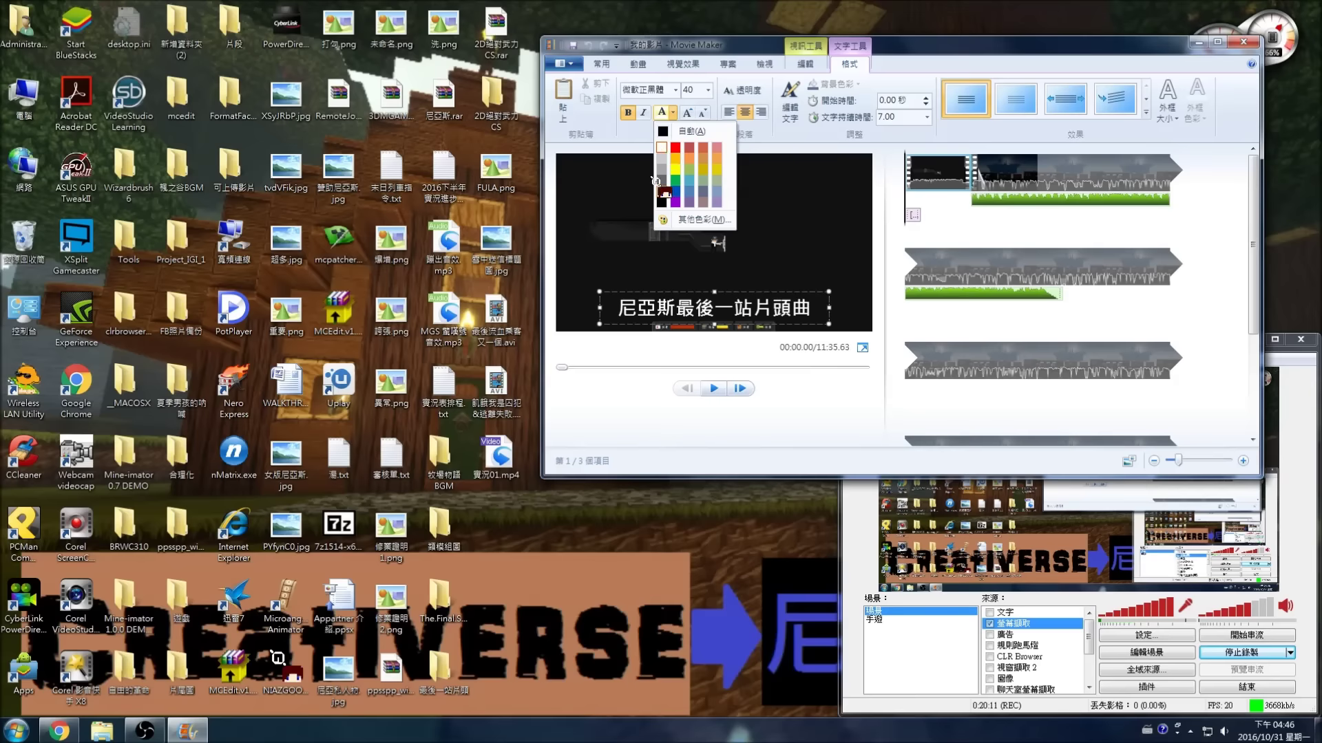
left_click(657, 199)
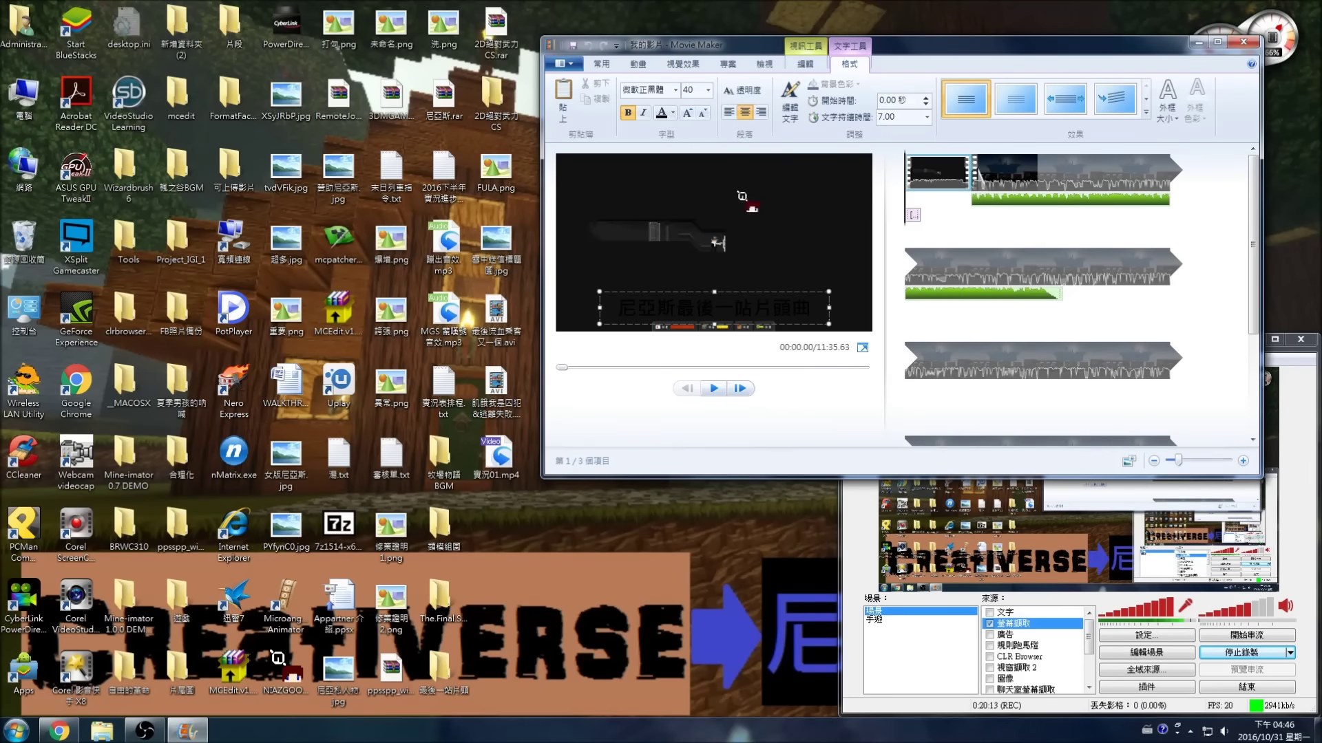
Give the caption a medium (中) white outline and move its text box up to the upper part of the frame.
left_click(1167, 100)
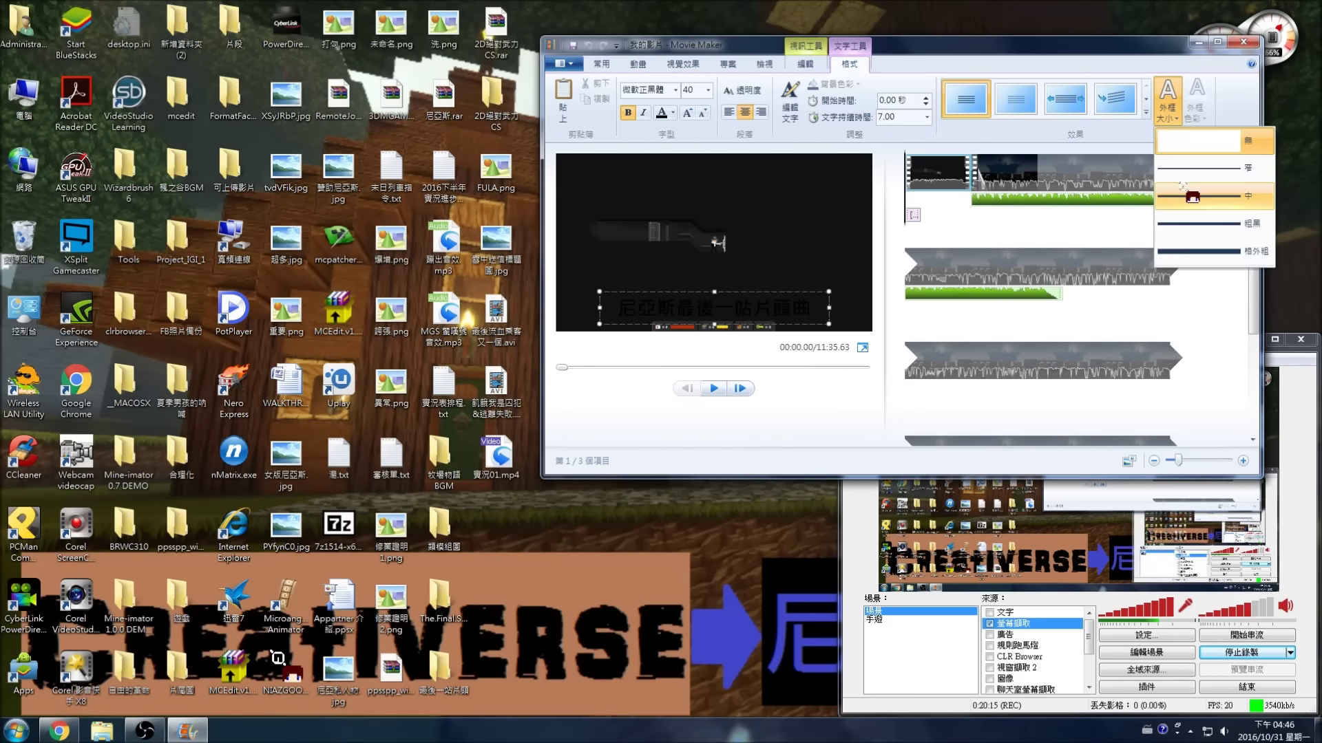
left_click(1195, 110)
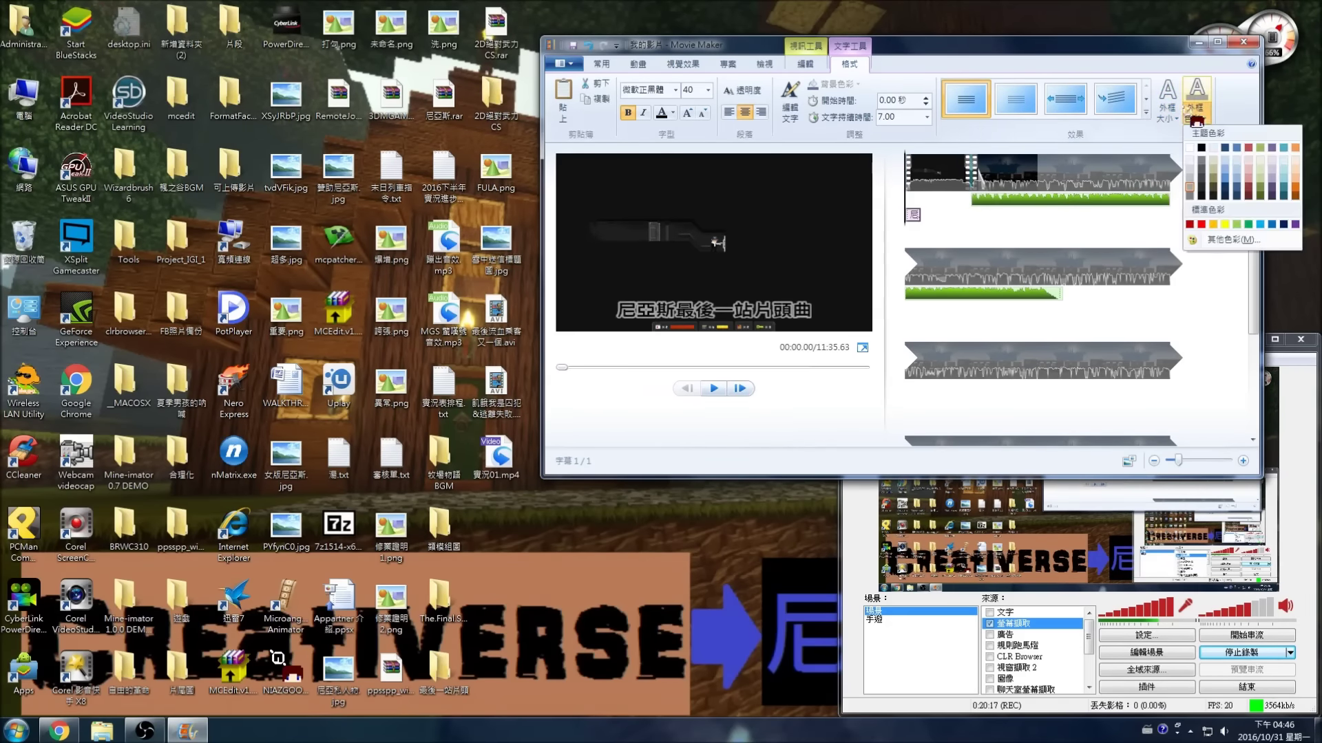
left_click(1188, 151)
left_click_drag(763, 282, 767, 179)
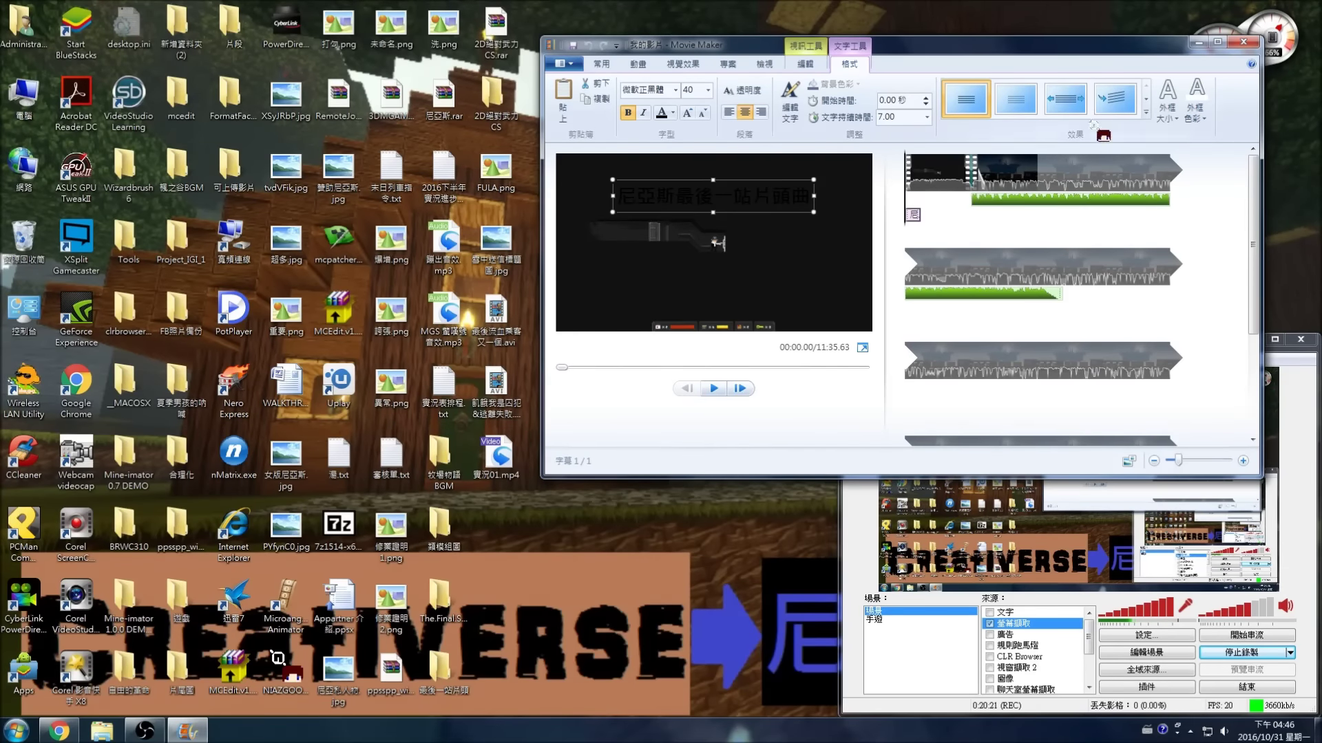
Apply the second cinematic (電影) burst effect to the caption and preview it from the start.
left_click(1146, 115)
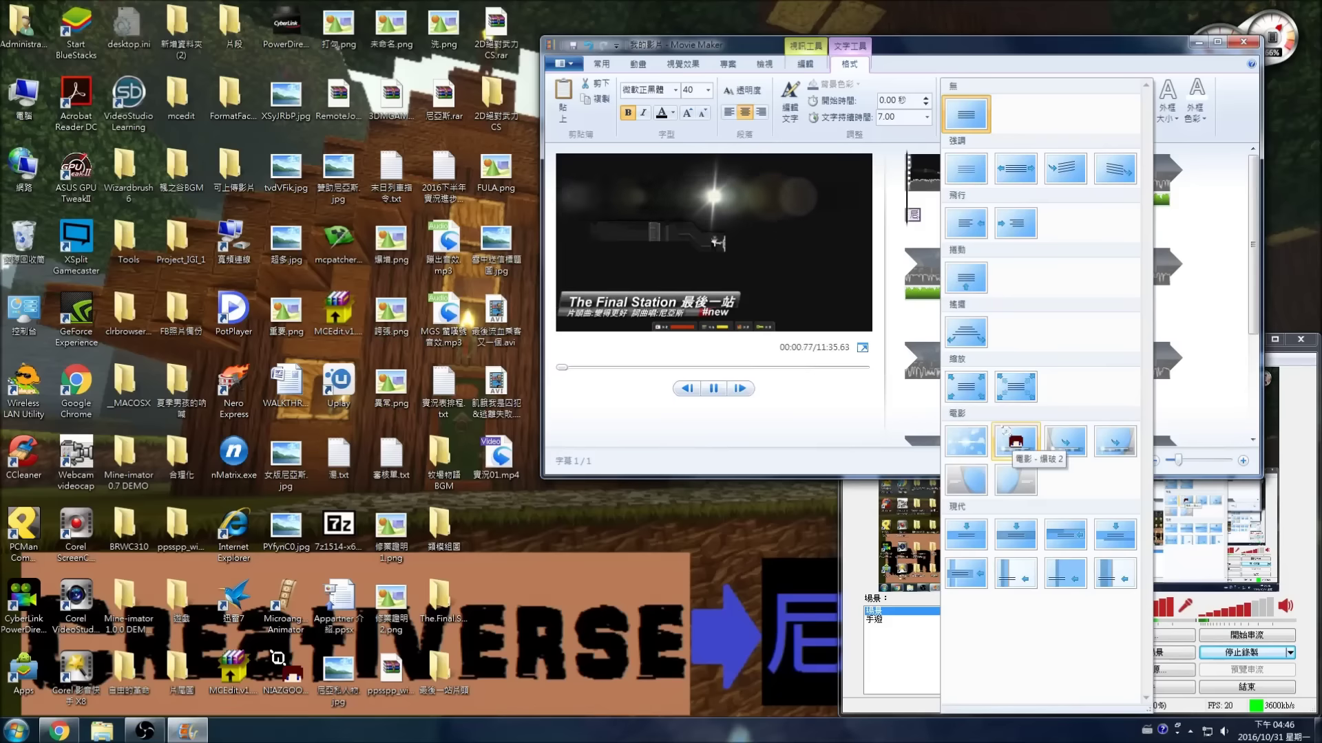
left_click(1015, 440)
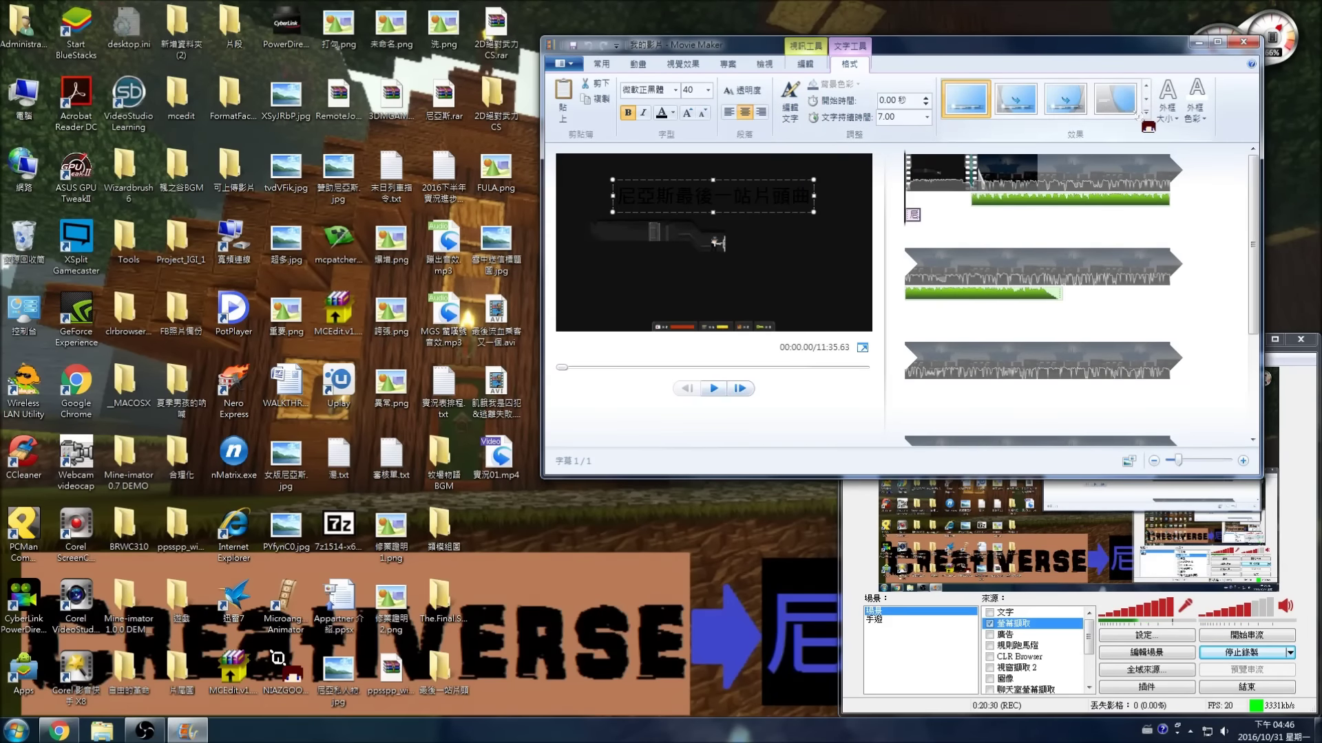
left_click(715, 390)
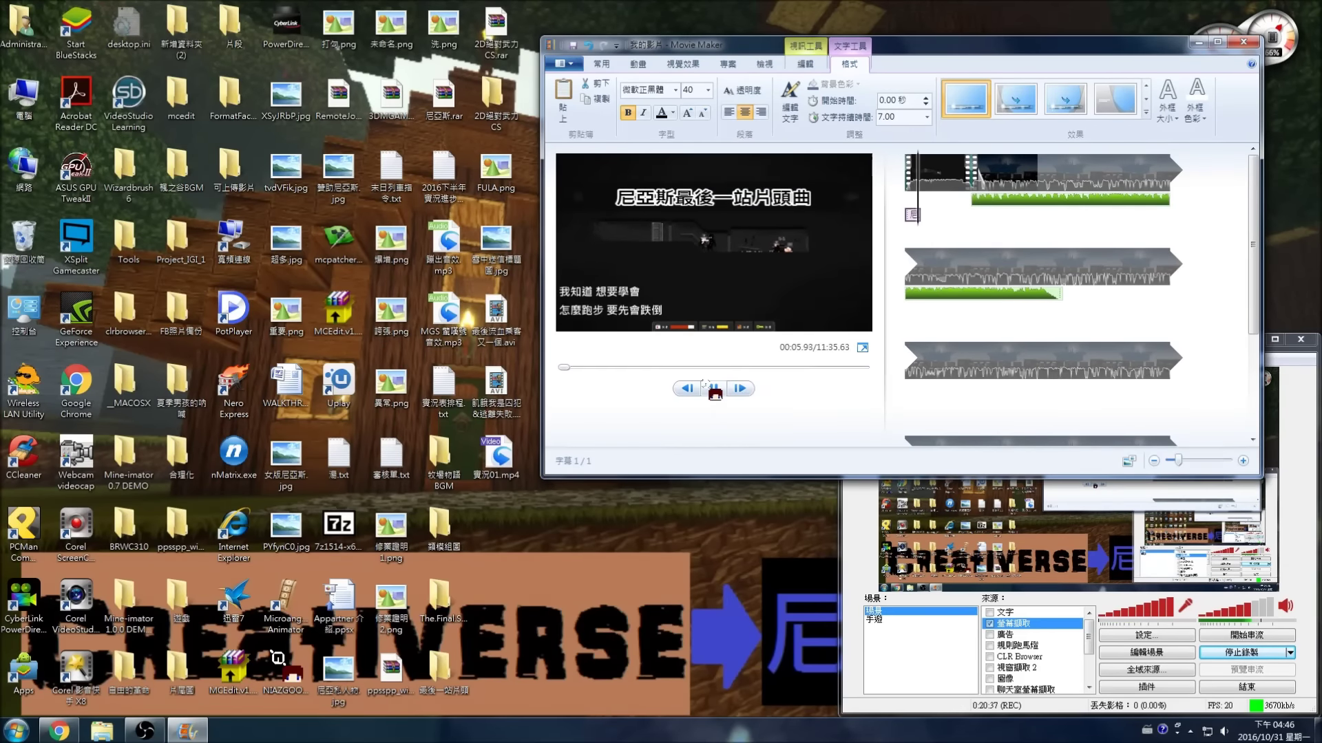
left_click(715, 389)
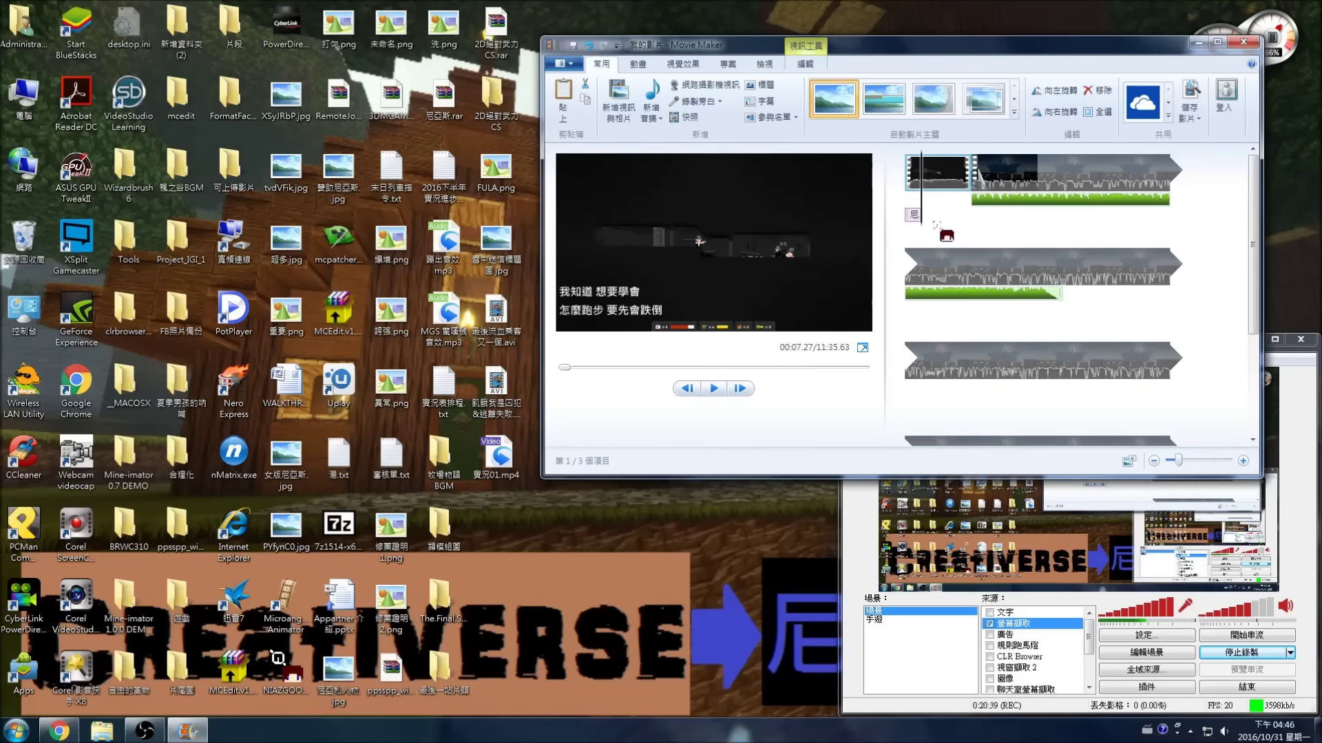
Select the caption below the intro clip and delete it.
left_click(912, 215)
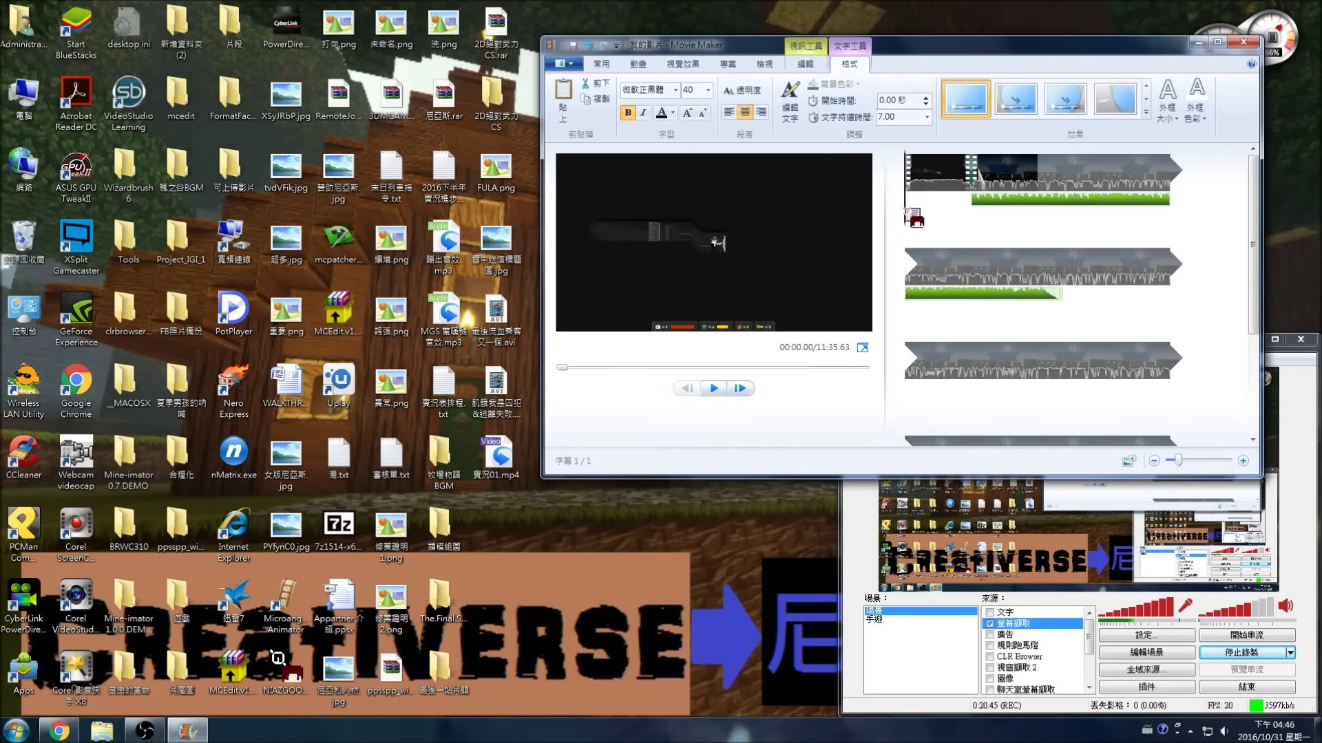
left_click_drag(912, 215, 802, 193)
Add a credits clip (參與名單) at the end of the movie, and delete it together with the background music.
left_click_drag(788, 129, 1032, 379)
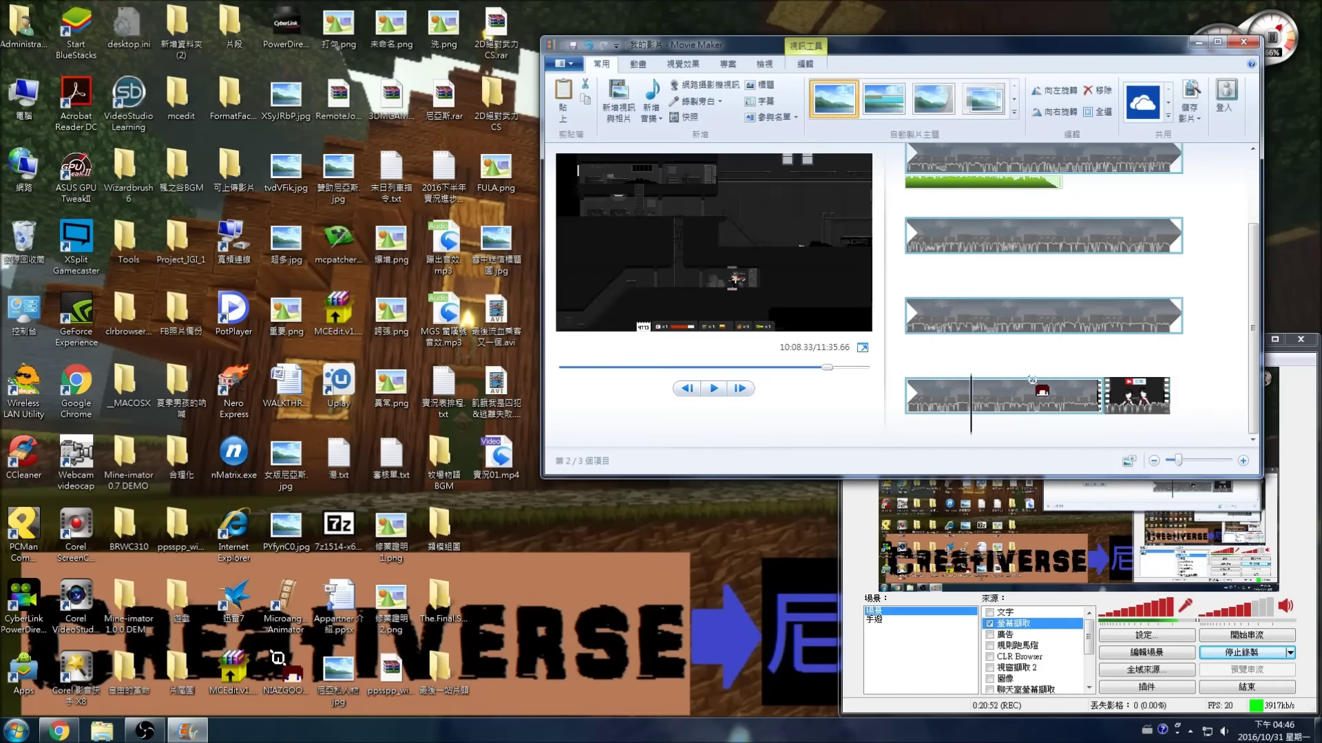
left_click(770, 117)
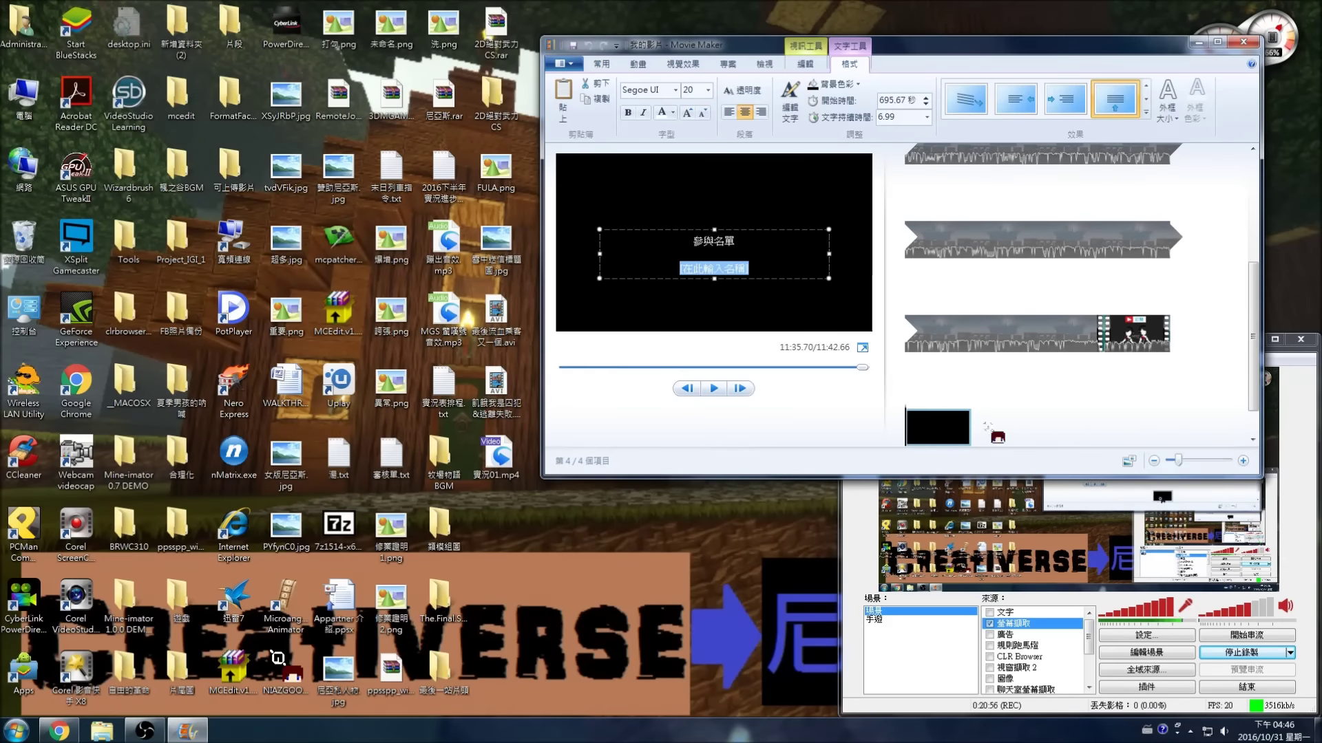
scroll(1241, 402, "down", 2)
left_click_drag(1241, 405, 1134, 276)
key("Delete")
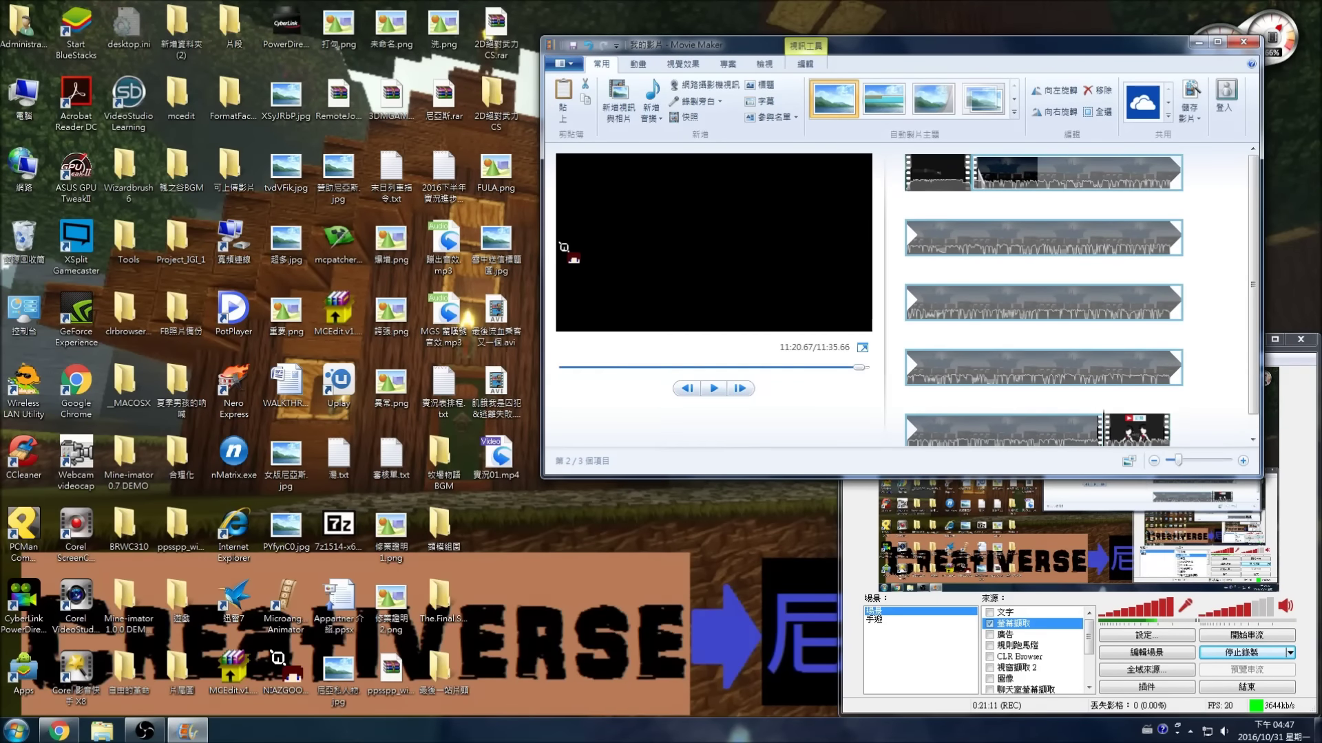
Insert the desktop picture 雪中送信標題圖.jpg at the start of the movie and close the program.
left_click_drag(500, 254, 897, 176)
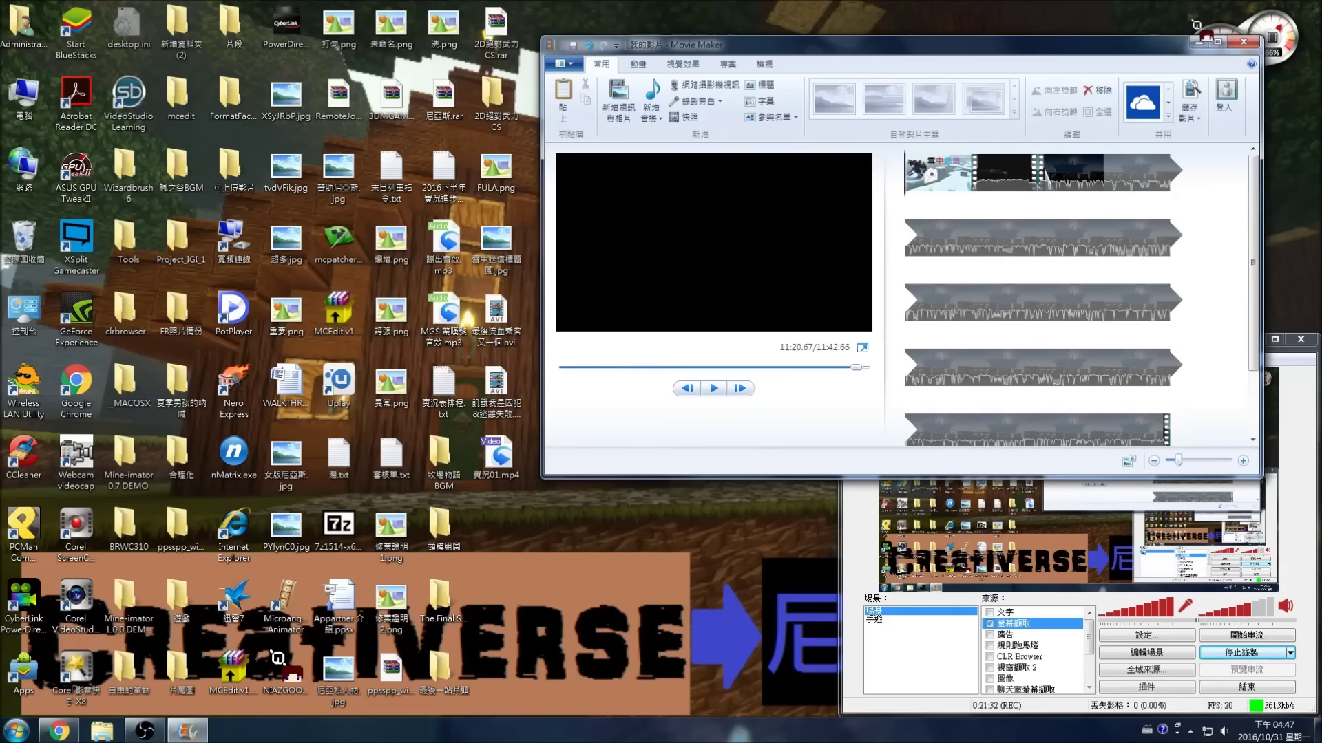
key("alt+F4")
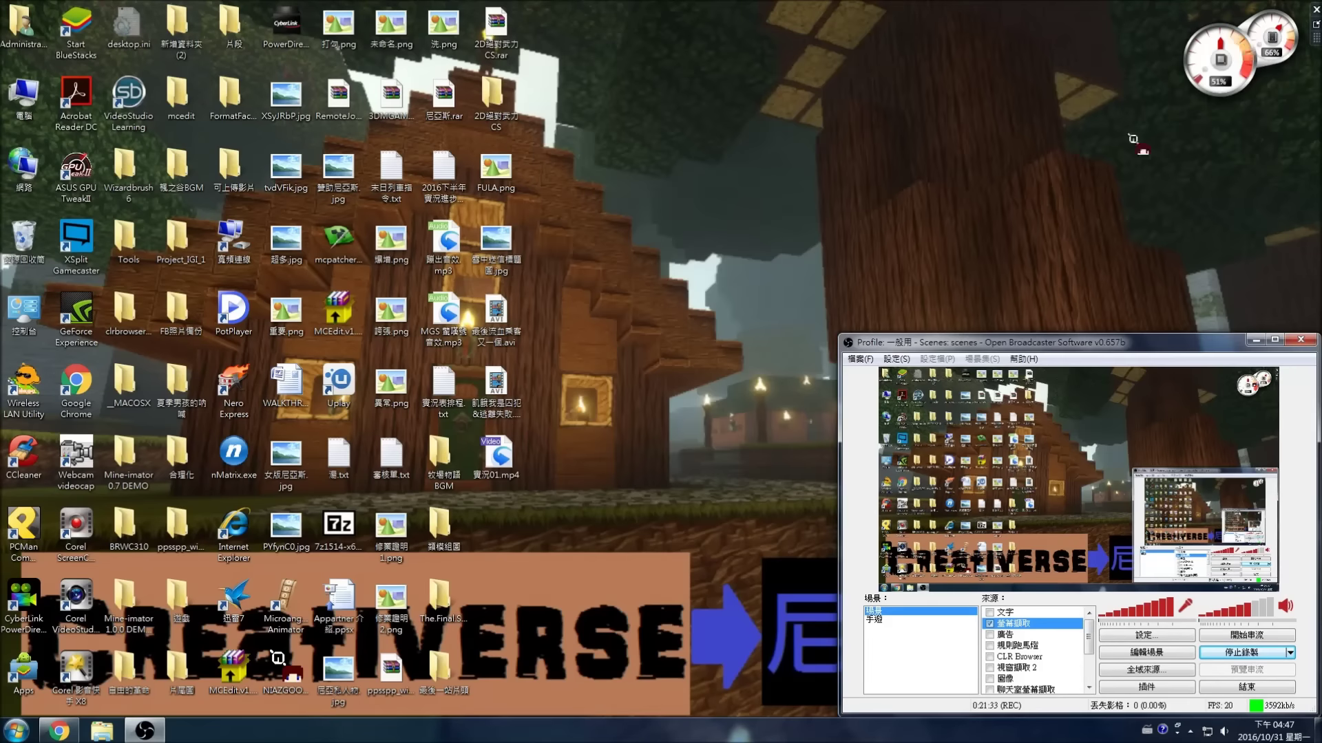
Reopen Movie Maker without restoring the previous project and add the picture 雪中送信標題圖.jpg to the empty movie.
key("super")
left_click(41, 667)
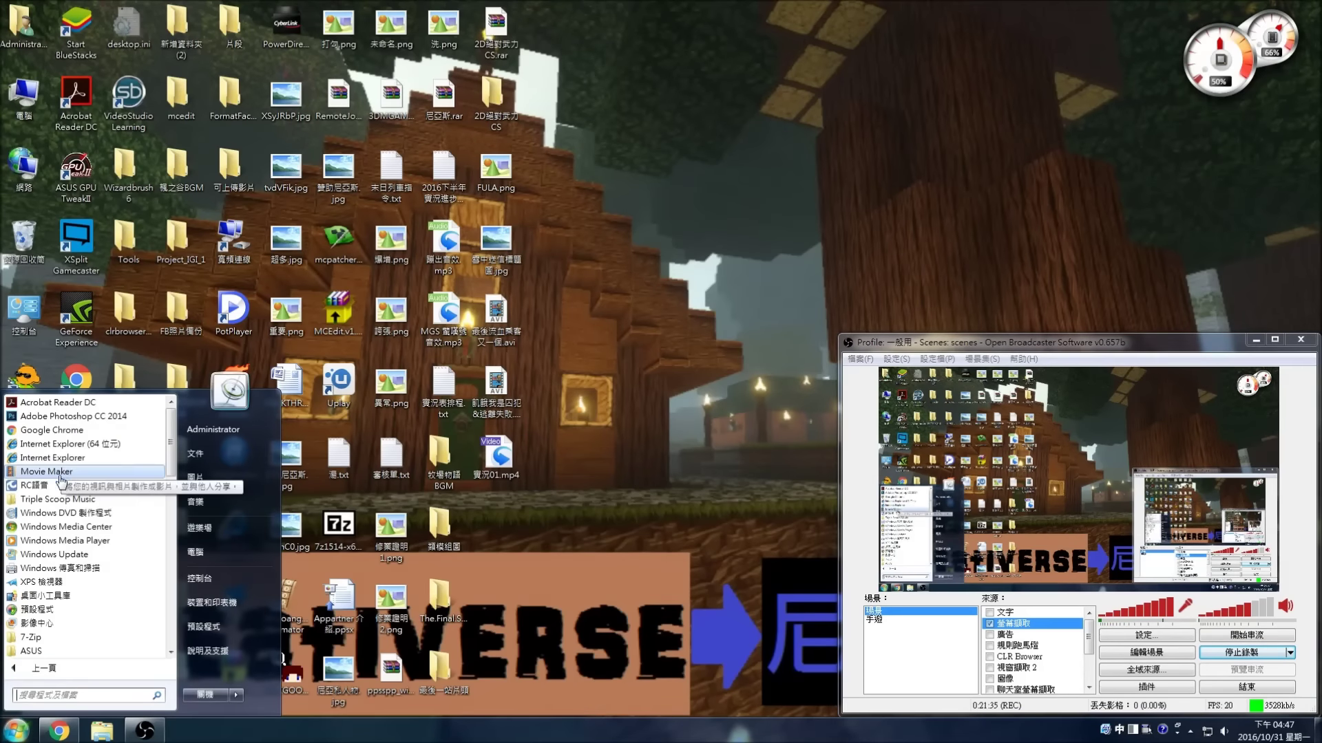
left_click(69, 475)
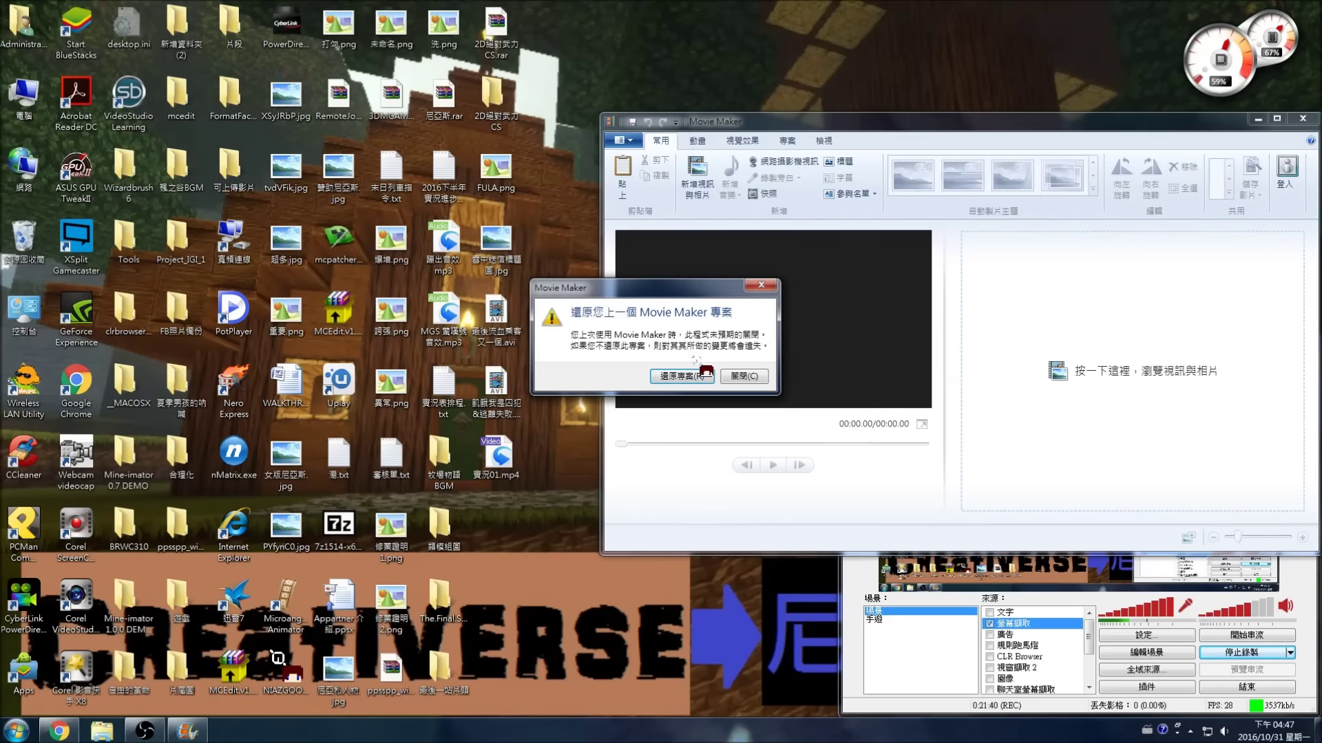
left_click(738, 376)
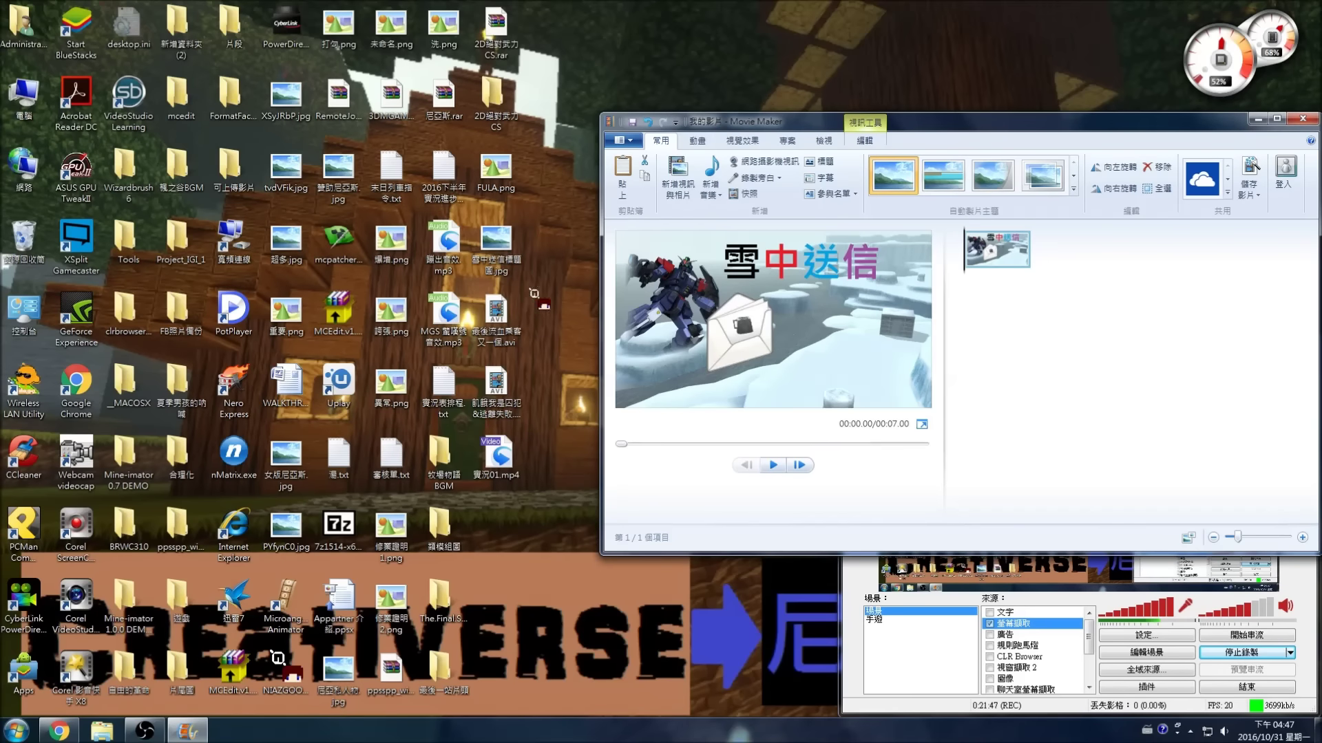
Set the title picture's duration to 60.00 seconds.
left_click(781, 463)
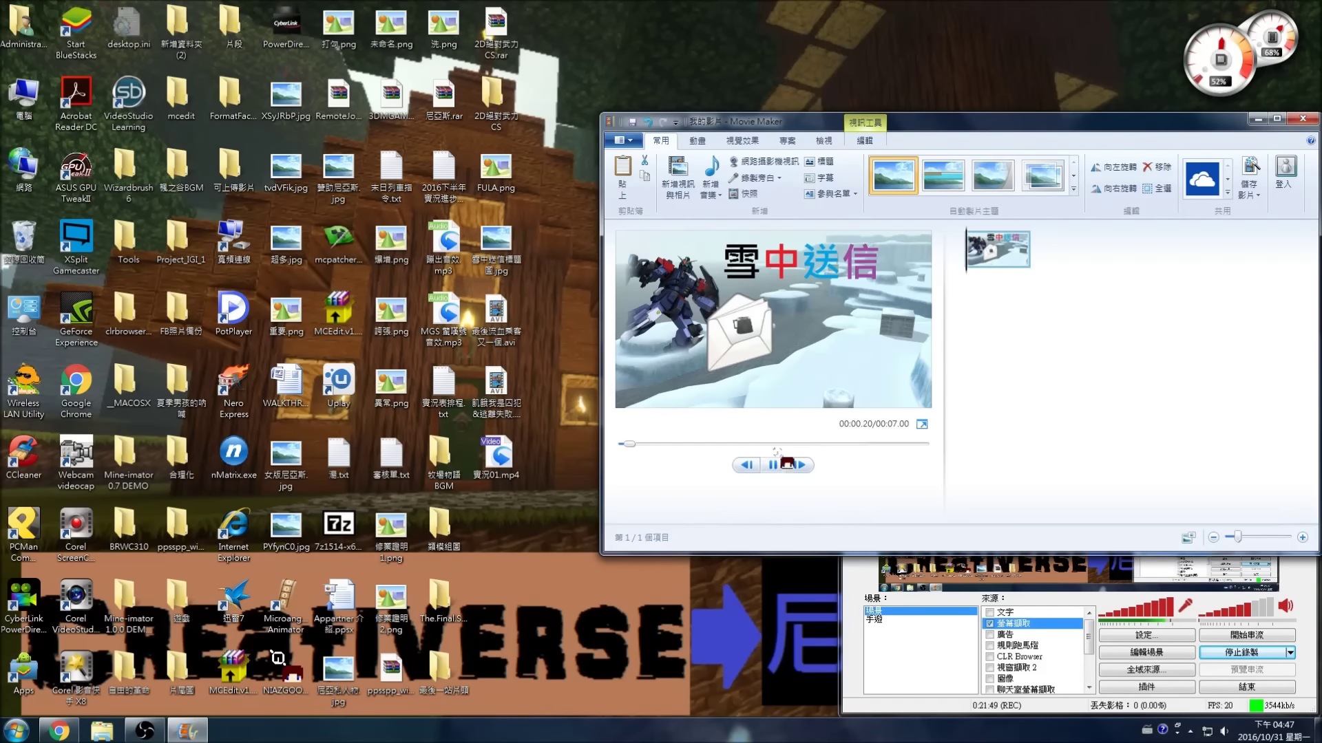
left_click(991, 251)
left_click(866, 138)
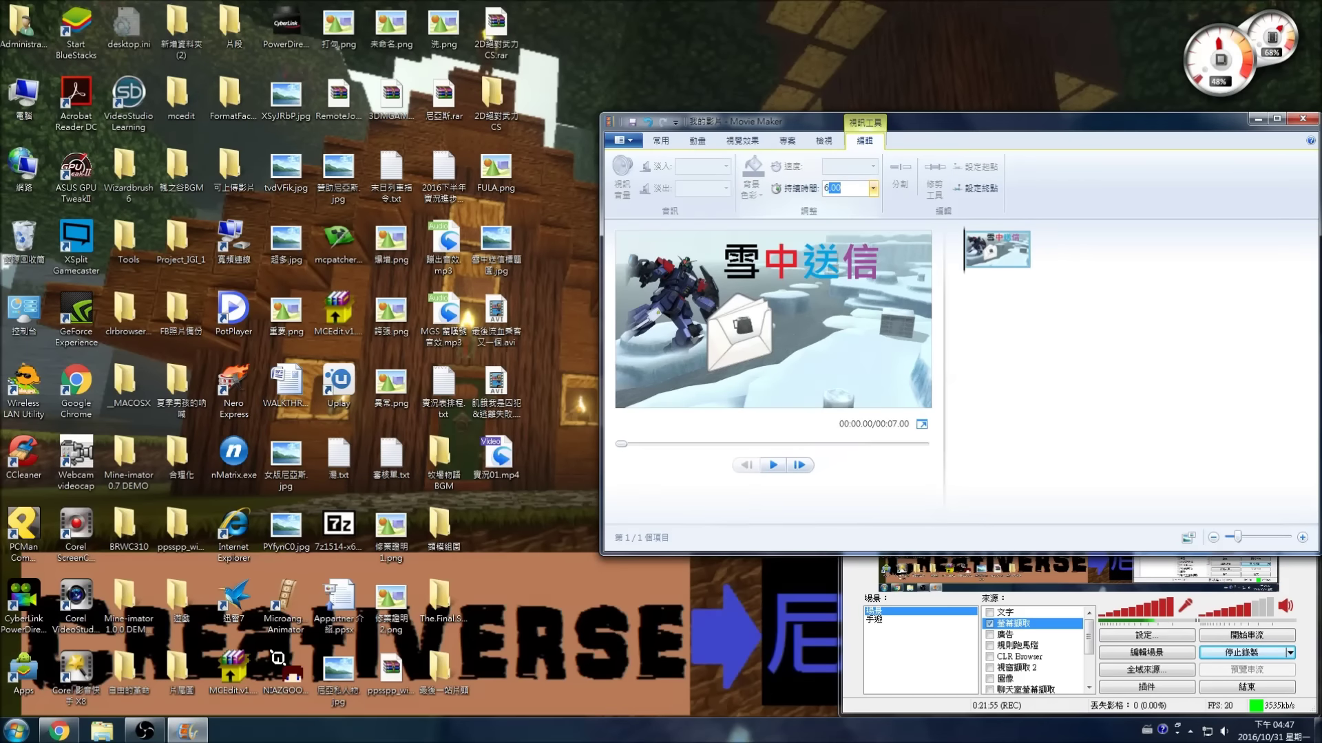
key("Return")
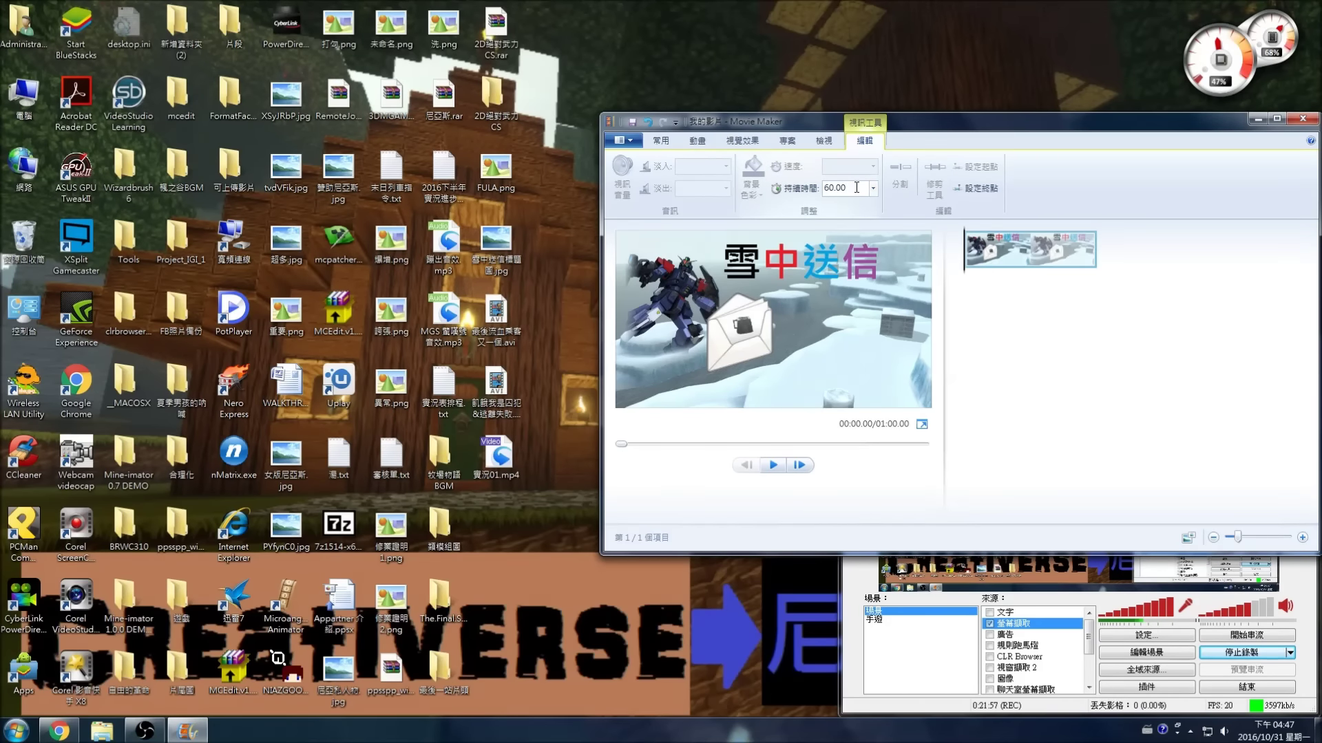
mouse_move(969, 244)
left_mouse_down()
mouse_move(1105, 261)
mouse_move(964, 268)
left_mouse_up()
Add As_We_Go(登入區+大地圖).mp3 from the 牧場物語BGM folder as background music and preview the movie.
left_click(665, 145)
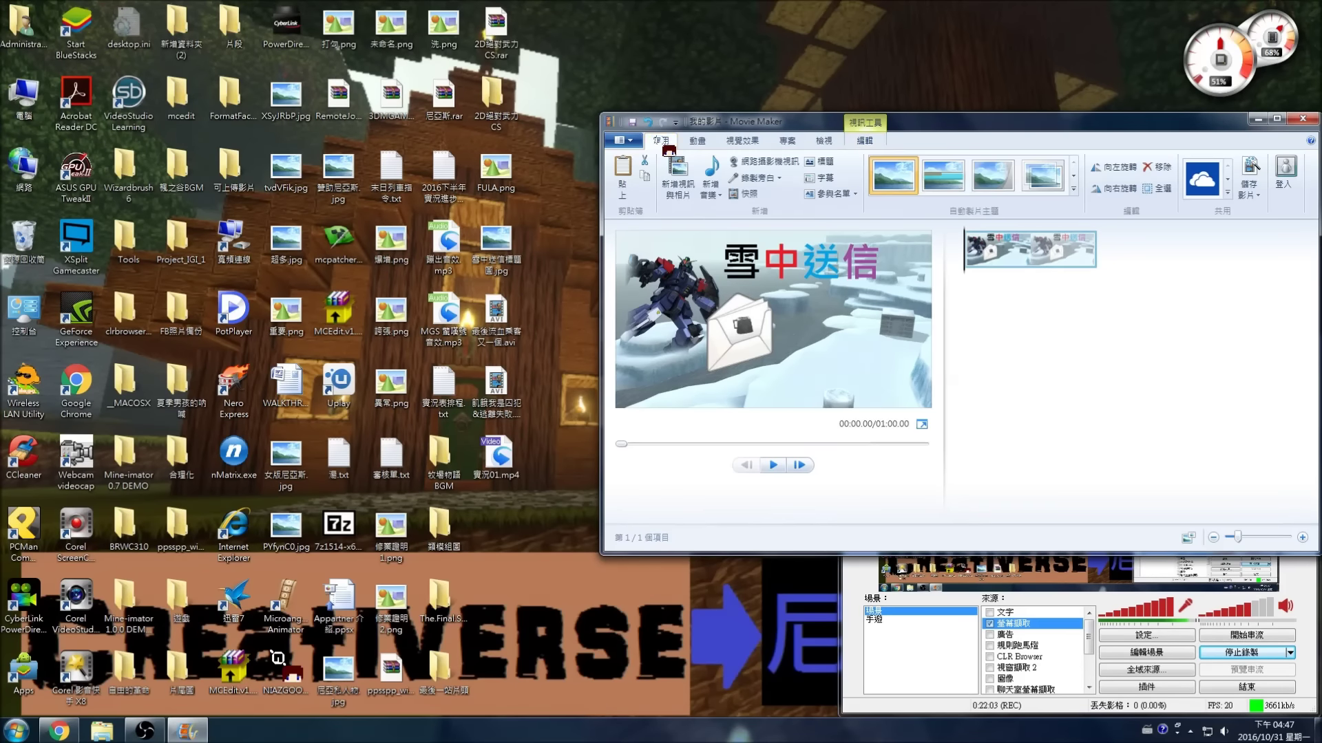
left_click(719, 159)
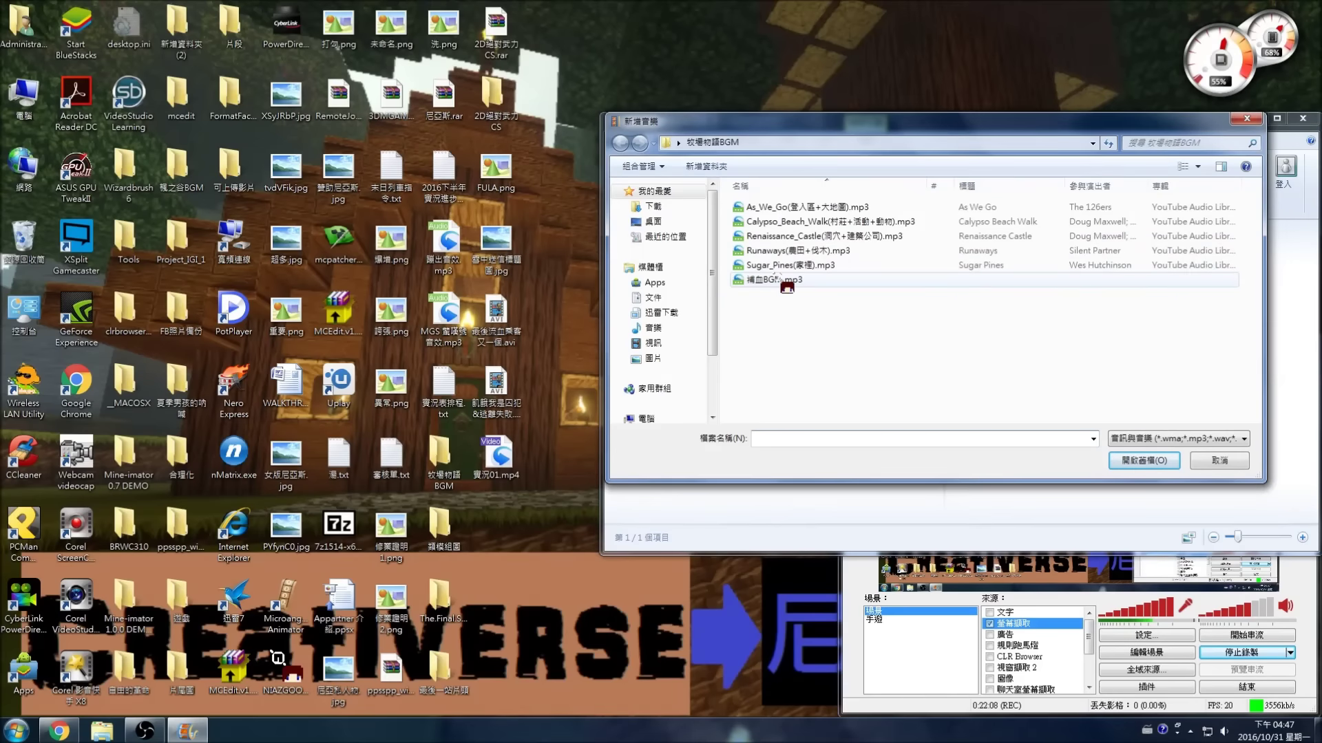
left_click(802, 207)
left_click(1142, 460)
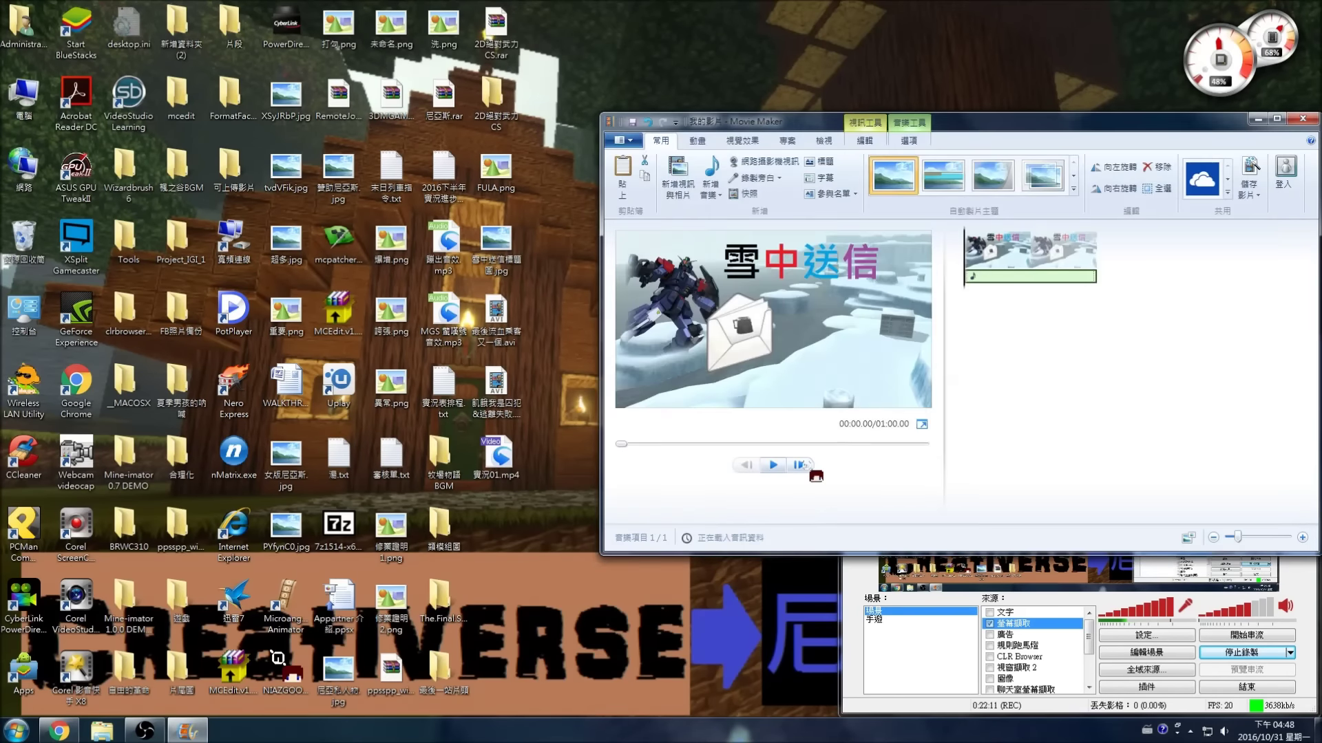
left_click(781, 471)
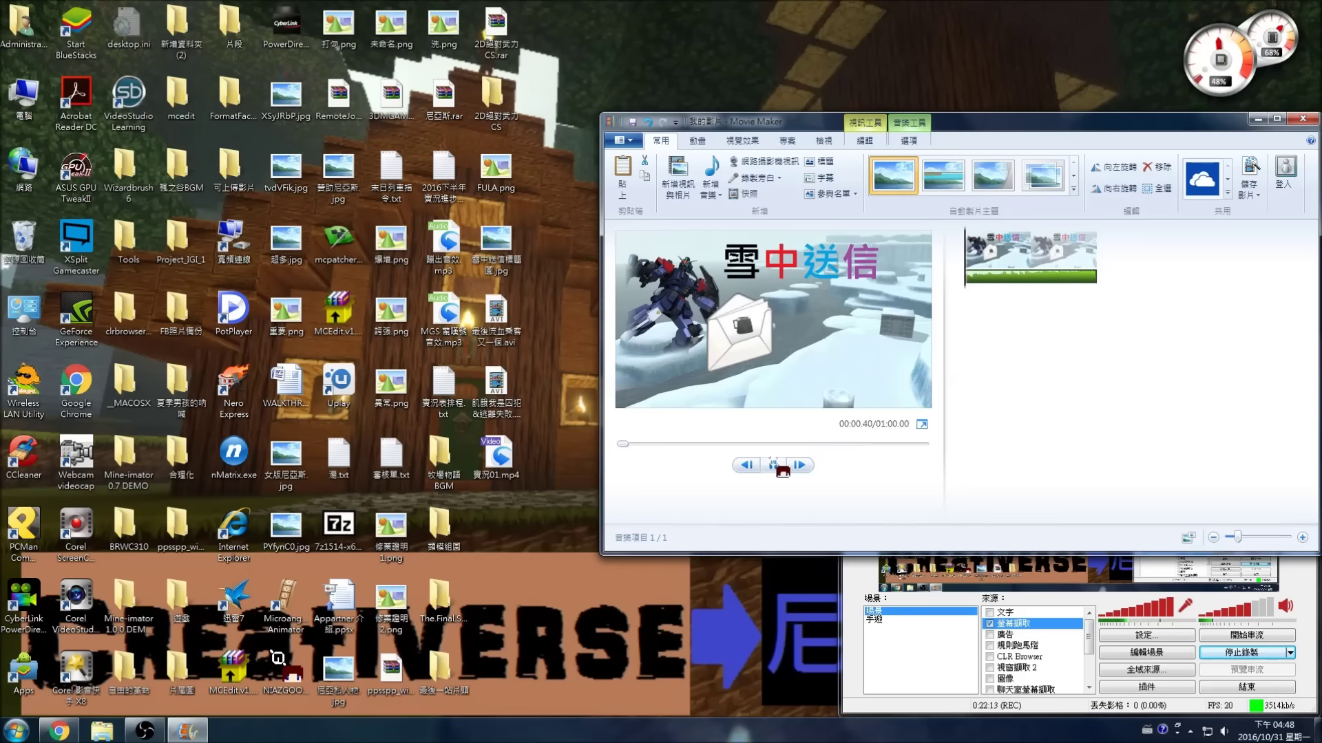
Set the background music's fade-in (淡入) and fade-out (淡出) to 快 and play the movie.
left_click(996, 266)
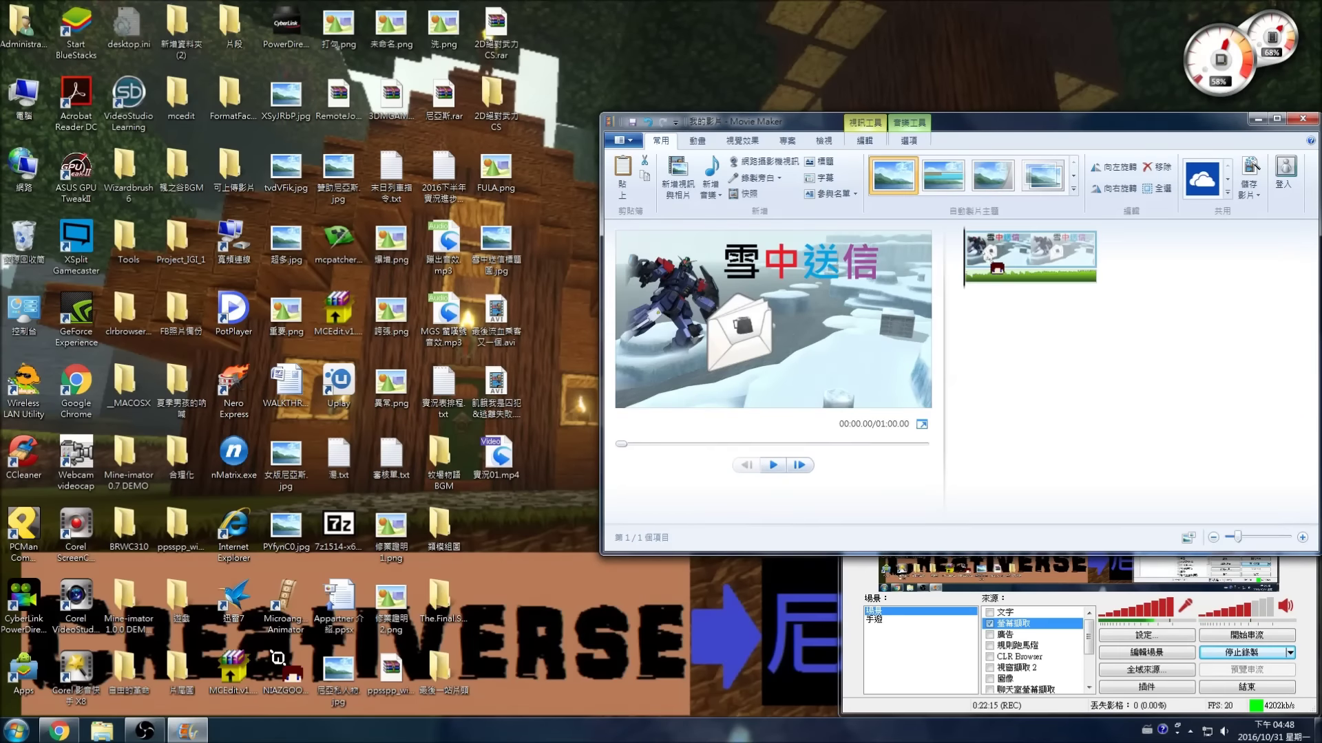
left_click(909, 141)
left_click(716, 168)
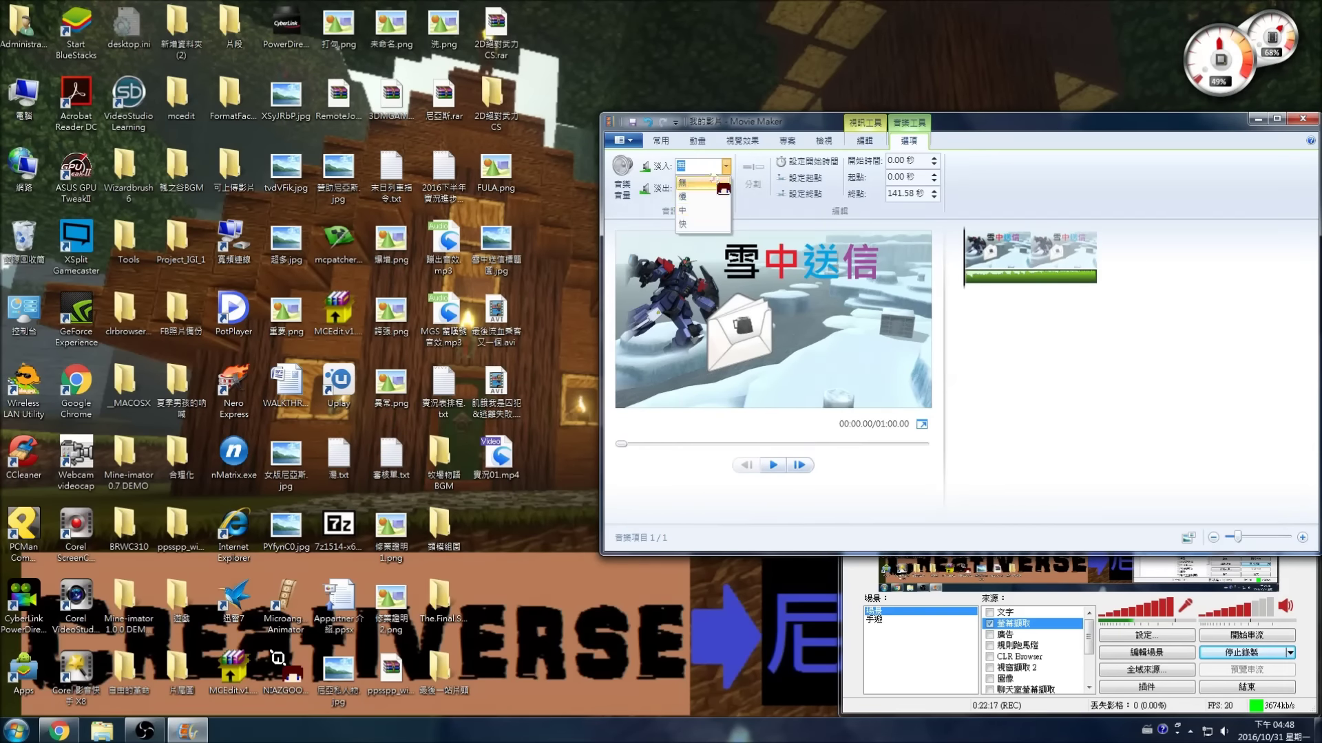
left_click(692, 224)
left_click(702, 188)
left_click(694, 244)
left_click(622, 180)
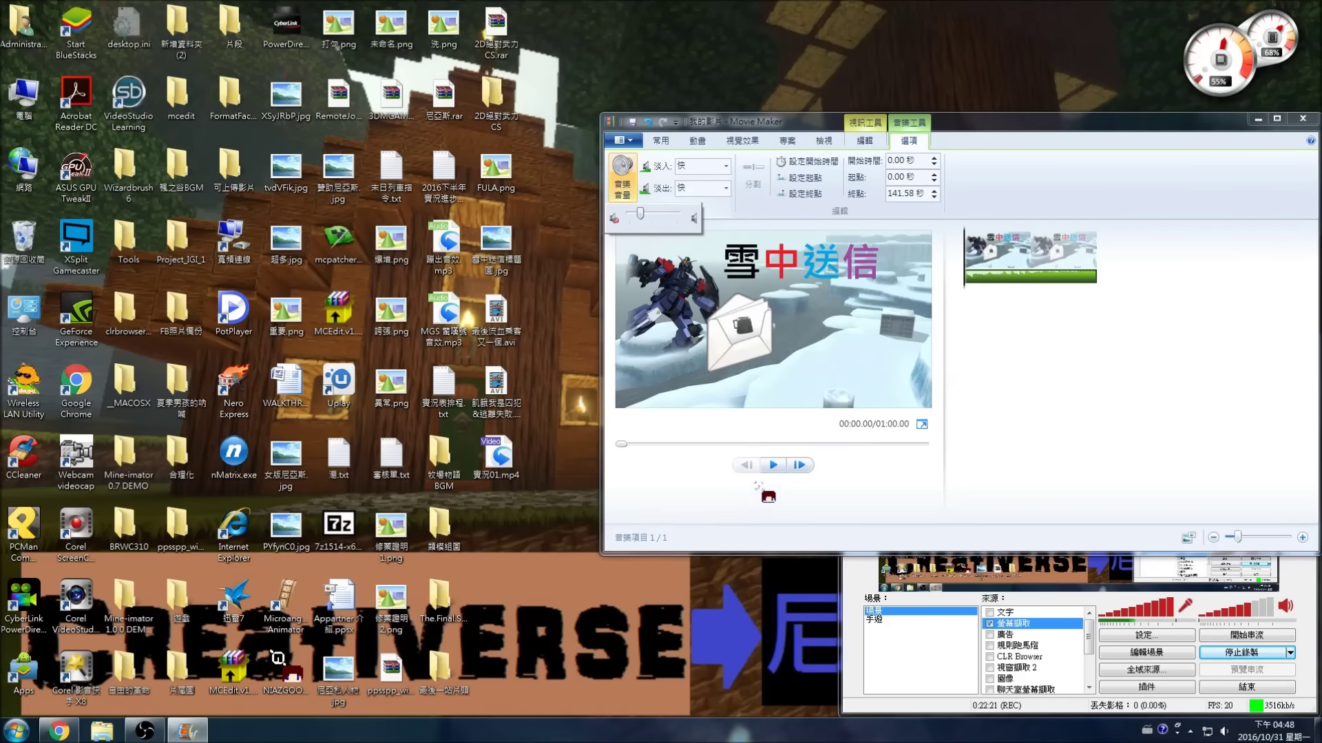
left_click(772, 466)
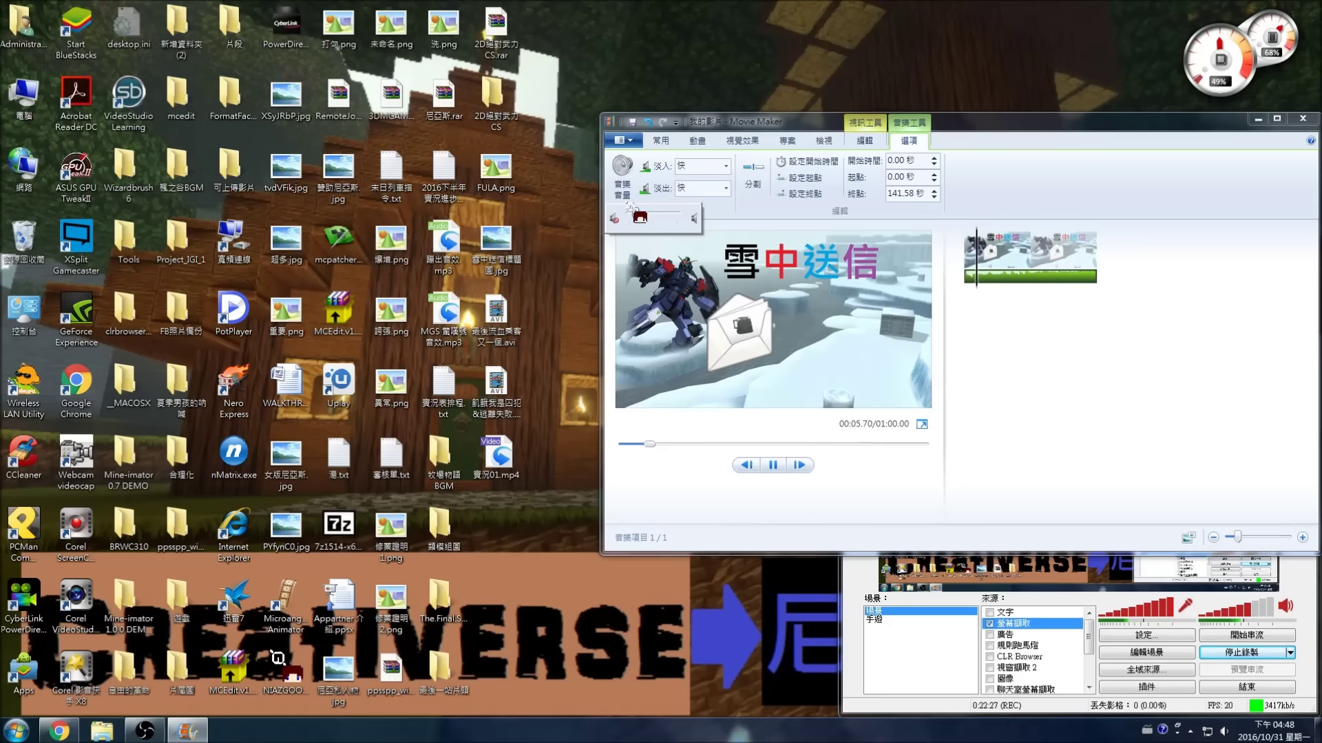
Set the project's audio mix to emphasize the video (強調影片) and resume playback.
left_click(786, 140)
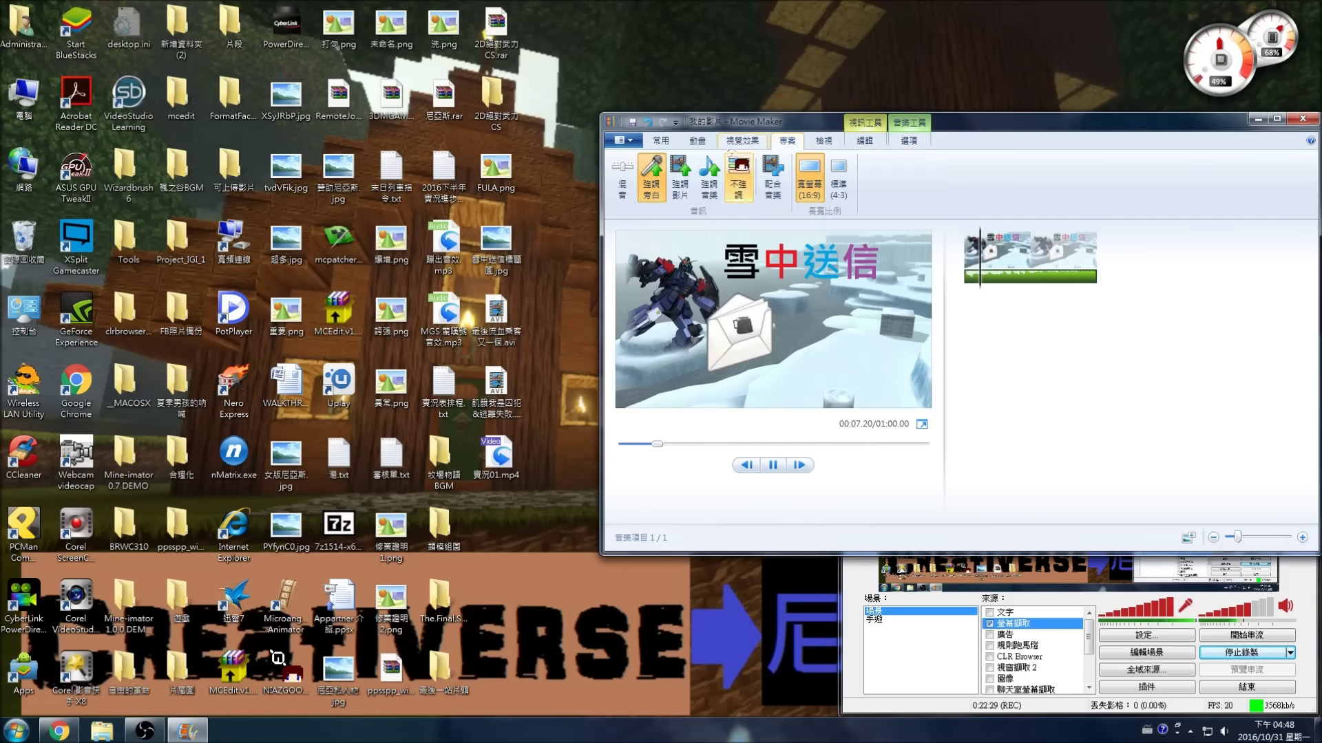
left_click(682, 181)
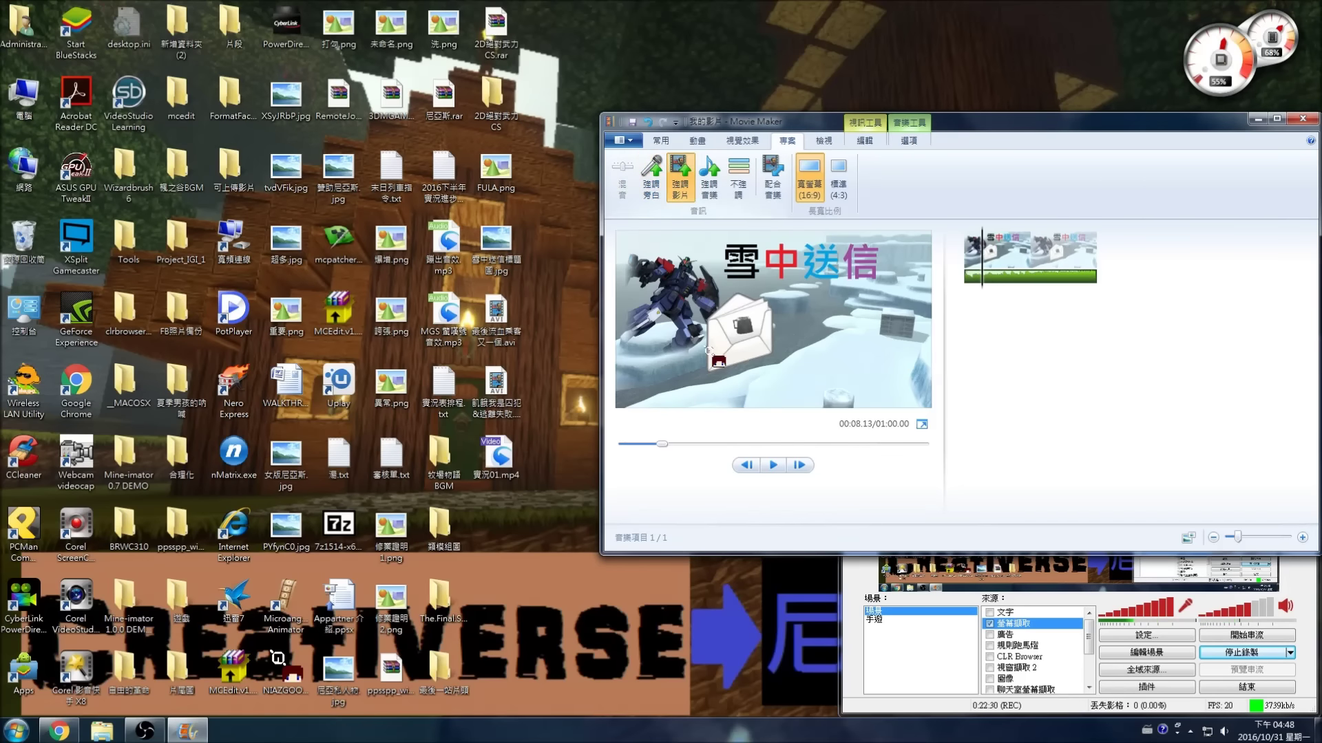
left_click(768, 464)
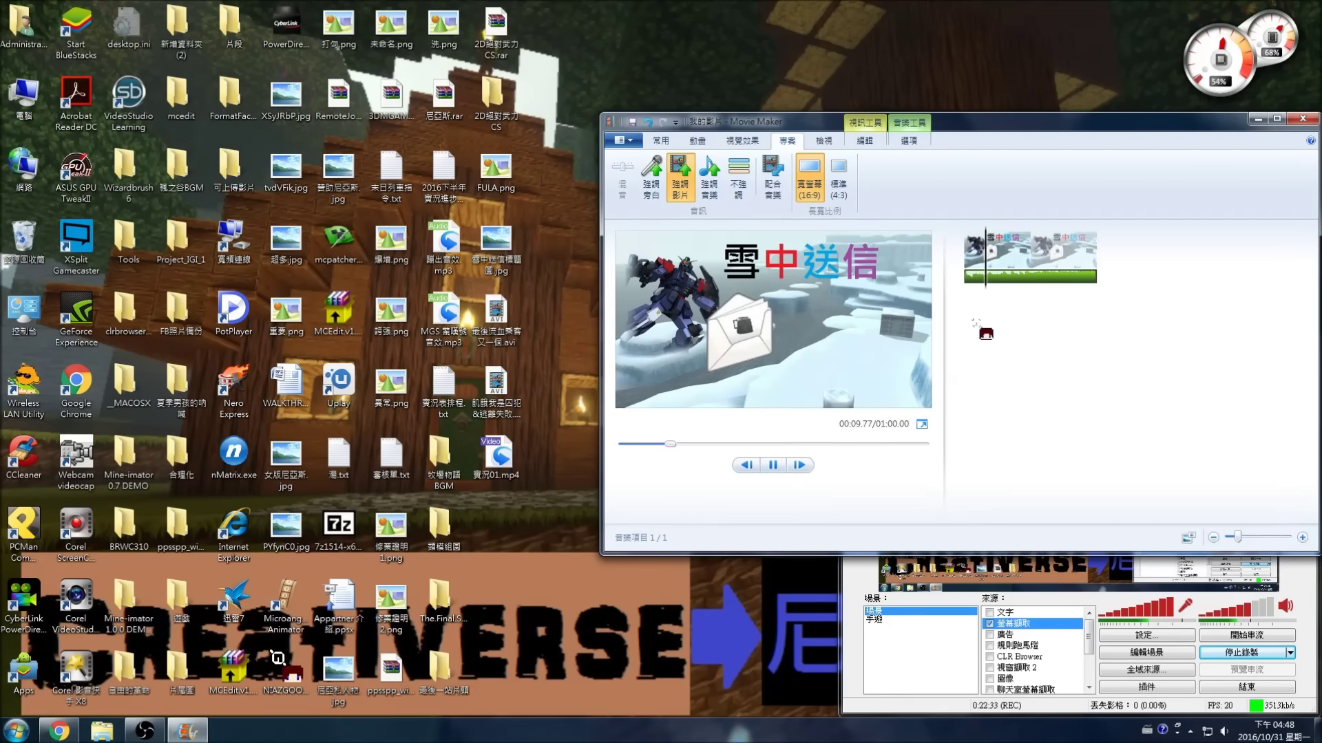
Adjust the background music's volume during playback and return to the start of the movie.
left_click(908, 141)
left_click(625, 171)
left_click_drag(627, 205, 626, 206)
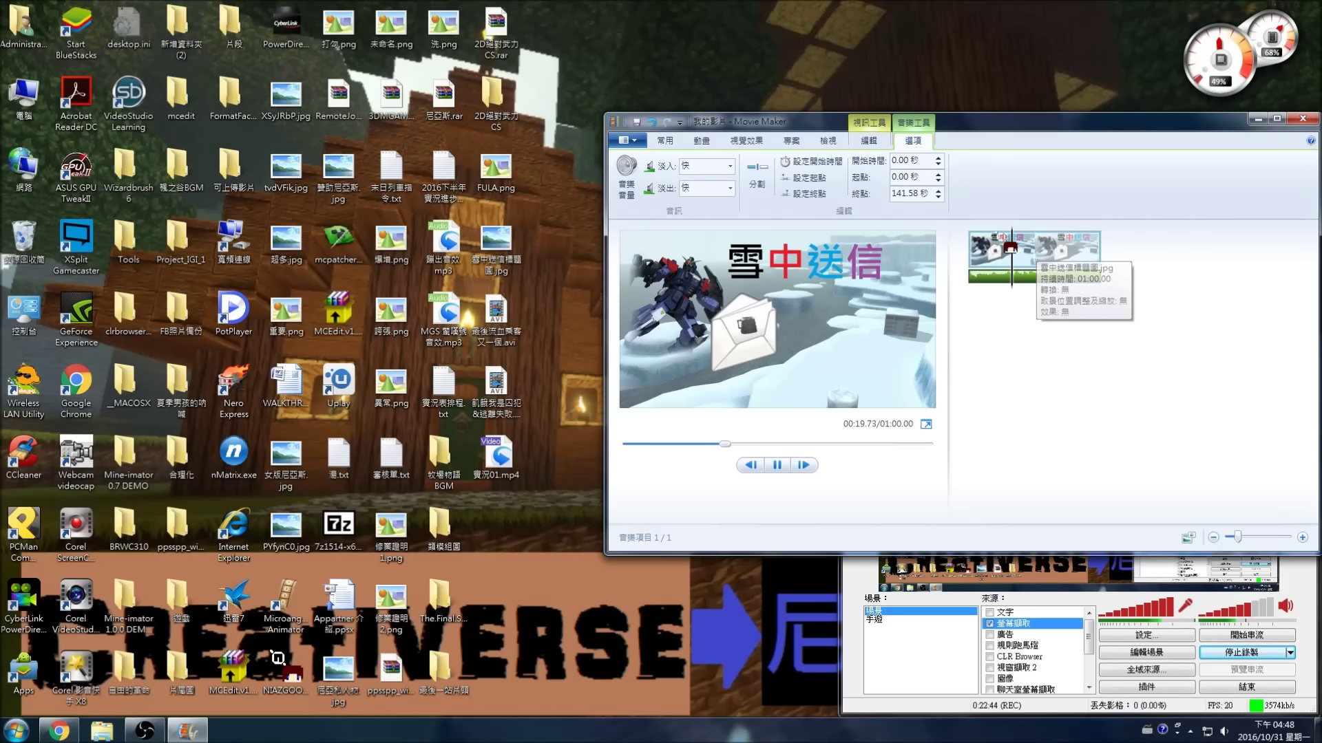
left_click(970, 255)
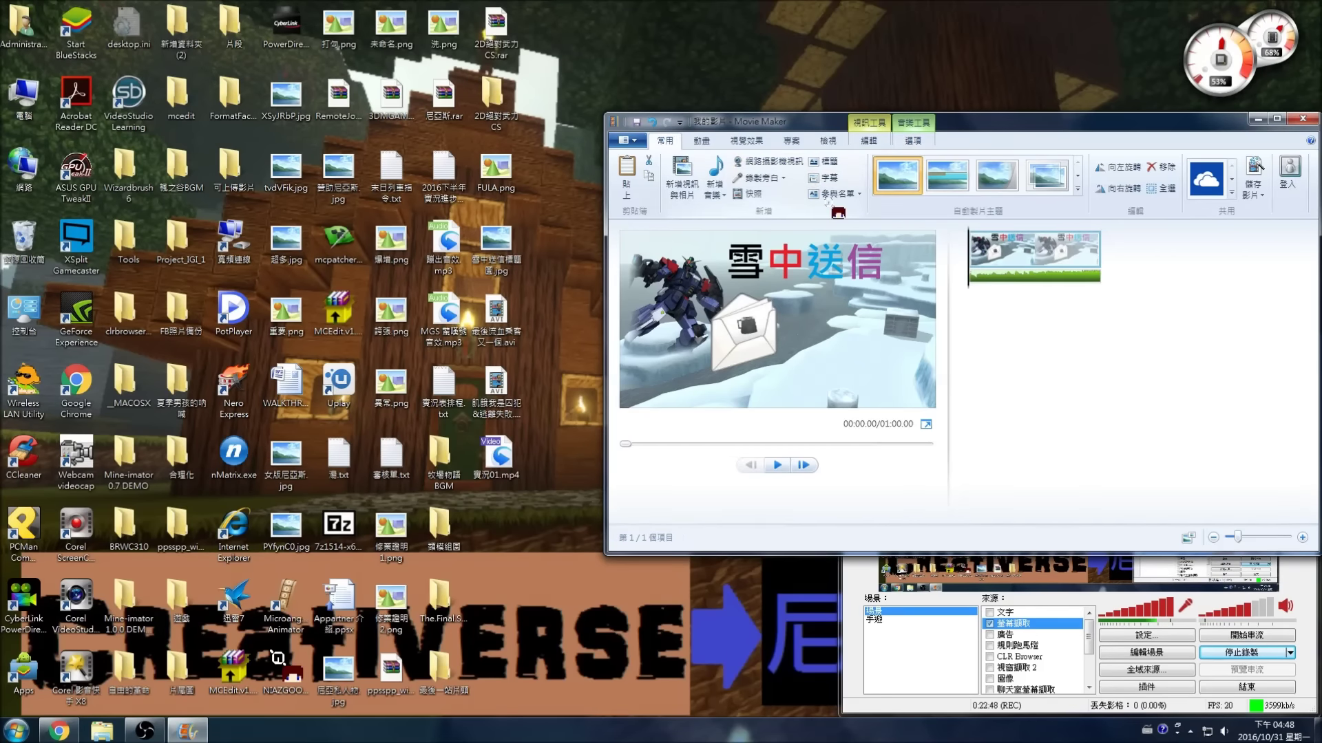
Rotate the title picture left by four quarter turns, previewing the movie after the first turn.
left_click(1115, 166)
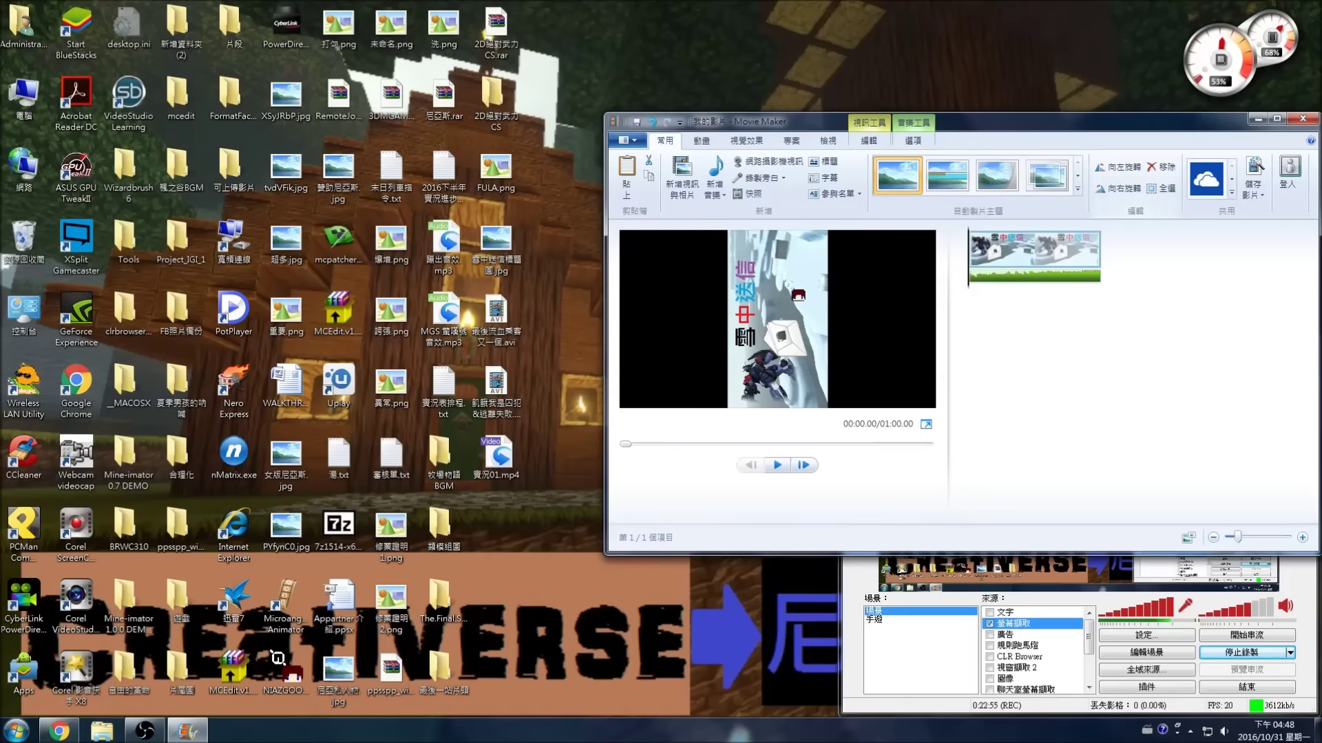
left_click(777, 464)
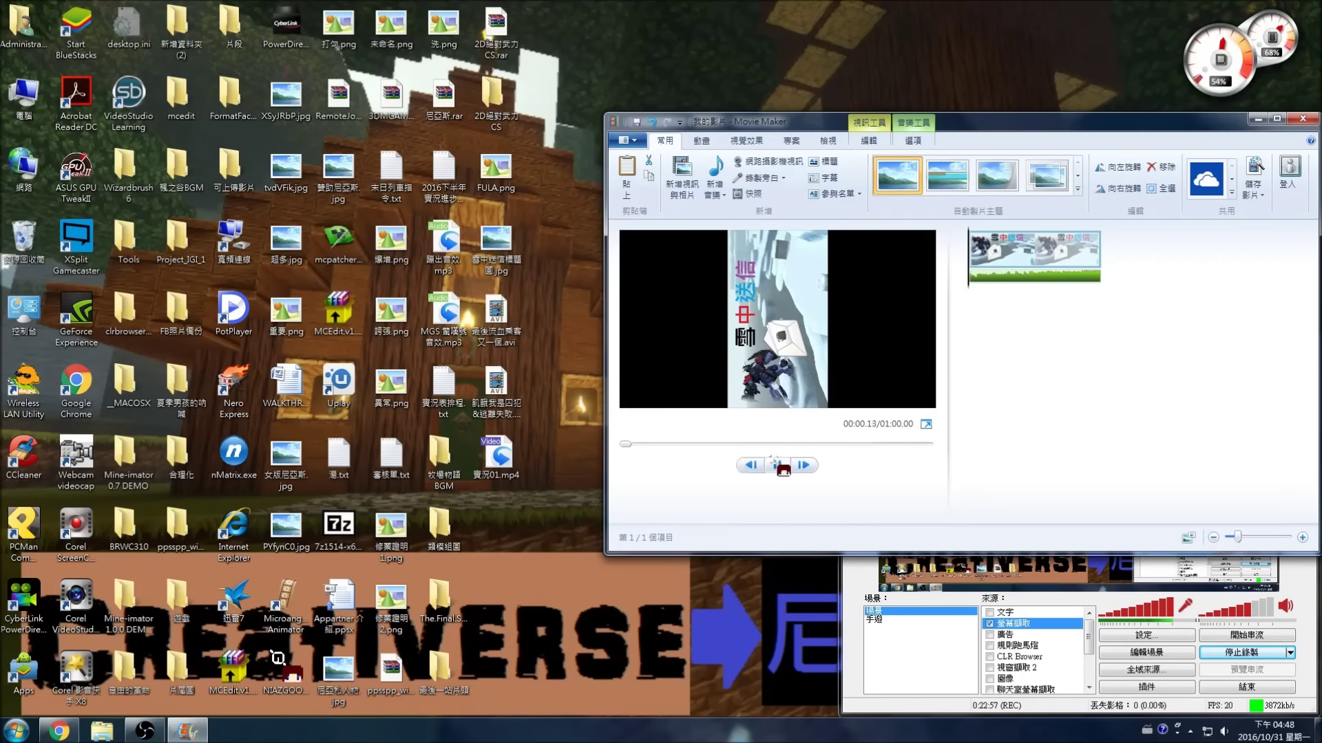
left_click(778, 465)
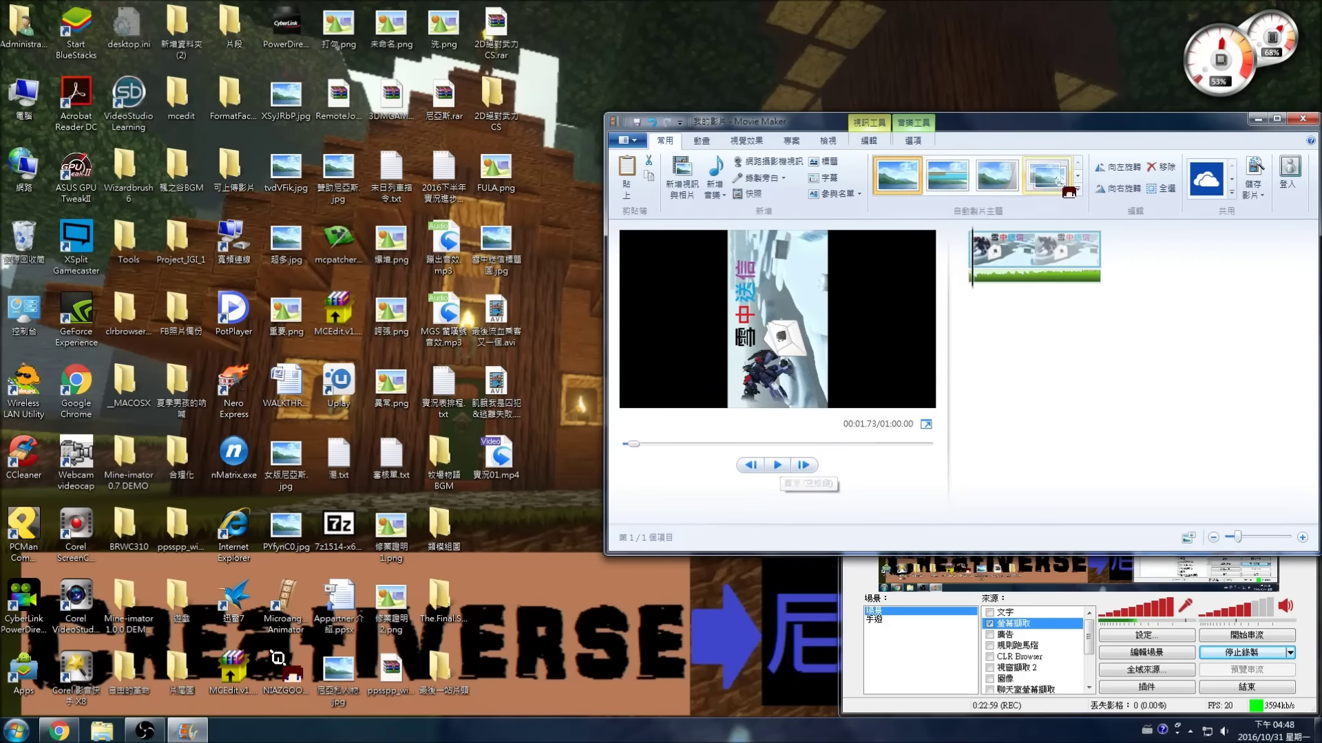
left_click(1111, 168)
left_click(1111, 170)
left_click(1111, 170)
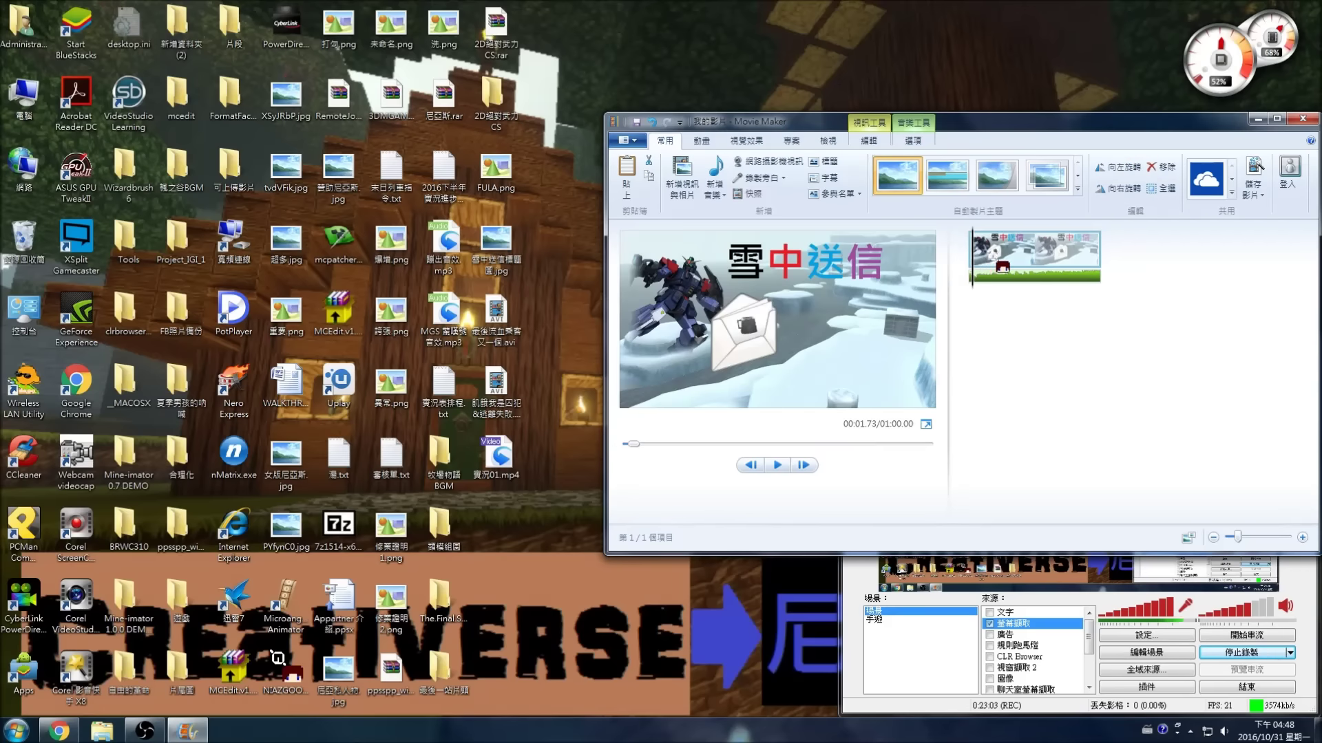
Examine the presets for saving the movie and the websites available for publishing it, without exporting.
left_click(625, 139)
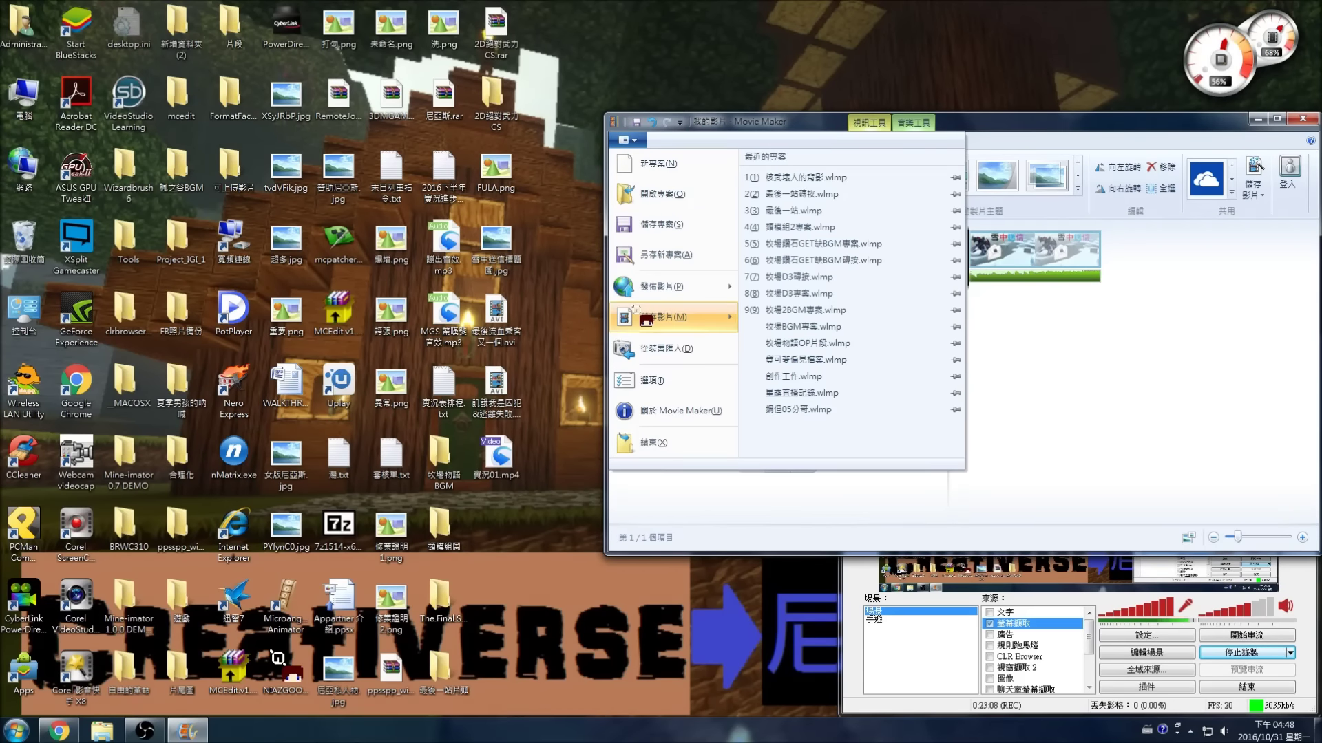
mouse_move(634, 309)
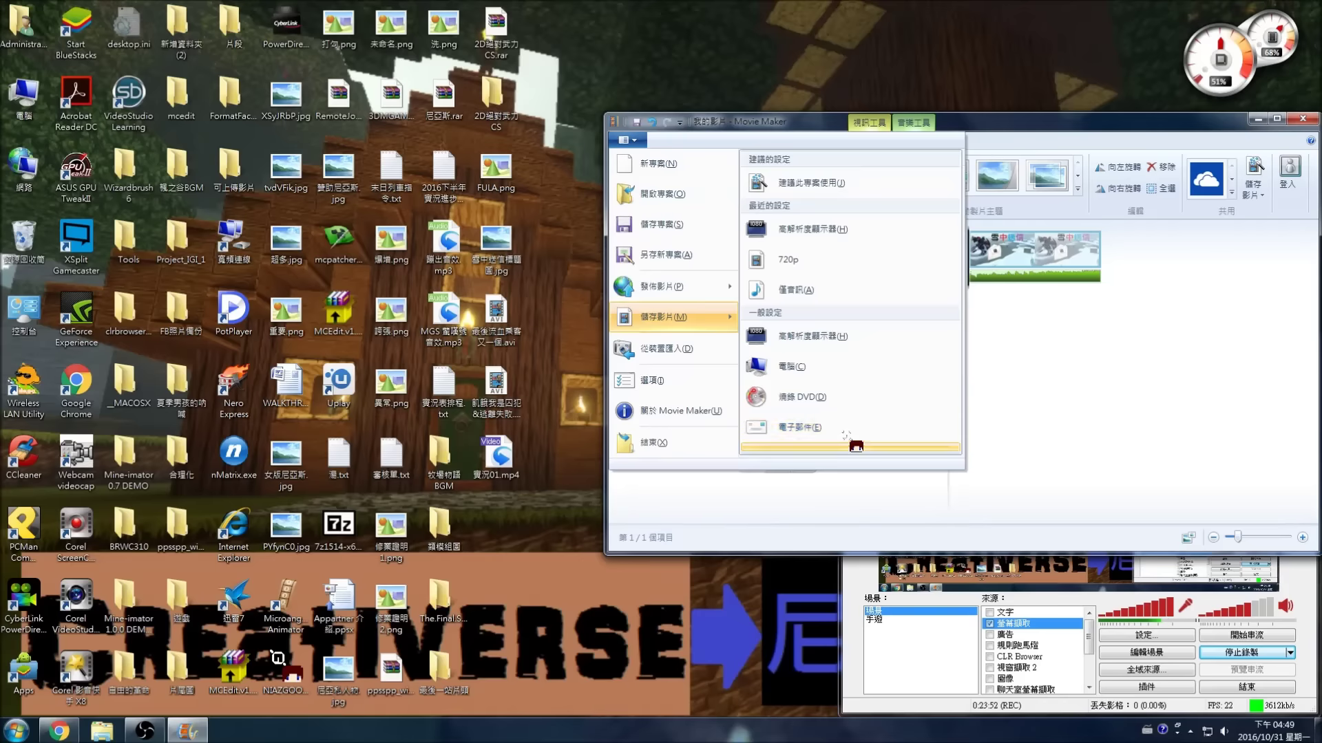
scroll(847, 441, "down", 5)
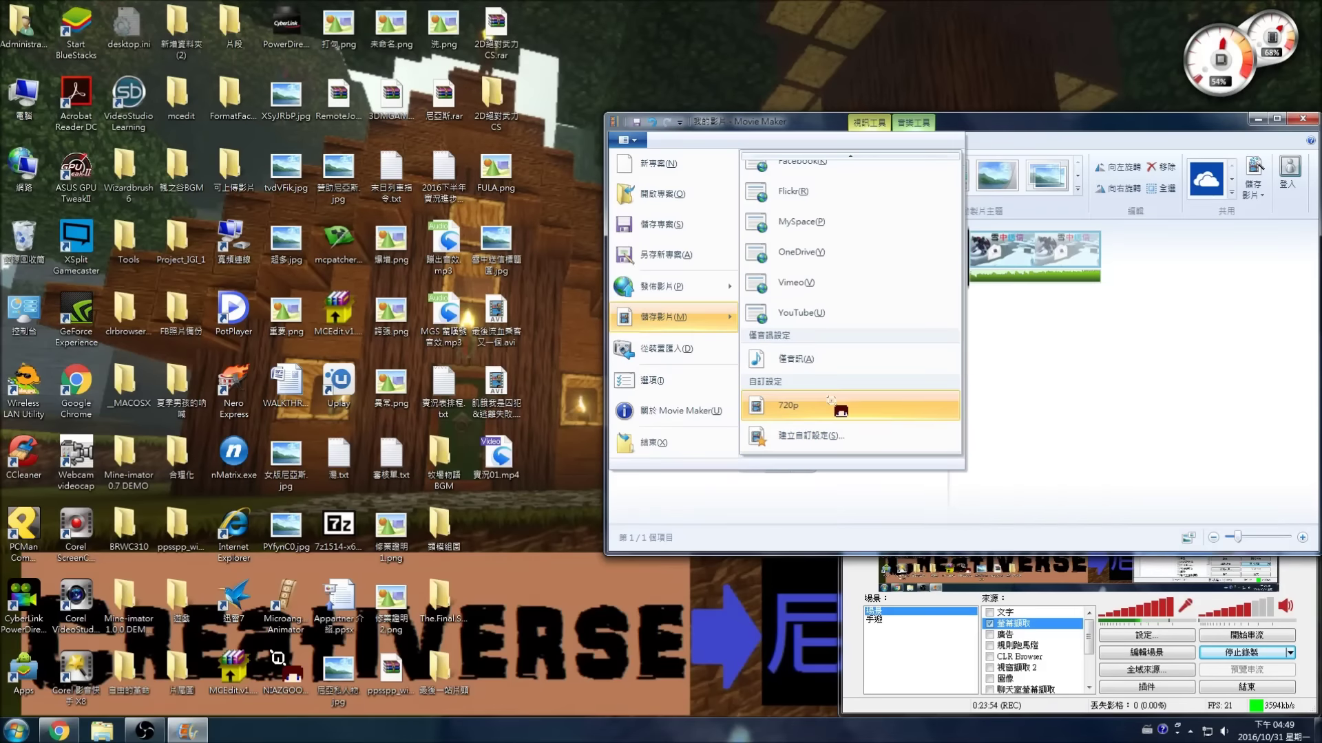
scroll(919, 320, "up", 2)
scroll(920, 320, "up", 8)
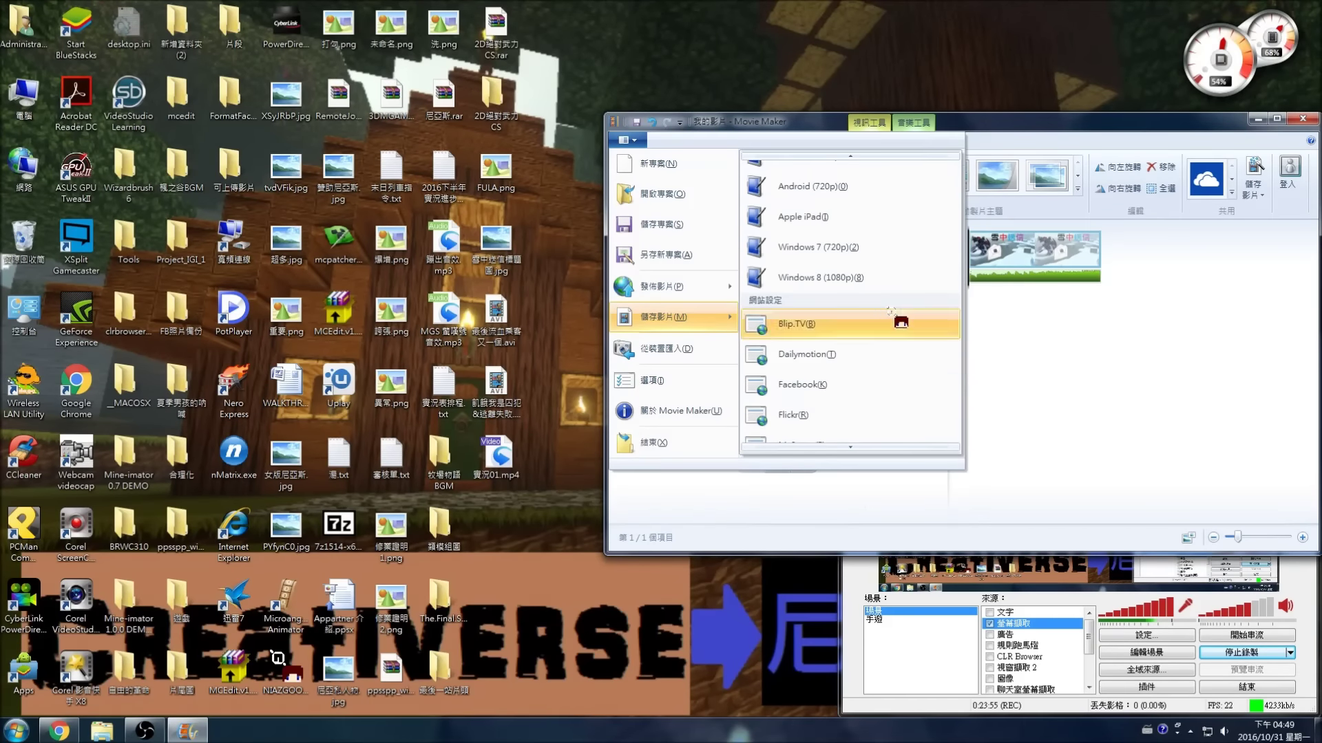
scroll(853, 313, "up", 2)
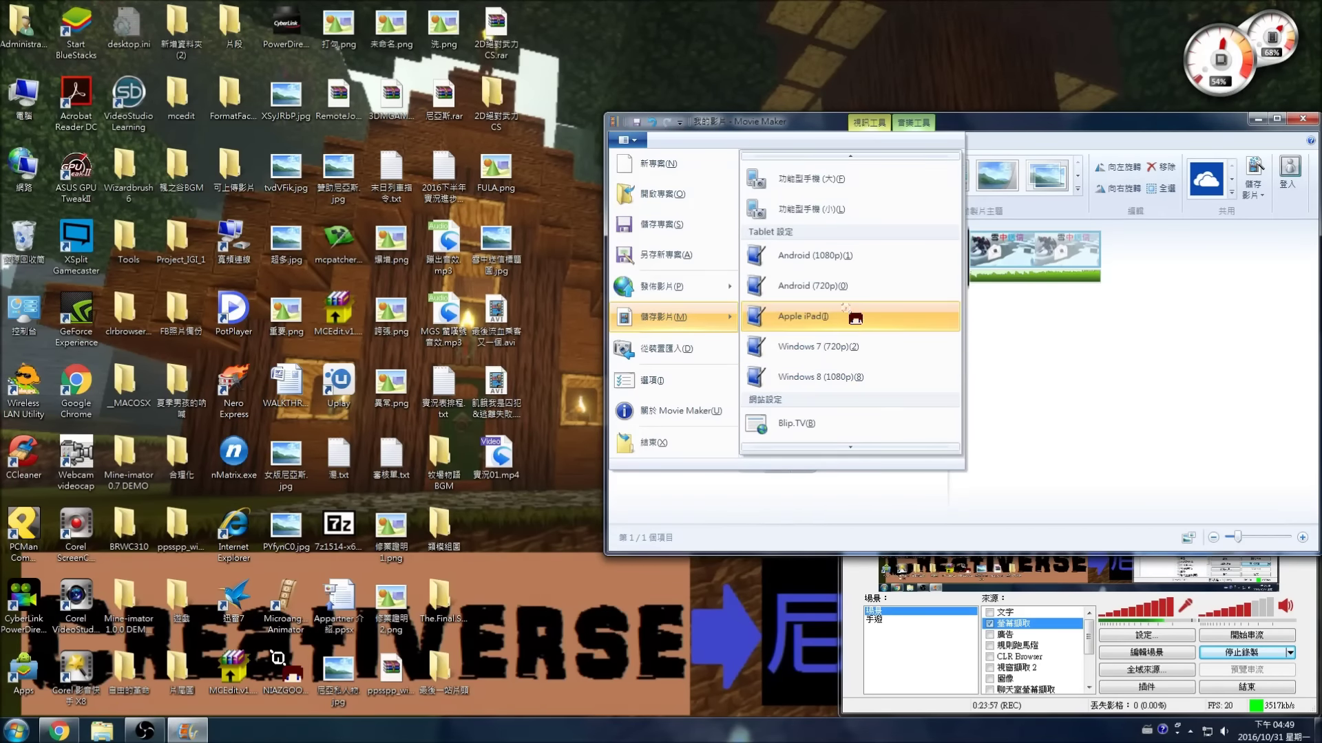
scroll(799, 386, "up", 10)
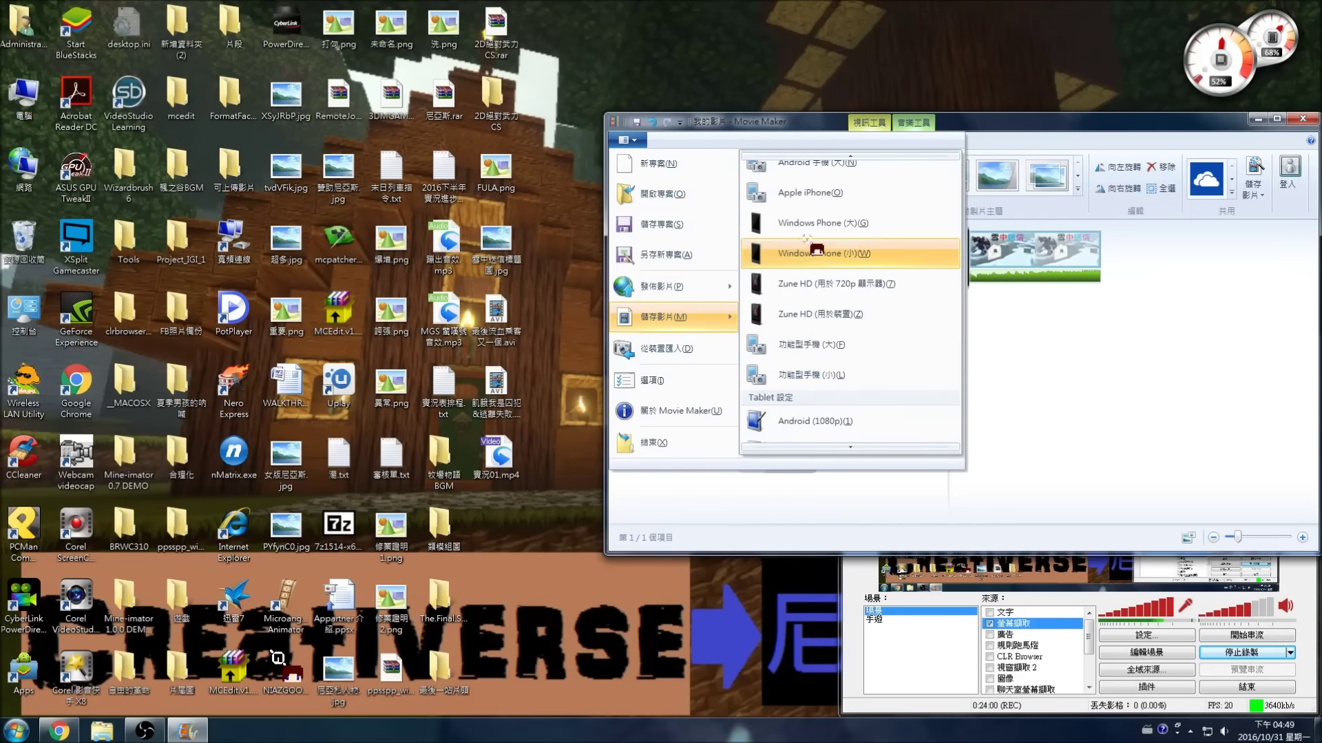
scroll(804, 373, "up", 1)
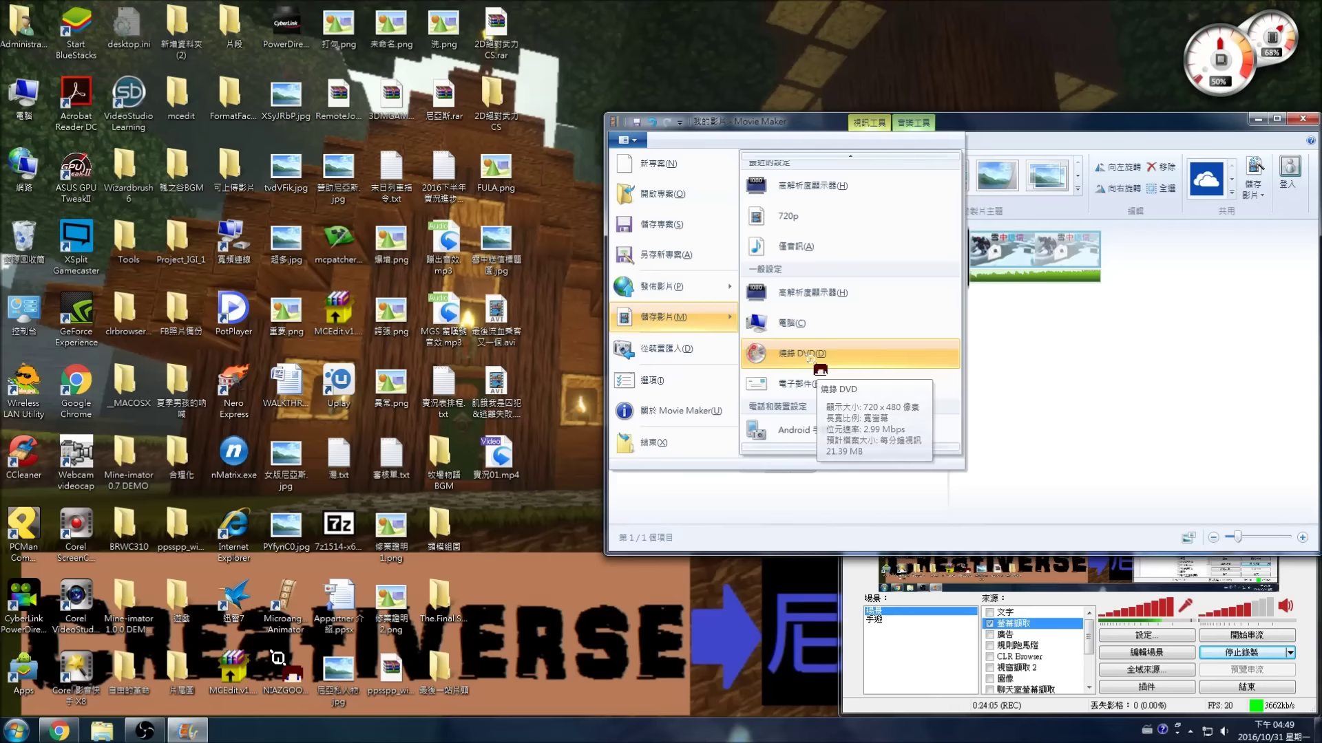
scroll(810, 358, "up", 1)
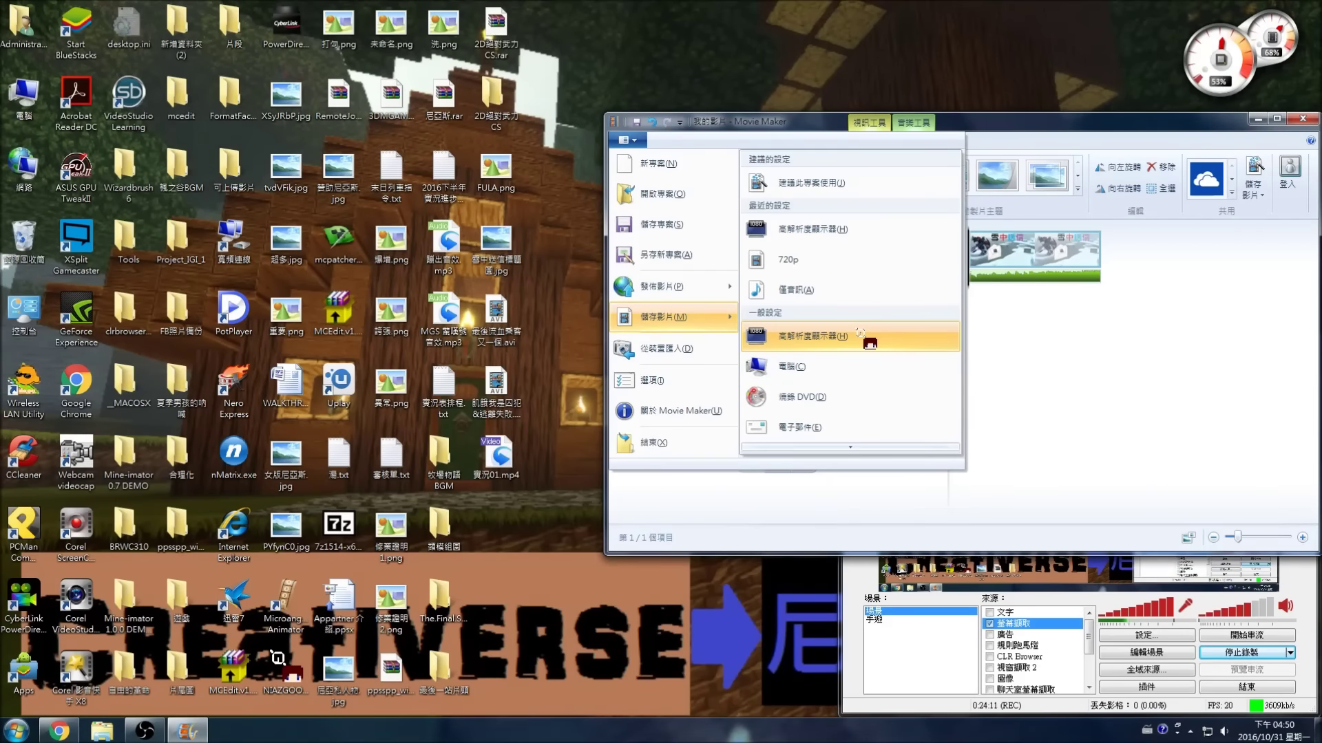
scroll(860, 333, "down", 5)
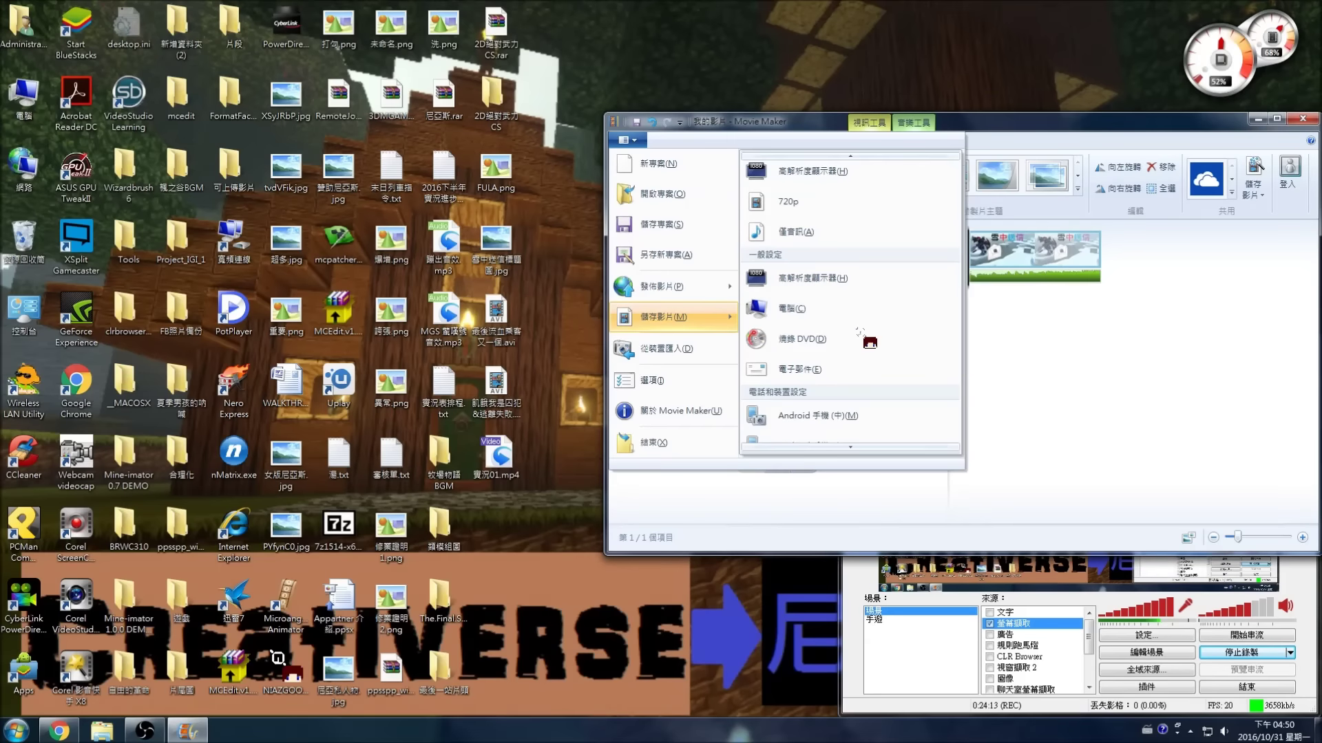
scroll(860, 333, "down", 1)
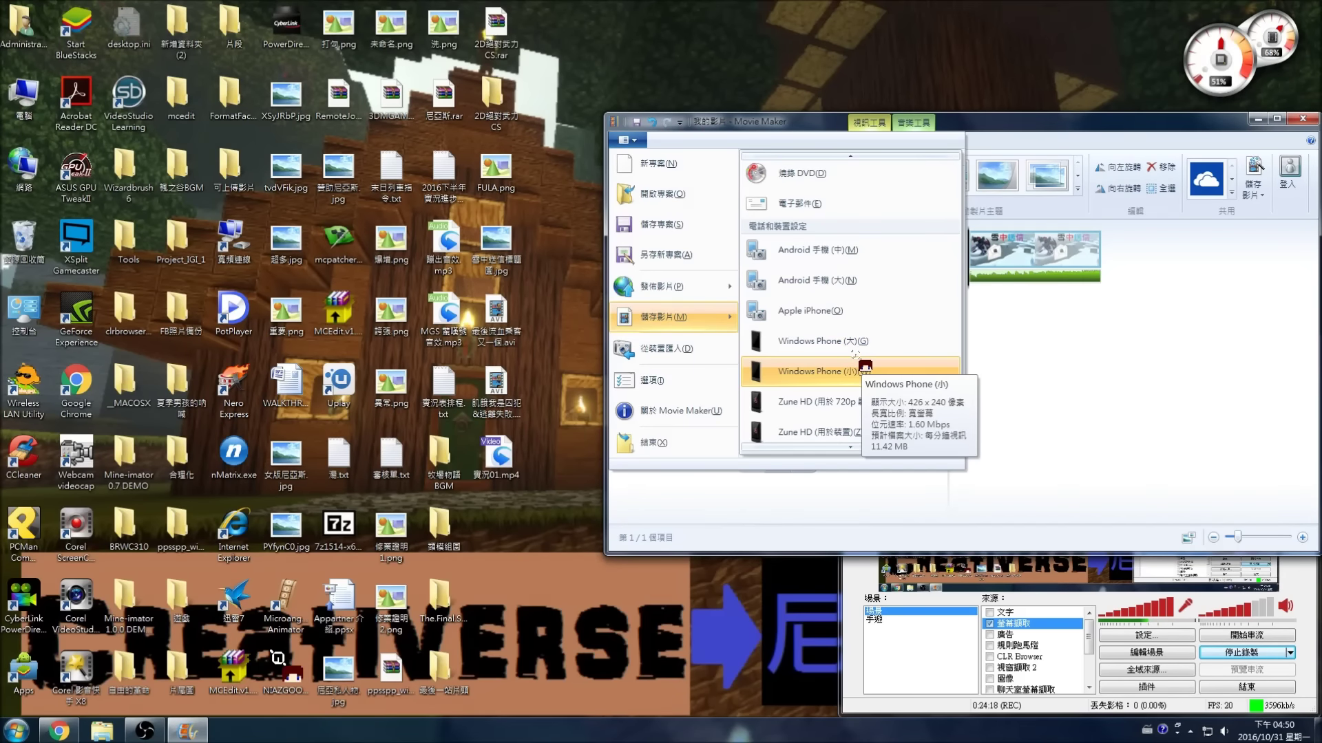
scroll(860, 364, "down", 2)
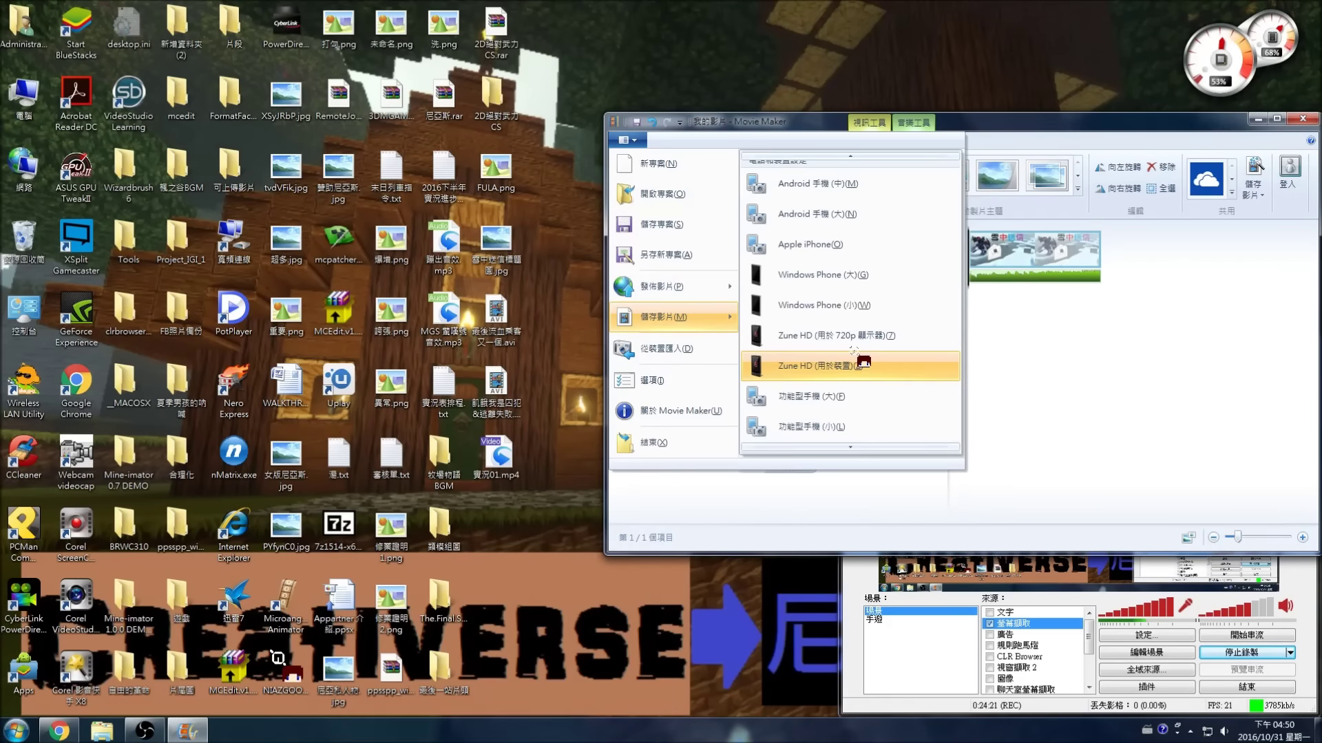
scroll(855, 352, "down", 6)
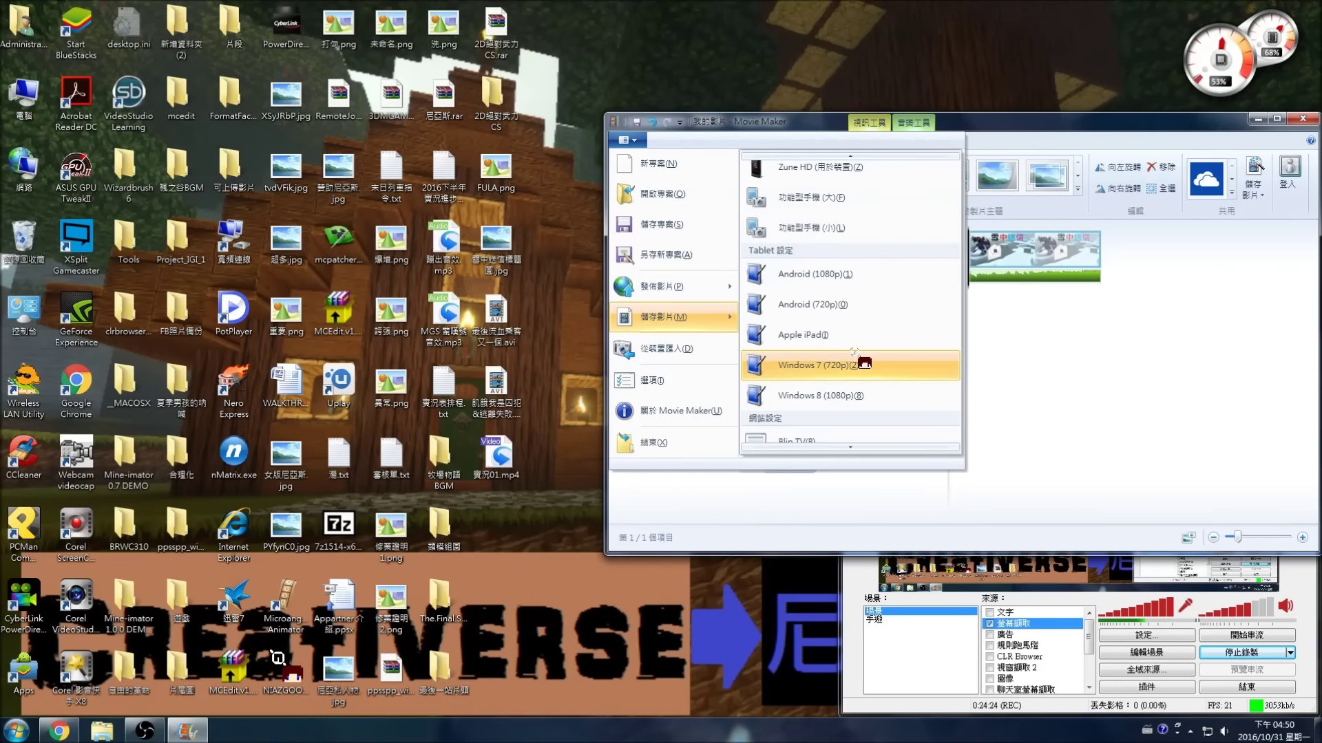
mouse_move(661, 285)
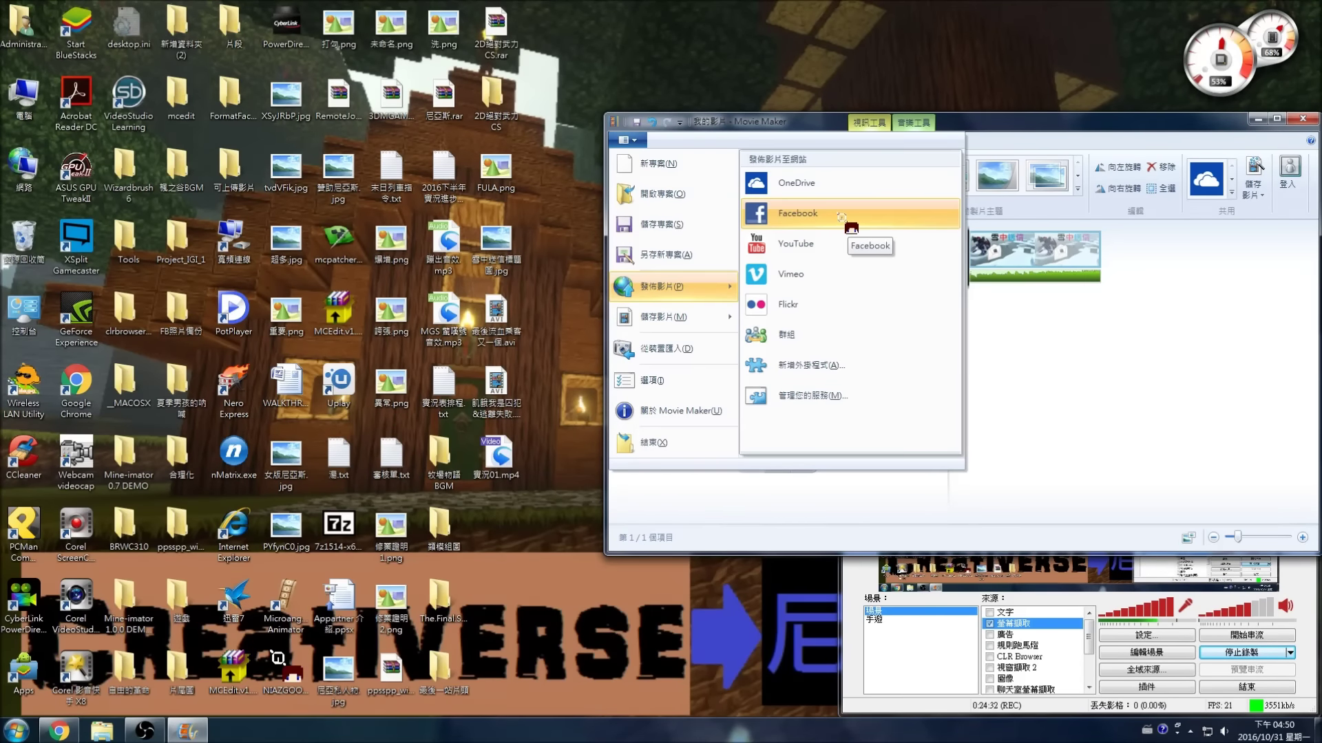
mouse_move(655, 321)
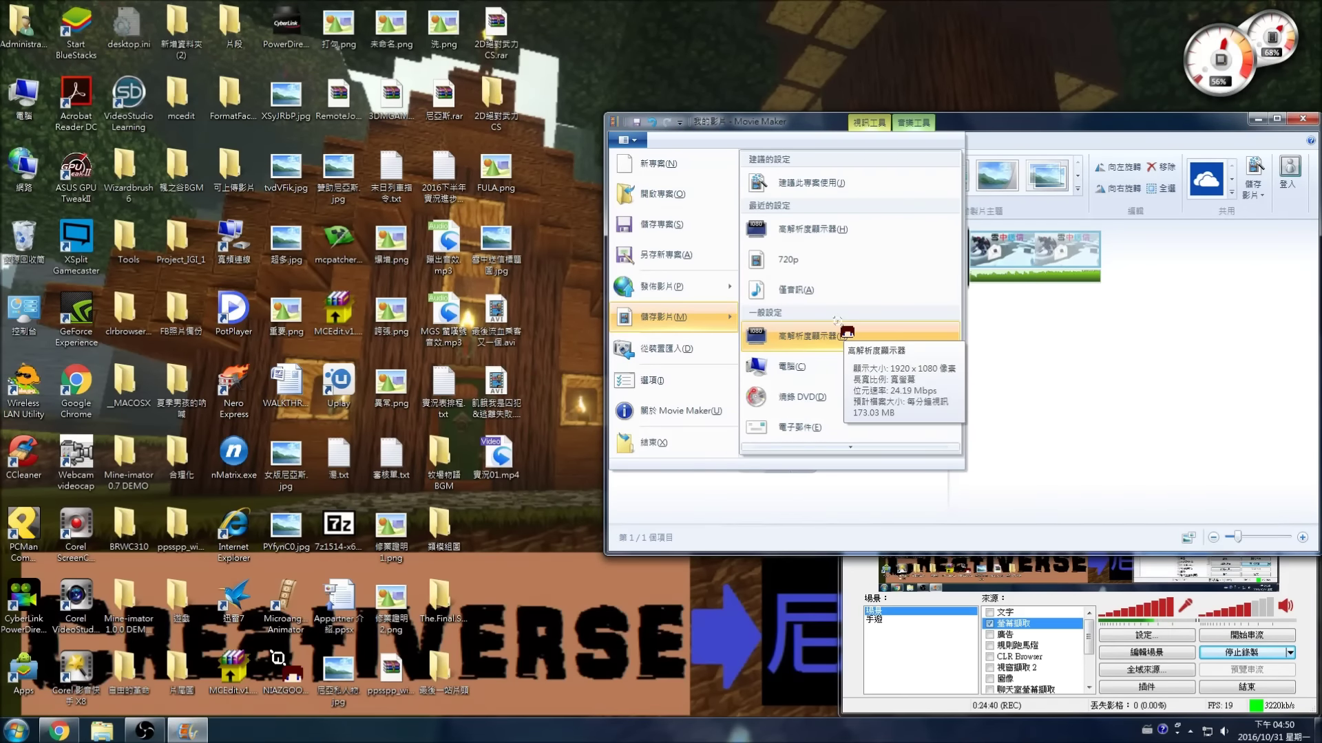
left_click(1031, 338)
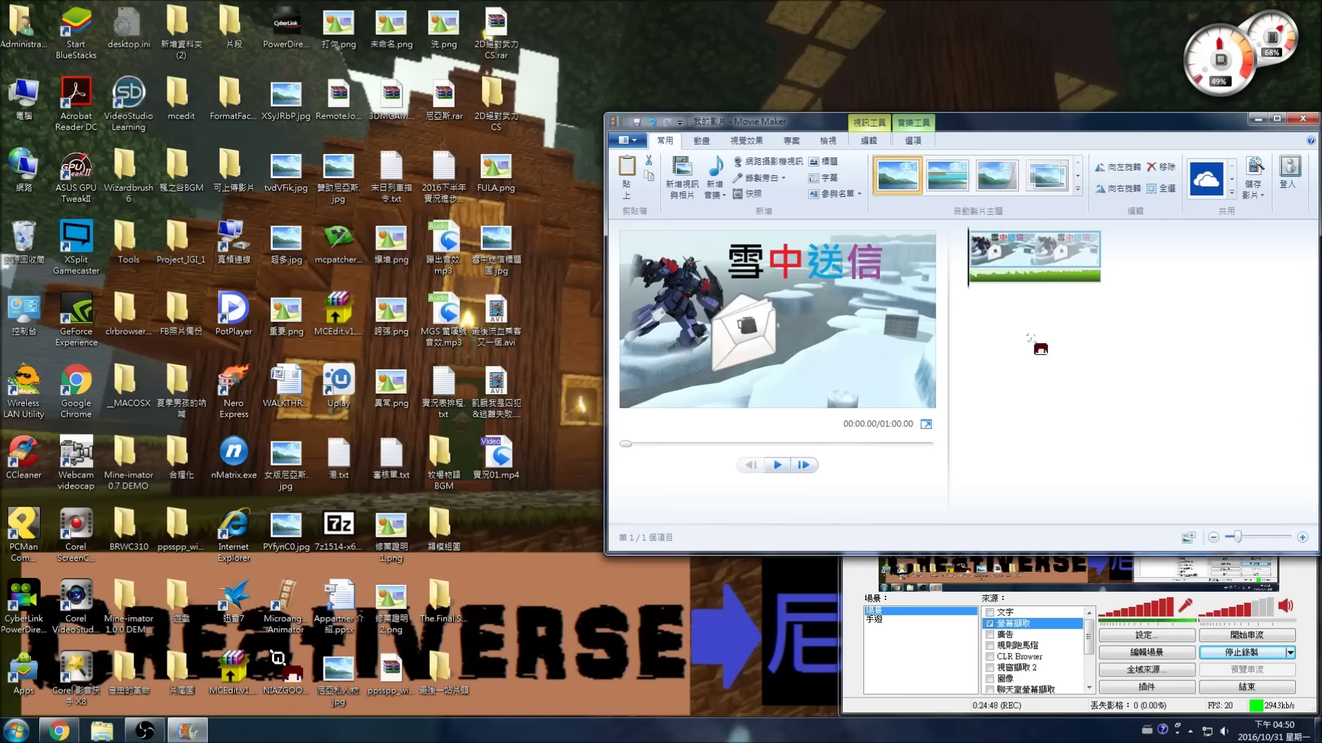